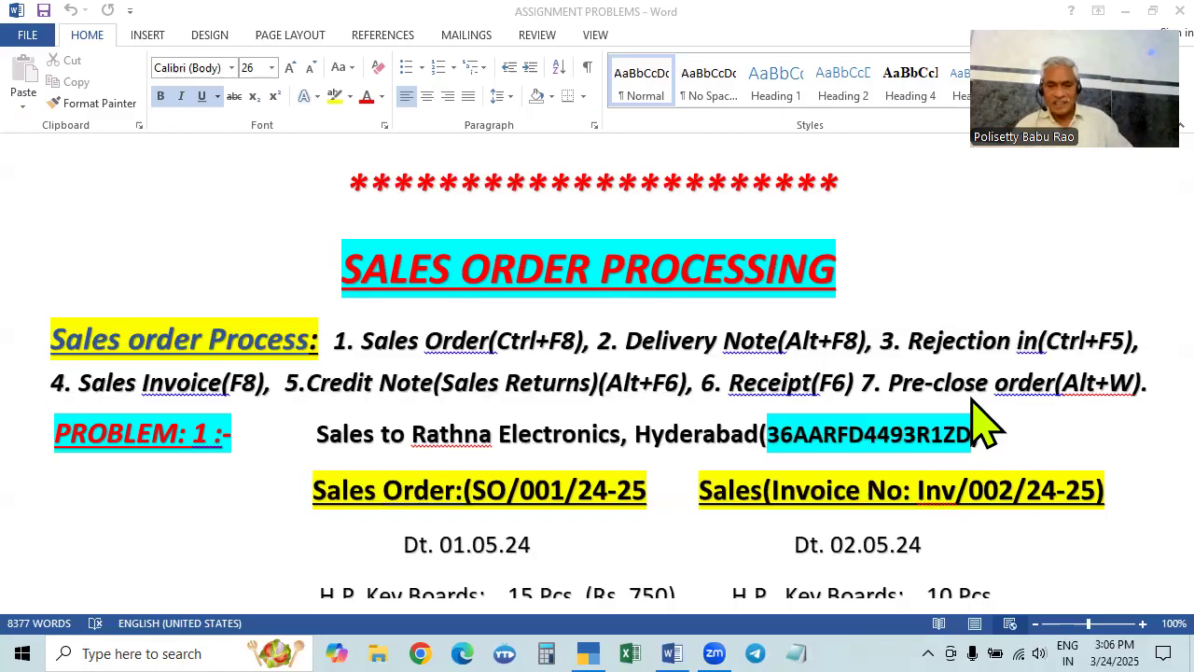
# Step: Read the sales order process and Problem 1 in the Word assignment, and switch to TallyPrime
pyautogui.scroll(-1, 973, 424)
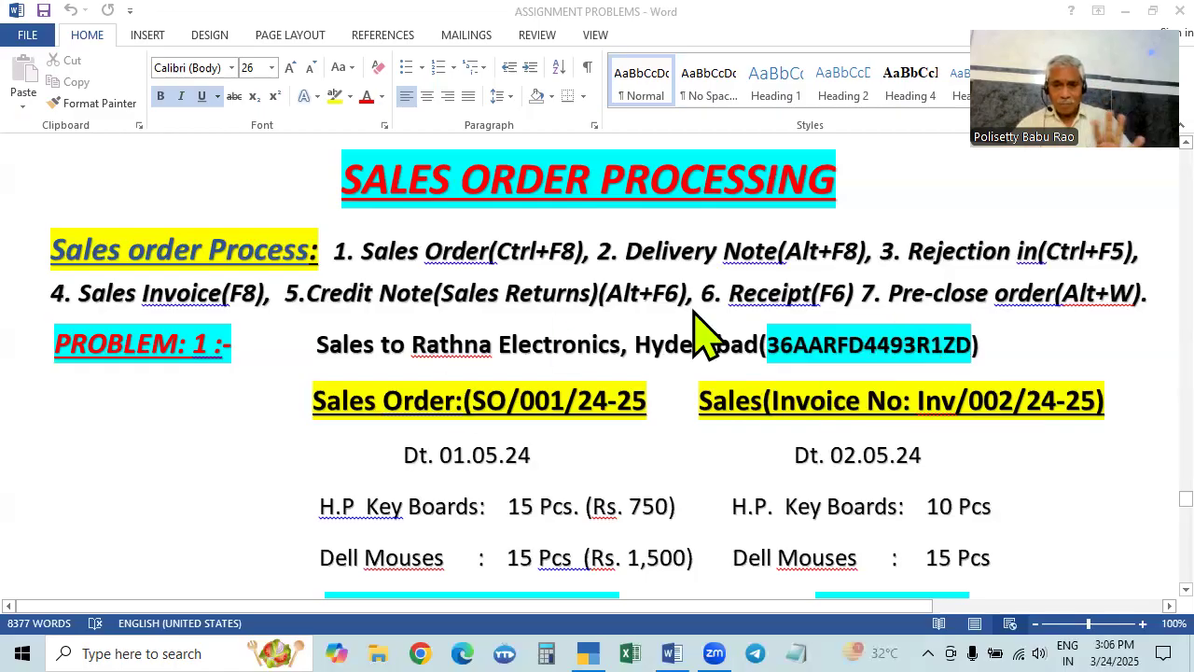
pyautogui.scroll(-1, 497, 401)
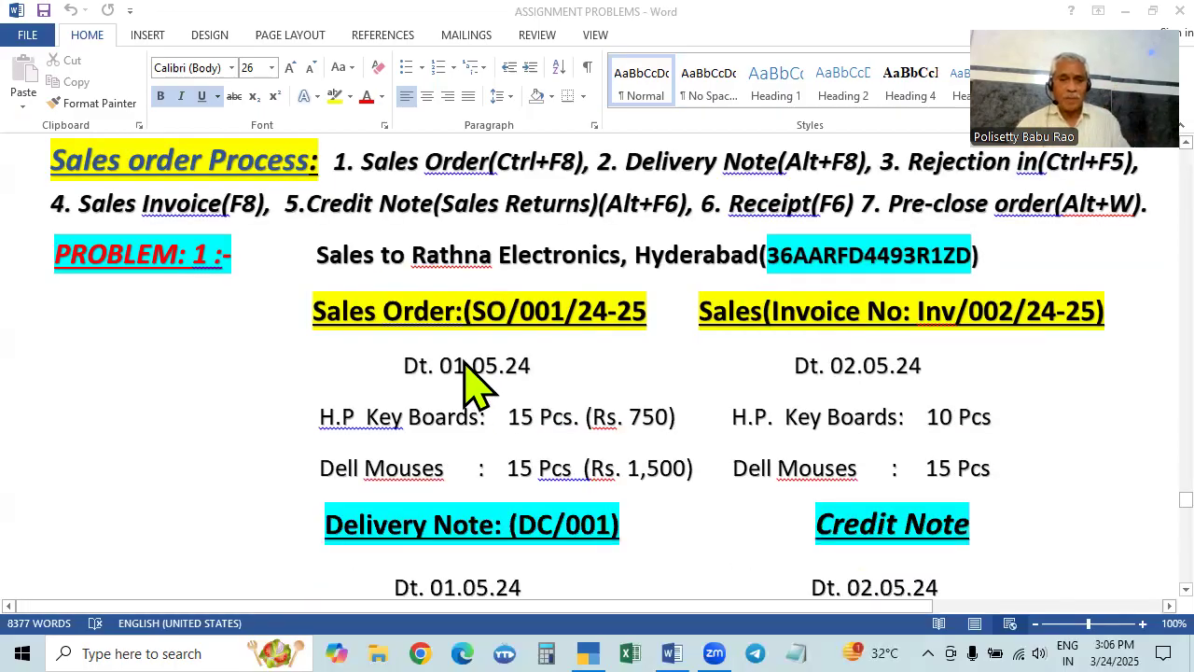
pyautogui.hotkey('alt', 'Tab')
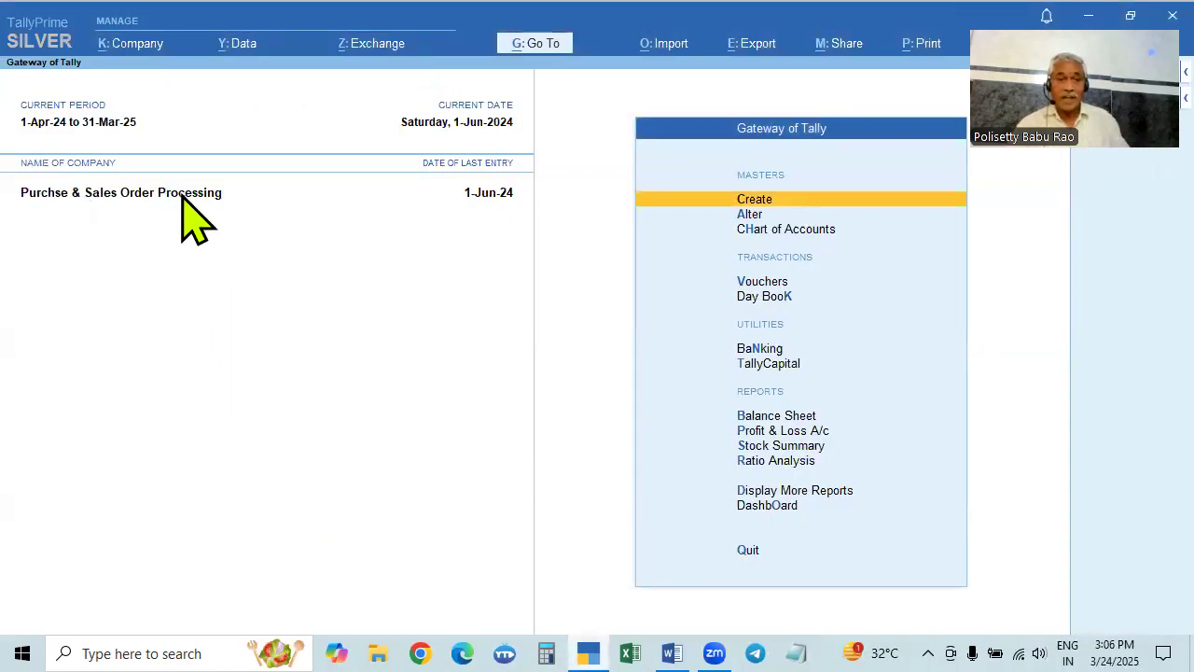
# Step: Review the company's alteration screen and its features, including the GST registration details, and accept them without changes
pyautogui.click(126, 47)
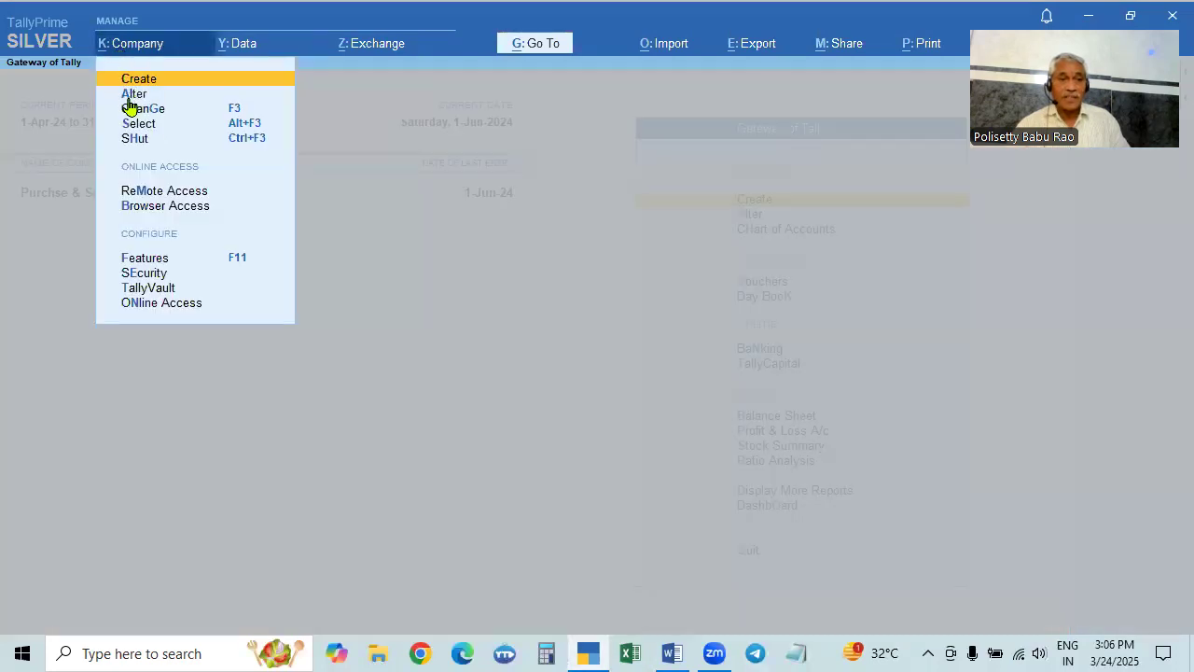
pyautogui.click(133, 97)
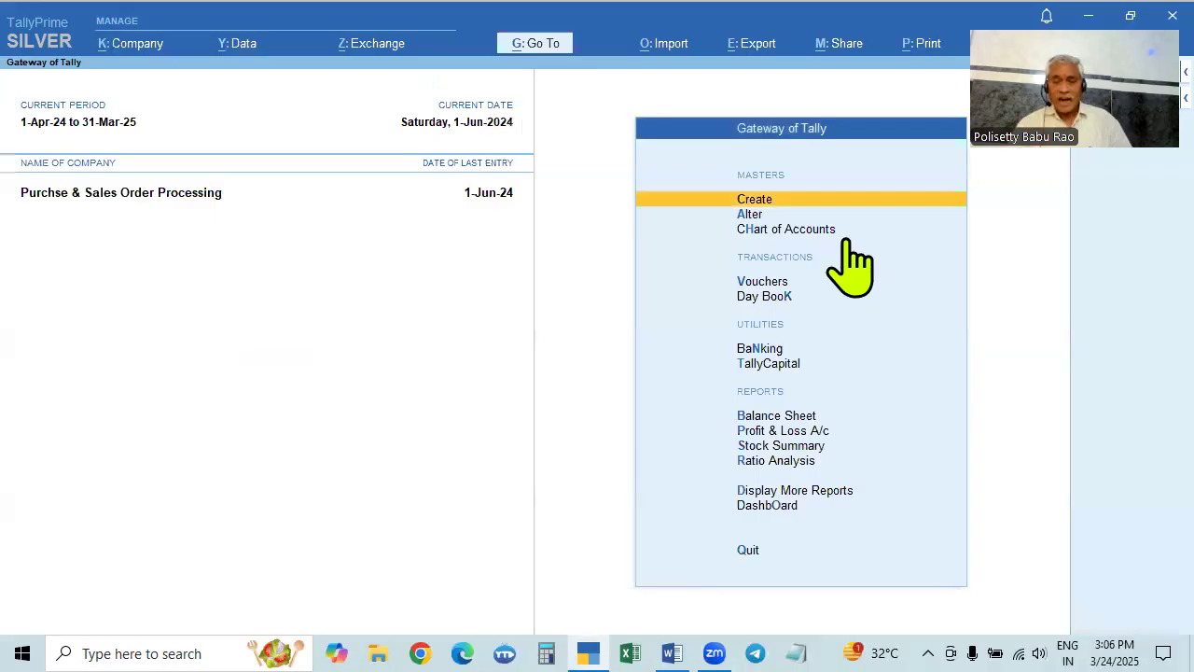
pyautogui.press('F11')
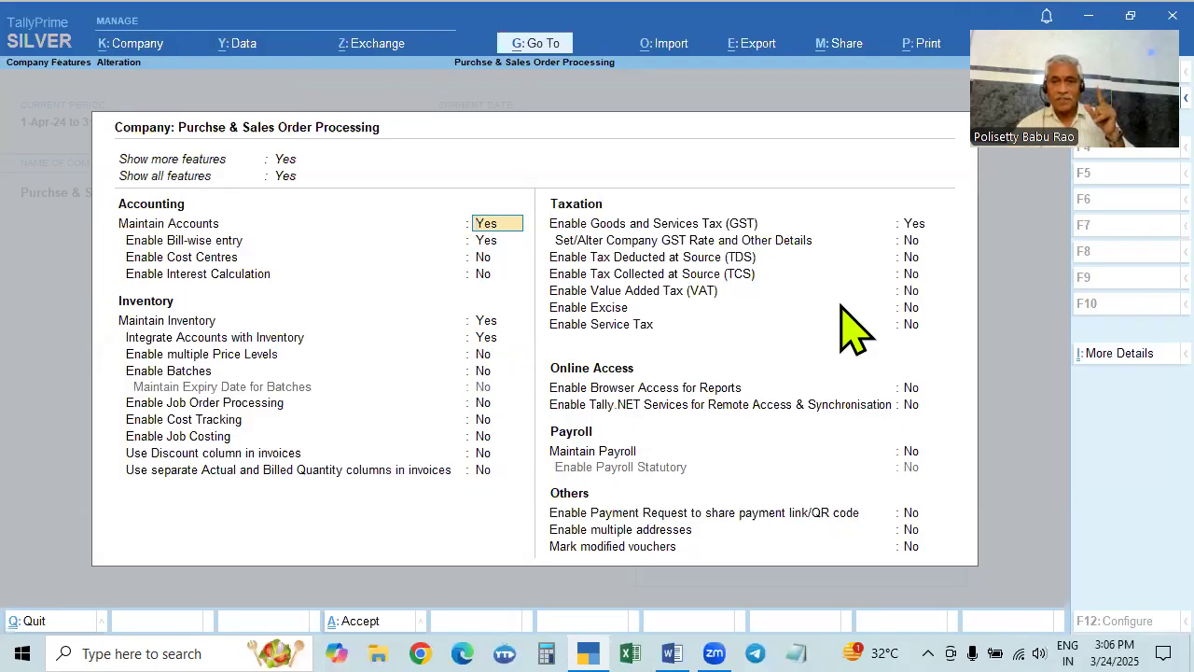
pyautogui.click(922, 242)
pyautogui.click(918, 228)
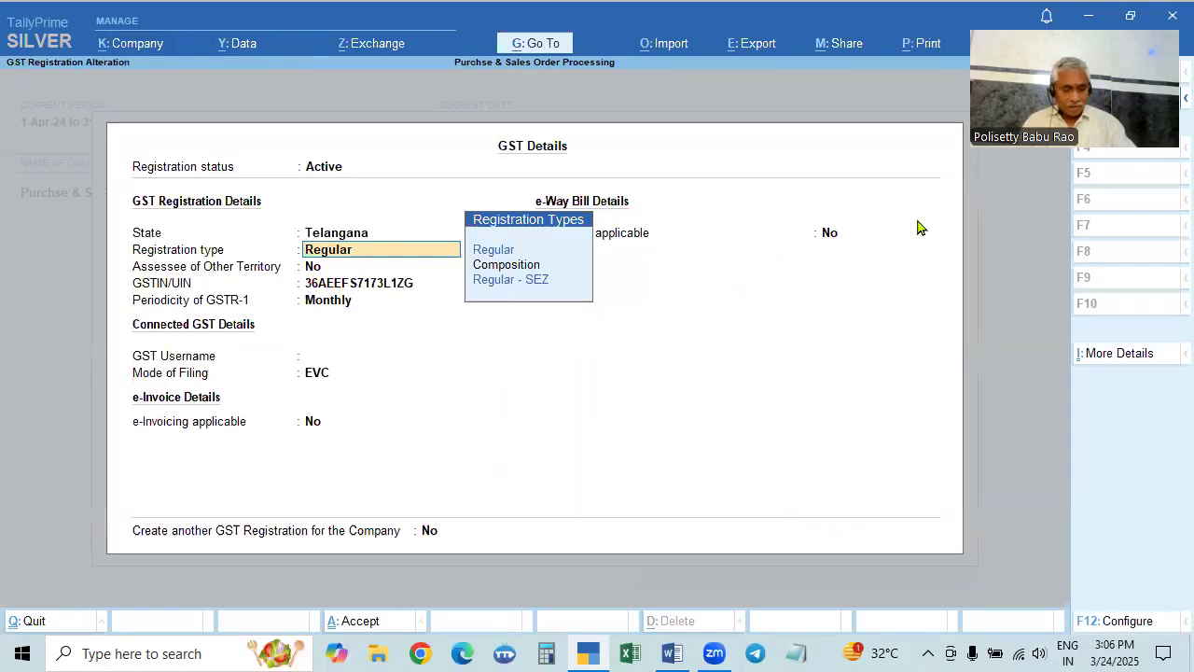
pyautogui.click(919, 243)
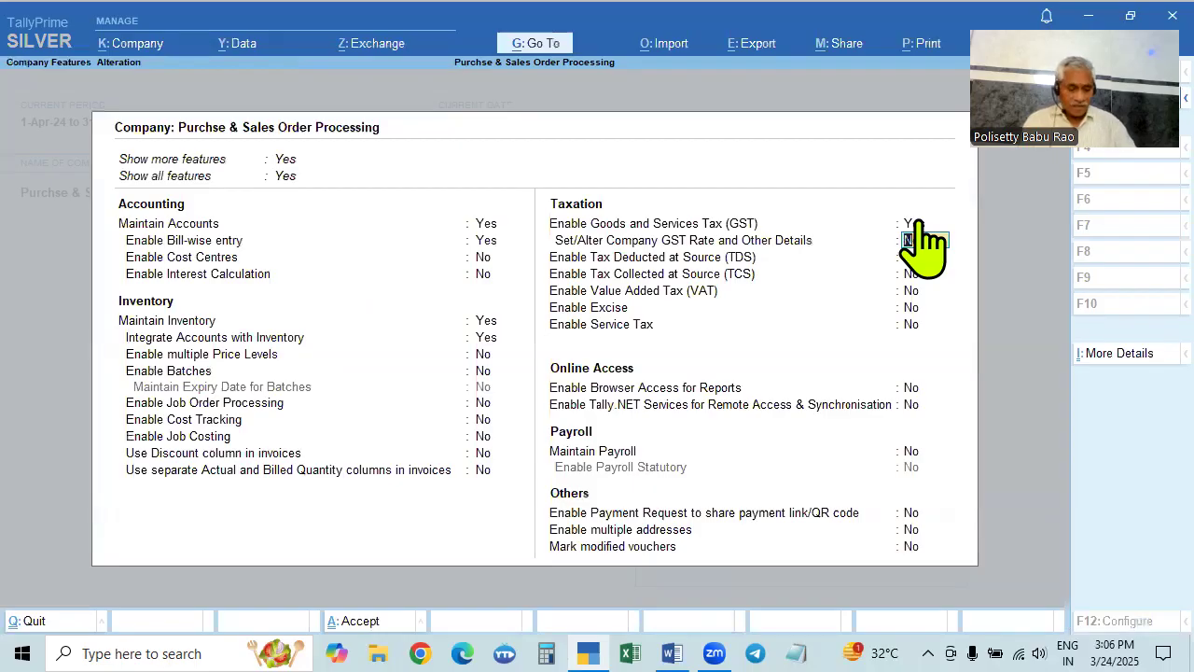
pyautogui.hotkey('ctrl', 'a')
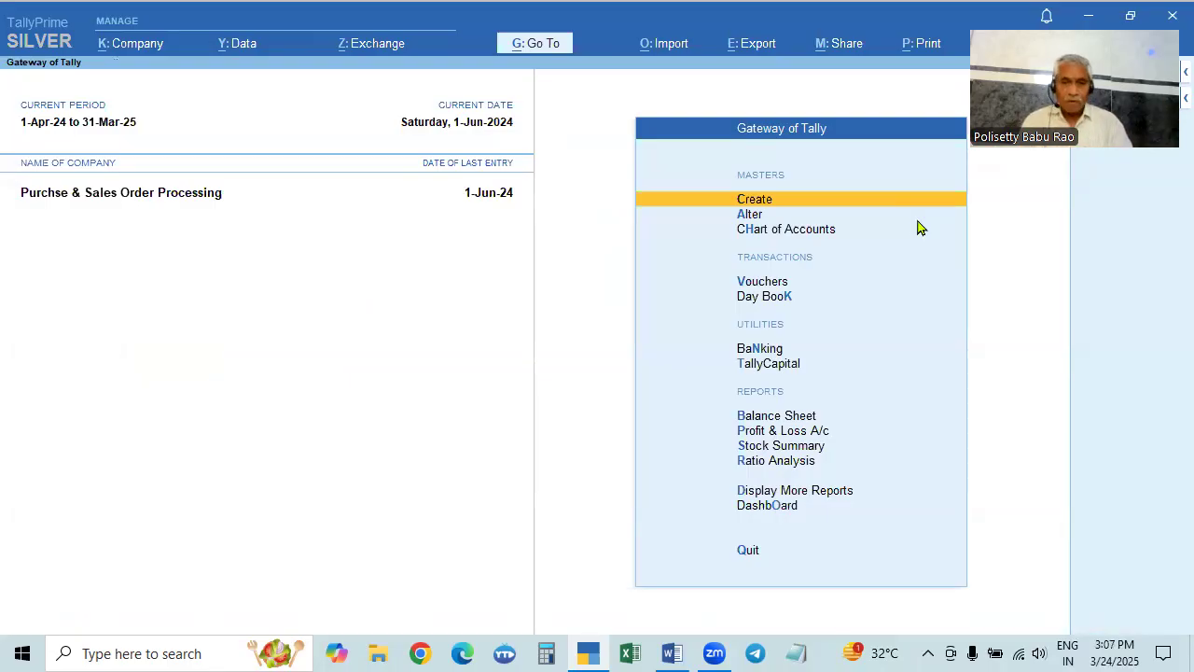
# Step: Reread the sales order steps and the Rathna Electronics problem in the Word document, and return to TallyPrime
pyautogui.hotkey('alt', 'Tab')
pyautogui.hotkey('alt', 'Tab')
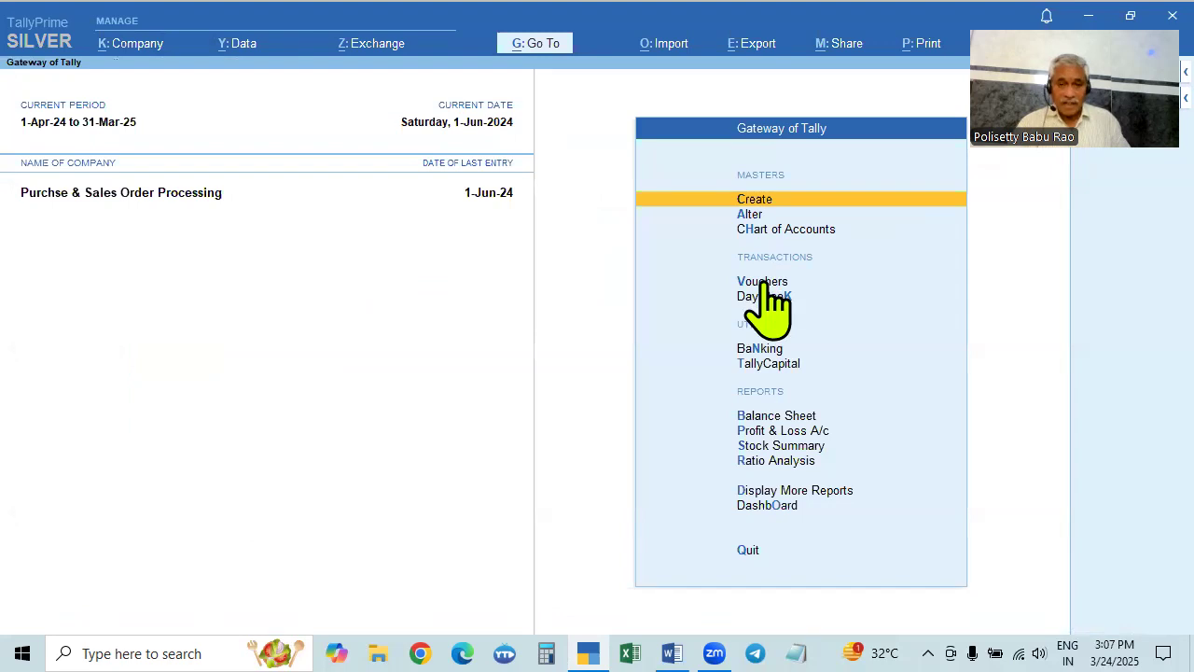
pyautogui.hotkey('alt', 'Tab')
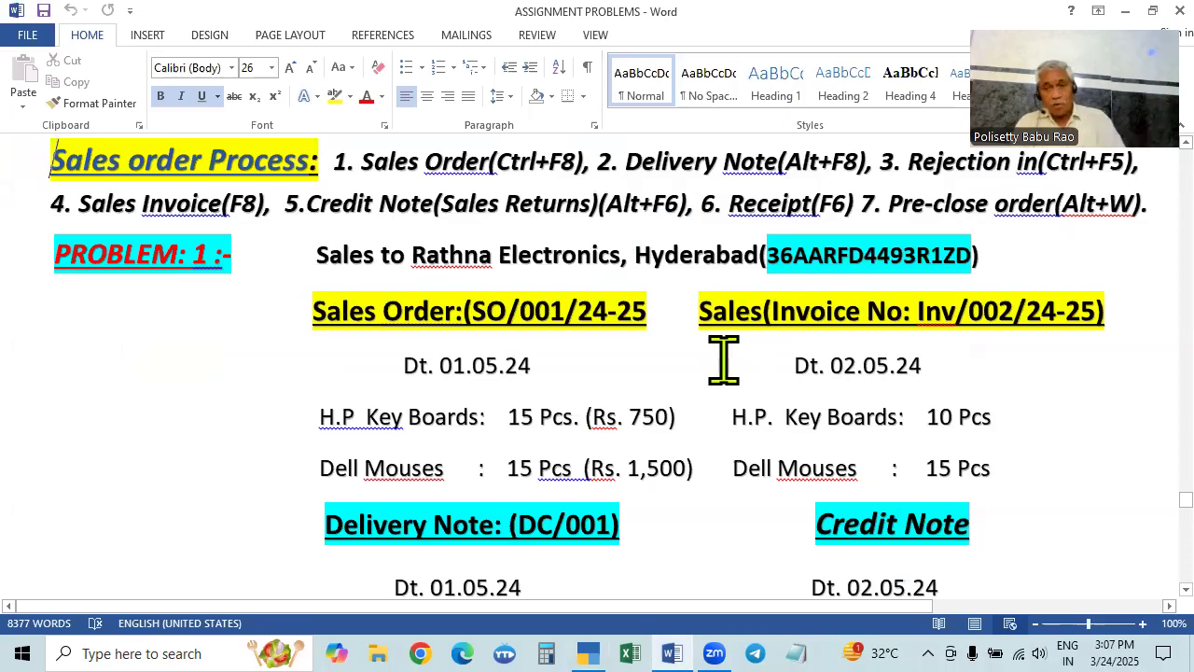
pyautogui.scroll(2, 723, 359)
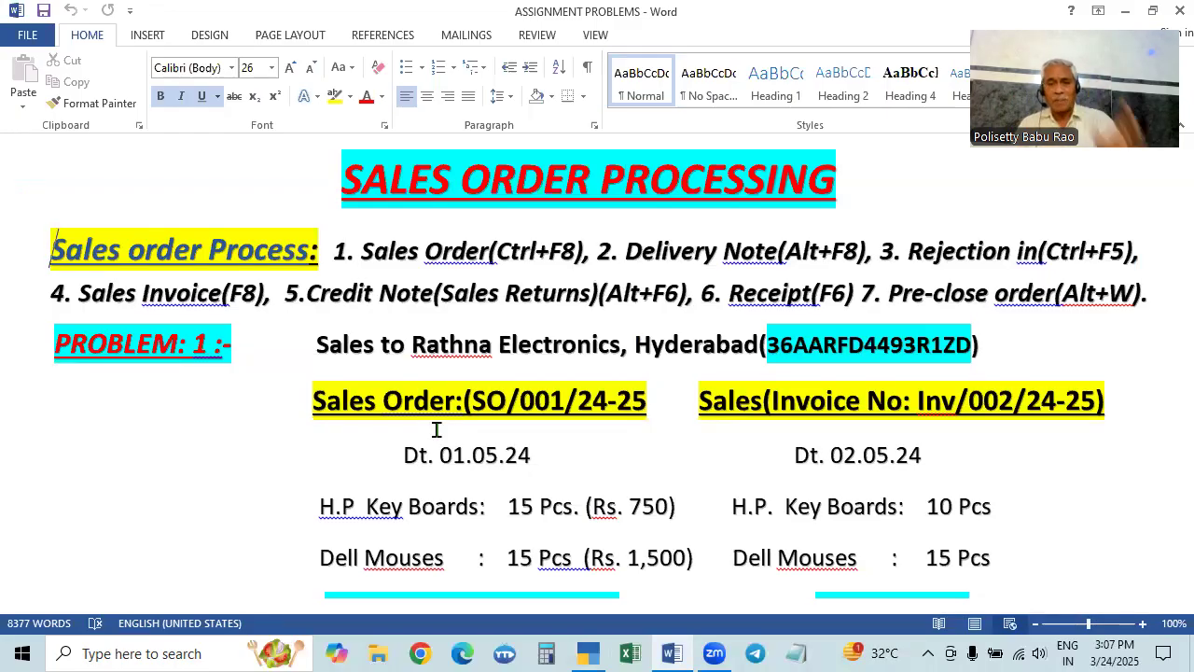
pyautogui.hotkey('alt', 'Tab')
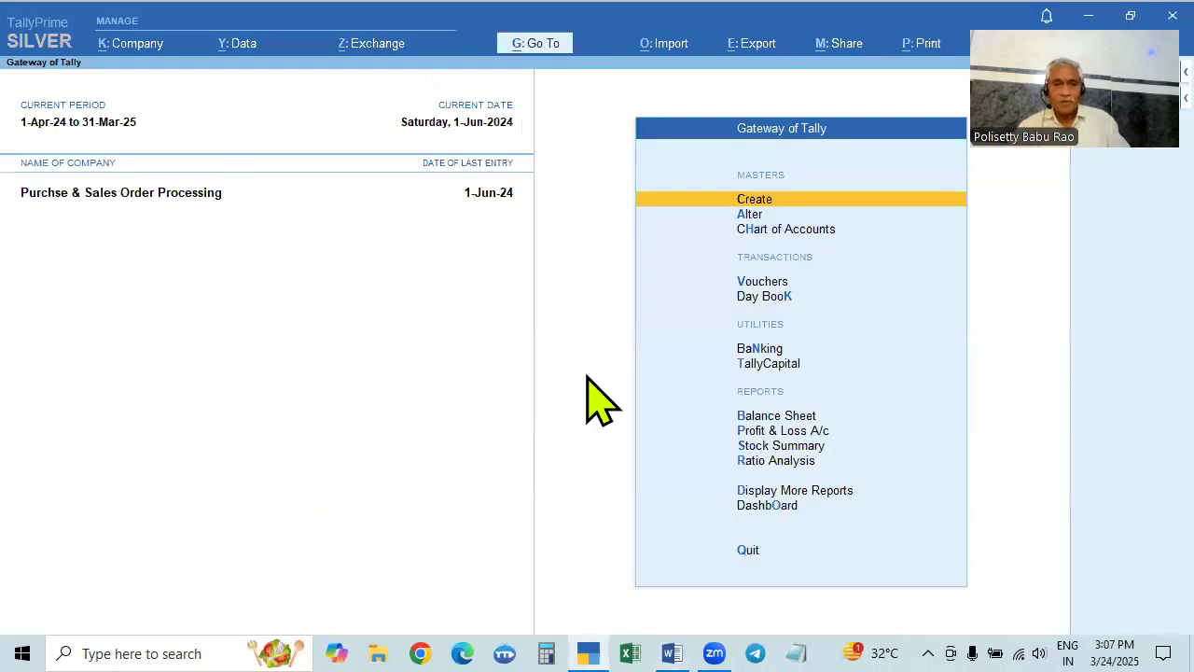
# Step: Open voucher creation and set the voucher date to 1-5
pyautogui.click(761, 288)
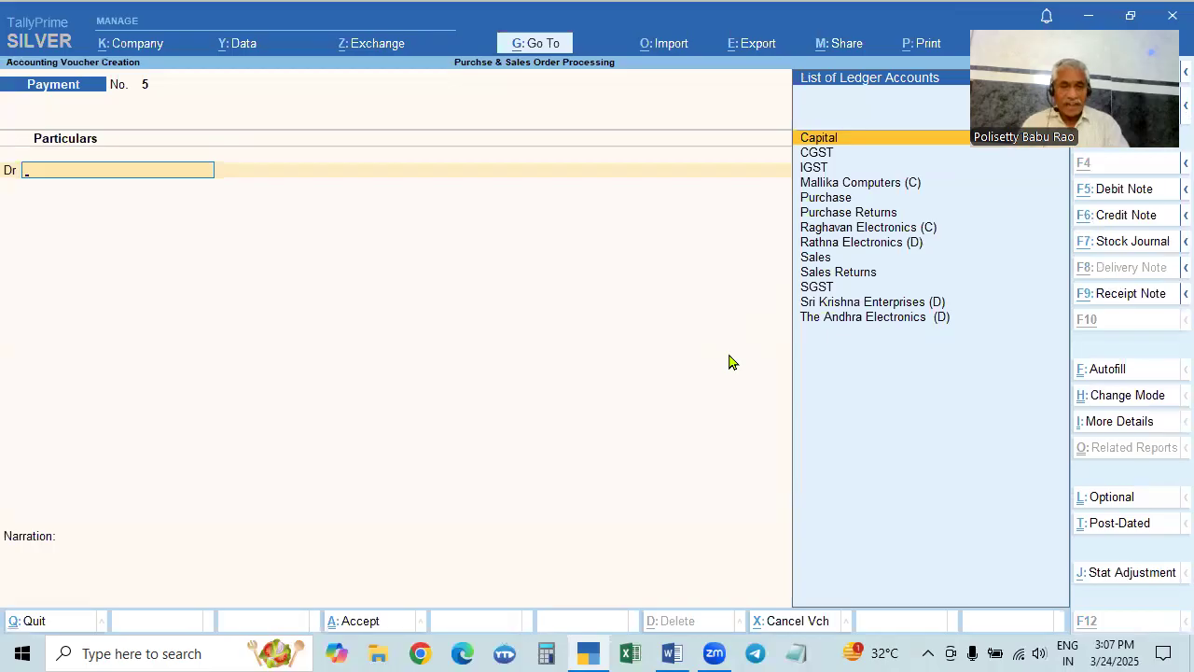
pyautogui.hotkey('alt', 'Tab')
pyautogui.hotkey('alt', 'Tab')
pyautogui.press('F2')
pyautogui.write('1-5')
pyautogui.press('Return')
pyautogui.press('Return')
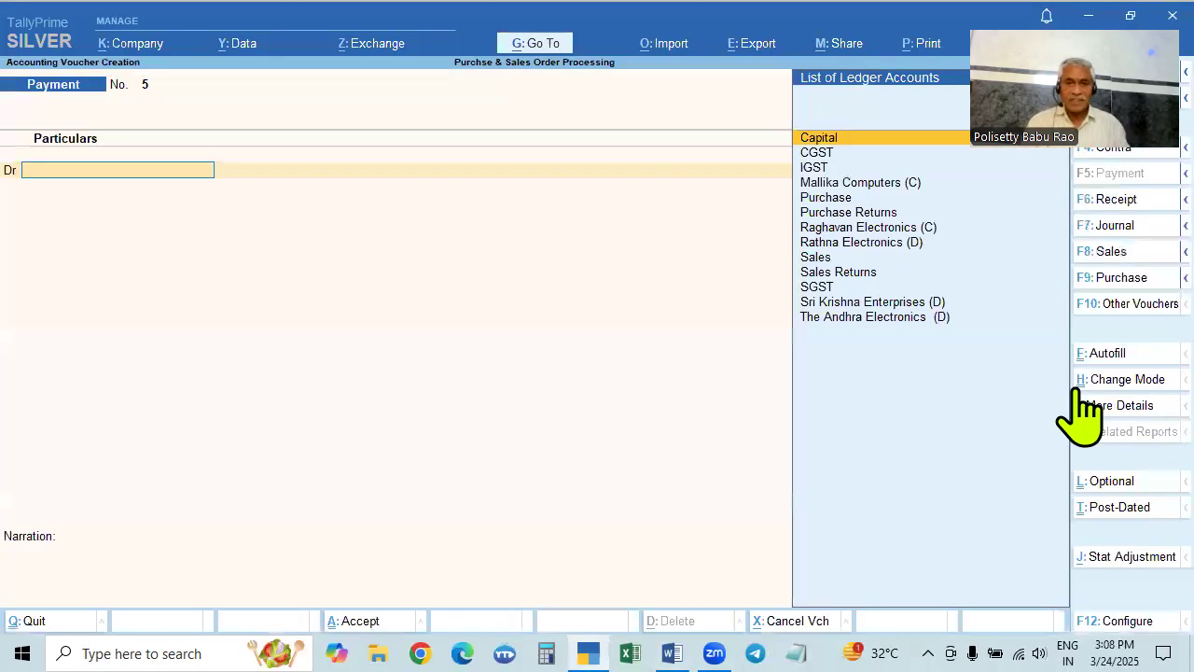
# Step: Show the inactive voucher types, activate the Sales Order type and start a new sales order voucher
pyautogui.hotkey('alt', 'Tab')
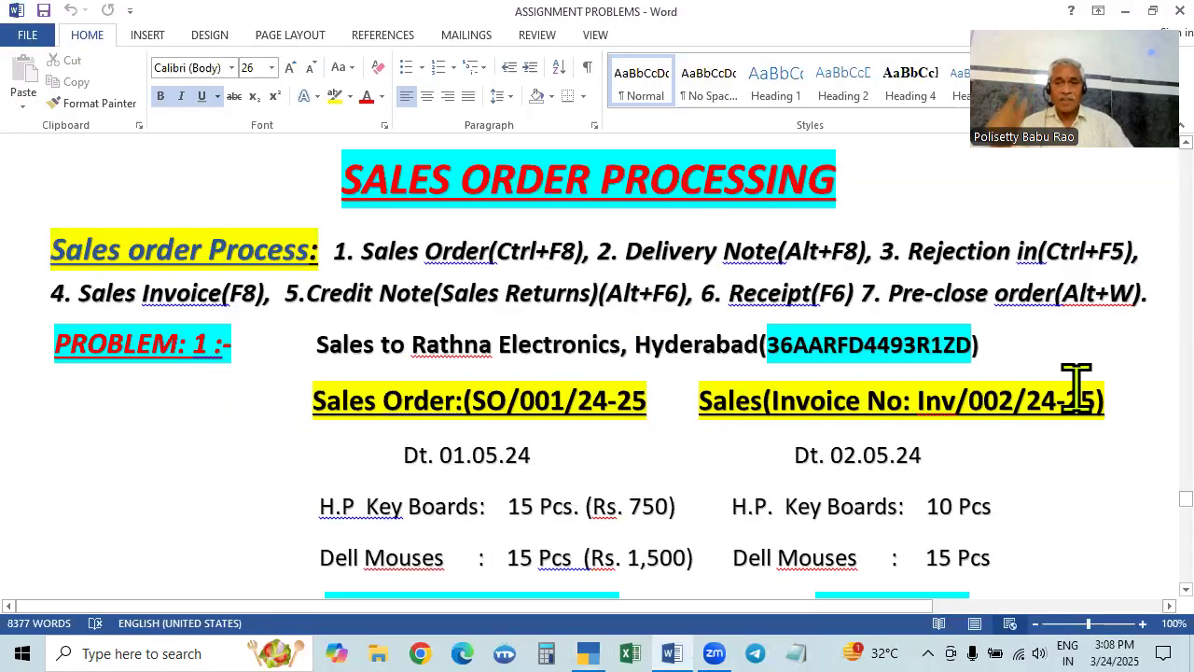
pyautogui.hotkey('alt', 'Tab')
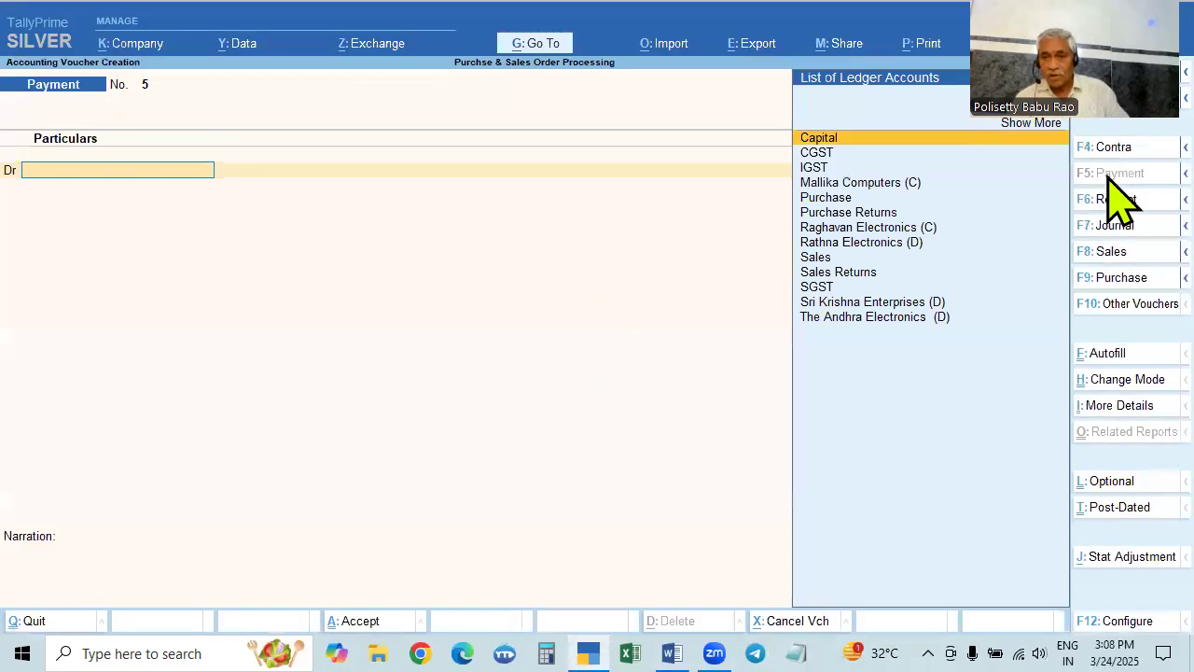
pyautogui.click(1129, 311)
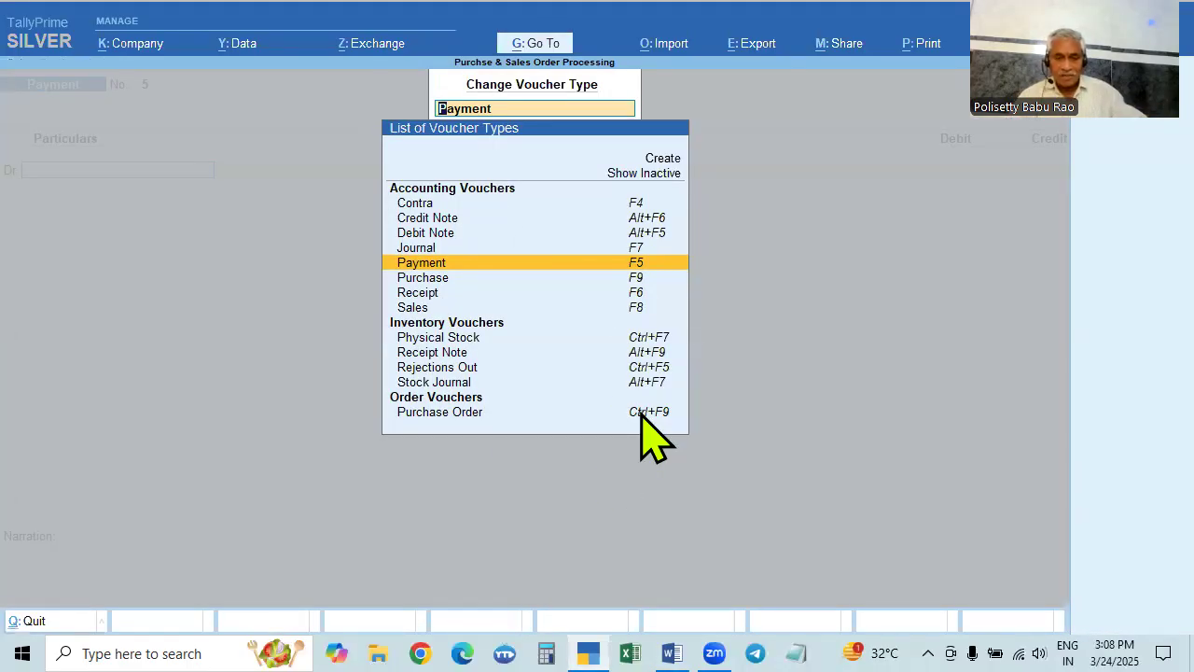
pyautogui.click(648, 183)
pyautogui.click(648, 179)
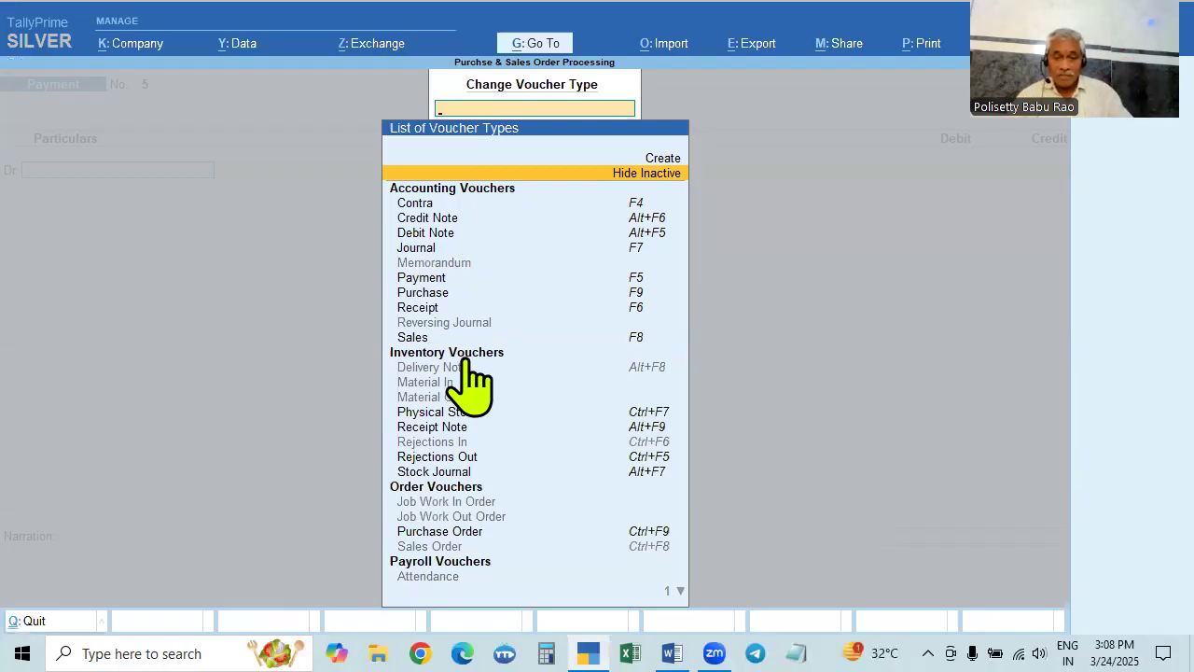
pyautogui.click(442, 550)
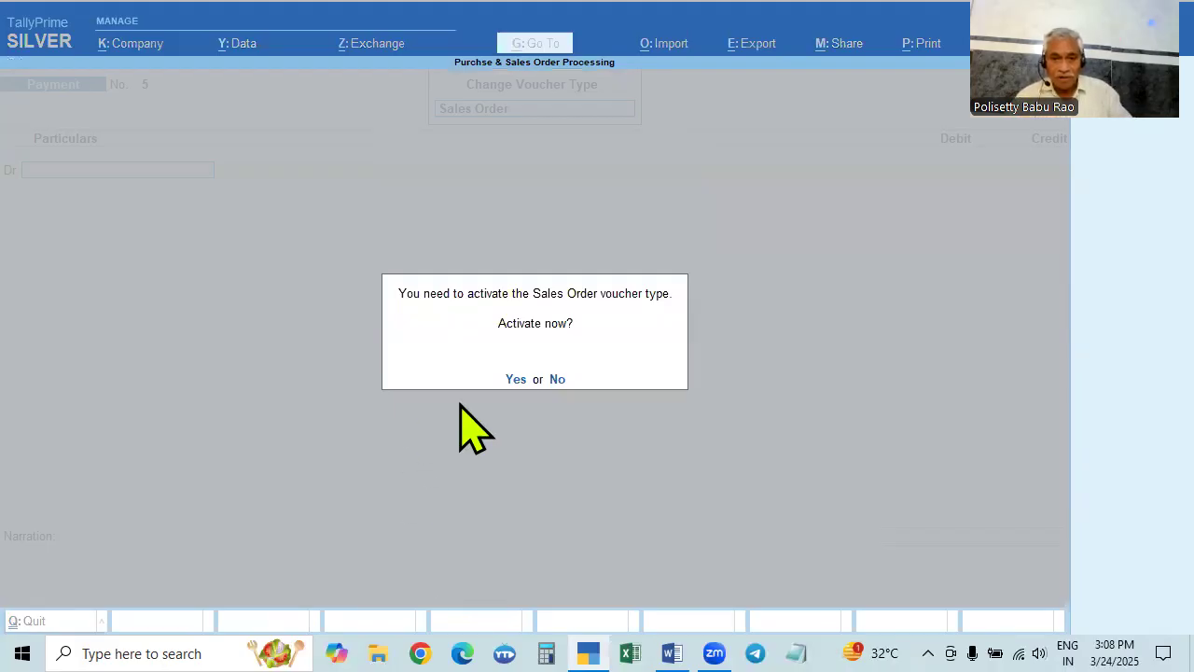
pyautogui.click(516, 381)
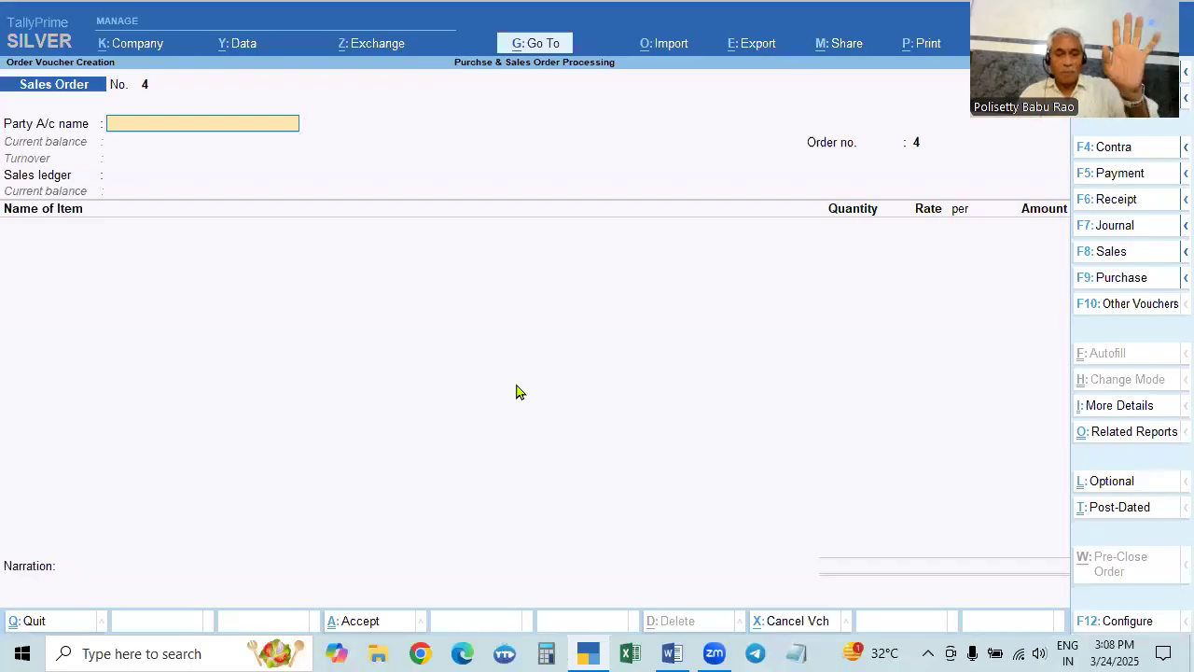
pyautogui.press('F2')
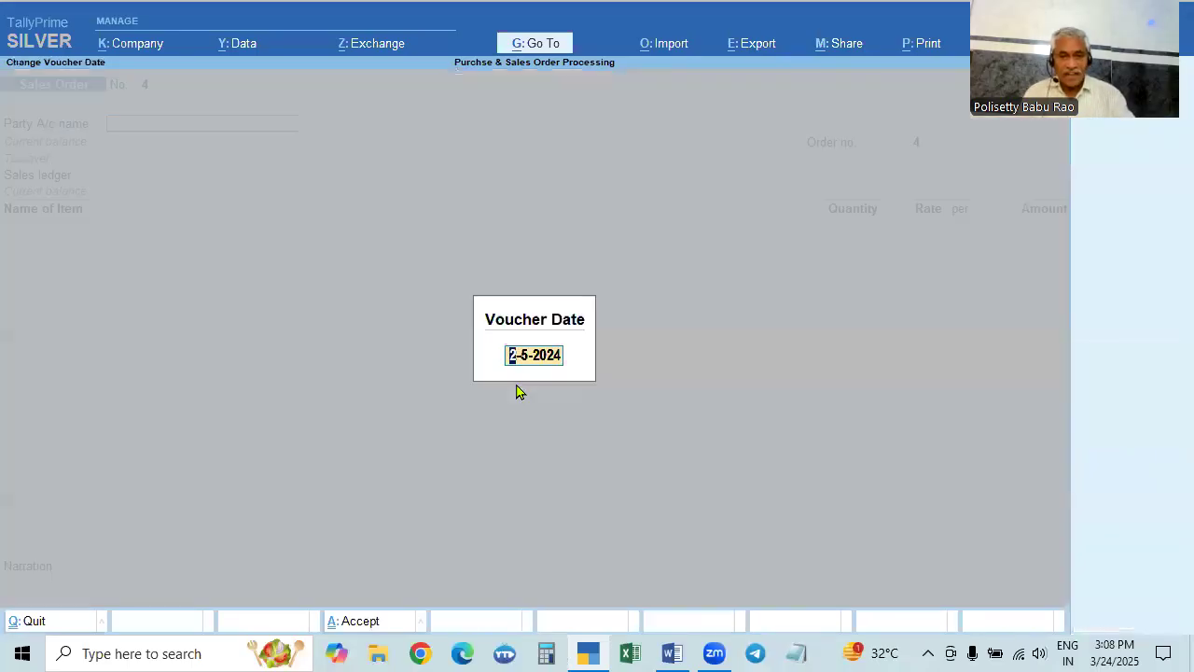
pyautogui.press('F1')
pyautogui.press('Escape')
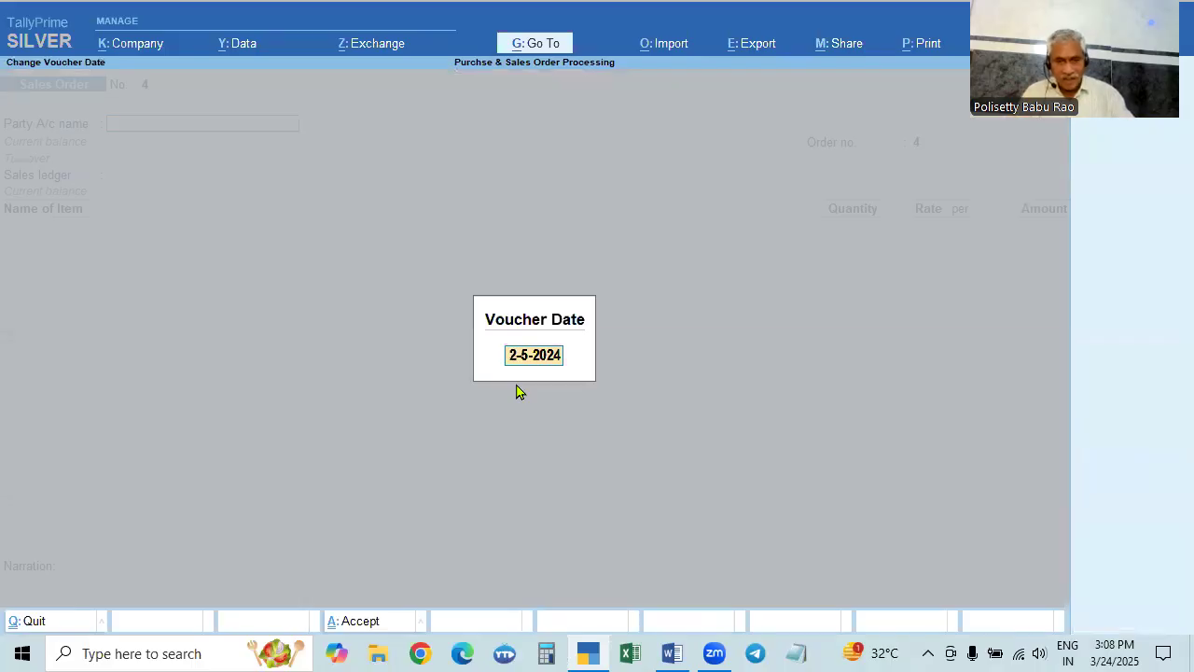
pyautogui.press('BackSpace')
pyautogui.press('Escape')
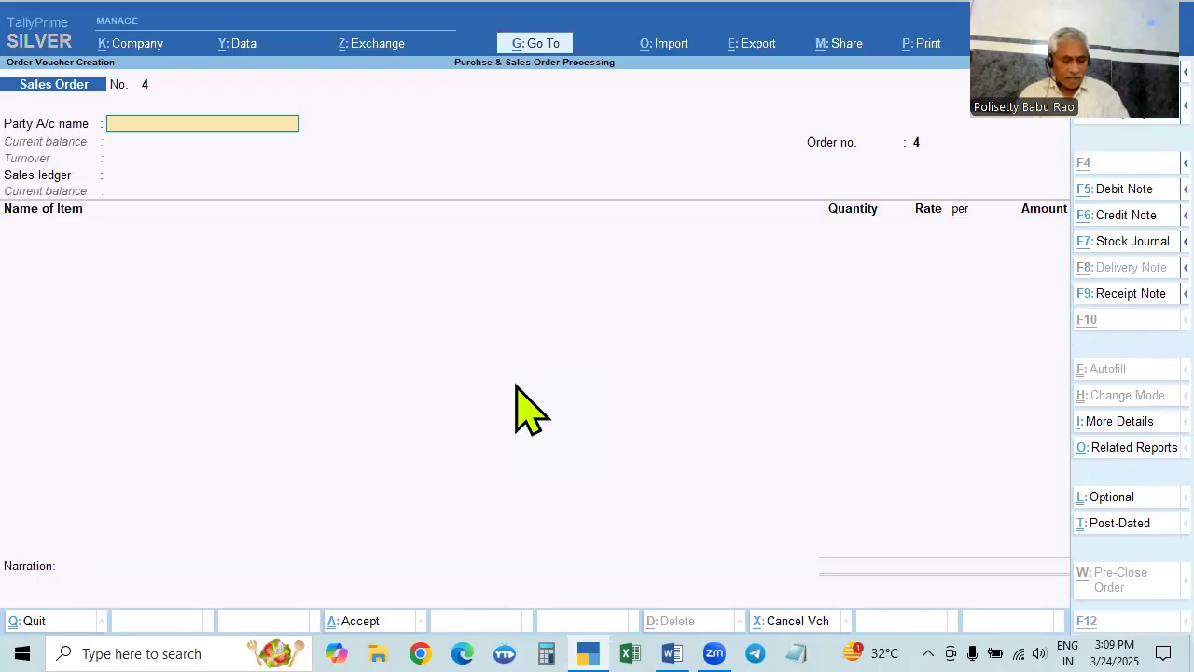
# Step: Check the party in the Word problem and set the sales order's party account to Rathna Electronics (D)
pyautogui.hotkey('alt', 'Tab')
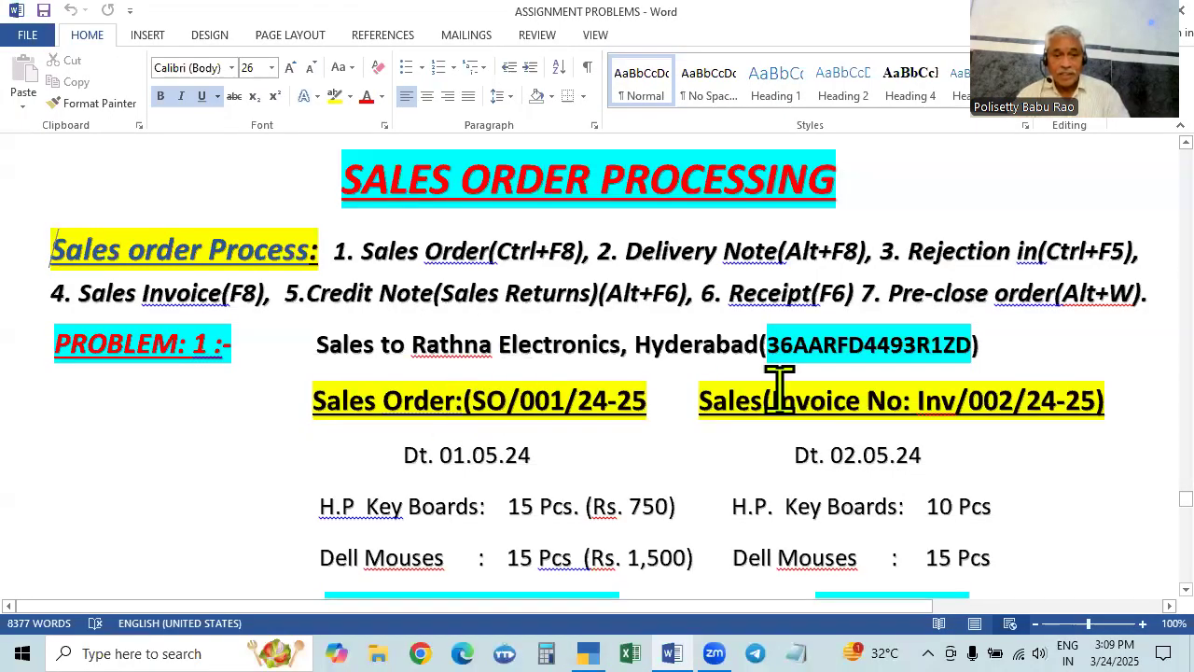
pyautogui.hotkey('alt', 'Tab')
pyautogui.write('R')
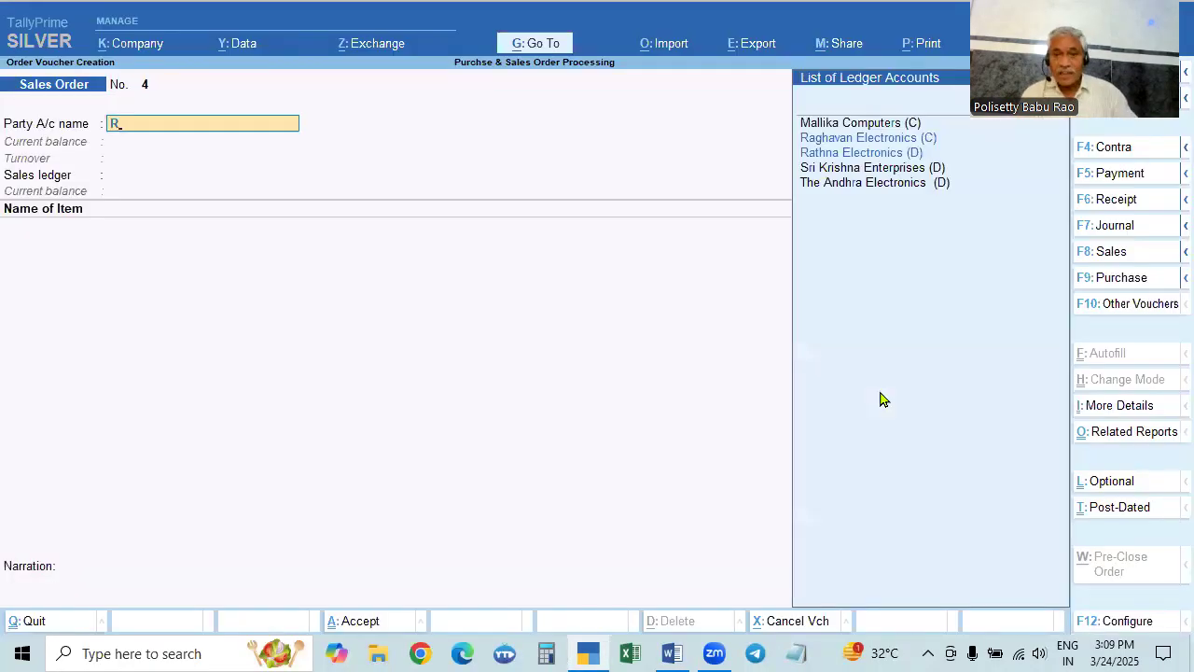
pyautogui.press('Down')
pyautogui.press('Return')
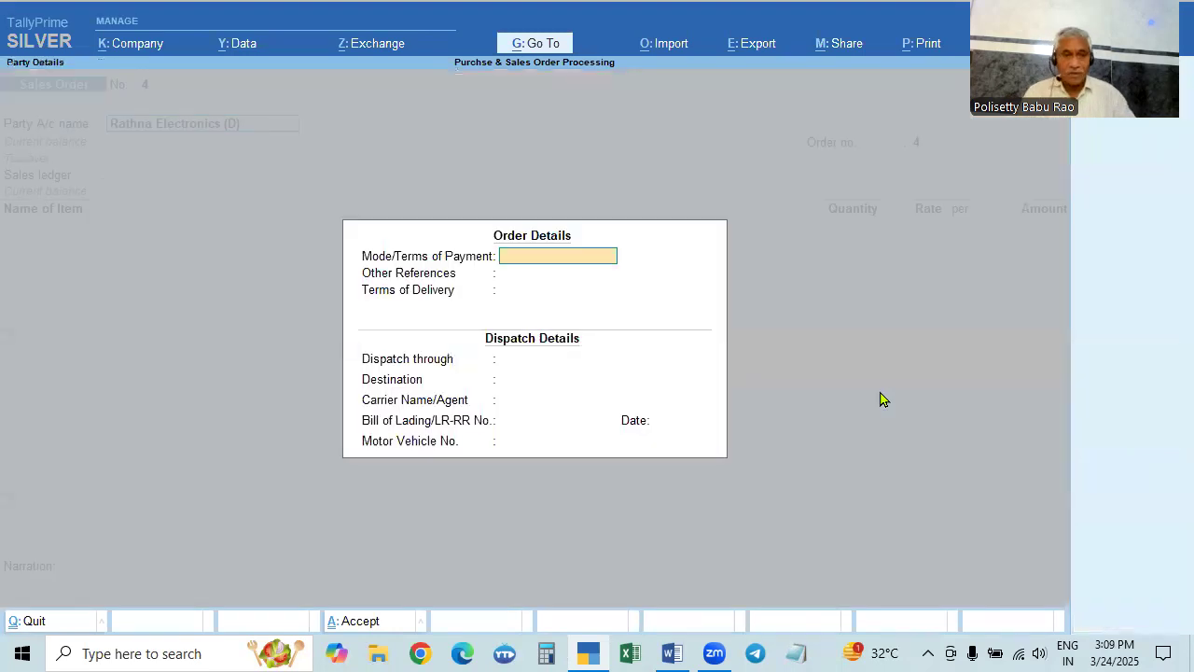
# Step: Open the Rathna Electronics ledger from the voucher, review its GST registration type and GSTIN, and accept it
pyautogui.press('Escape')
pyautogui.hotkey('ctrl', 'Return')
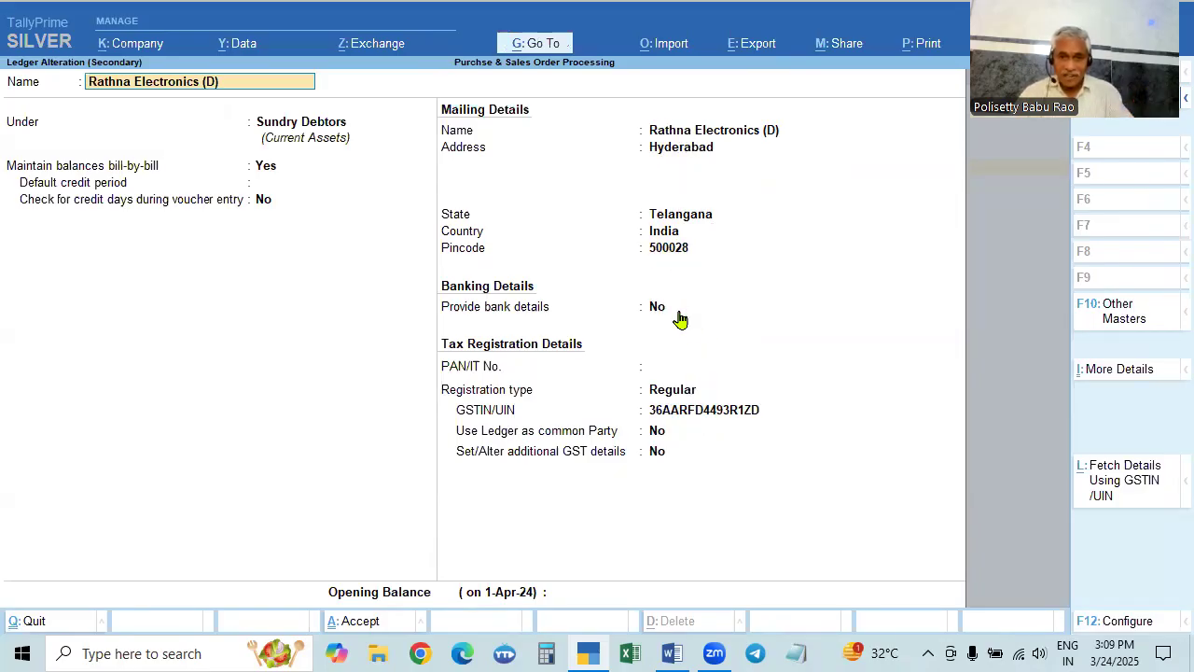
pyautogui.click(668, 392)
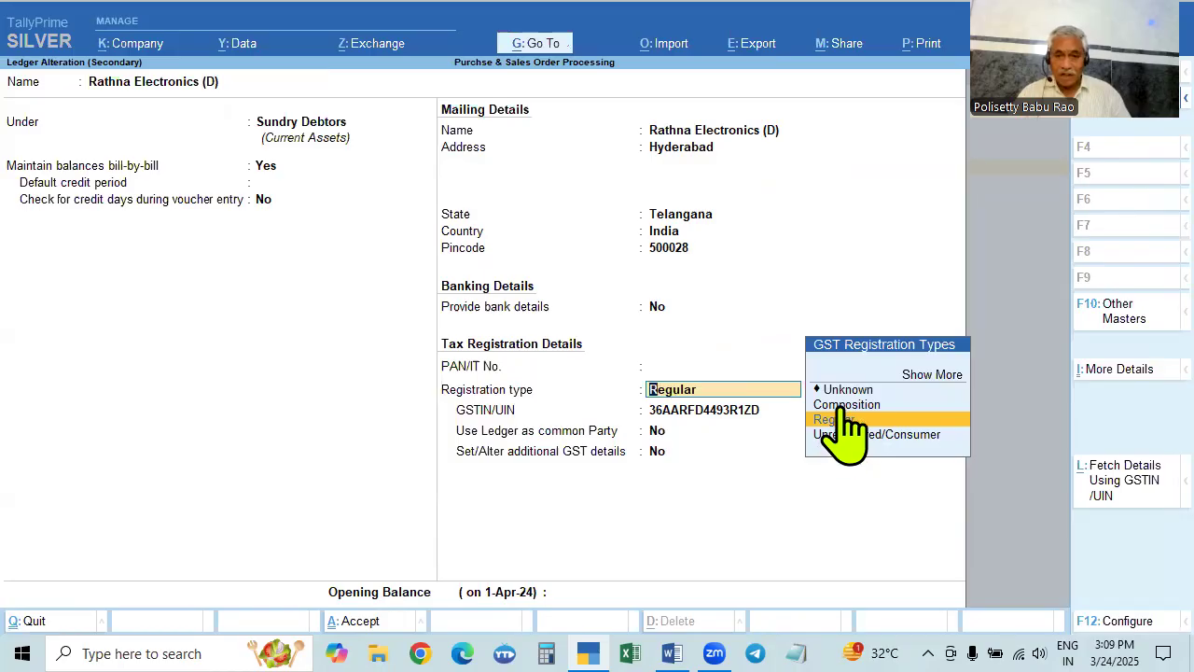
pyautogui.click(690, 415)
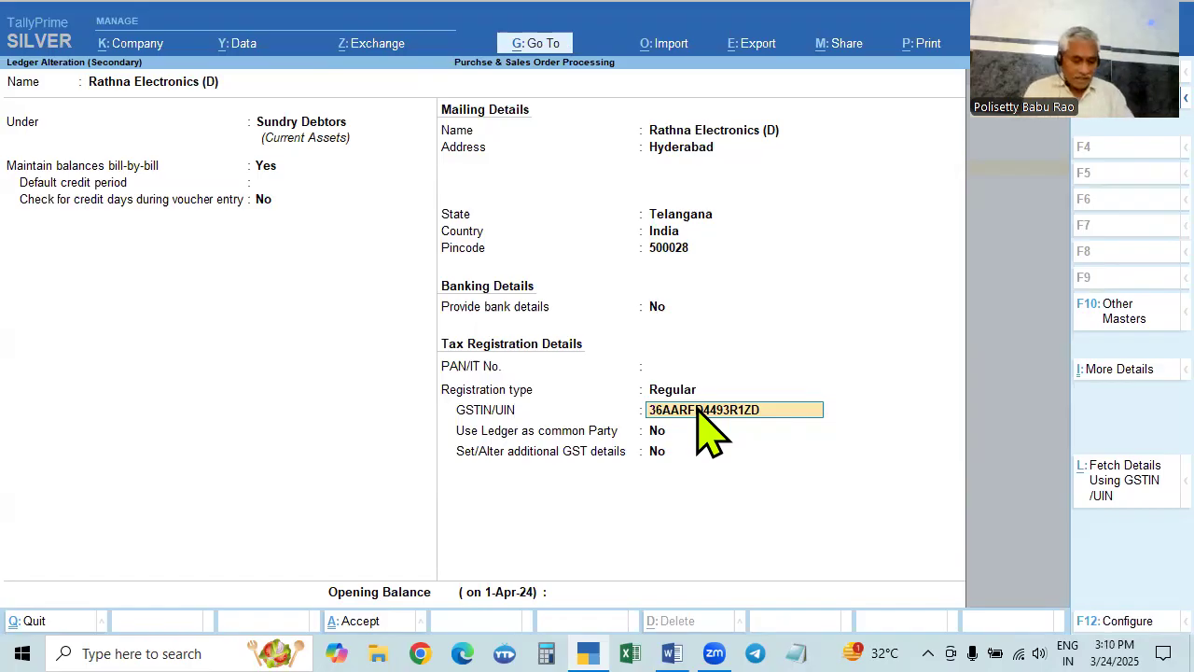
pyautogui.hotkey('ctrl', 'a')
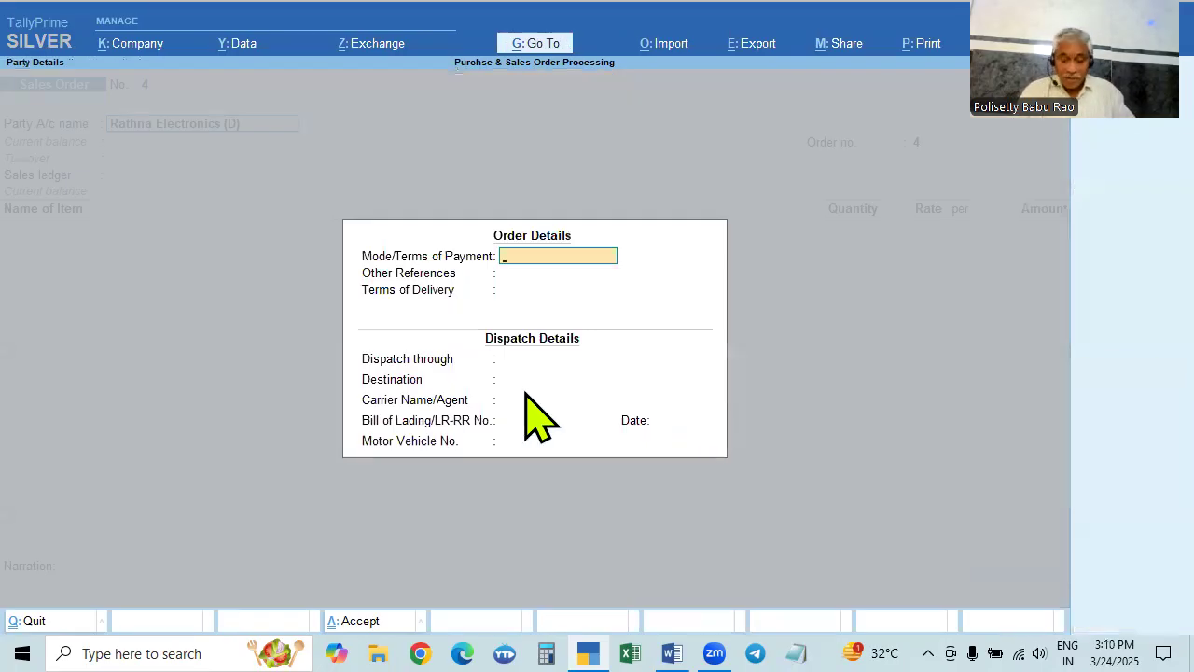
# Step: Enter "15 Days by Cheque" as the mode/terms of payment in the sales order's order details
pyautogui.press('Escape')
pyautogui.press('Return')
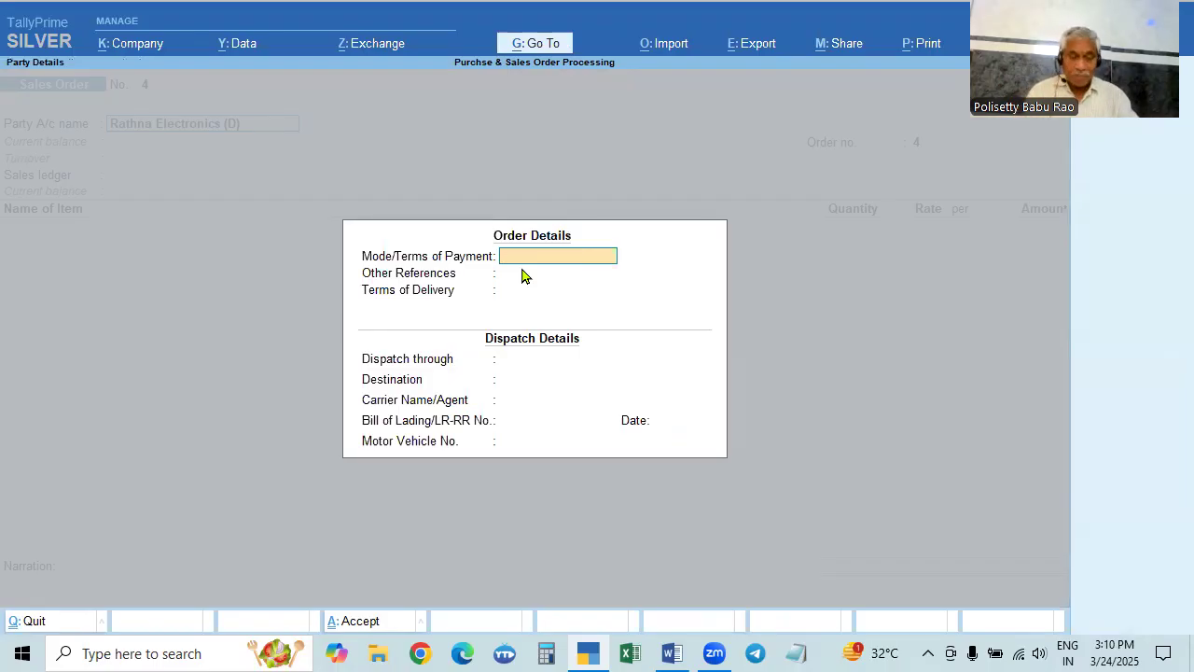
pyautogui.write('154')
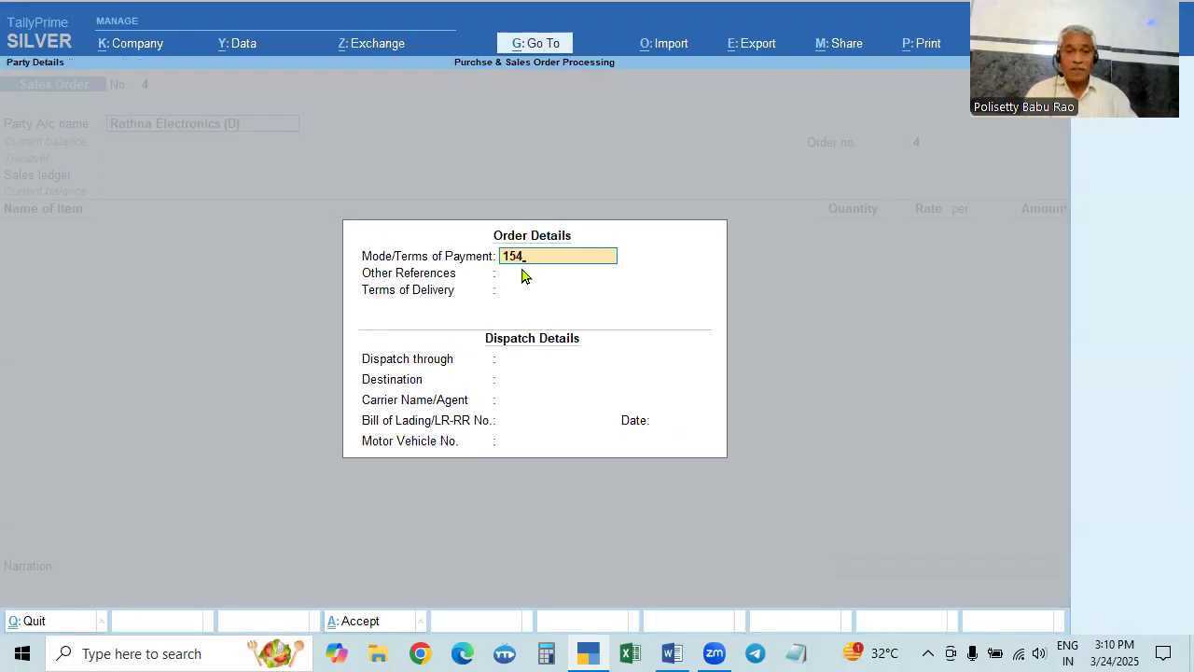
pyautogui.press('BackSpace')
pyautogui.write('Day')
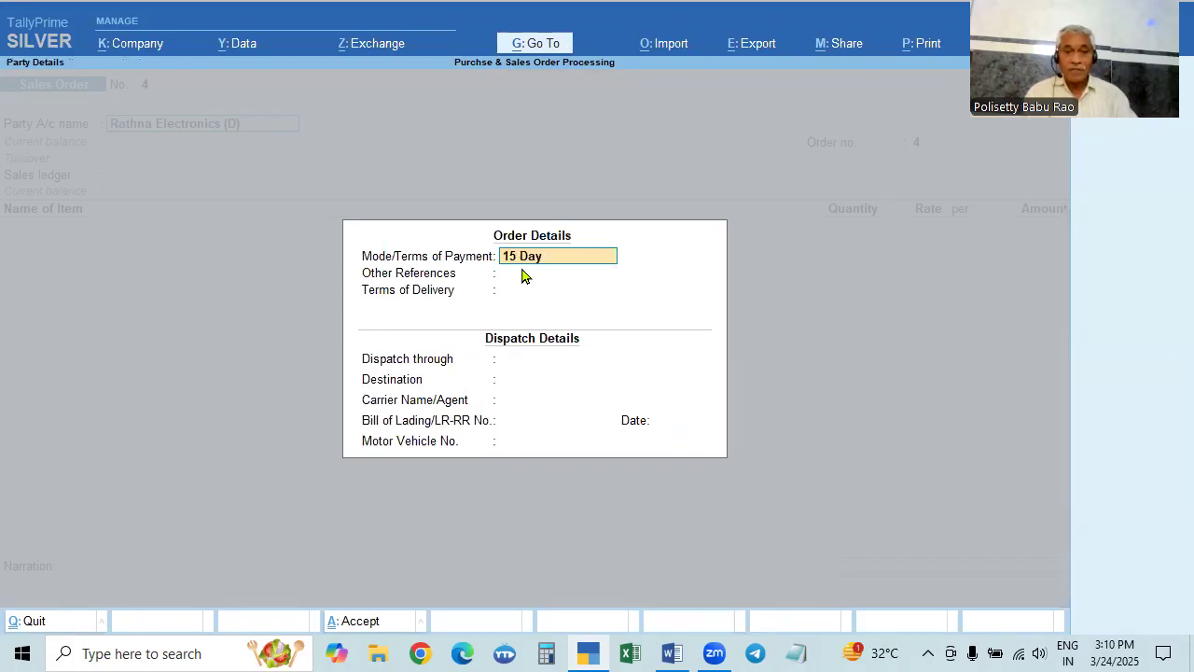
pyautogui.write('s by Cheque')
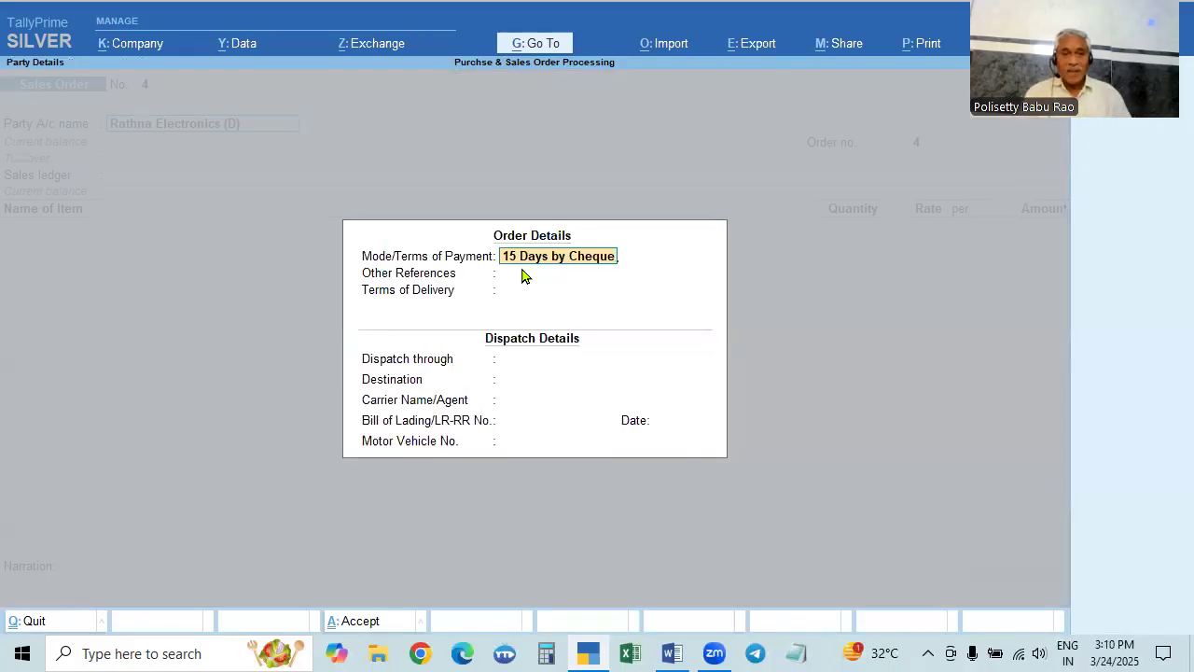
# Step: Enter "Credit" as the other references in the sales order's order details
pyautogui.press('Return')
pyautogui.press('Return')
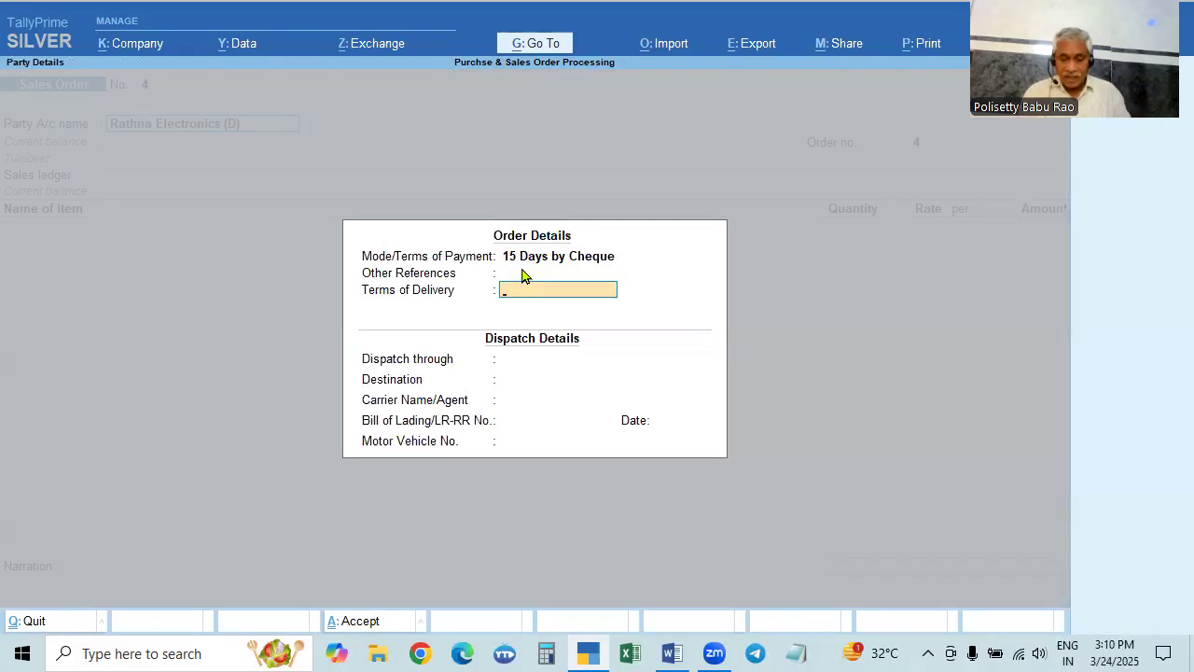
pyautogui.click(522, 273)
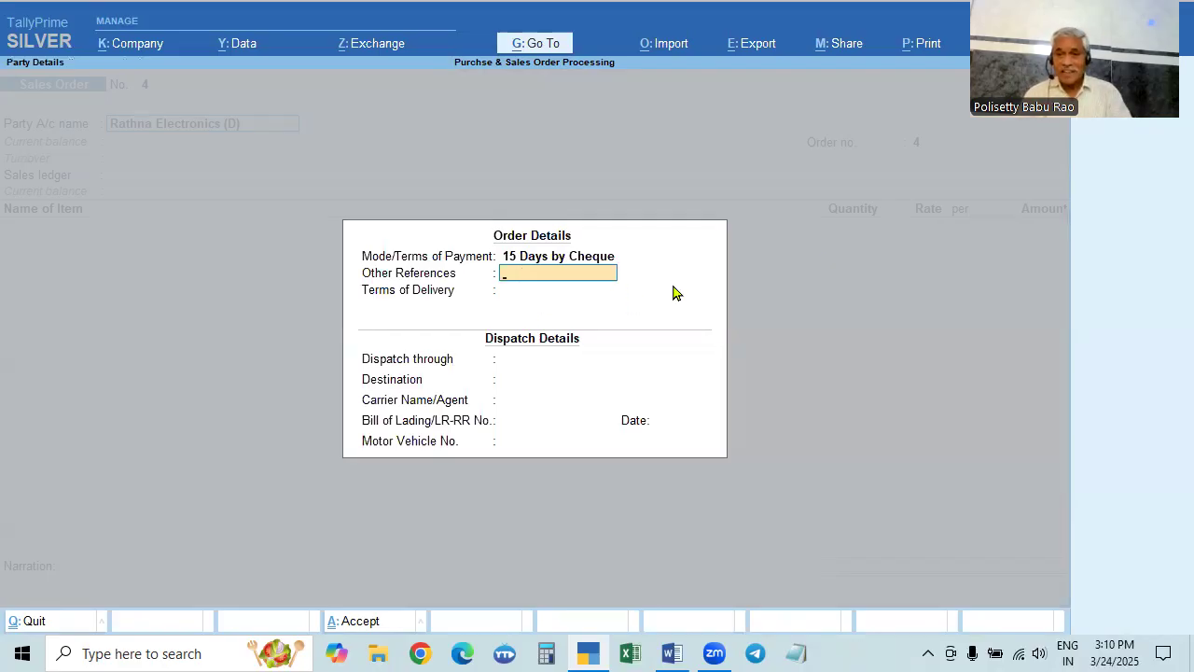
pyautogui.write('Cread')
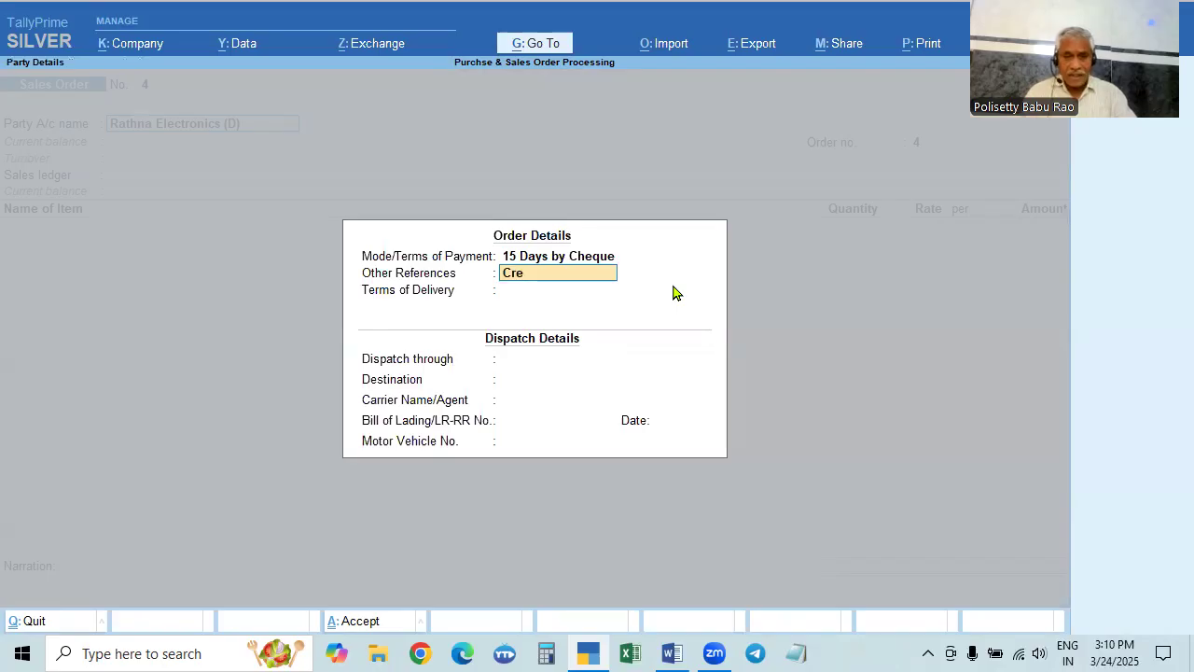
pyautogui.press('BackSpace')
pyautogui.press('BackSpace')
pyautogui.write('dit')
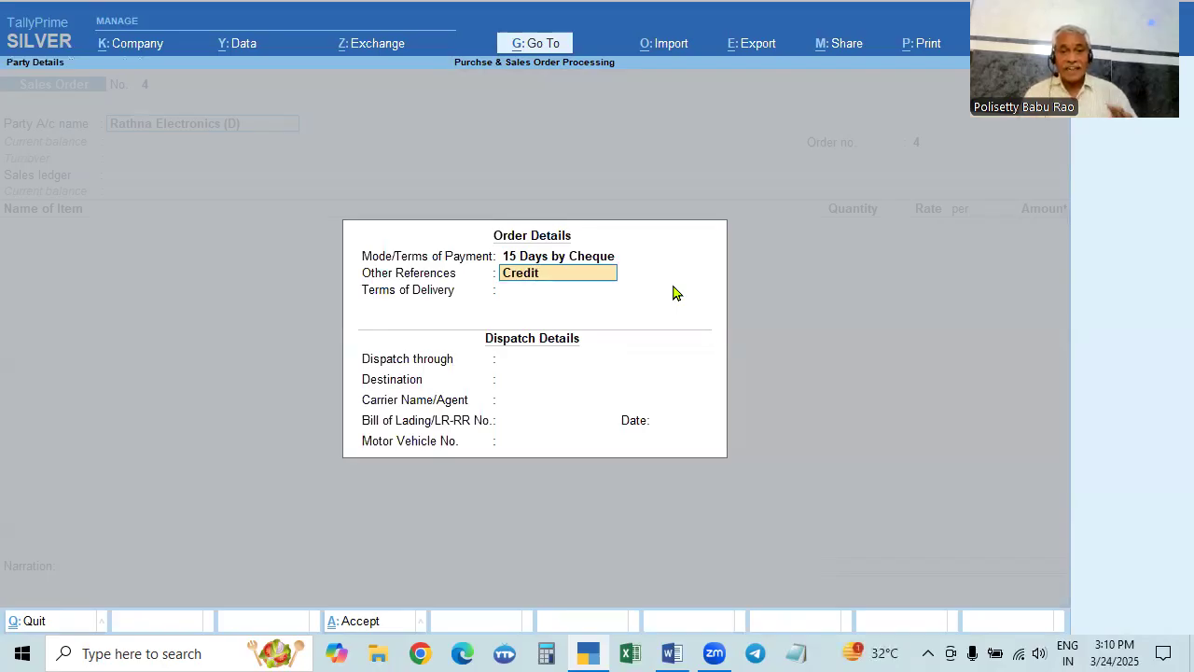
pyautogui.press('Return')
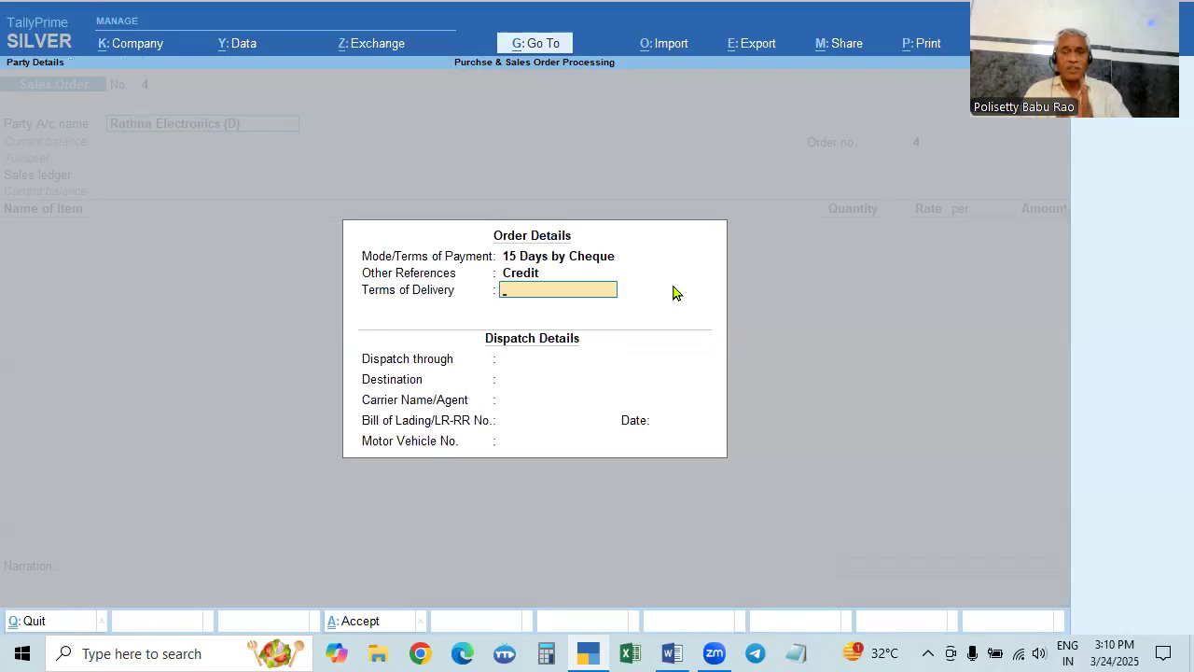
# Step: Set the sales order's terms of delivery to "10days" and leave its second line blank
pyautogui.write('10')
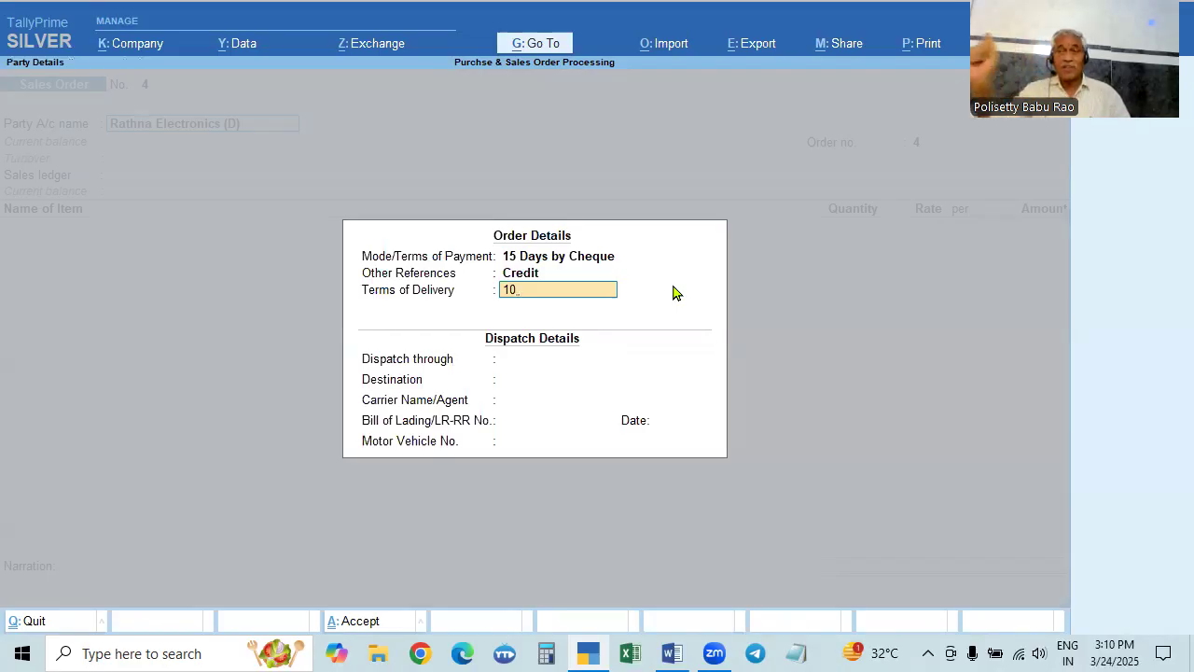
pyautogui.write('days')
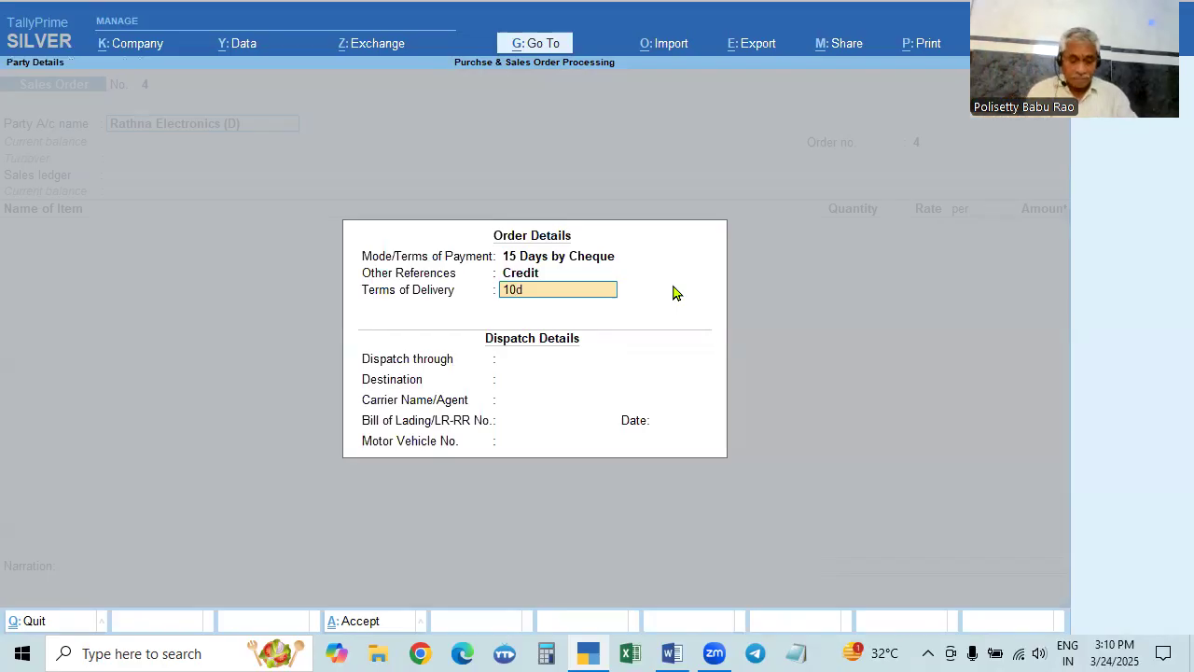
pyautogui.press('Return')
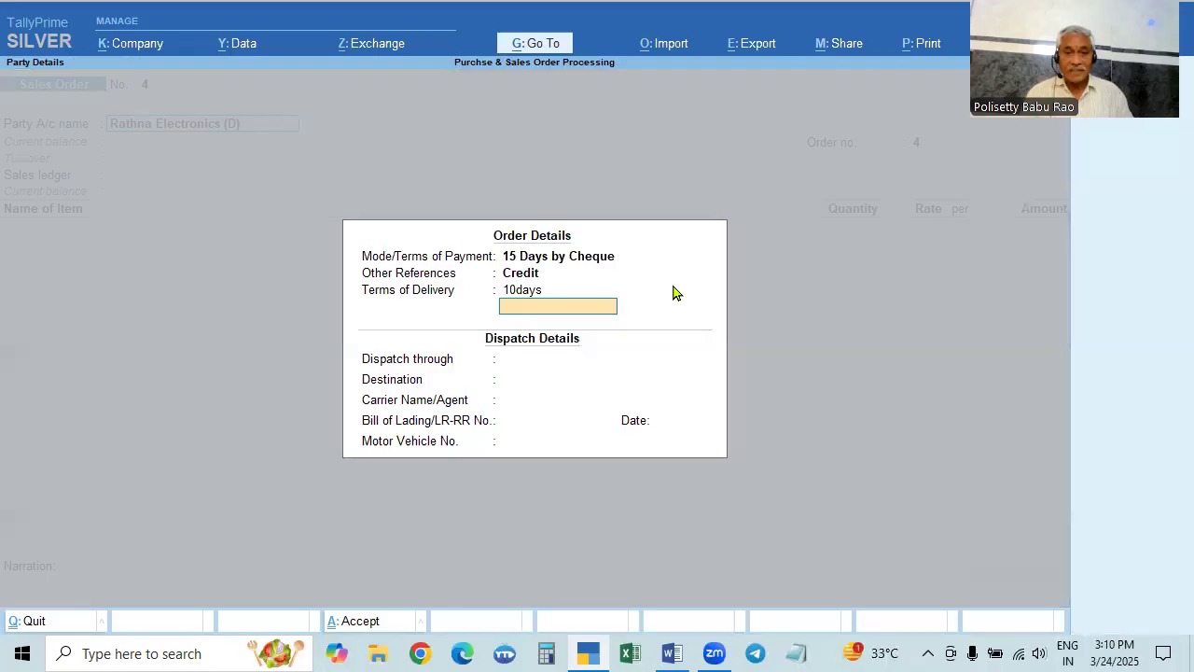
pyautogui.press('Return')
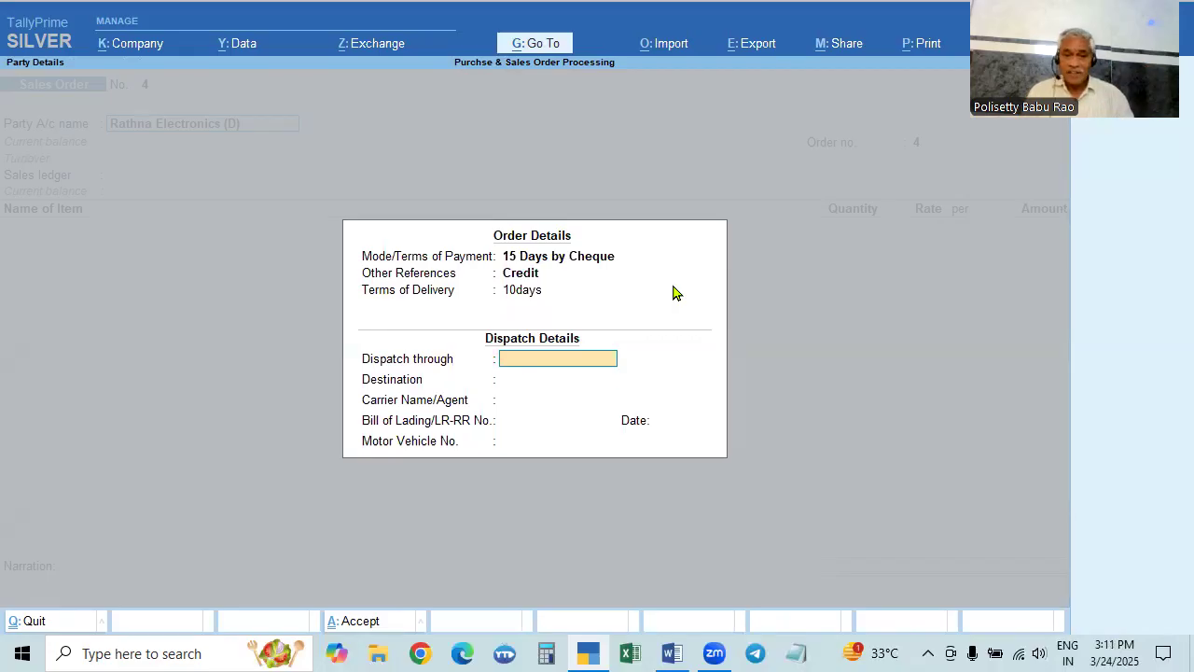
# Step: Leave the dispatch details blank and accept the buyer's party details for Rathna Electronics (D)
pyautogui.press('Return')
pyautogui.press('Return')
pyautogui.press('Return')
pyautogui.press('Return')
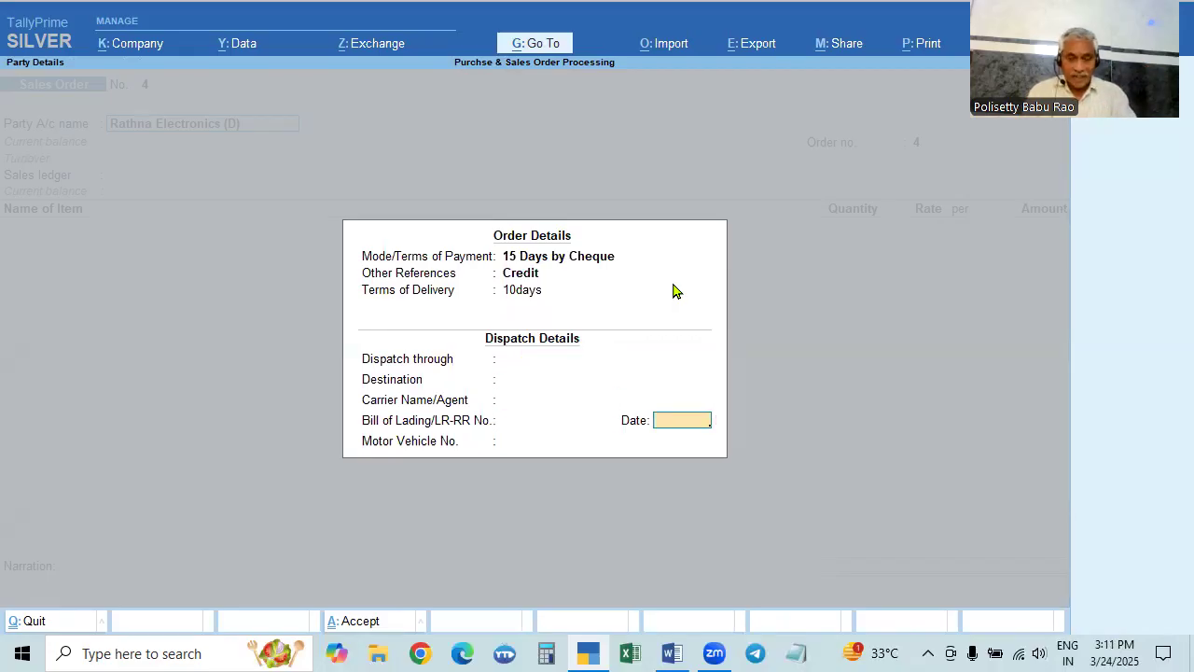
pyautogui.press('Return')
pyautogui.press('Return')
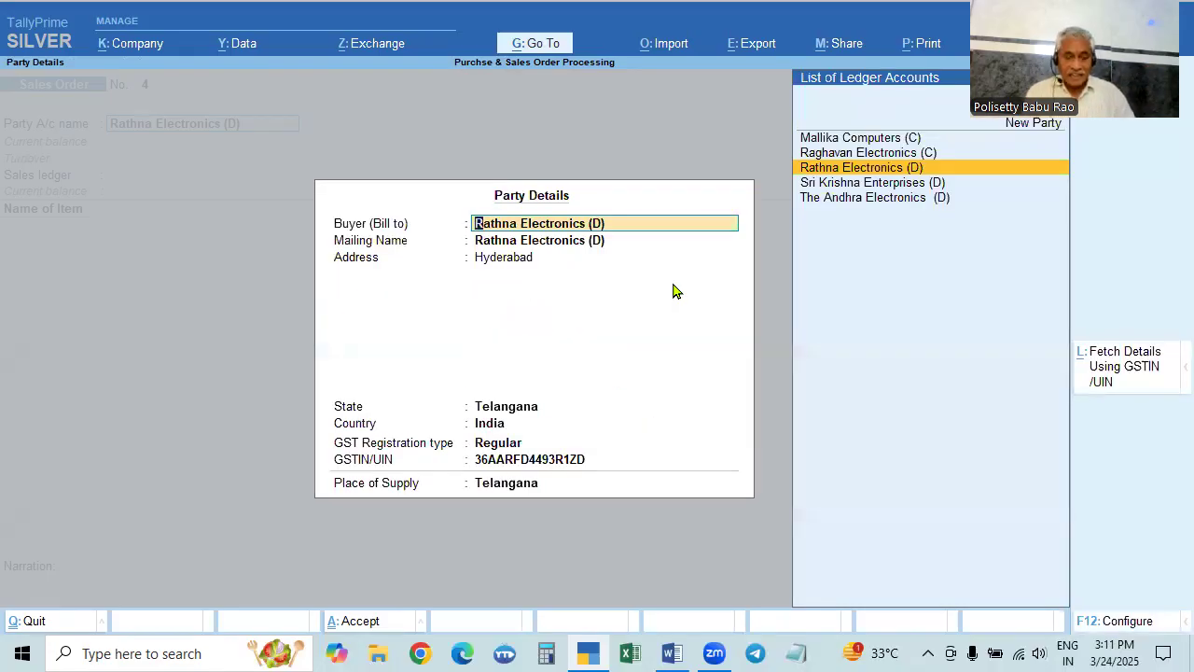
pyautogui.hotkey('ctrl', 'a')
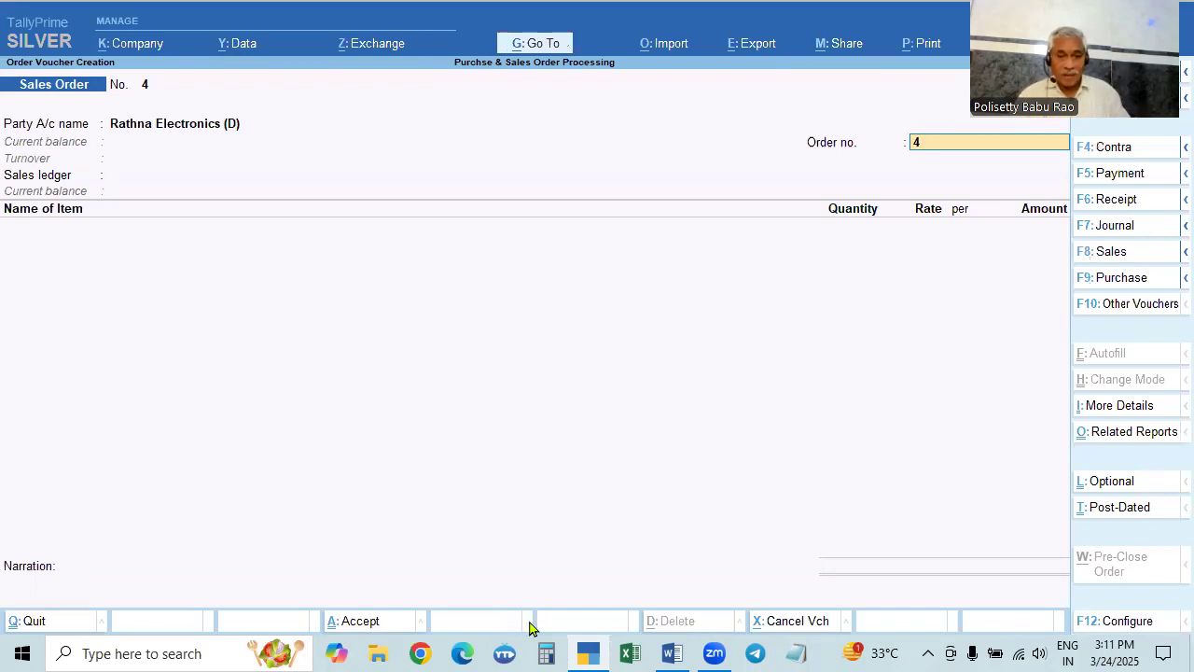
# Step: Check the sales order number in the Word problem and enter SO/001/24-25 as the voucher's order number
pyautogui.click(421, 652)
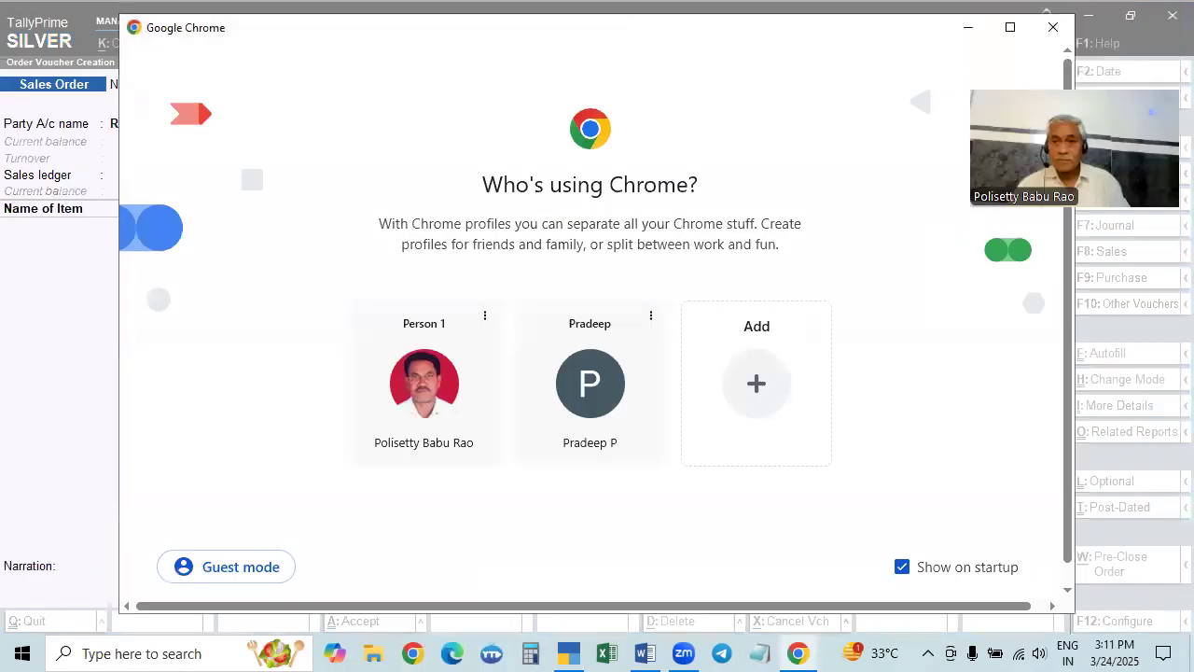
pyautogui.click(1053, 28)
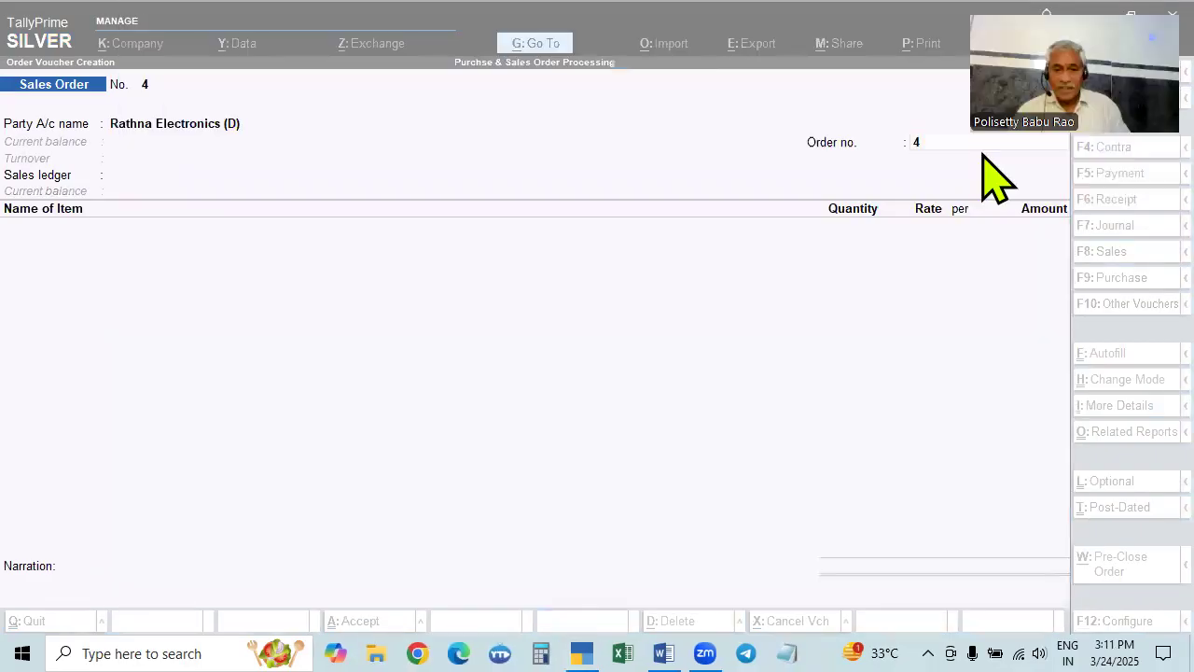
pyautogui.click(666, 652)
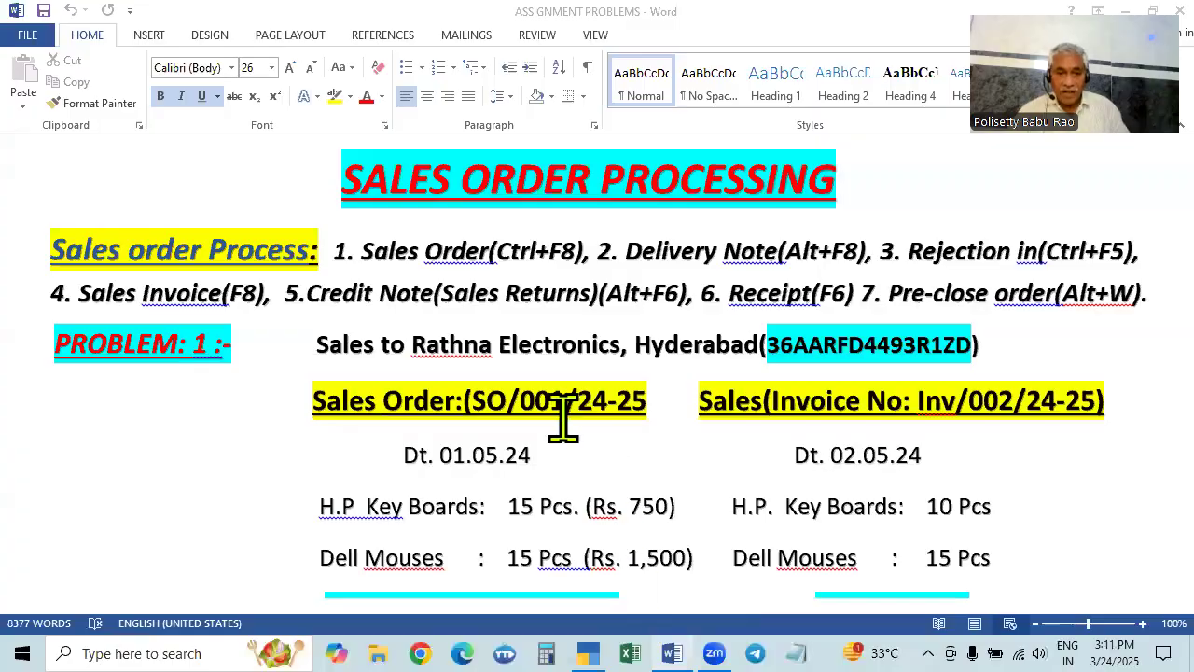
pyautogui.moveTo(473, 401); pyautogui.dragTo(629, 403)
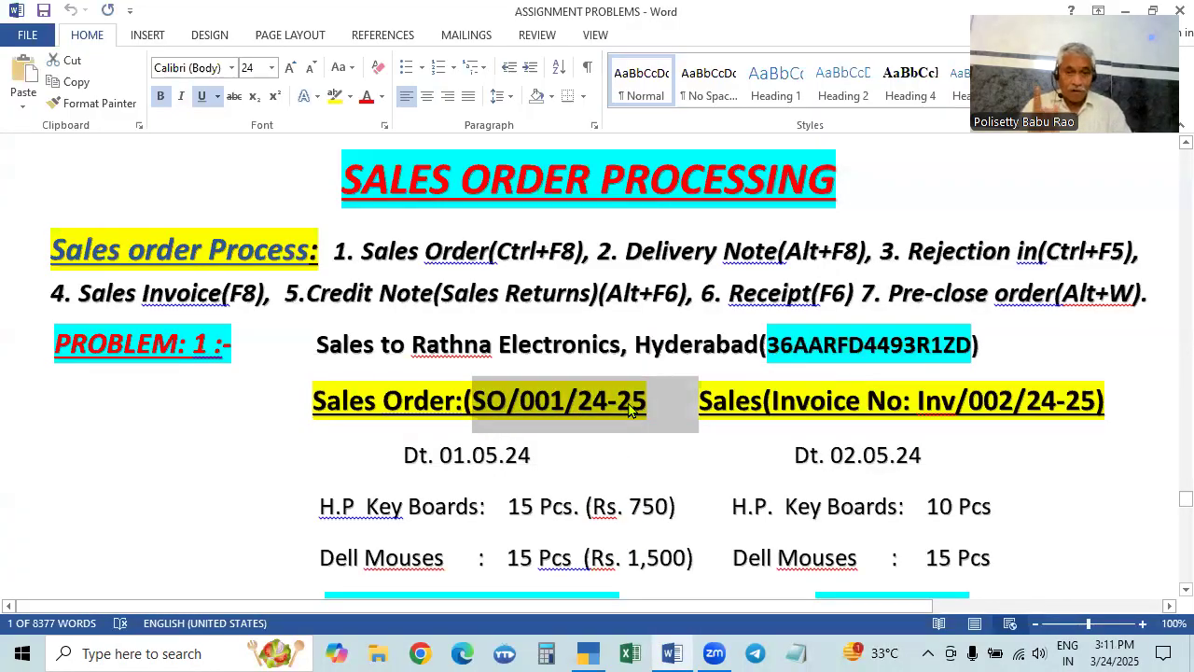
pyautogui.hotkey('alt', 'Tab')
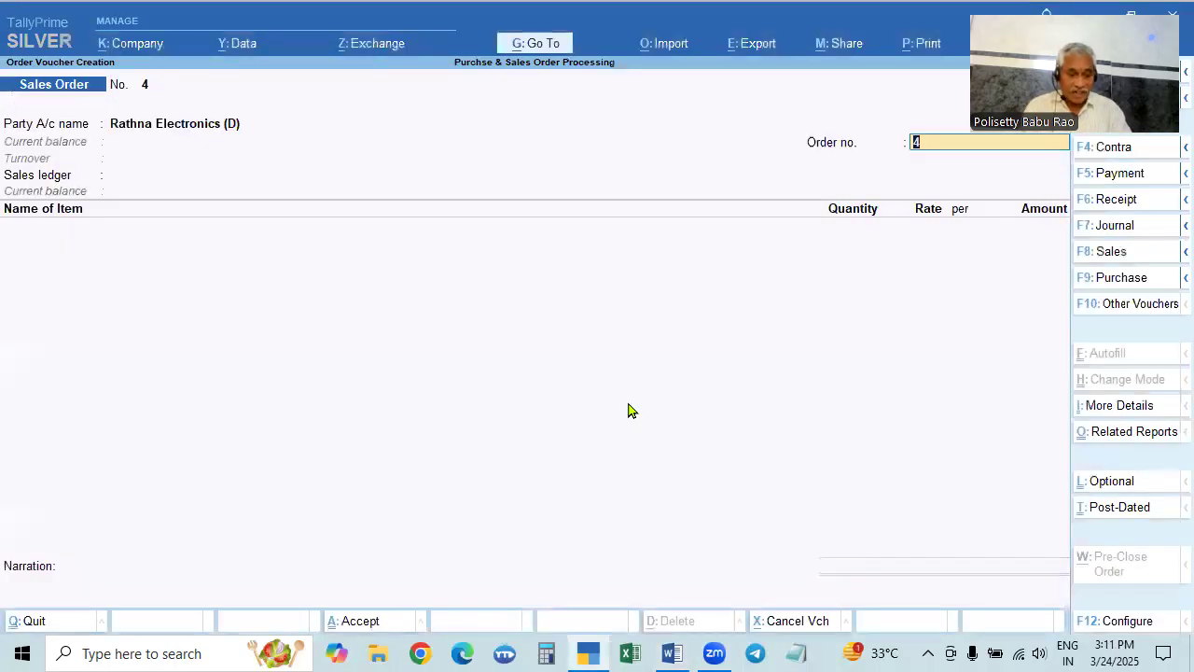
pyautogui.write('SO/001/24-25')
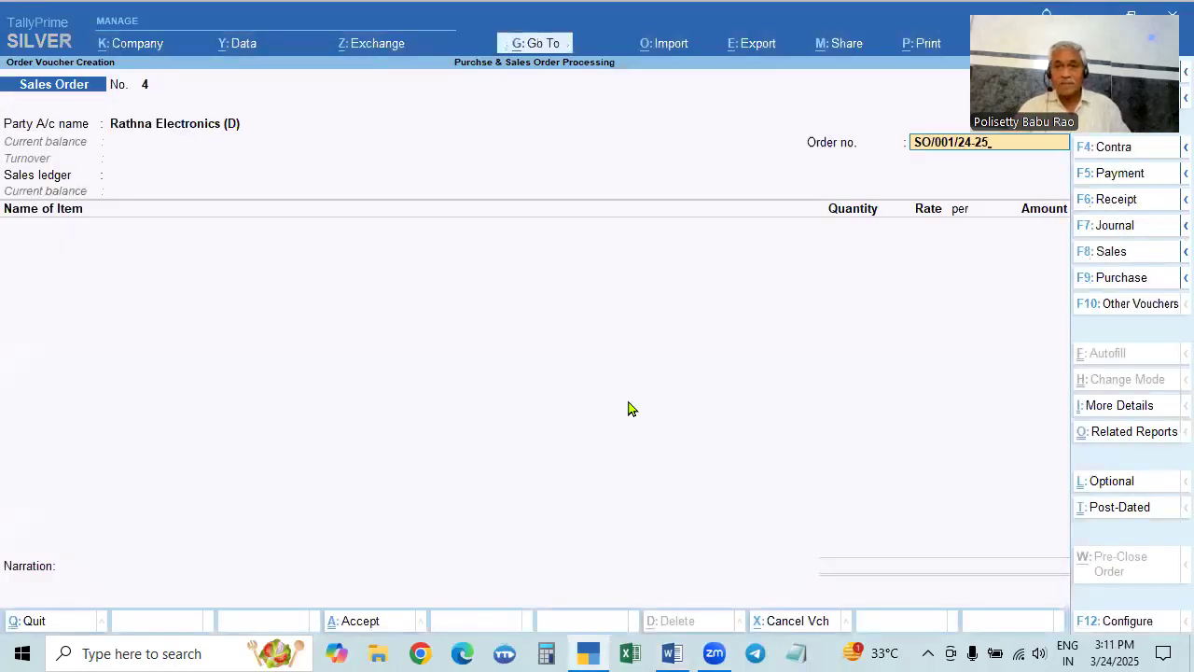
pyautogui.press('Return')
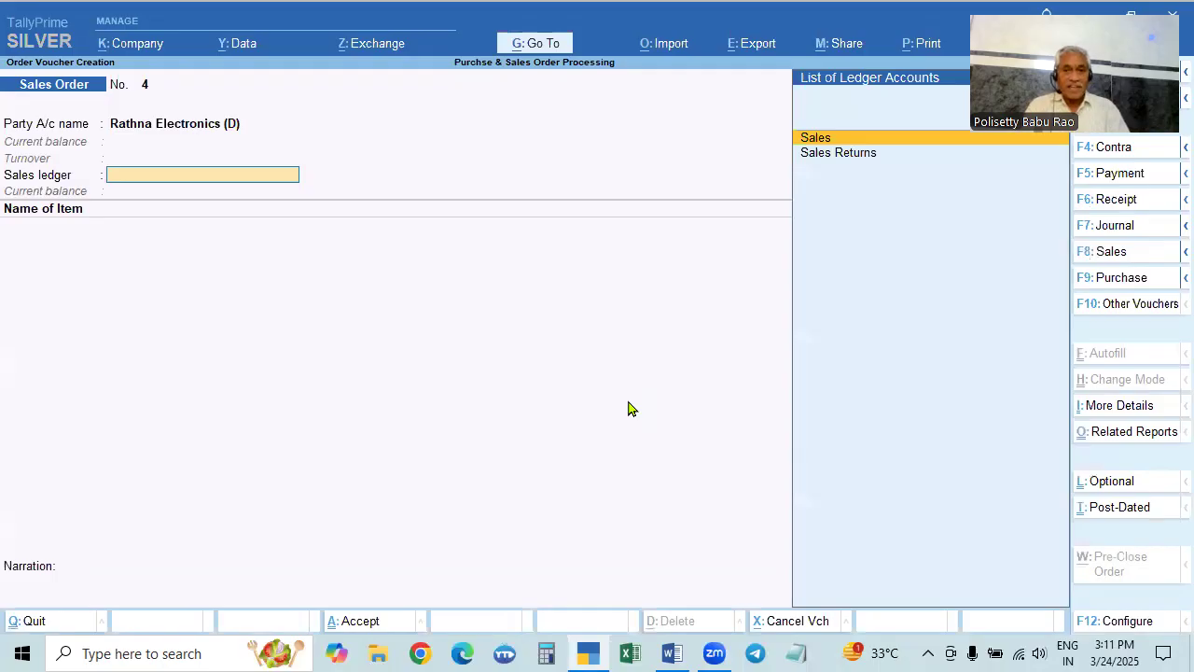
# Step: Choose Sales as the voucher's sales ledger and open that ledger for alteration
pyautogui.press('Return')
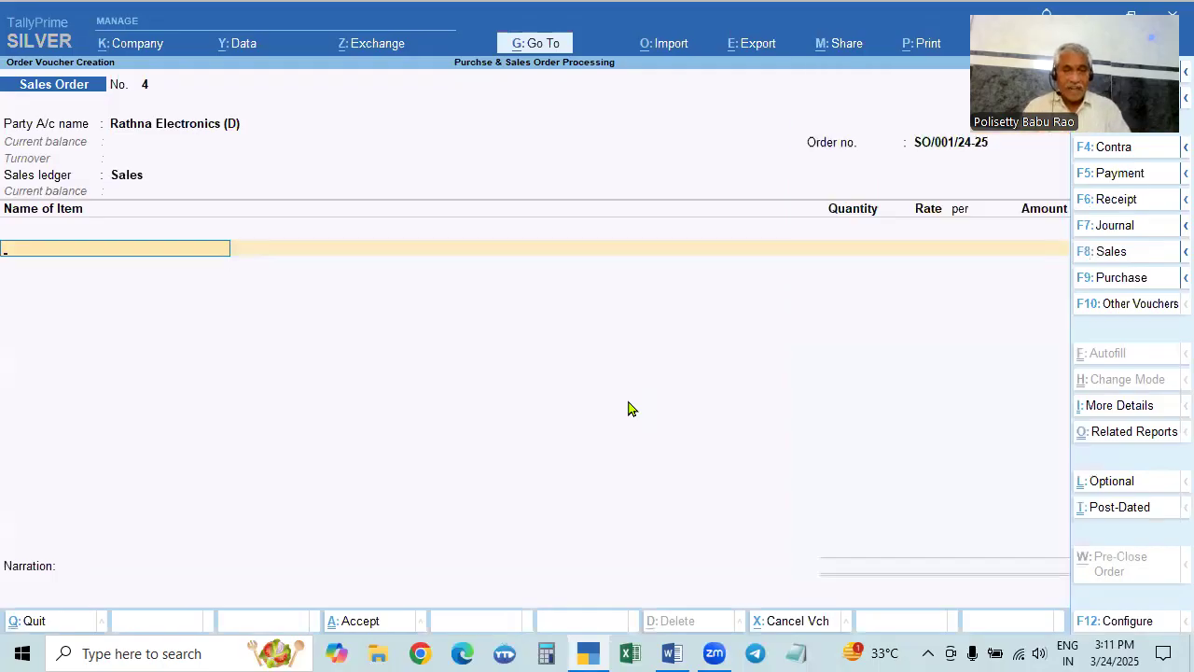
pyautogui.hotkey('alt', 'Tab')
pyautogui.hotkey('alt', 'Tab')
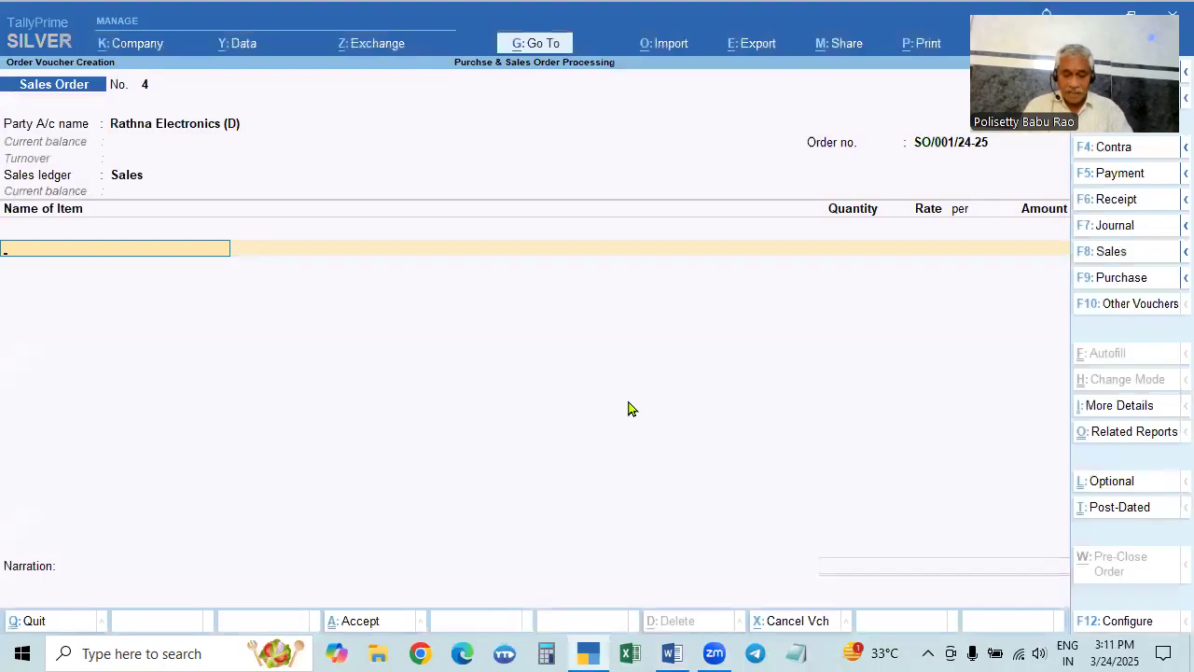
pyautogui.press('BackSpace')
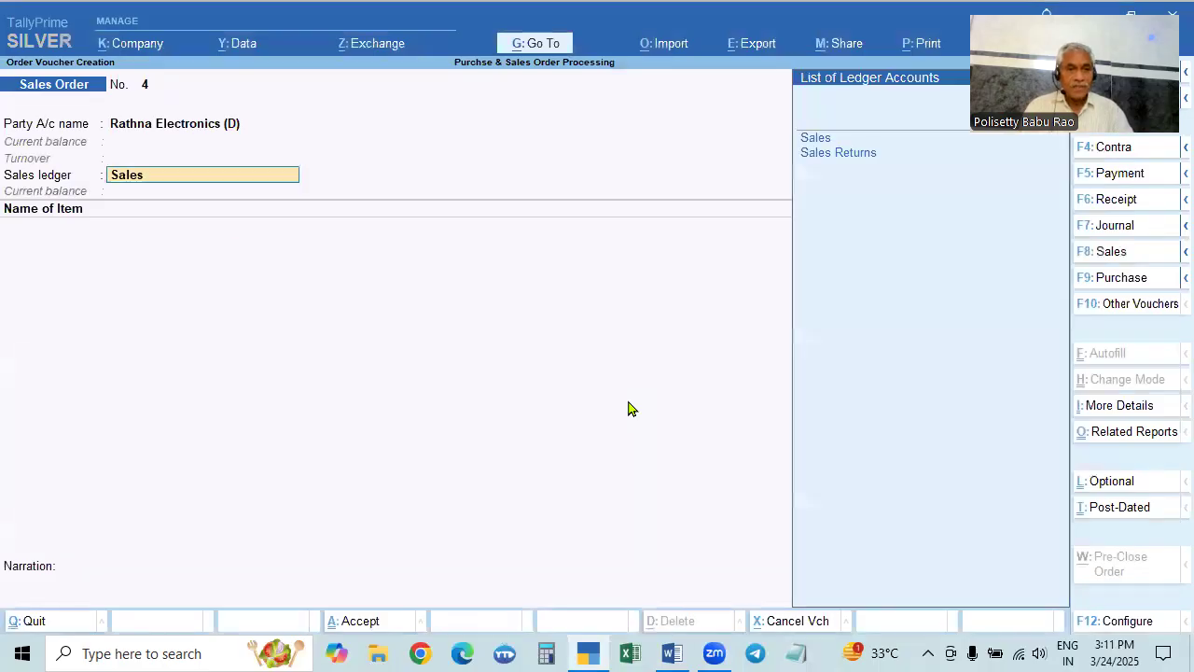
pyautogui.hotkey('ctrl', 'Return')
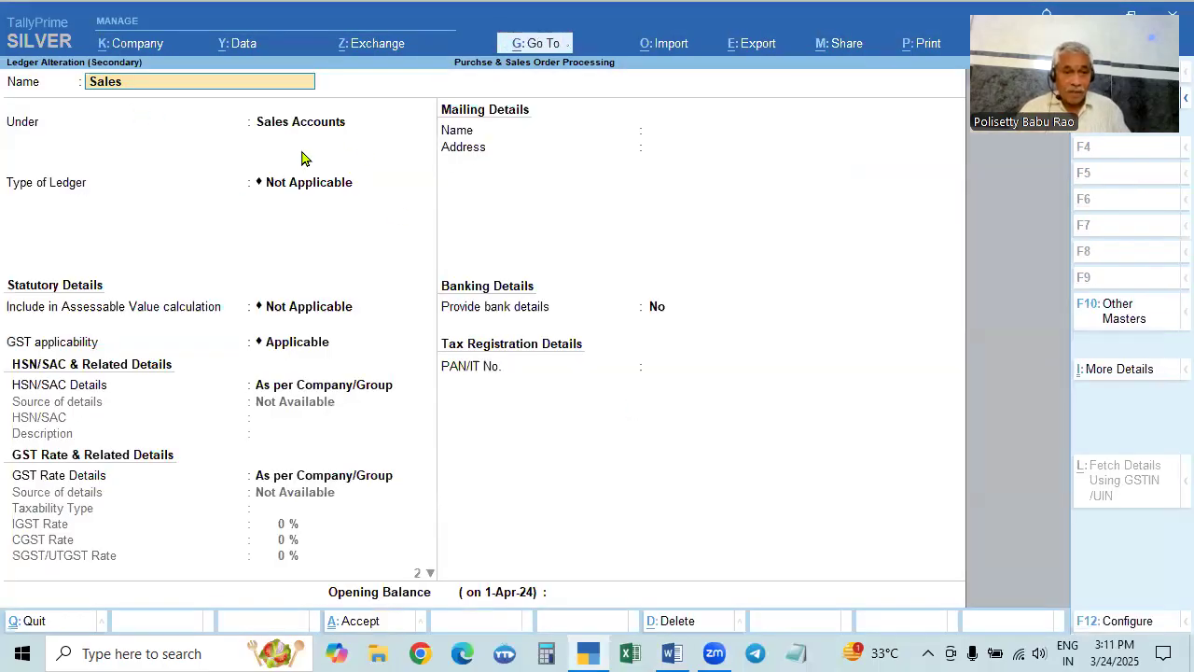
pyautogui.press('Return')
pyautogui.press('Down')
pyautogui.press('Down')
pyautogui.press('Up')
pyautogui.press('Up')
pyautogui.press('Up')
pyautogui.press('Up')
pyautogui.press('Up')
pyautogui.press('Up')
pyautogui.press('Up')
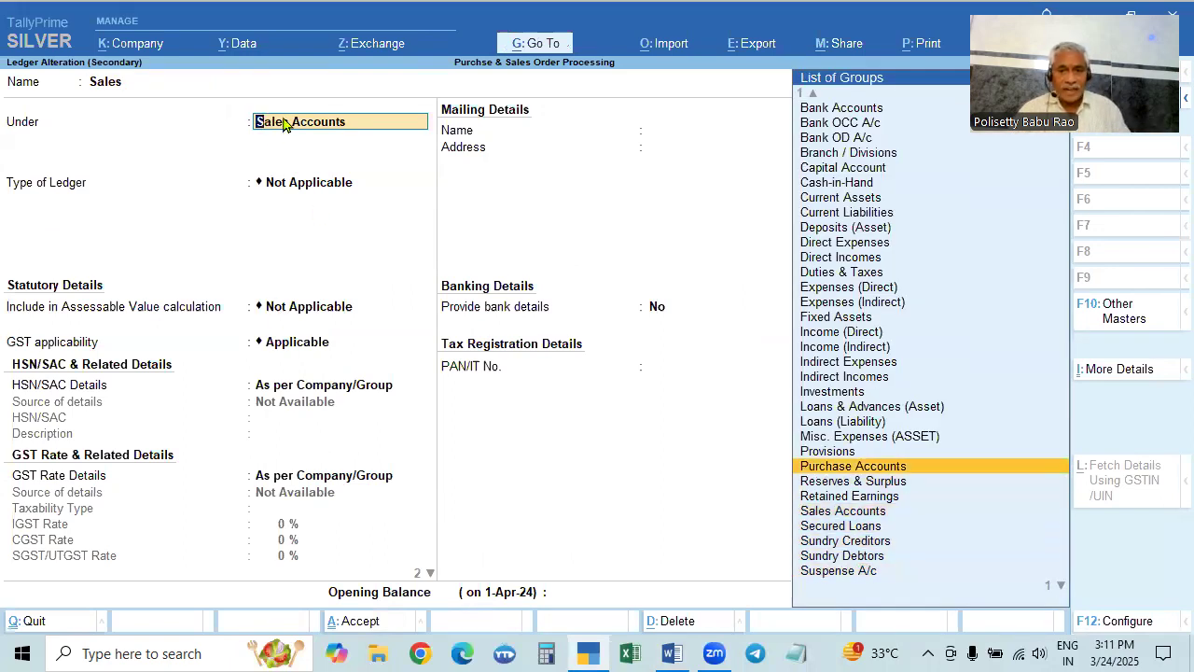
pyautogui.press('Return')
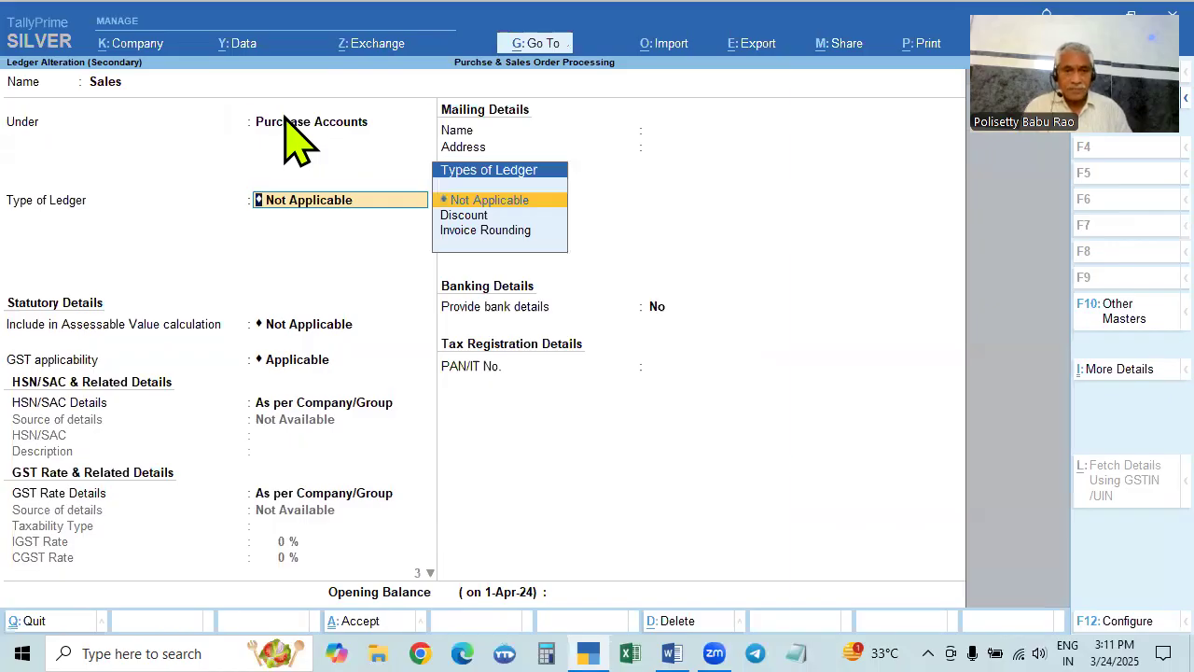
pyautogui.press('BackSpace')
pyautogui.write('Sal')
pyautogui.press('Return')
pyautogui.press('Return')
pyautogui.press('Return')
pyautogui.press('Return')
pyautogui.press('Return')
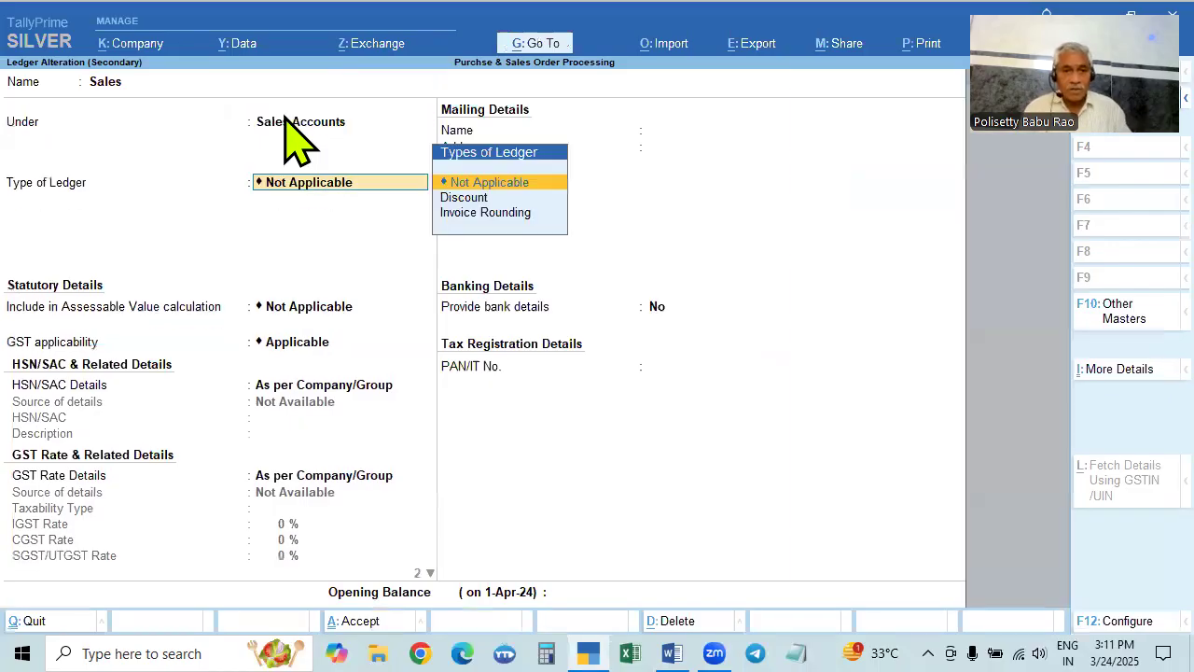
# Step: Review the Sales ledger's statutory details, choose Goods as its type of supply, and accept the ledger without bank details
pyautogui.press('Return')
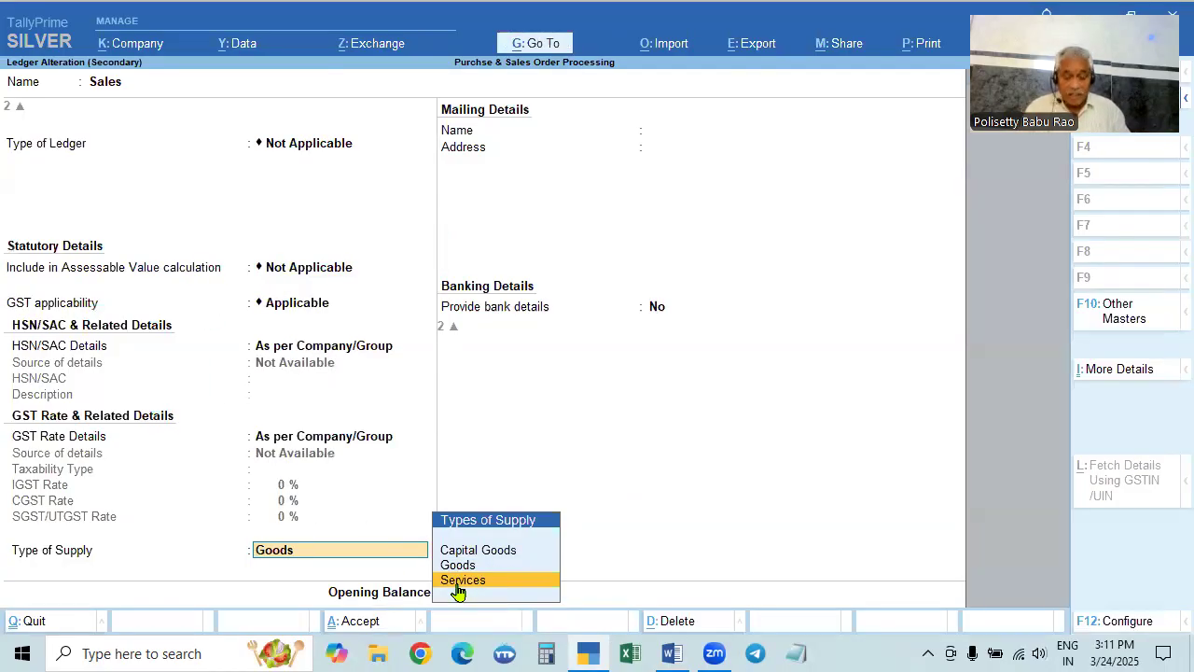
pyautogui.press('Up')
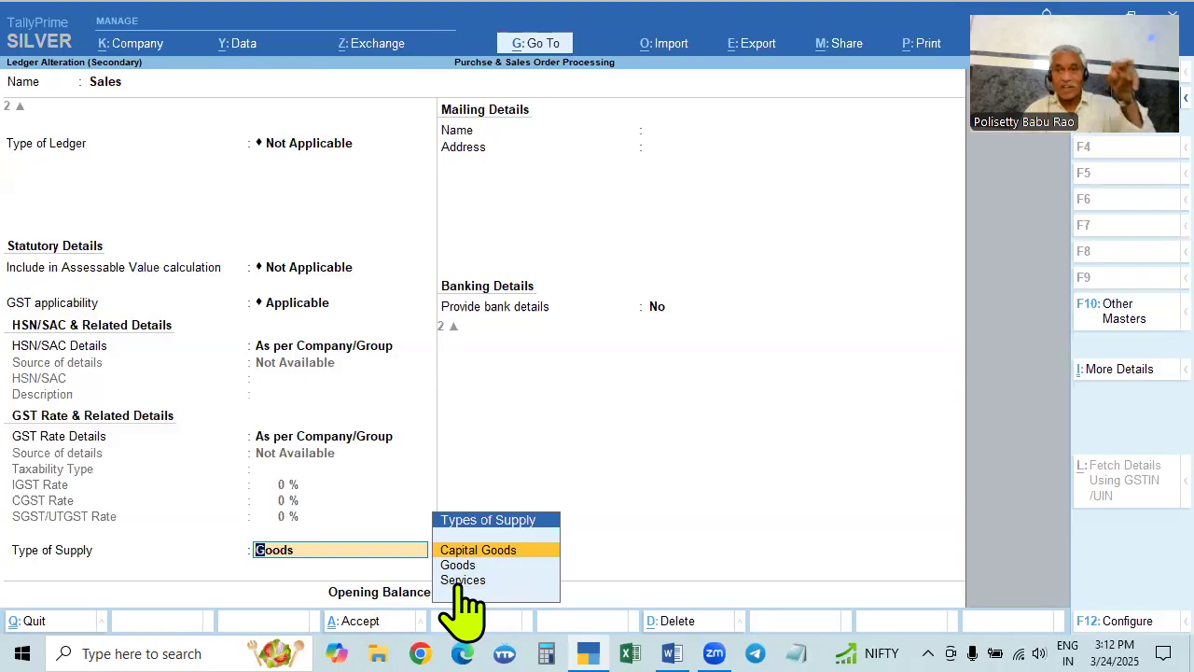
pyautogui.press('Down')
pyautogui.press('Up')
pyautogui.press('Down')
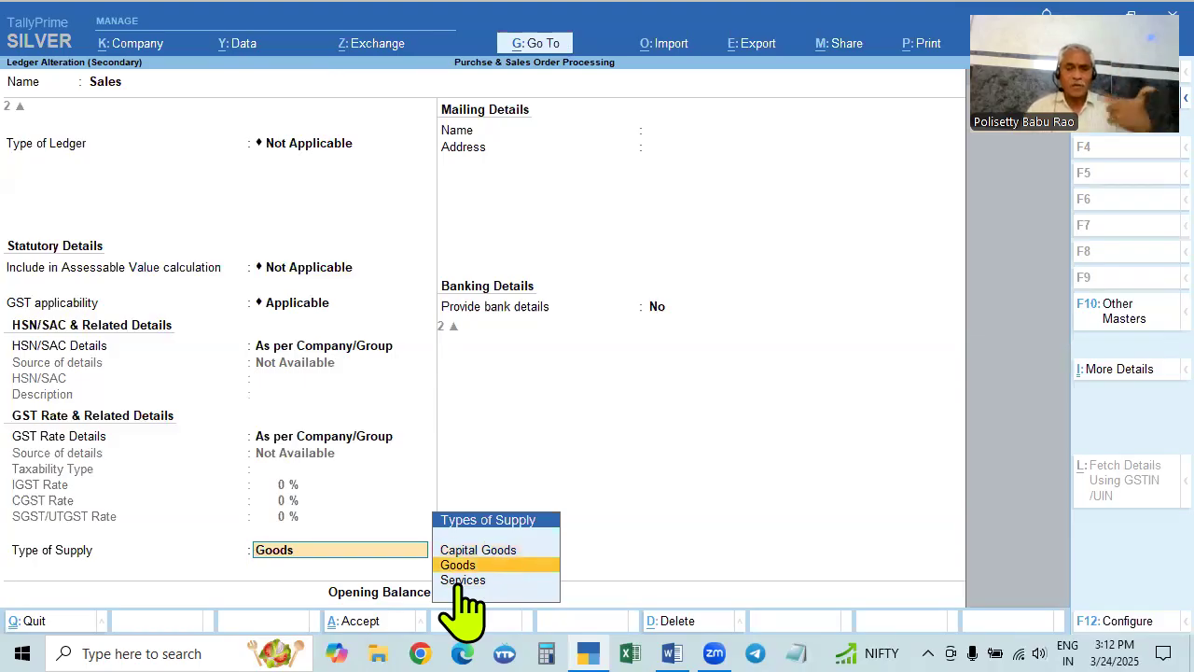
pyautogui.press('Return')
pyautogui.press('Return')
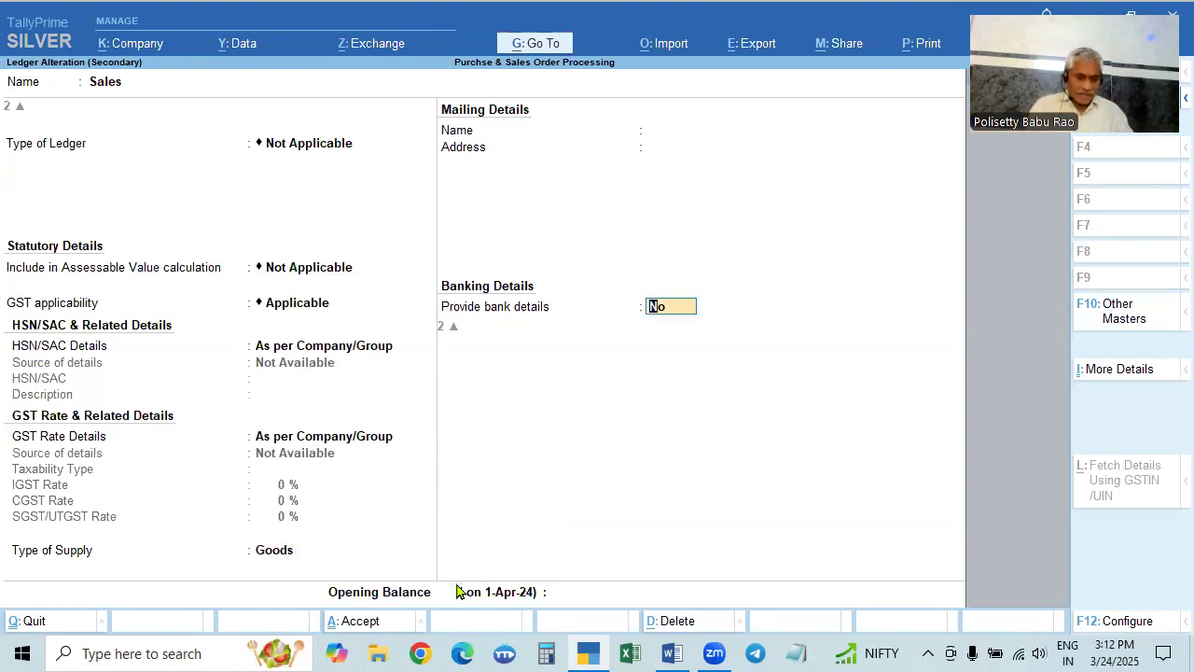
pyautogui.press('Return')
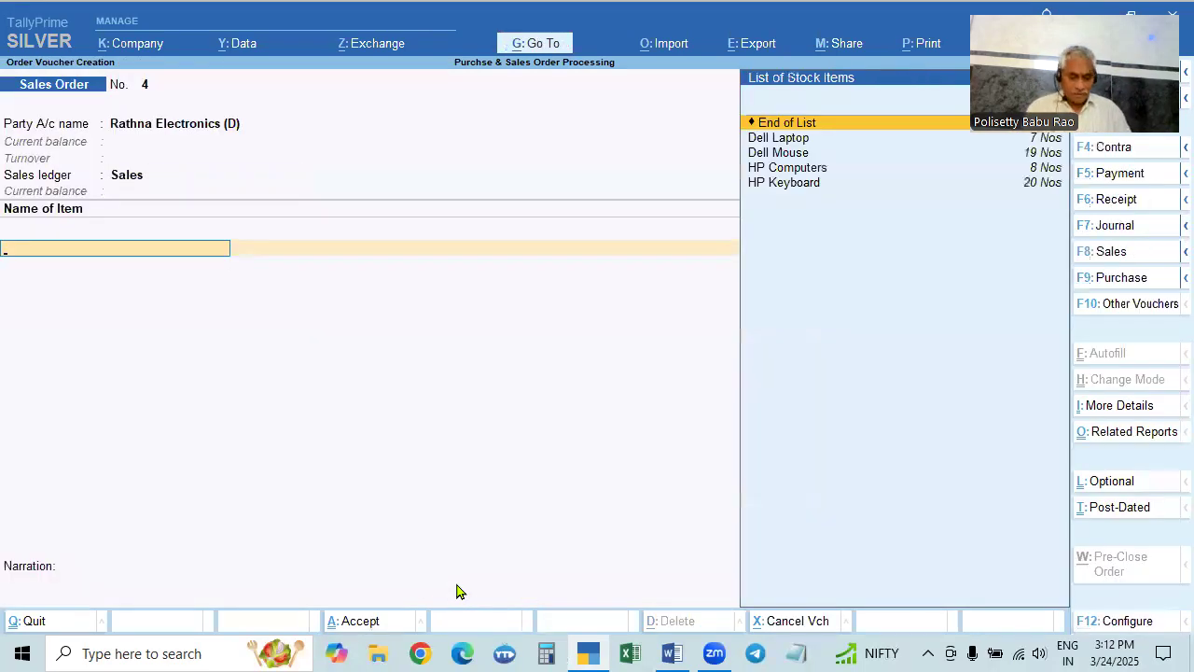
# Step: Compare the items and quantities of Problem 1's sales order in Word with the stock available in TallyPrime
pyautogui.hotkey('alt', 'Tab')
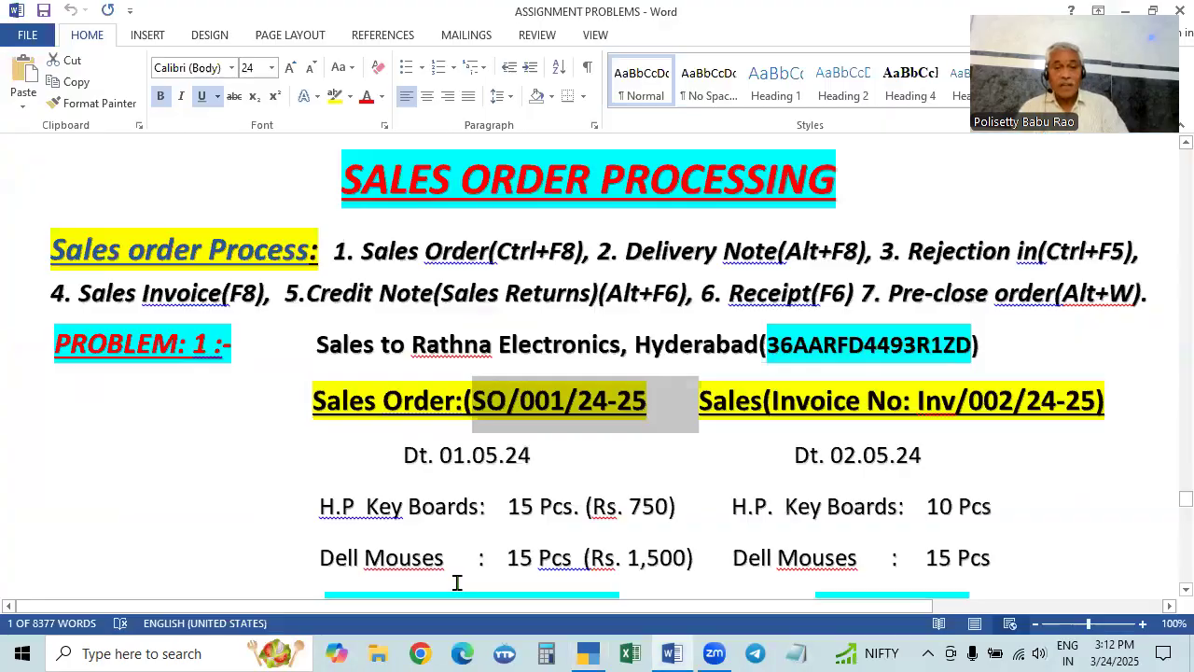
pyautogui.scroll(-2, 567, 546)
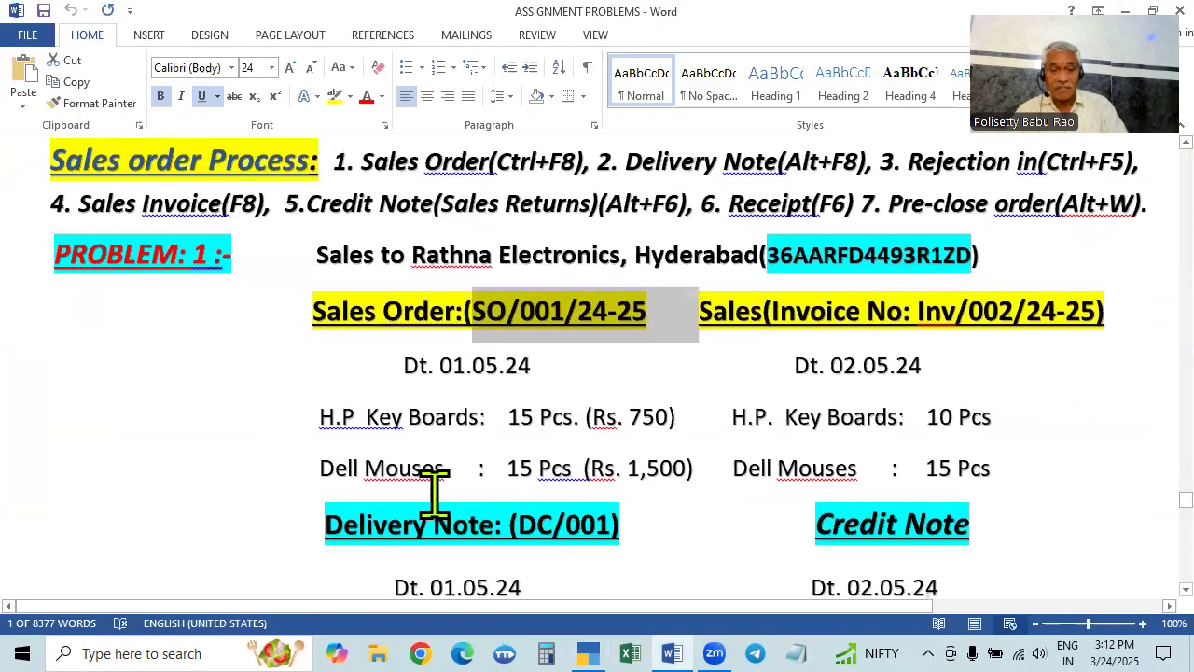
pyautogui.hotkey('alt', 'Tab')
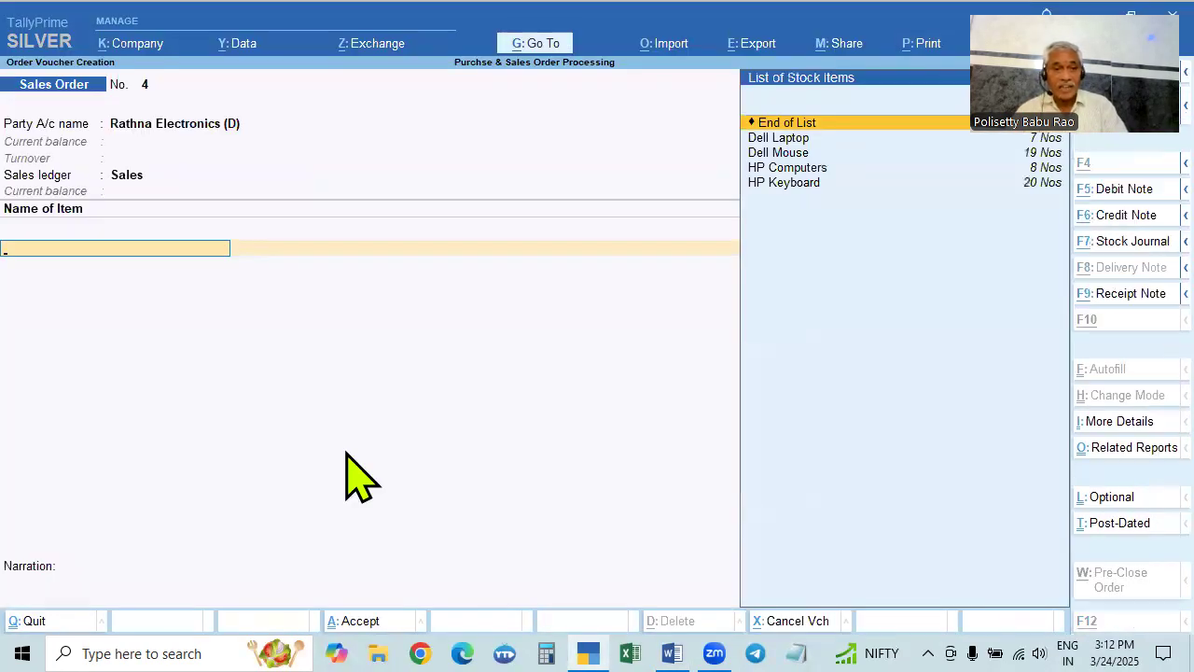
pyautogui.hotkey('alt', 'Tab')
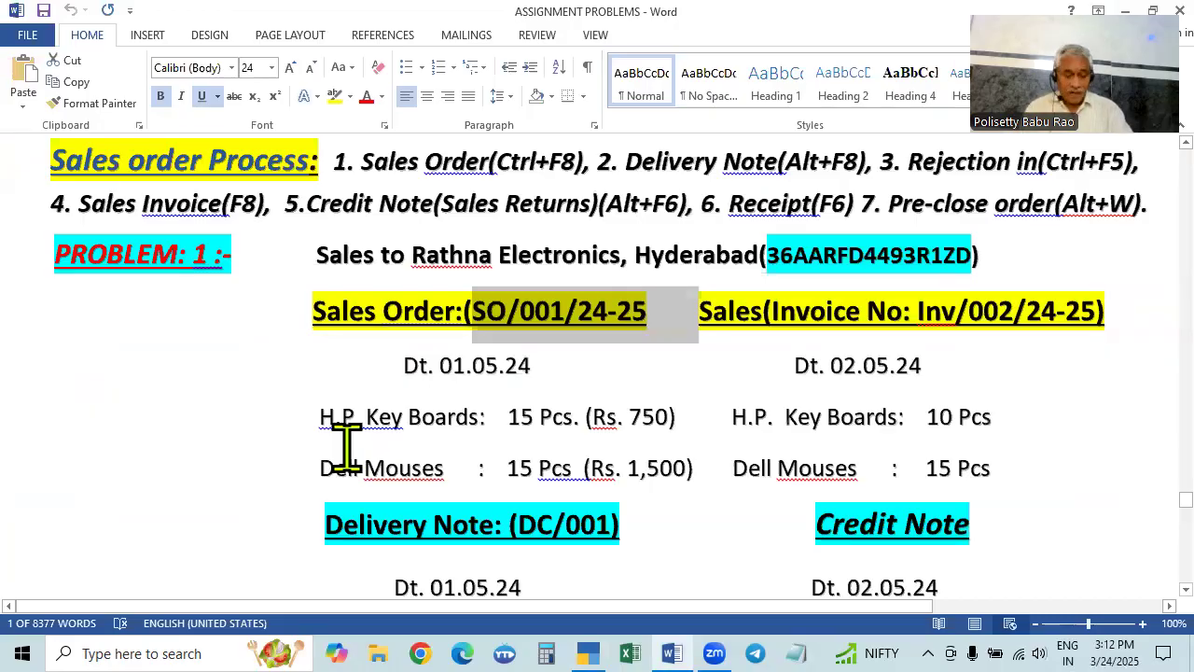
pyautogui.hotkey('alt', 'Tab')
pyautogui.hotkey('alt', 'Tab')
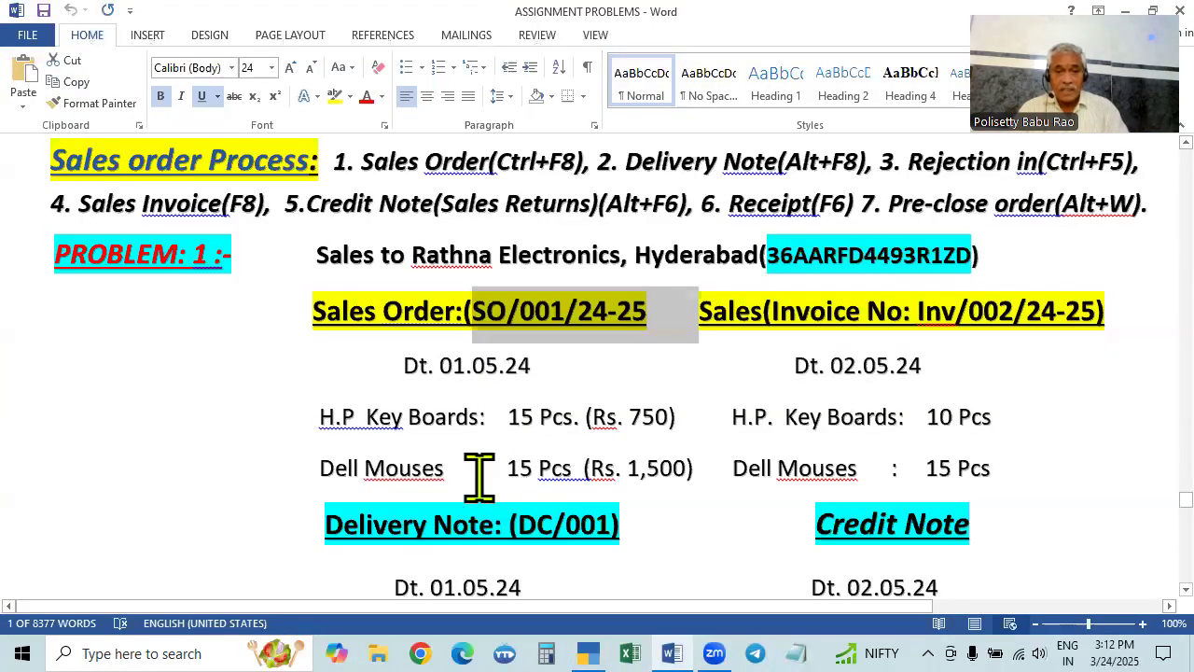
pyautogui.hotkey('alt', 'Tab')
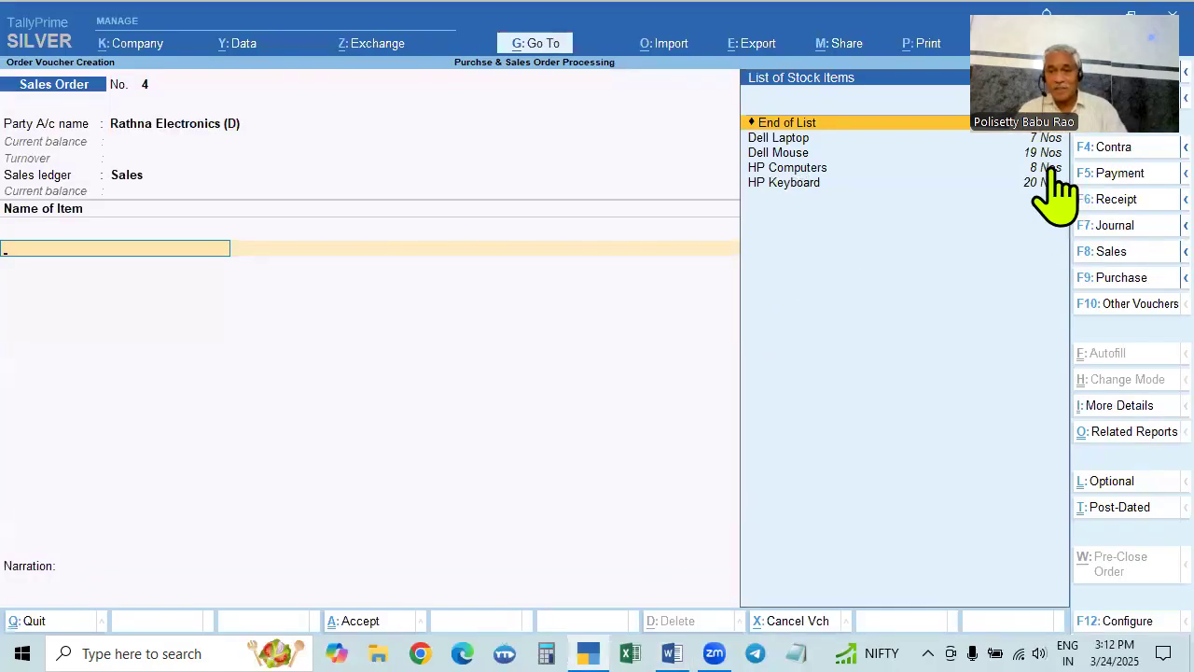
pyautogui.hotkey('alt', 'Tab')
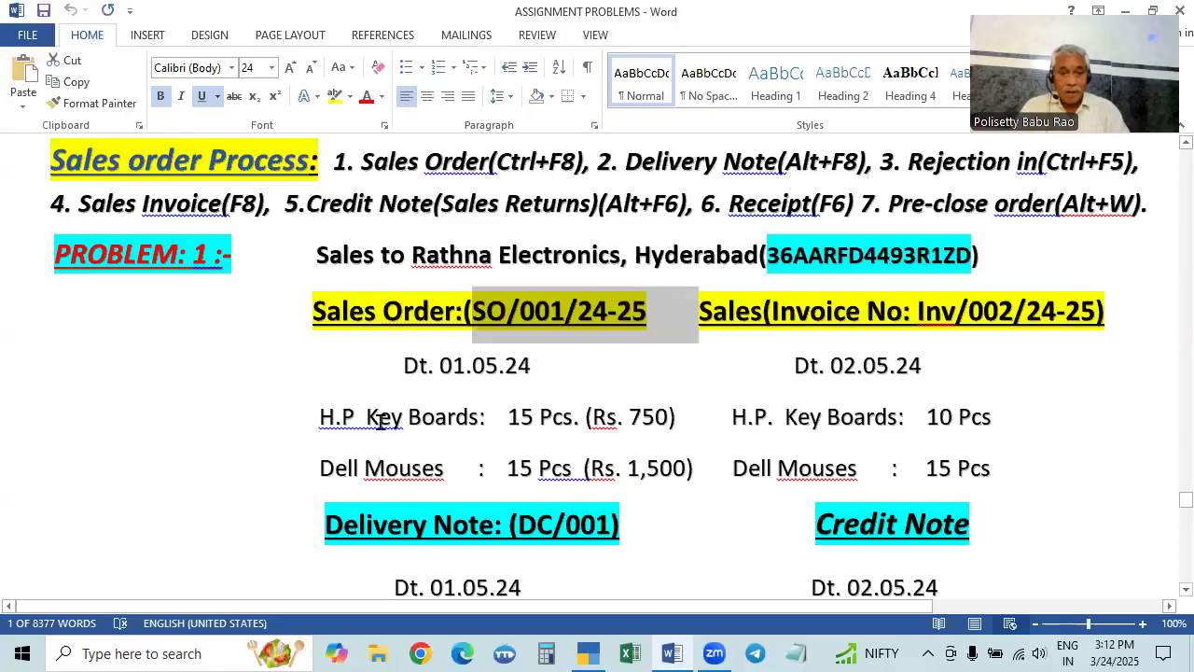
# Step: Choose HP Keyboard as the sales order's first item, checking it against the Word problem
pyautogui.hotkey('alt', 'Tab')
pyautogui.write('Hp')
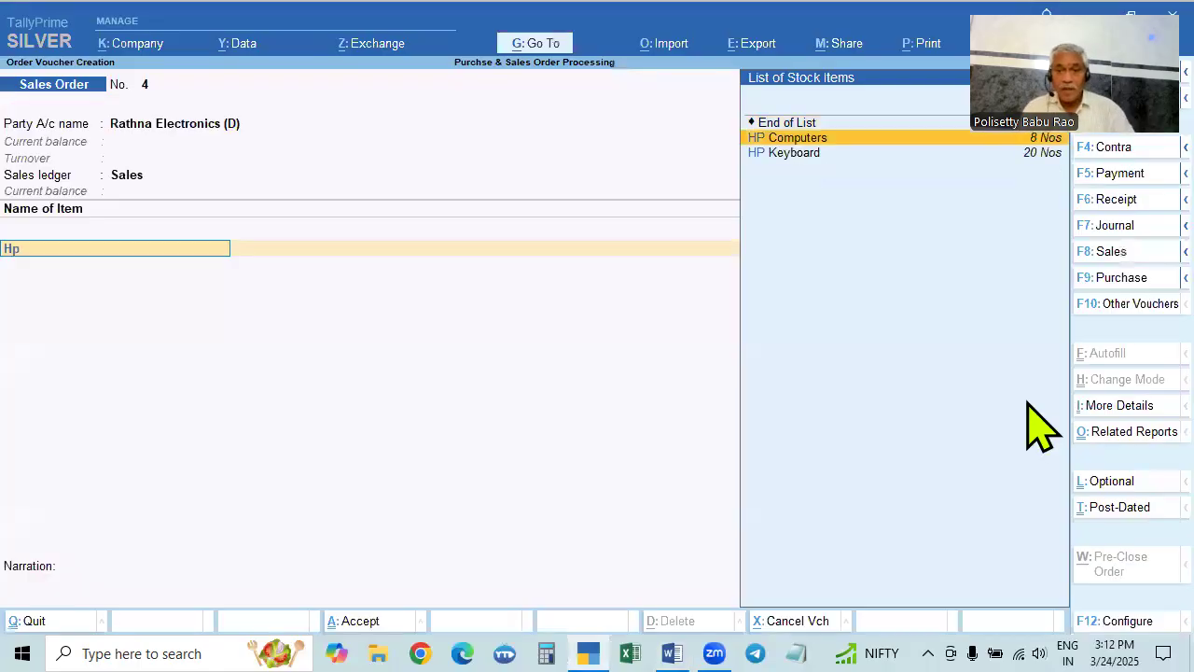
pyautogui.press('Down')
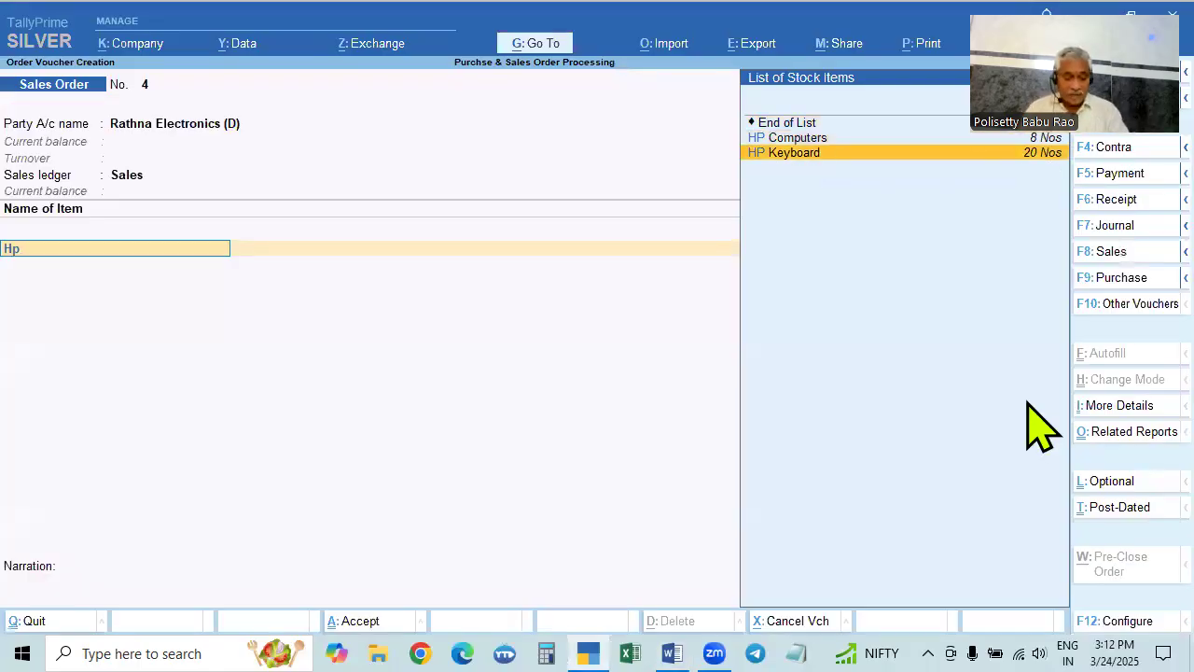
pyautogui.hotkey('alt', 'Tab')
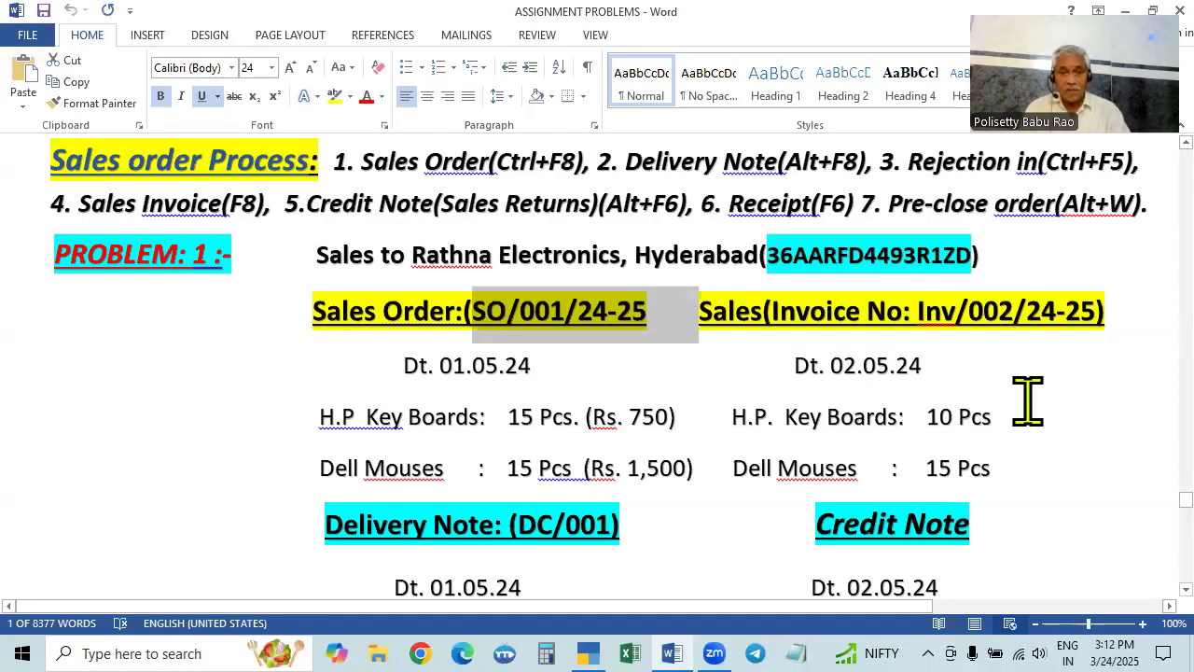
pyautogui.hotkey('alt', 'Tab')
pyautogui.press('Return')
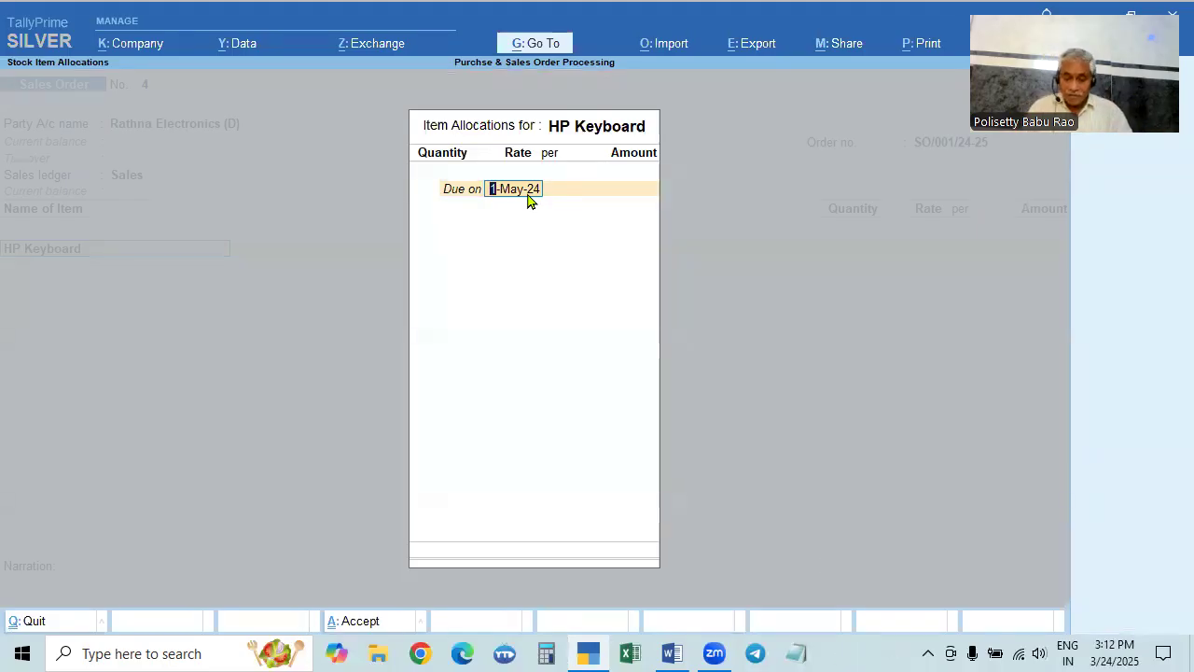
# Step: Set the due date in the HP Keyboard item allocation to 10 days
pyautogui.write('11.5')
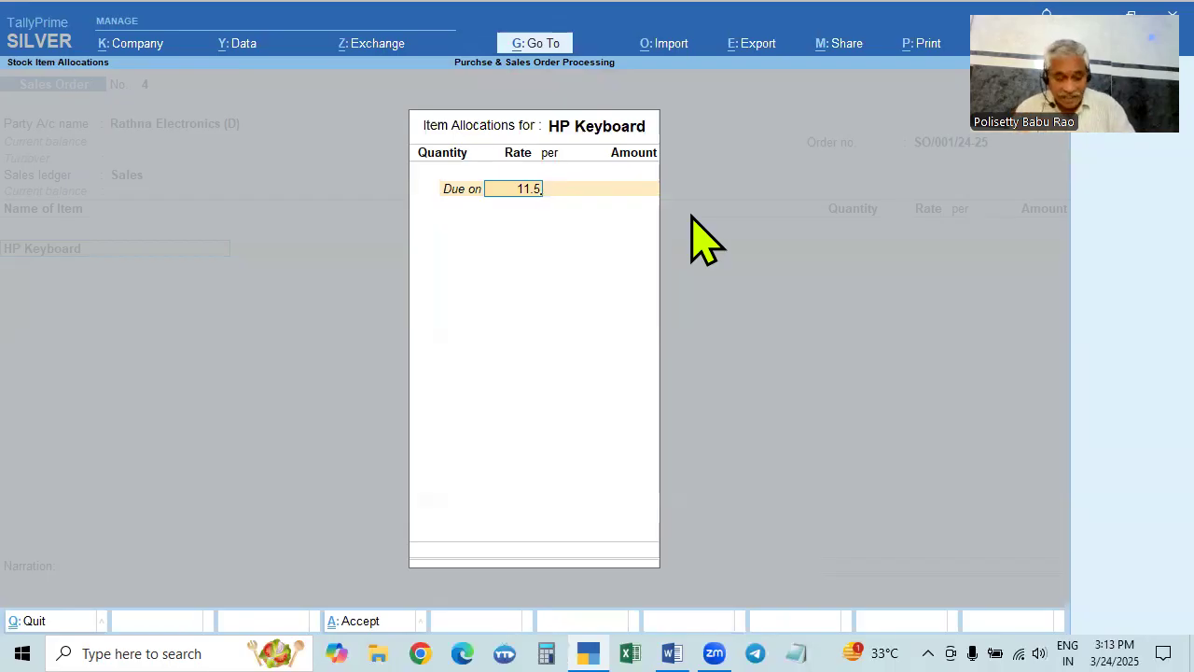
pyautogui.press('BackSpace')
pyautogui.press('BackSpace')
pyautogui.press('BackSpace')
pyautogui.press('BackSpace')
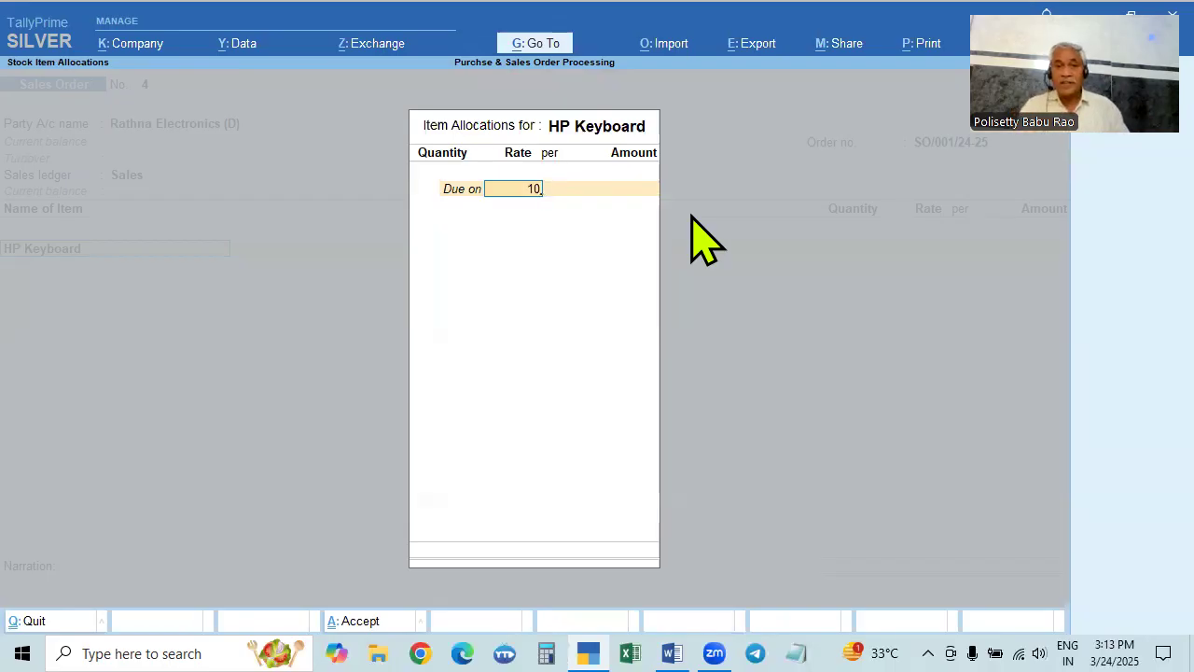
pyautogui.press('Return')
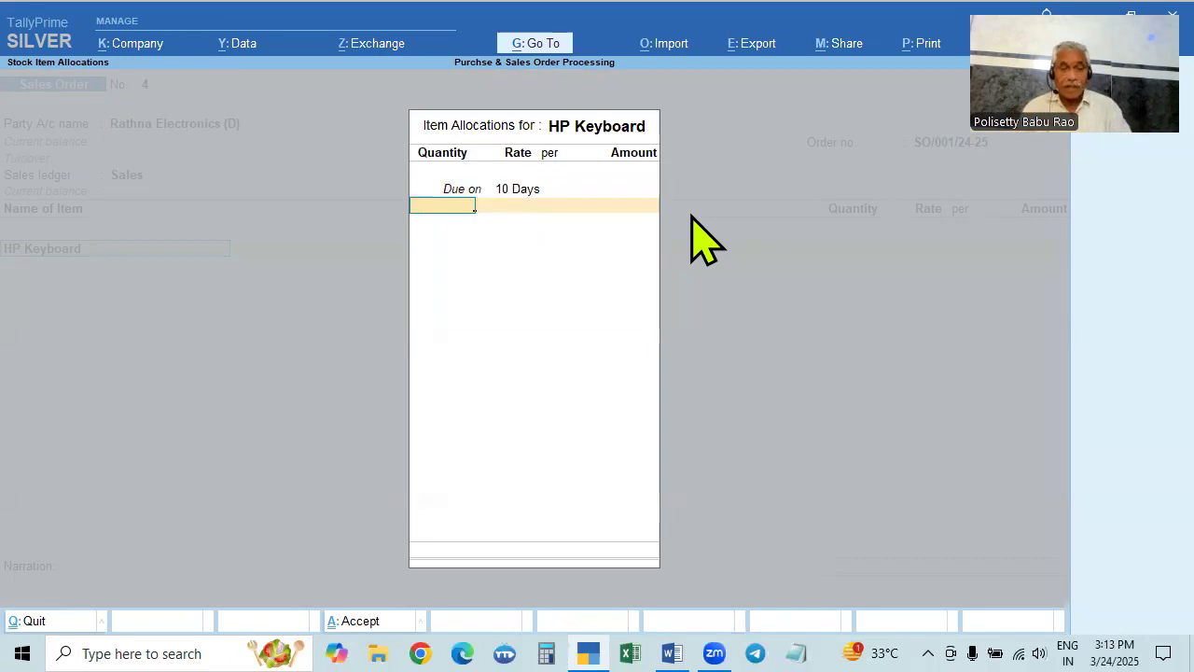
# Step: Check the Word problem's figures and enter 15 Nos at a rate of 750 for HP Keyboard
pyautogui.hotkey('alt', 'Tab')
pyautogui.hotkey('alt', 'Tab')
pyautogui.write('15')
pyautogui.press('Return')
pyautogui.hotkey('alt', 'Tab')
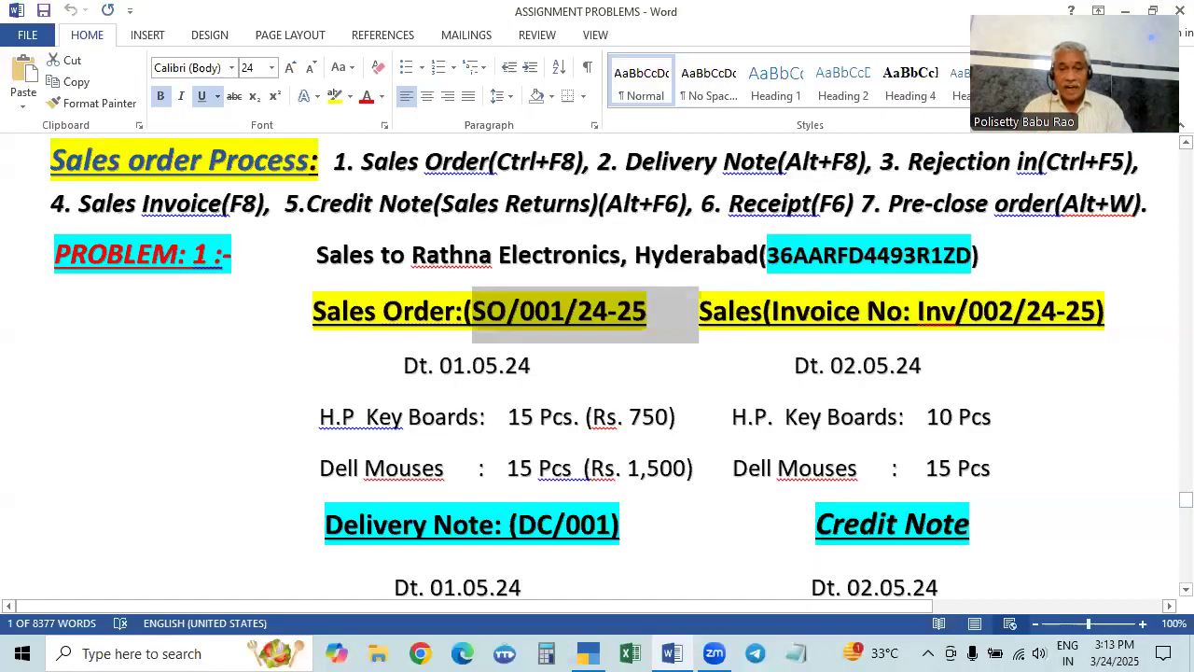
pyautogui.hotkey('alt', 'Tab')
pyautogui.write('750')
pyautogui.press('Return')
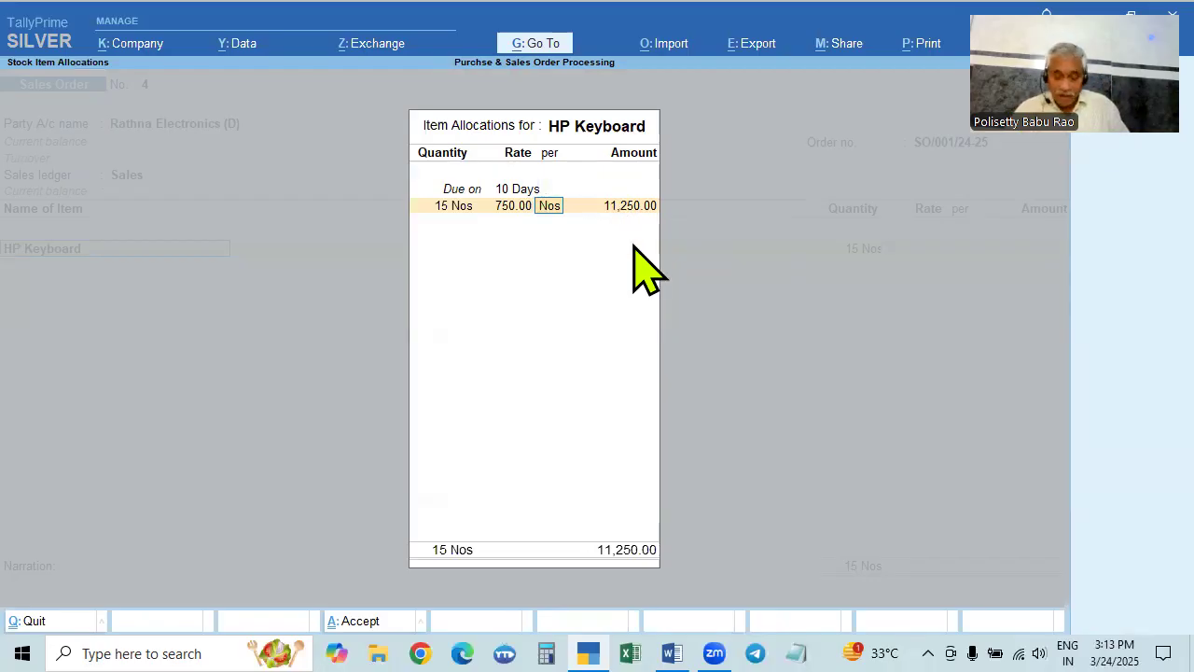
# Step: Go back to the HP Keyboard line and set Use Discount column in invoices to Yes in the company features
pyautogui.press('BackSpace')
pyautogui.press('BackSpace')
pyautogui.press('BackSpace')
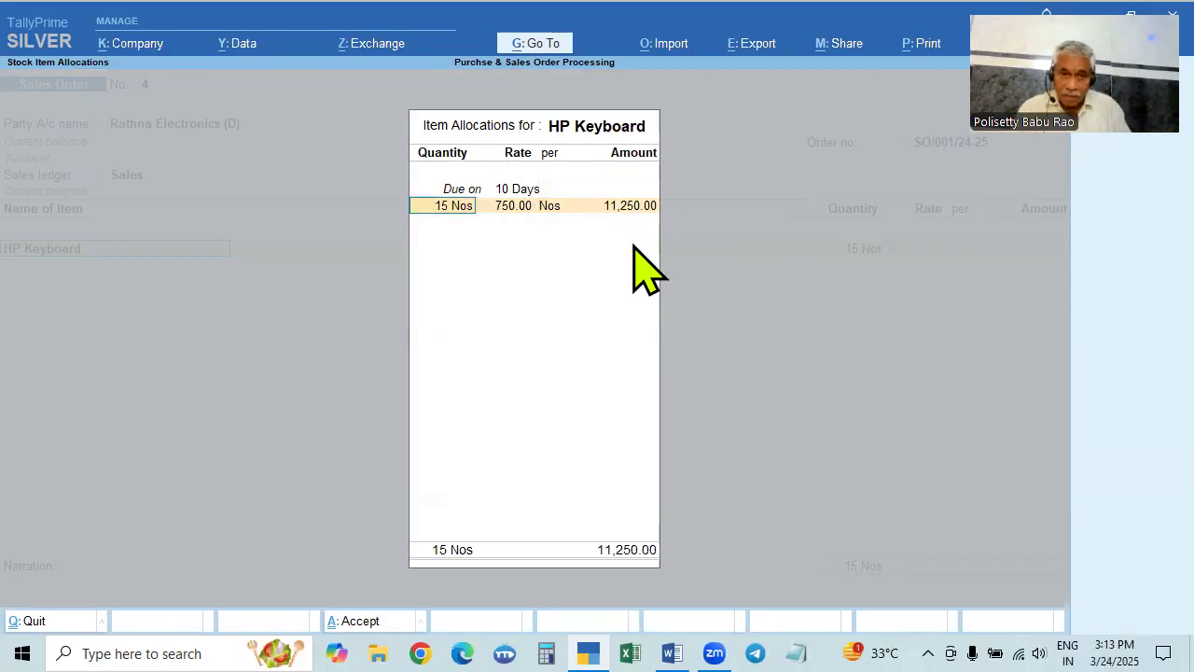
pyautogui.press('BackSpace')
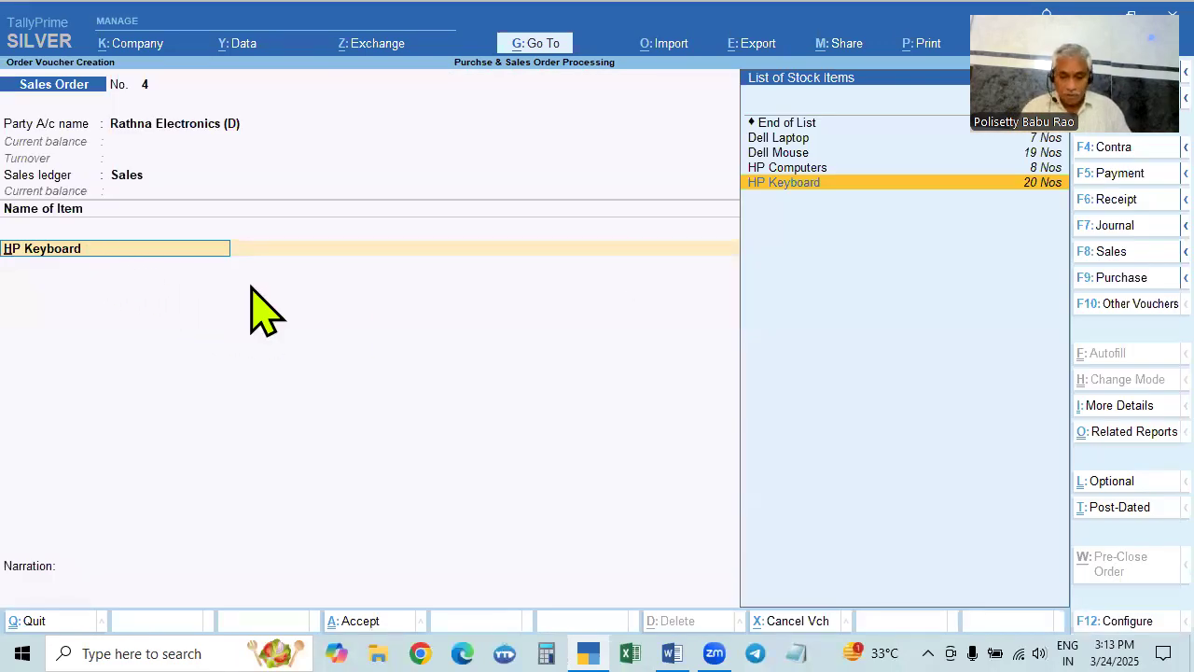
pyautogui.press('F11')
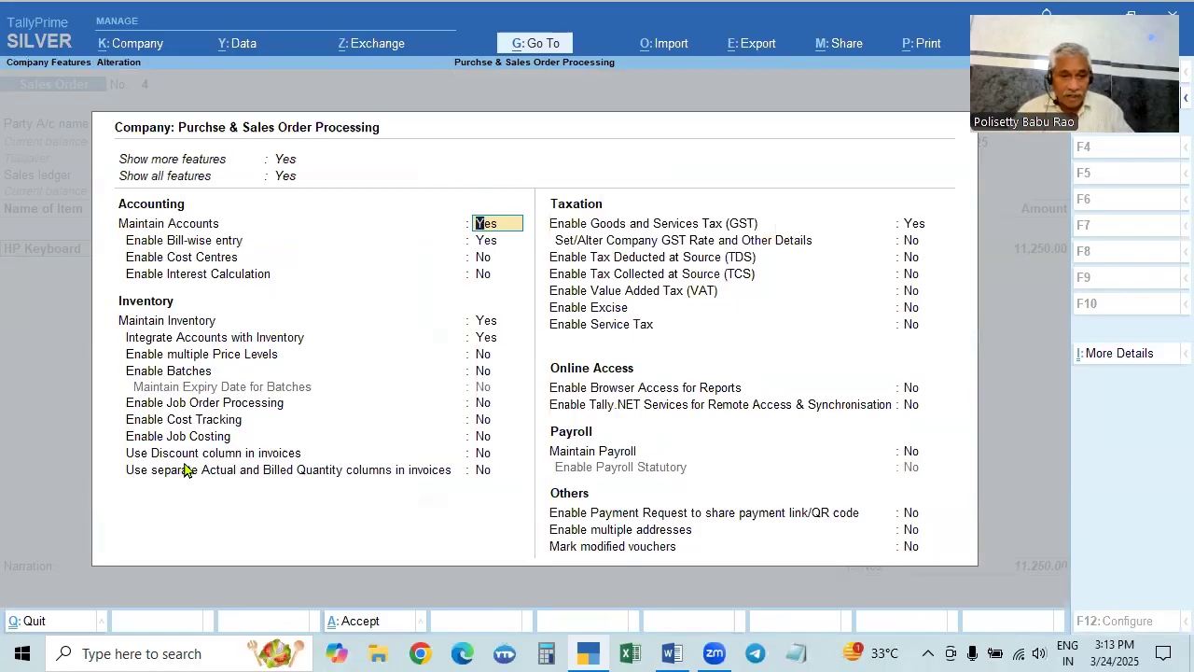
pyautogui.click(482, 454)
pyautogui.press('y')
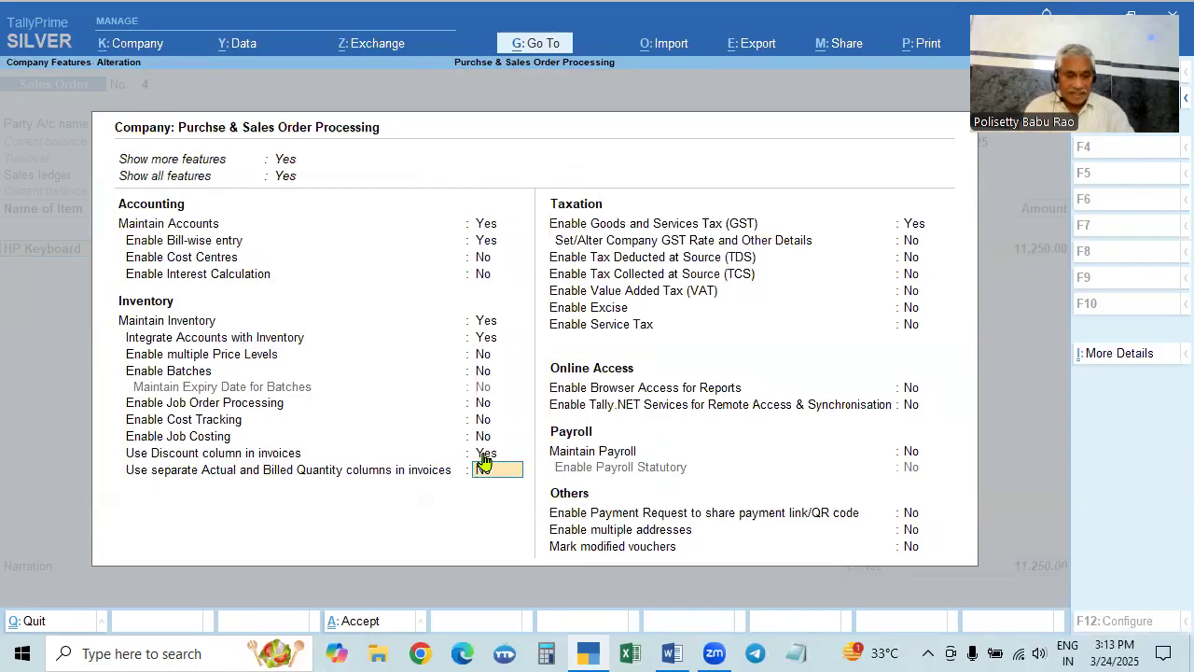
pyautogui.hotkey('ctrl', 'a')
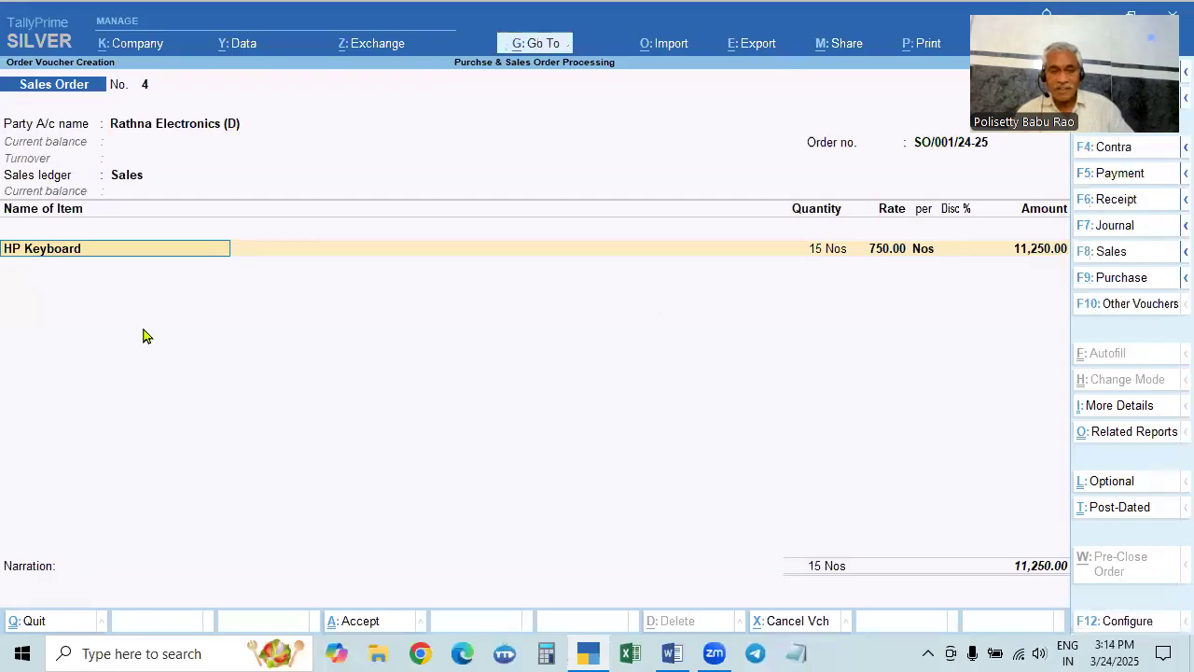
# Step: Apply a 2% discount to the HP Keyboard allocation, keeping its due period, quantity and rate, and accept the allocation
pyautogui.press('Return')
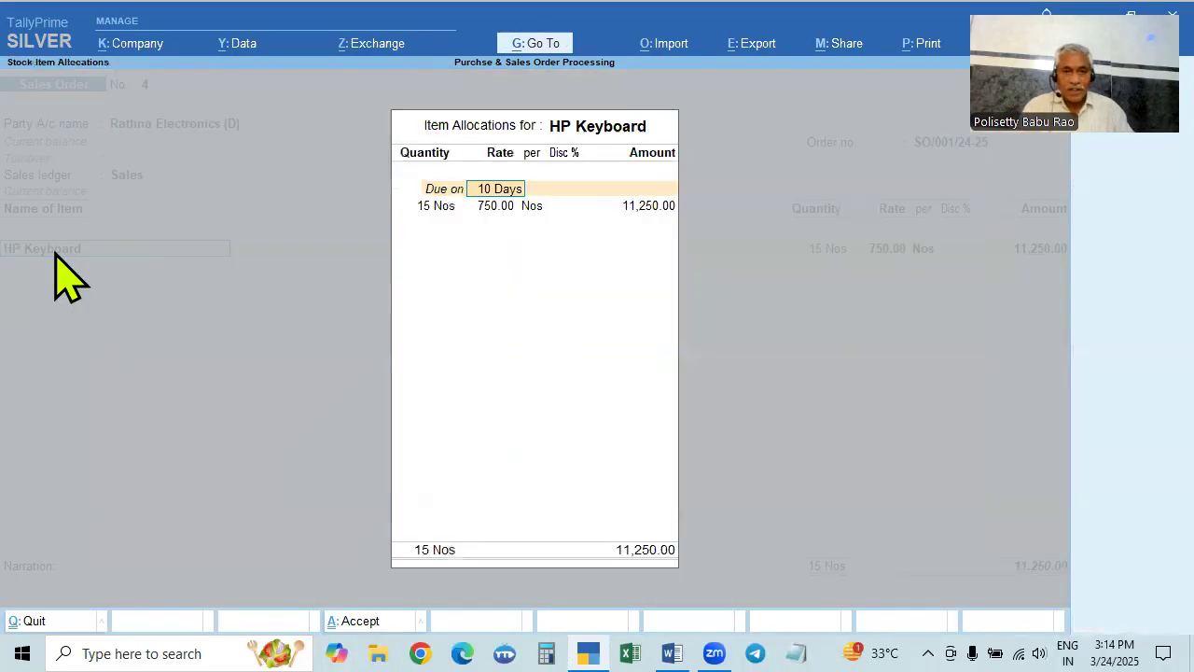
pyautogui.press('Return')
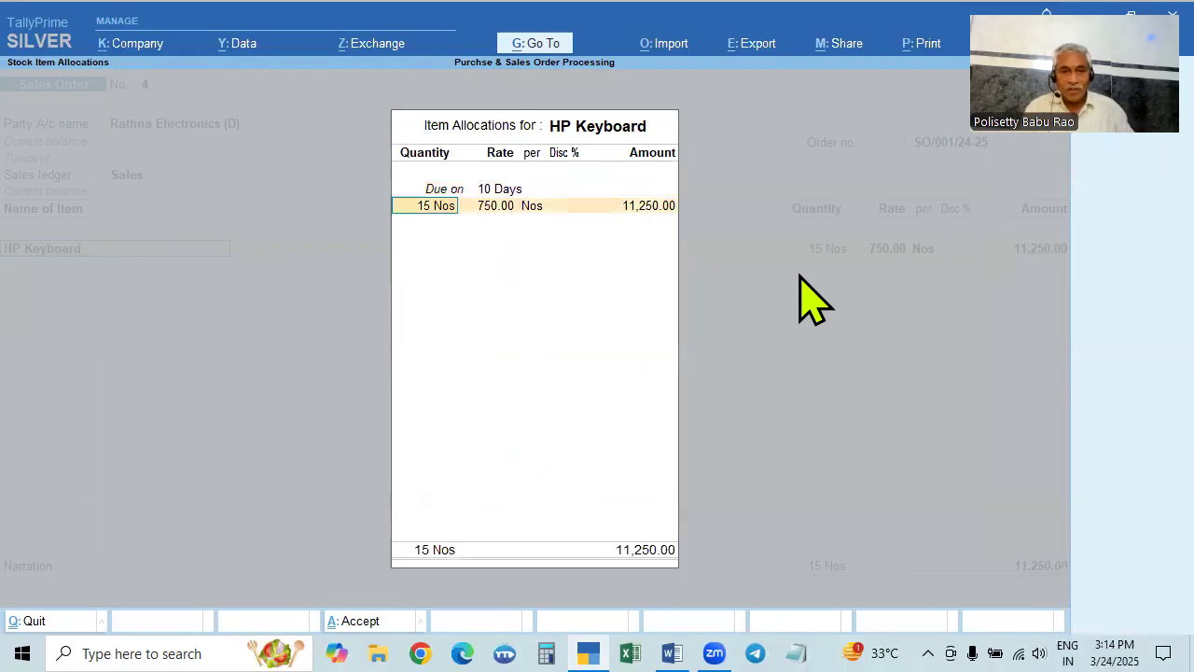
pyautogui.press('Return')
pyautogui.press('Return')
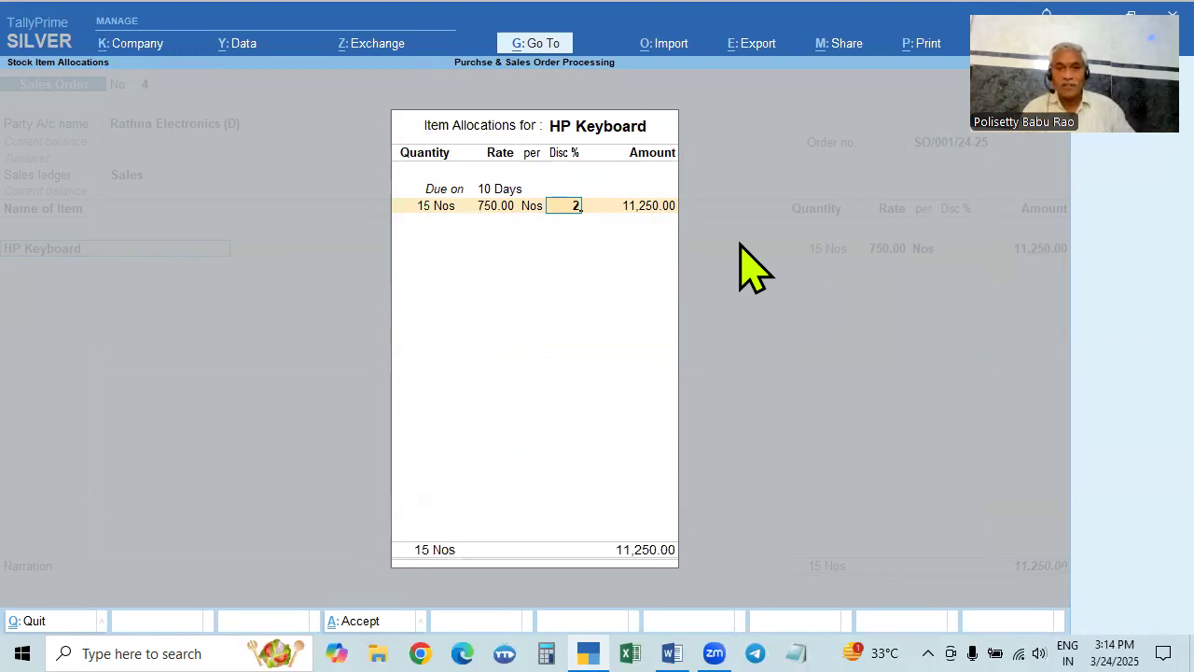
pyautogui.press('Return')
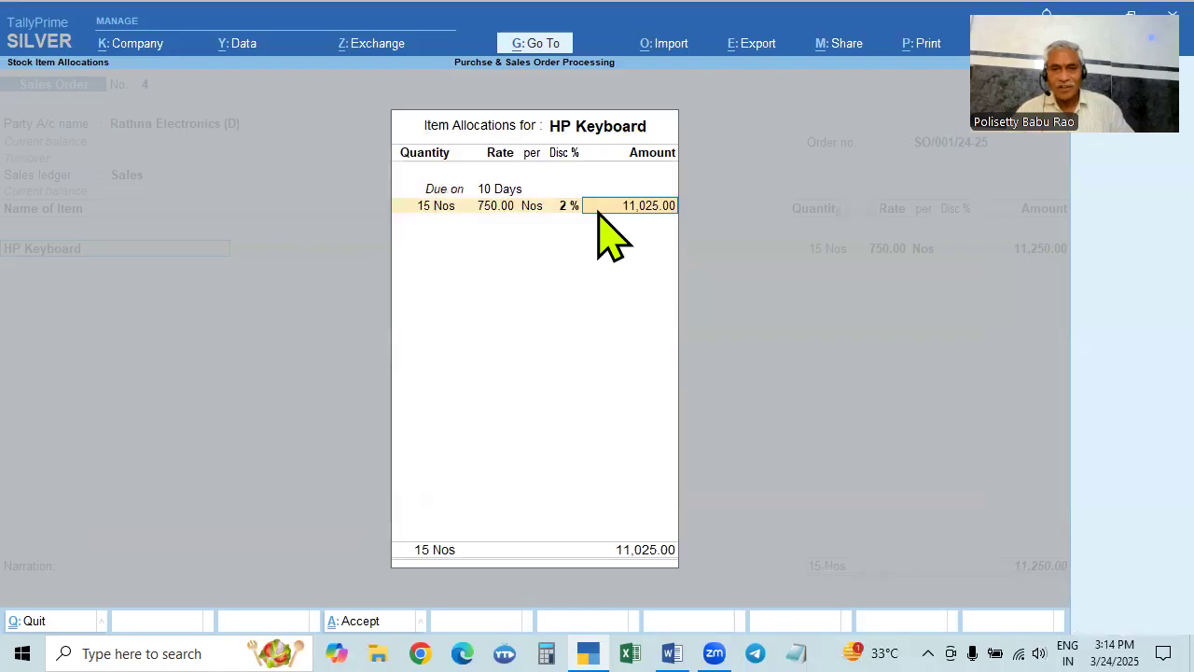
pyautogui.press('Return')
pyautogui.press('Return')
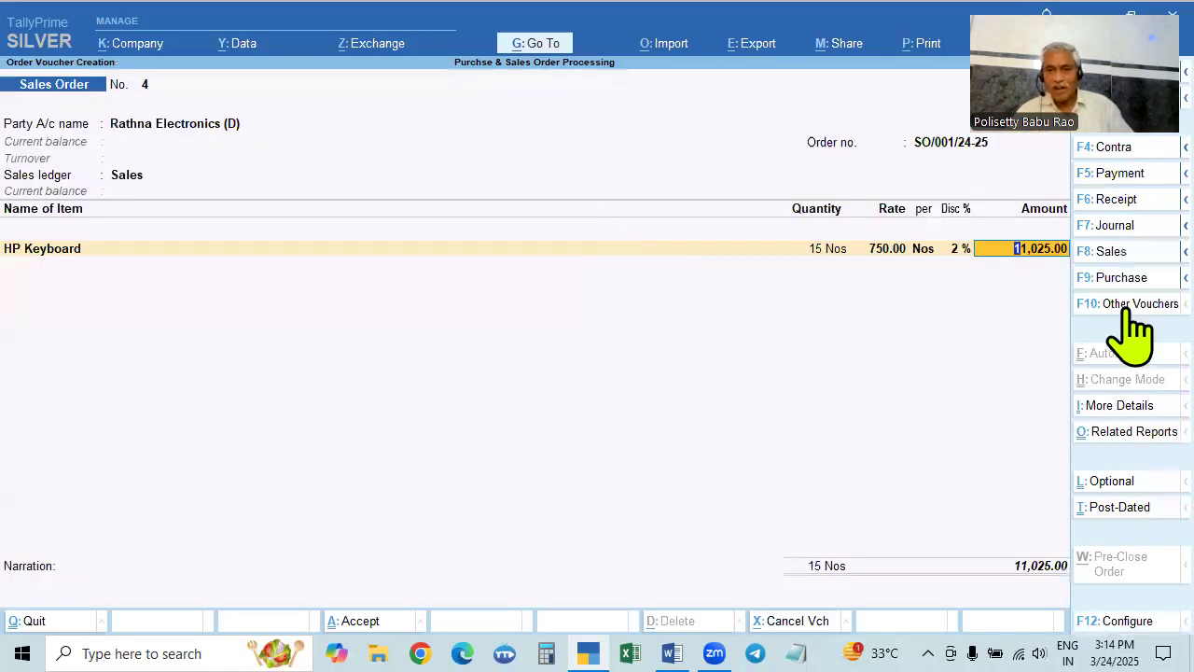
# Step: Accept the company features unchanged and try to clear the 2% discount from the HP Keyboard allocation
pyautogui.press('BackSpace')
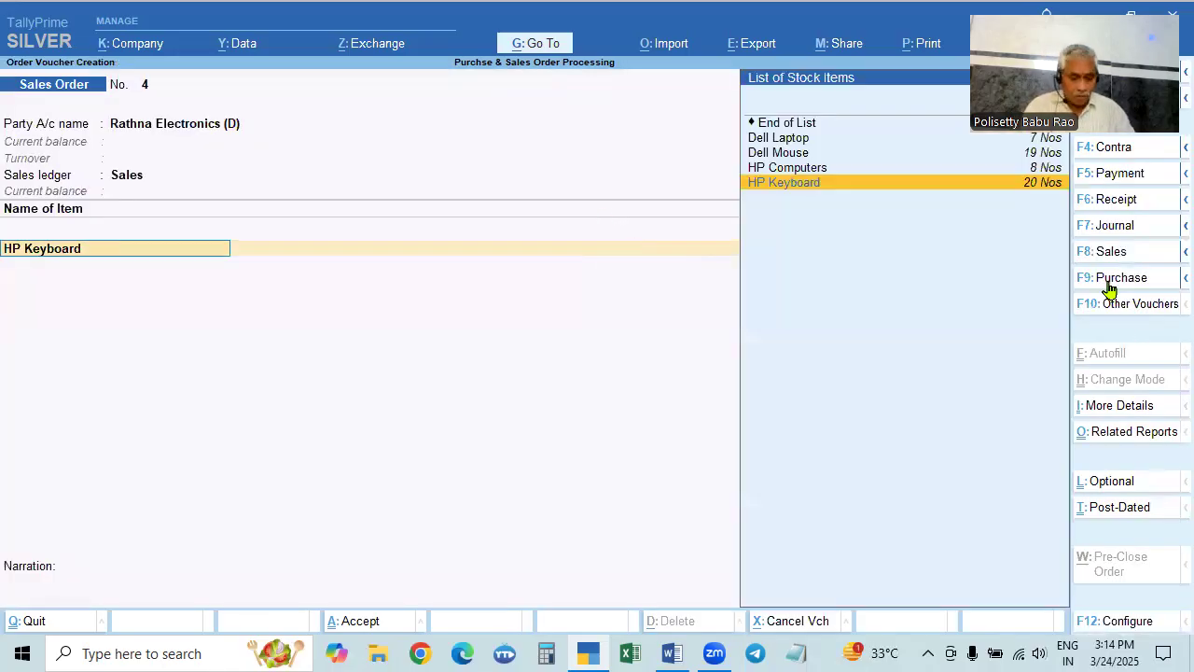
pyautogui.press('F11')
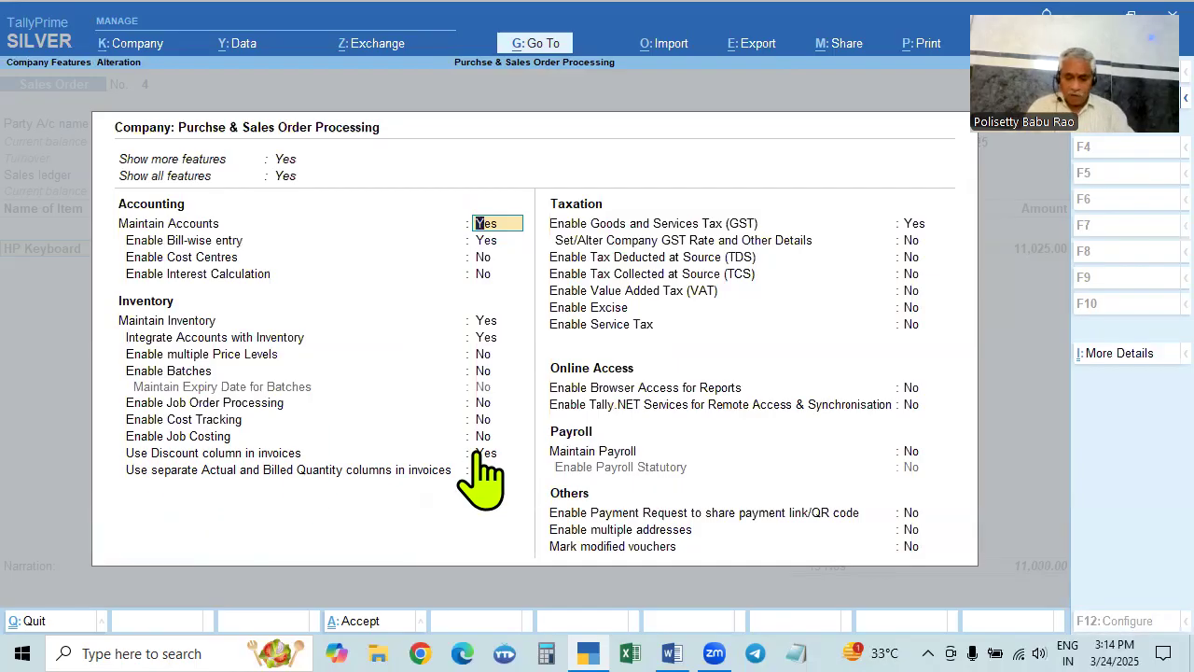
pyautogui.hotkey('ctrl', 'a')
pyautogui.press('Return')
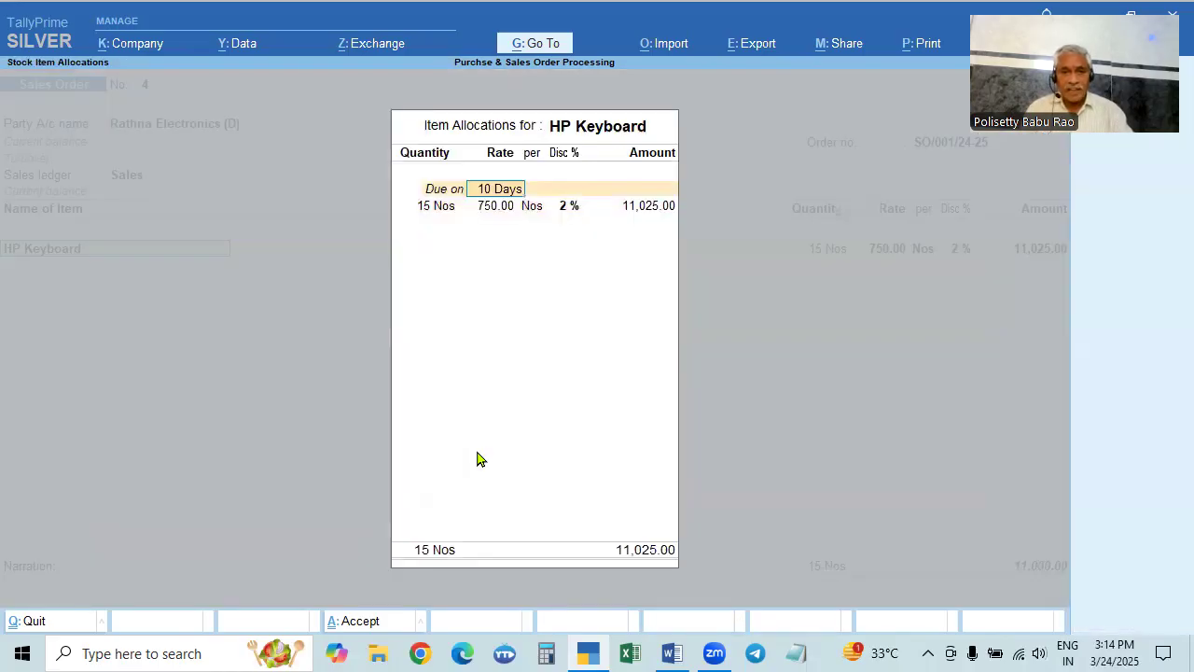
pyautogui.press('Return')
pyautogui.press('Return')
pyautogui.press('Return')
pyautogui.press('Return')
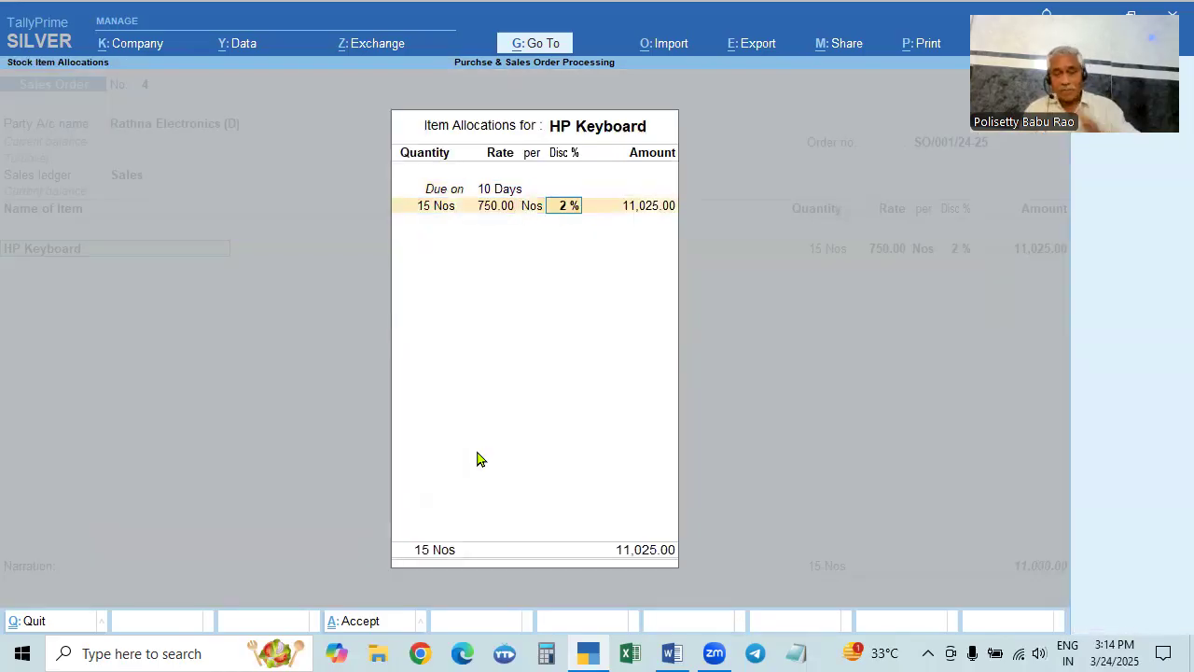
pyautogui.press('BackSpace')
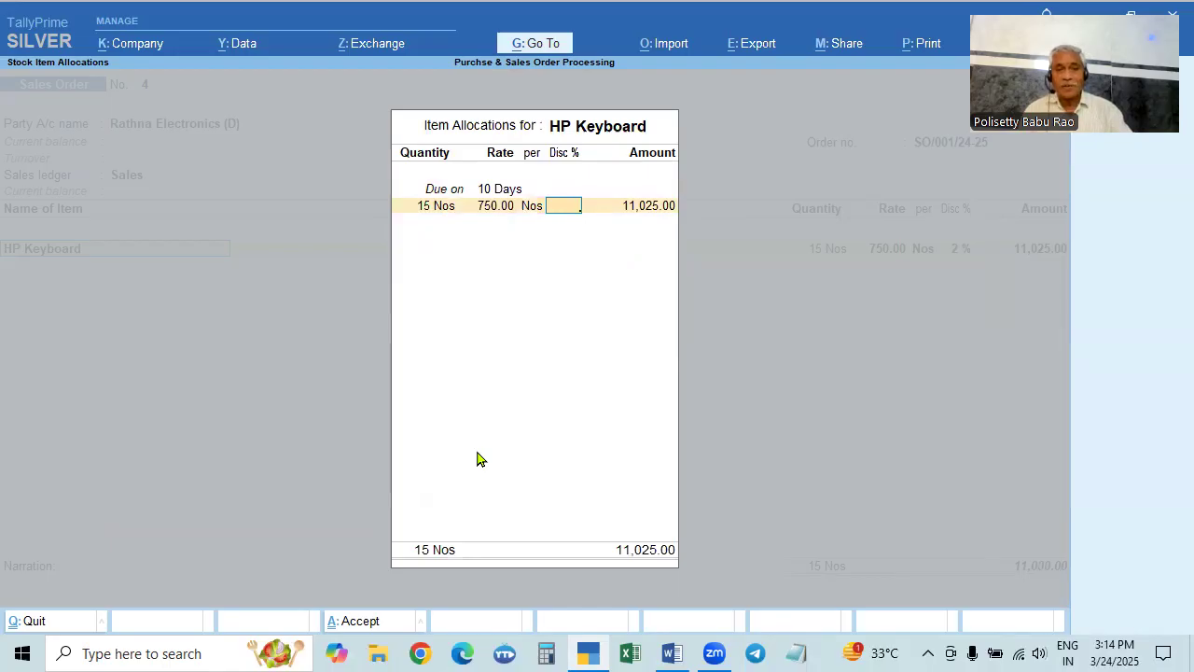
pyautogui.press('Escape')
pyautogui.press('Return')
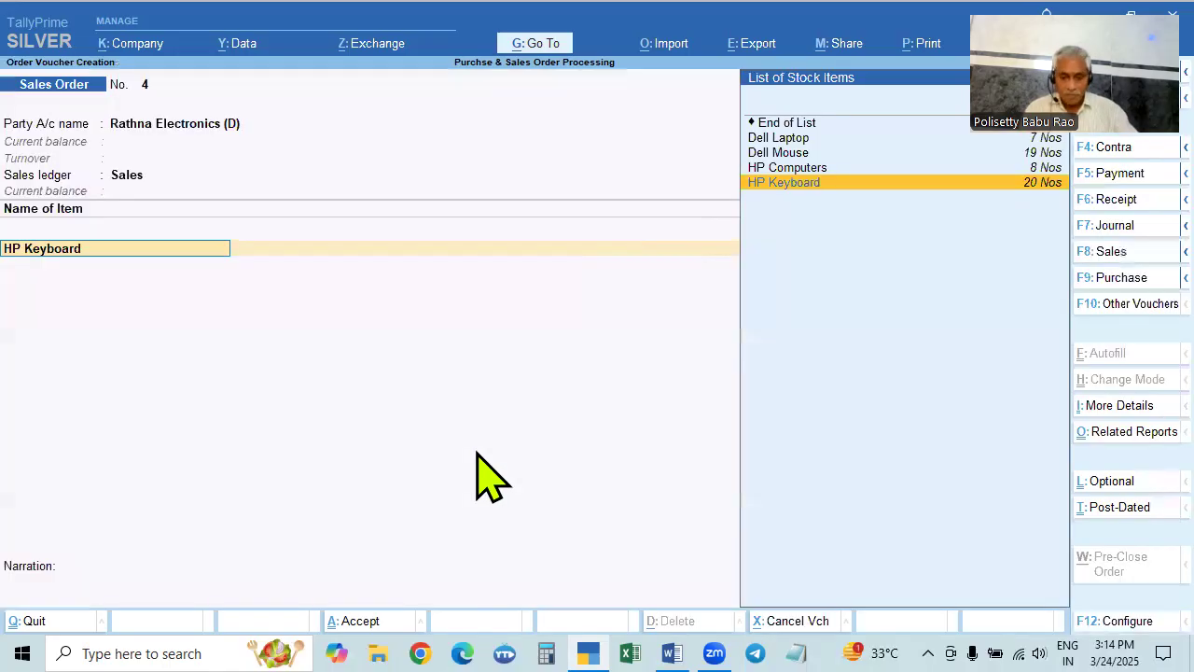
# Step: Set Use Discount column in invoices to No and accept the company features
pyautogui.press('F11')
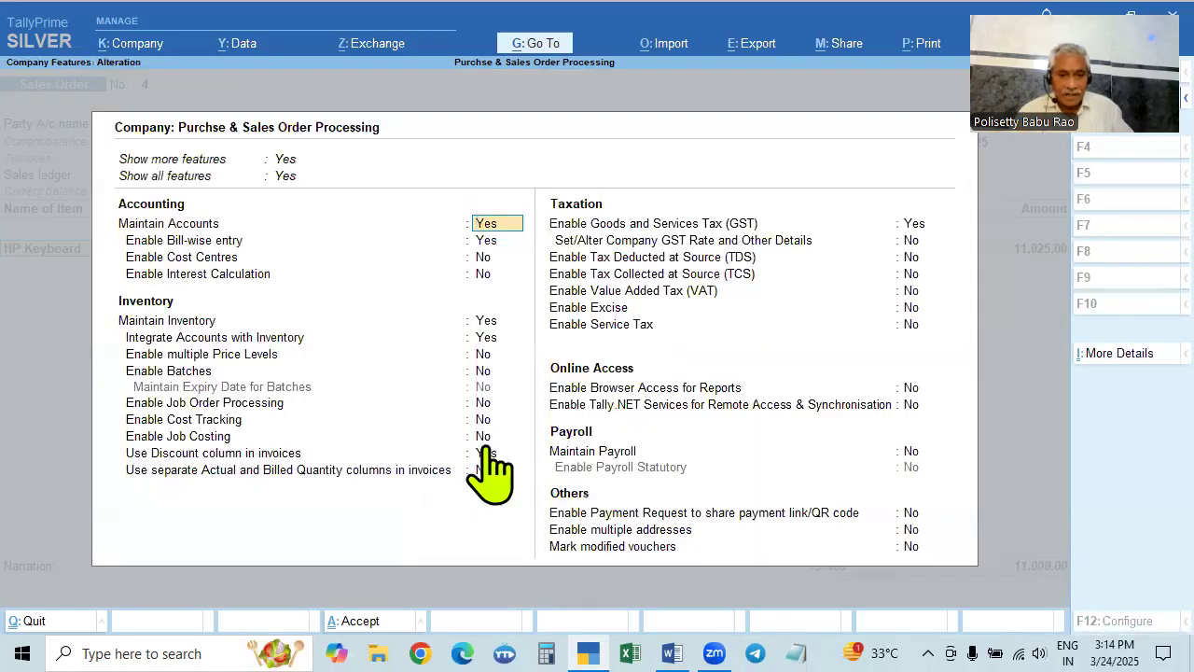
pyautogui.click(488, 451)
pyautogui.press('n')
pyautogui.press('Return')
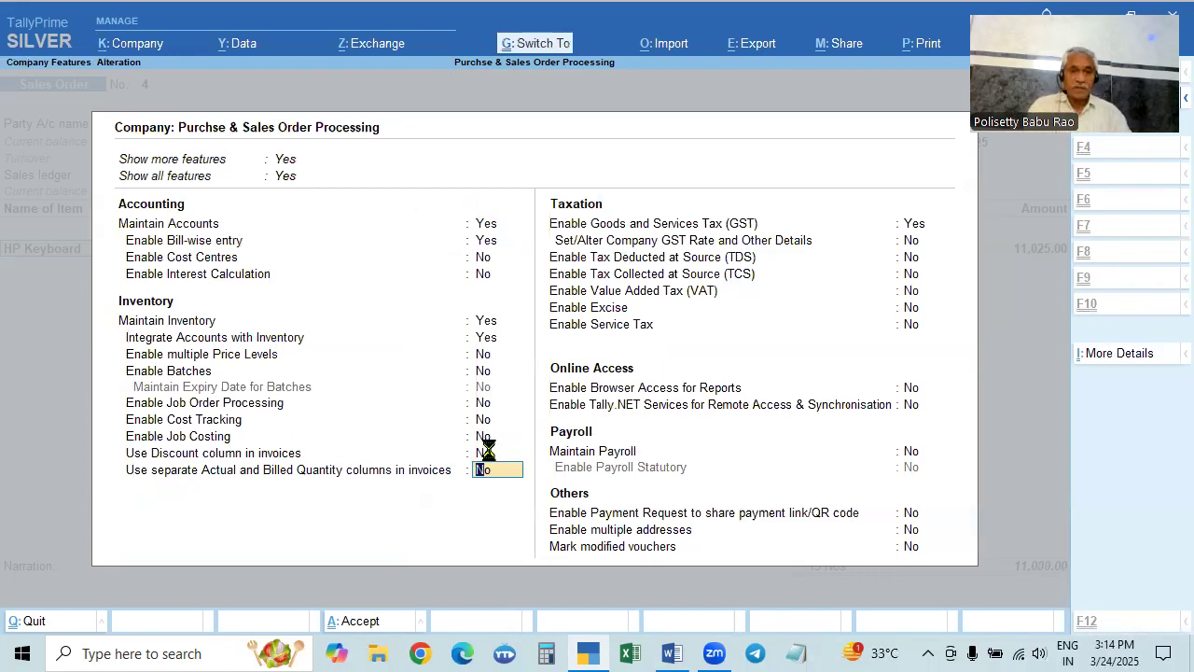
pyautogui.hotkey('ctrl', 'a')
pyautogui.press('Return')
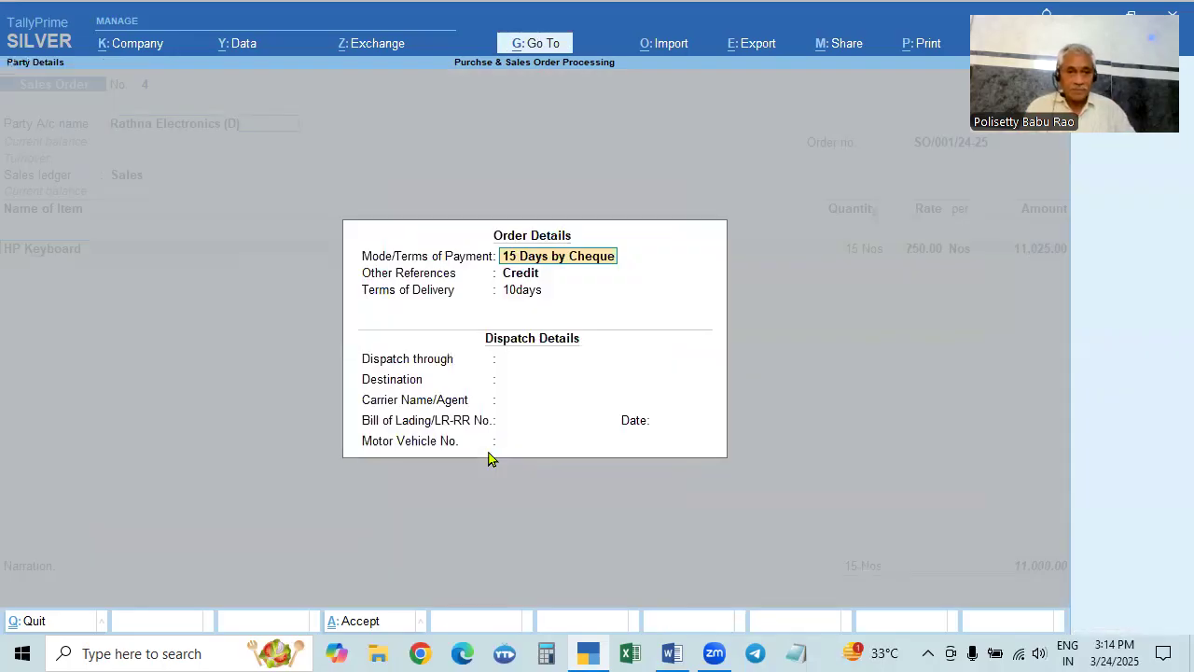
# Step: Accept the order details and Rathna Electronics party details, keep Sales as the sales ledger, and return to the HP Keyboard allocation
pyautogui.hotkey('ctrl', 'a')
pyautogui.press('Return')
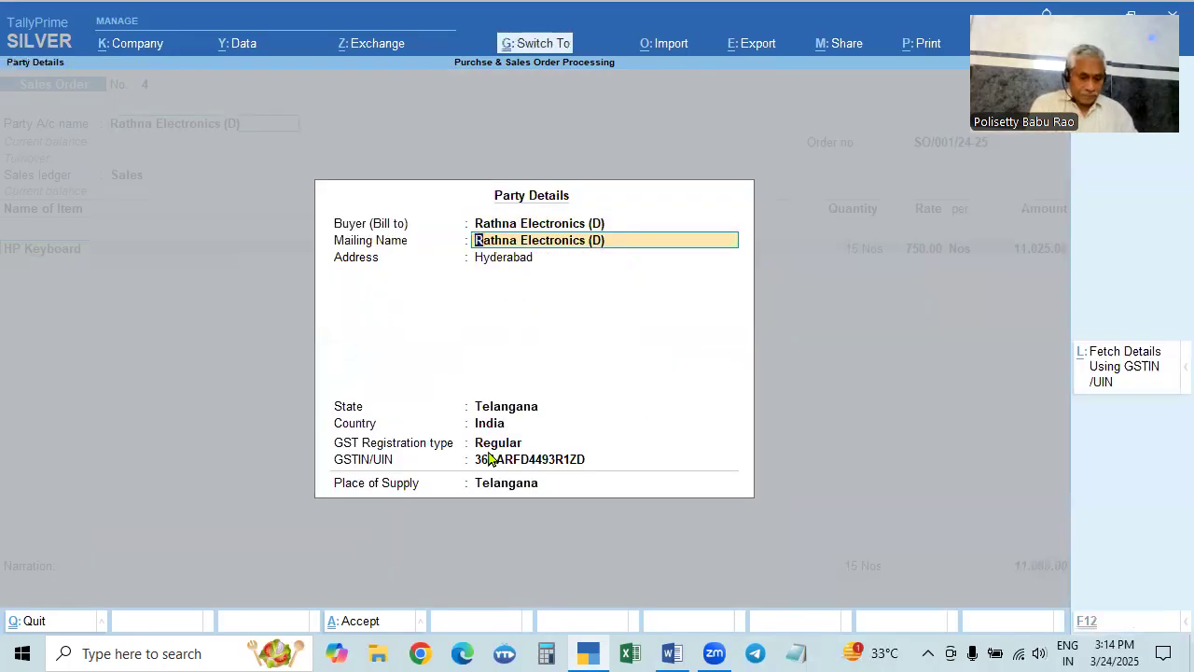
pyautogui.hotkey('ctrl', 'a')
pyautogui.press('Return')
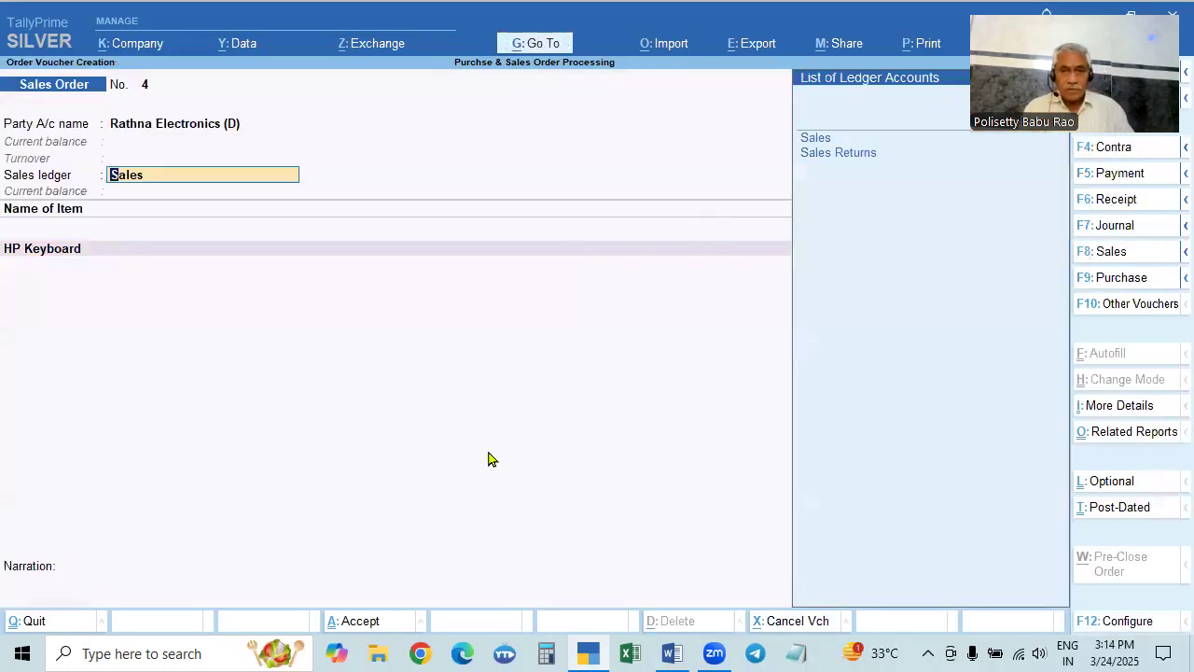
pyautogui.press('Return')
pyautogui.press('Return')
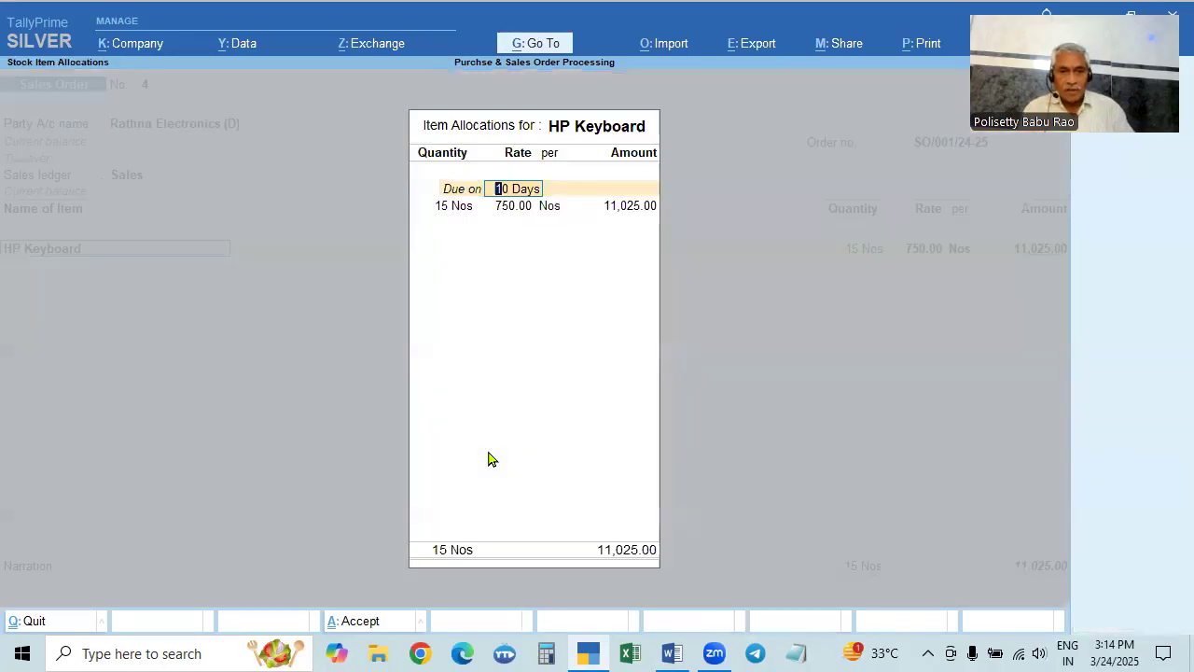
# Step: Accept the HP Keyboard allocation, keeping its 10-day due period and 15 Nos quantity
pyautogui.press('Return')
pyautogui.press('Return')
pyautogui.press('Return')
pyautogui.press('Return')
pyautogui.press('Return')
pyautogui.press('Return')
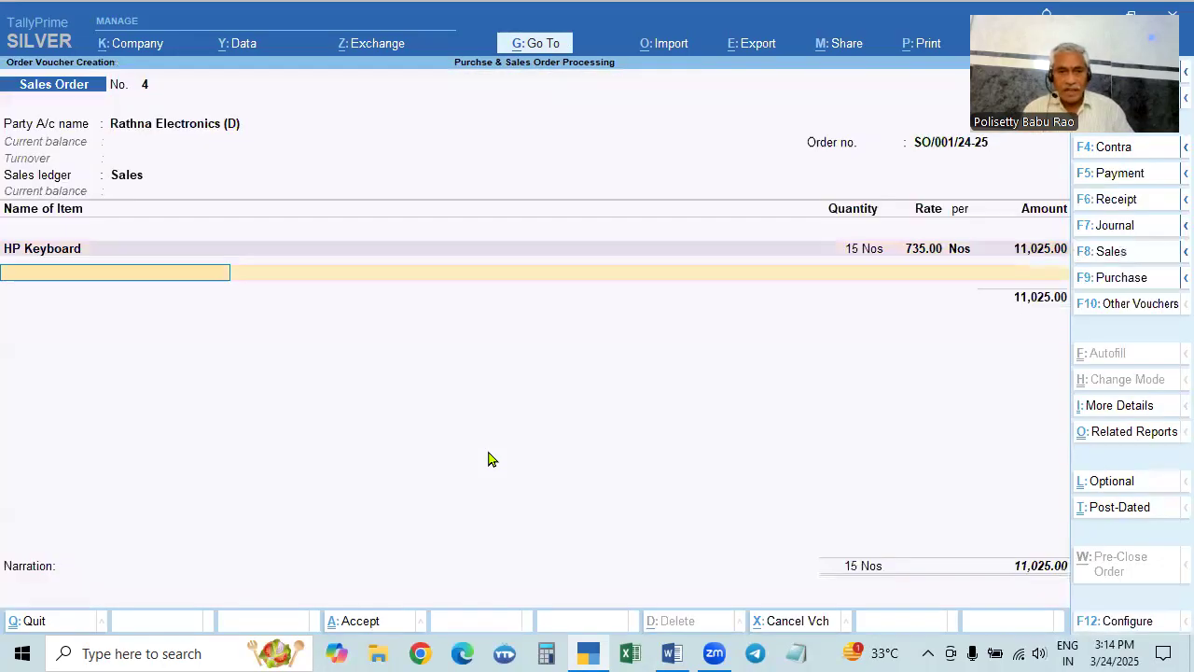
# Step: Check the order's items in the Word assignment, then add Dell Mouse to the sales order, due in 10 days
pyautogui.hotkey('alt', 'Tab')
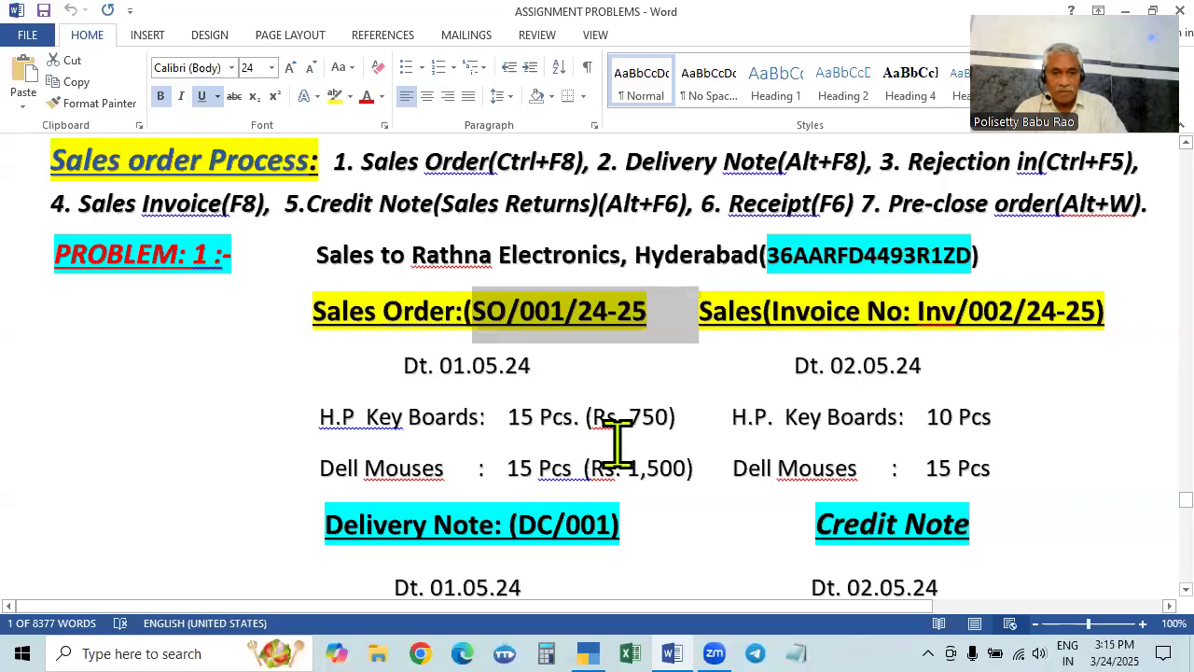
pyautogui.hotkey('alt', 'Tab')
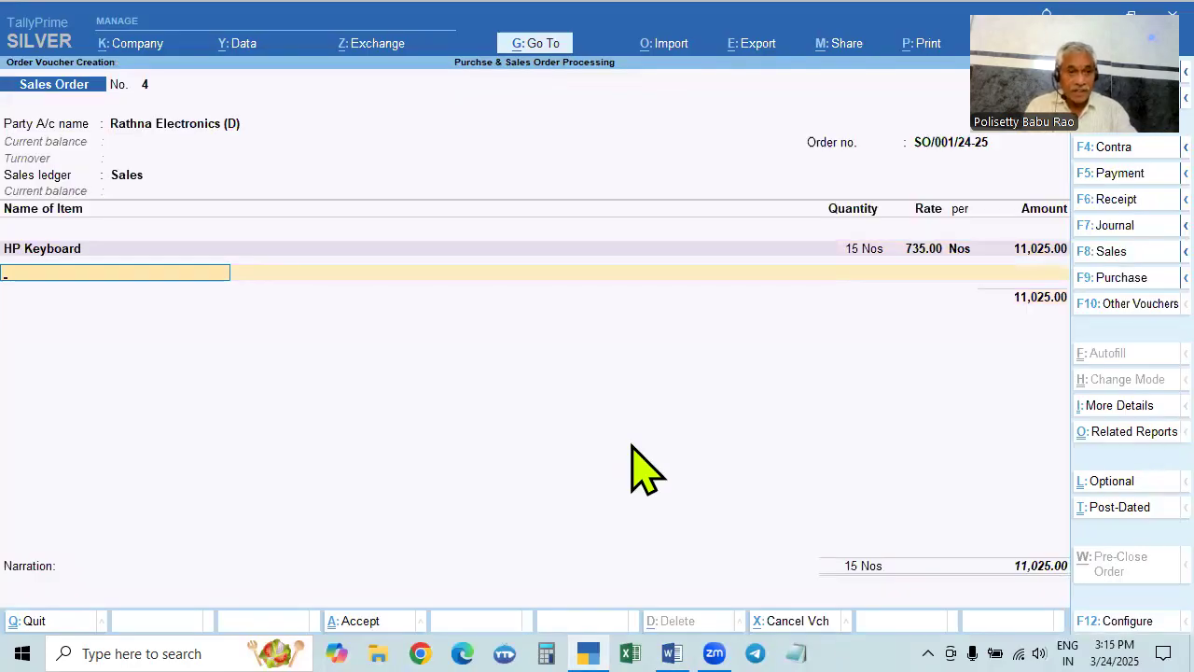
pyautogui.write('D')
pyautogui.press('Down')
pyautogui.press('Down')
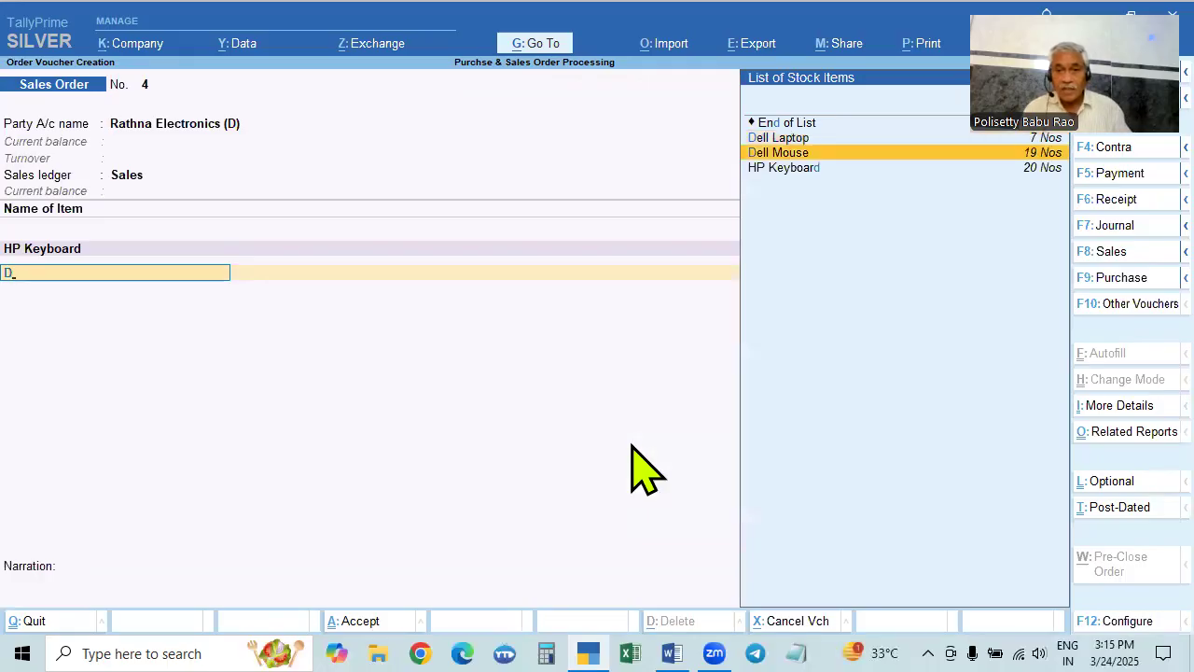
pyautogui.press('Return')
pyautogui.write('10')
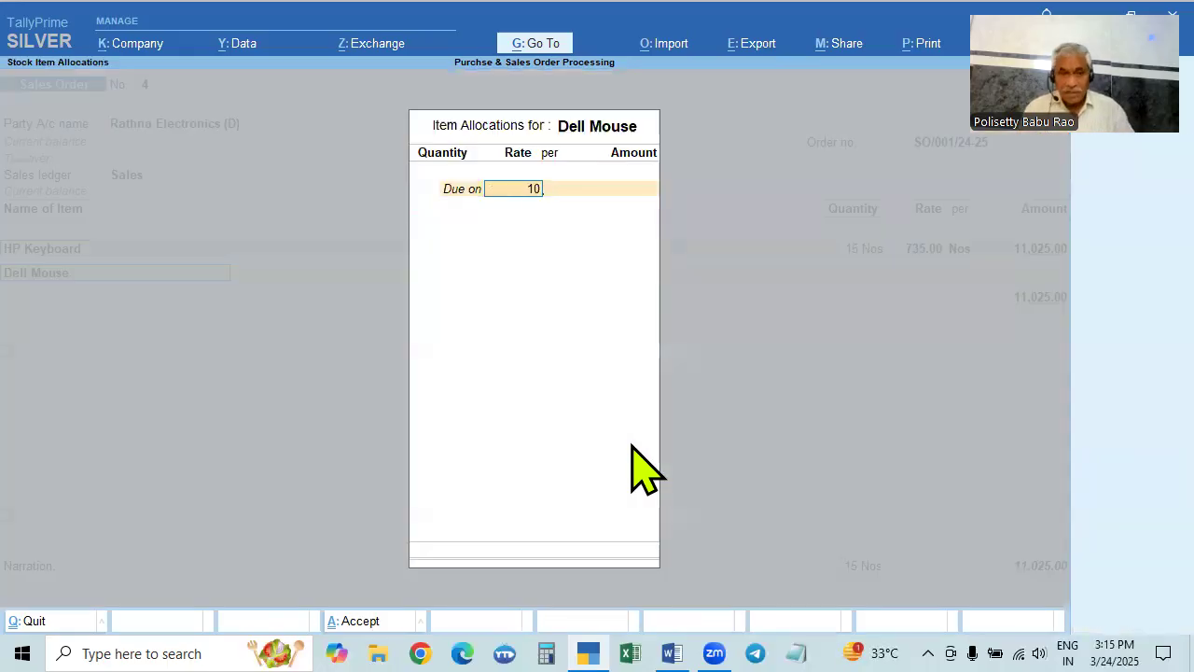
pyautogui.press('Return')
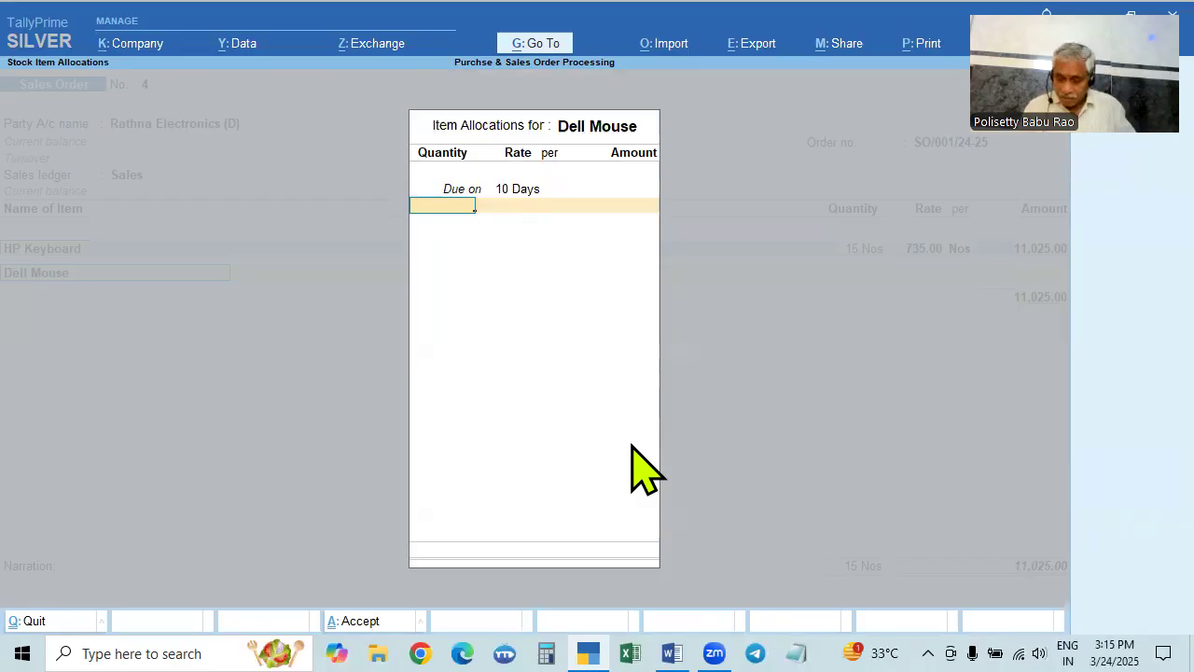
# Step: Set Dell Mouse to 15 Nos at a rate of 1,500, checking the assignment, and accept the allocation
pyautogui.press('Return')
pyautogui.write('1,500')
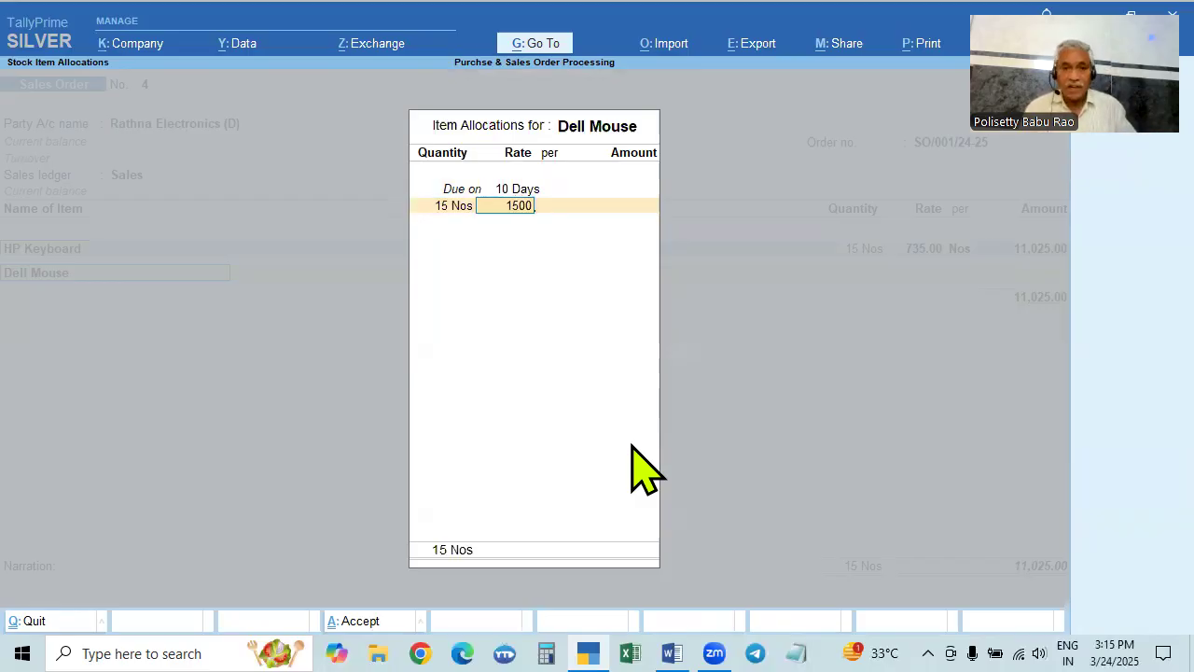
pyautogui.press('Return')
pyautogui.hotkey('alt', 'Tab')
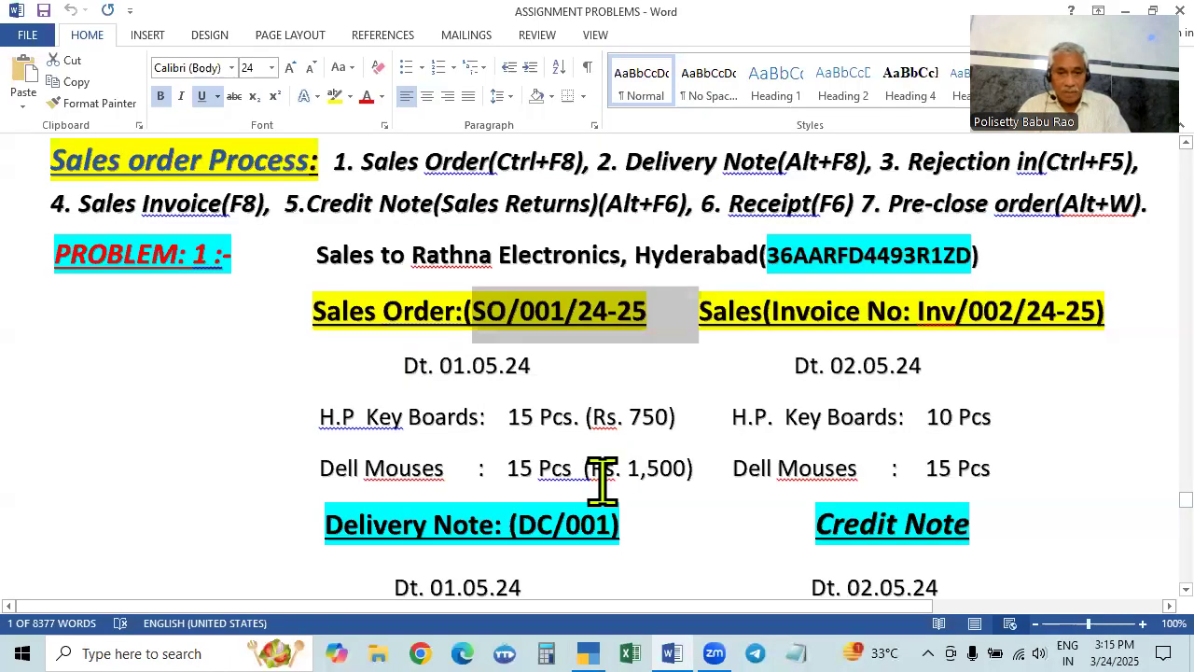
pyautogui.hotkey('alt', 'Tab')
pyautogui.press('Return')
pyautogui.press('Return')
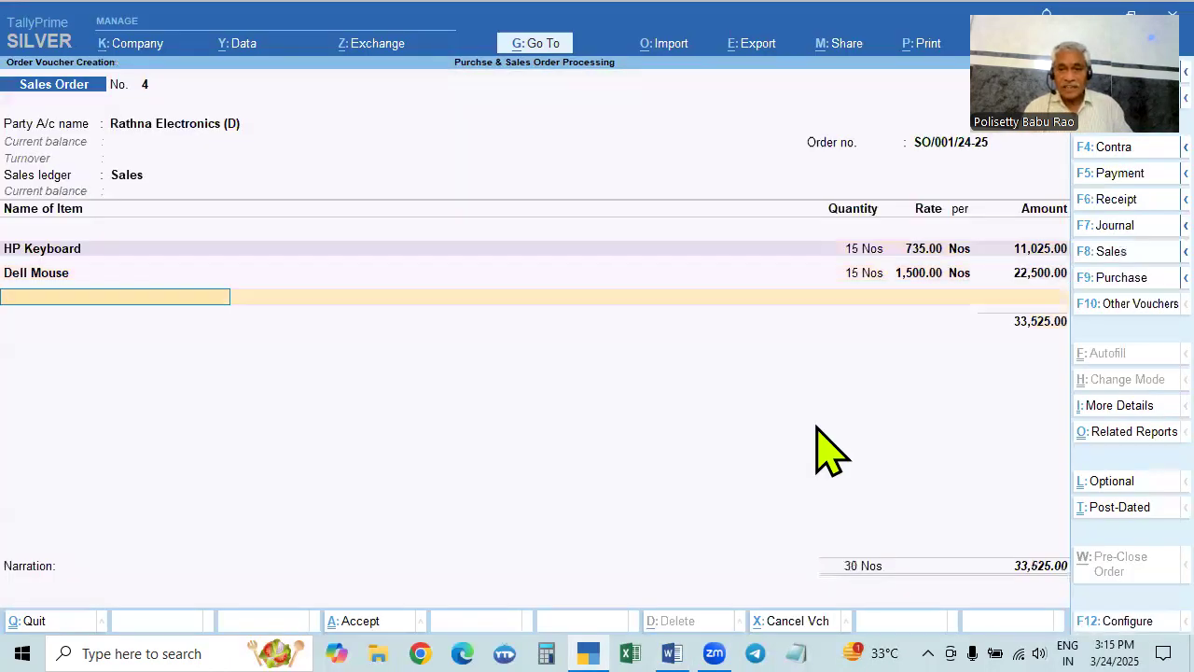
# Step: End the item list and add the CGST and SGST ledgers to the sales order
pyautogui.press('Return')
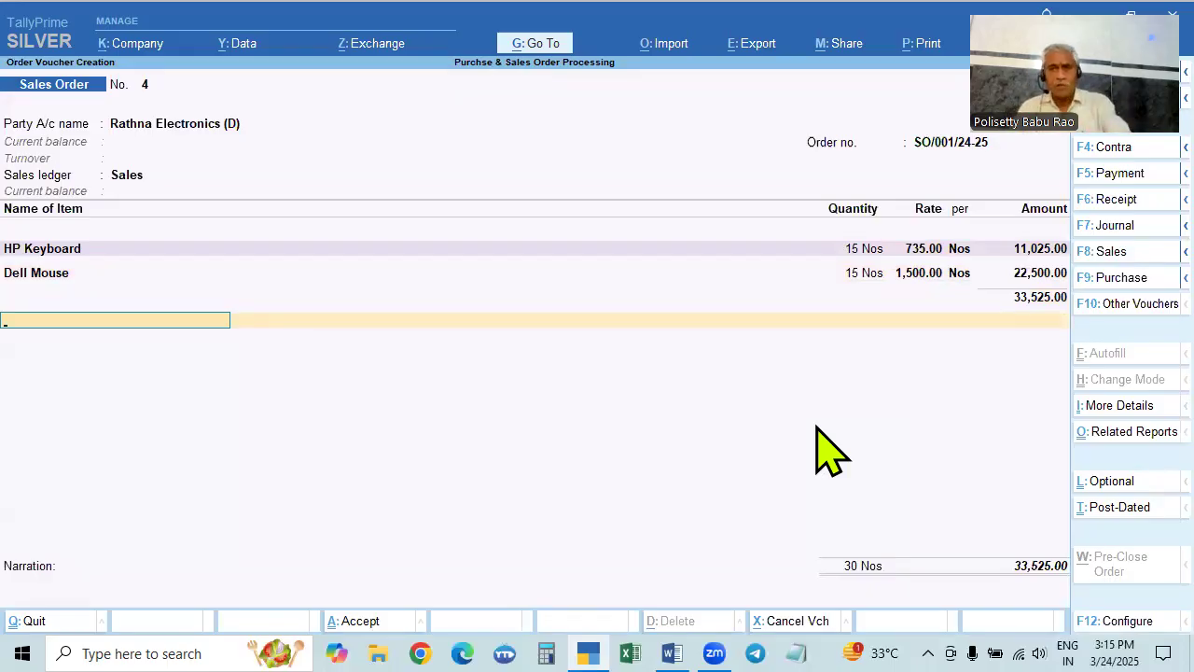
pyautogui.write('Cgst')
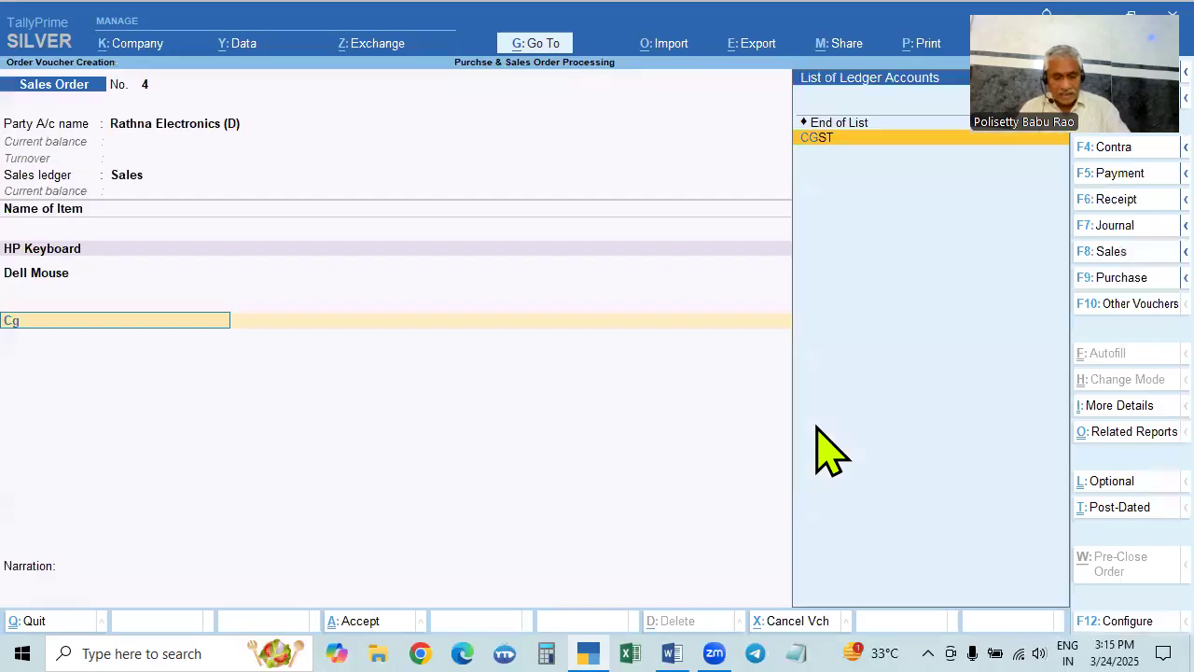
pyautogui.press('Return')
pyautogui.write('Sgst')
pyautogui.press('Return')
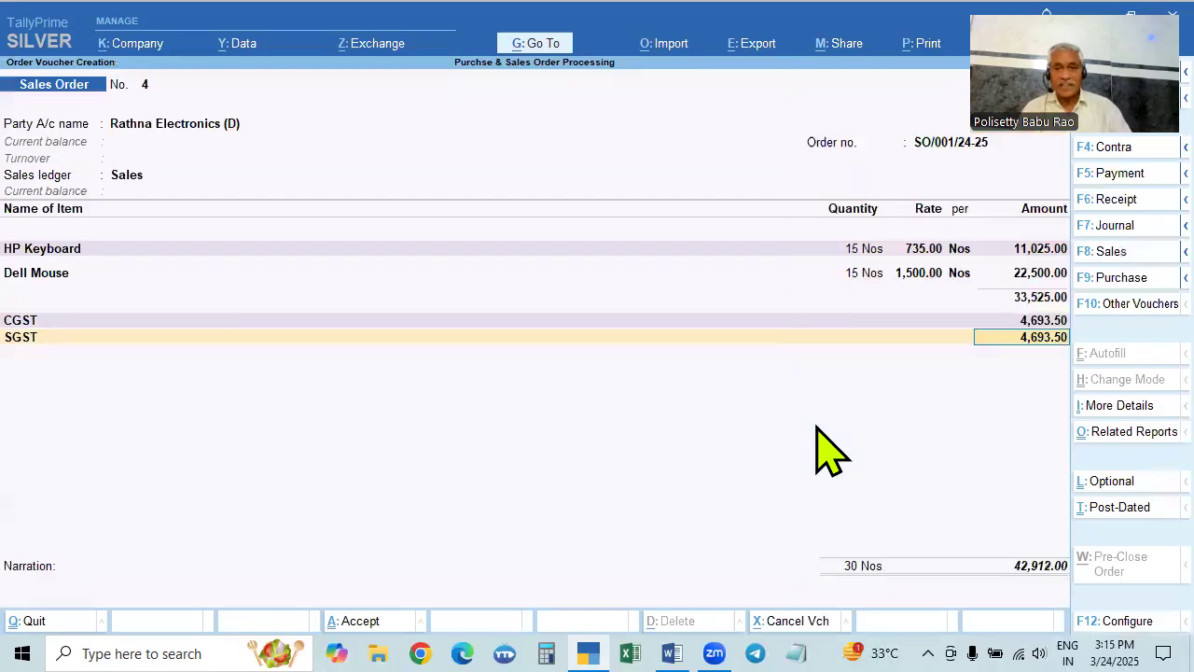
pyautogui.press('Return')
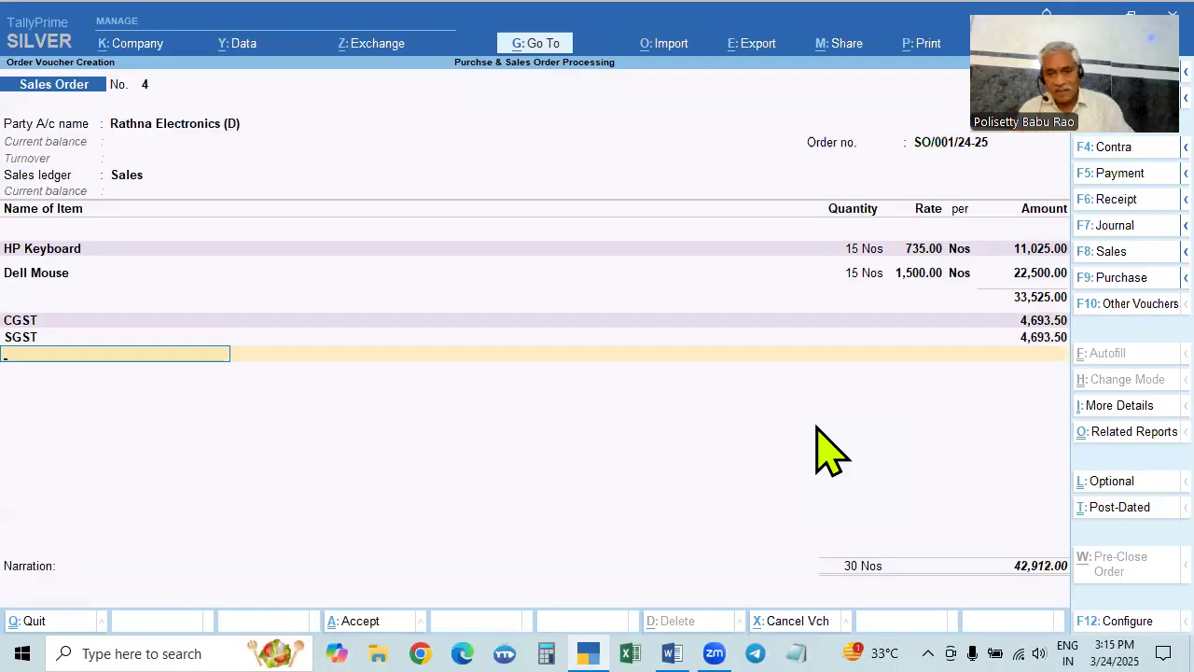
# Step: Leave the narration blank and save the Rathna Electronics sales order
pyautogui.press('Return')
pyautogui.press('Return')
pyautogui.press('Return')
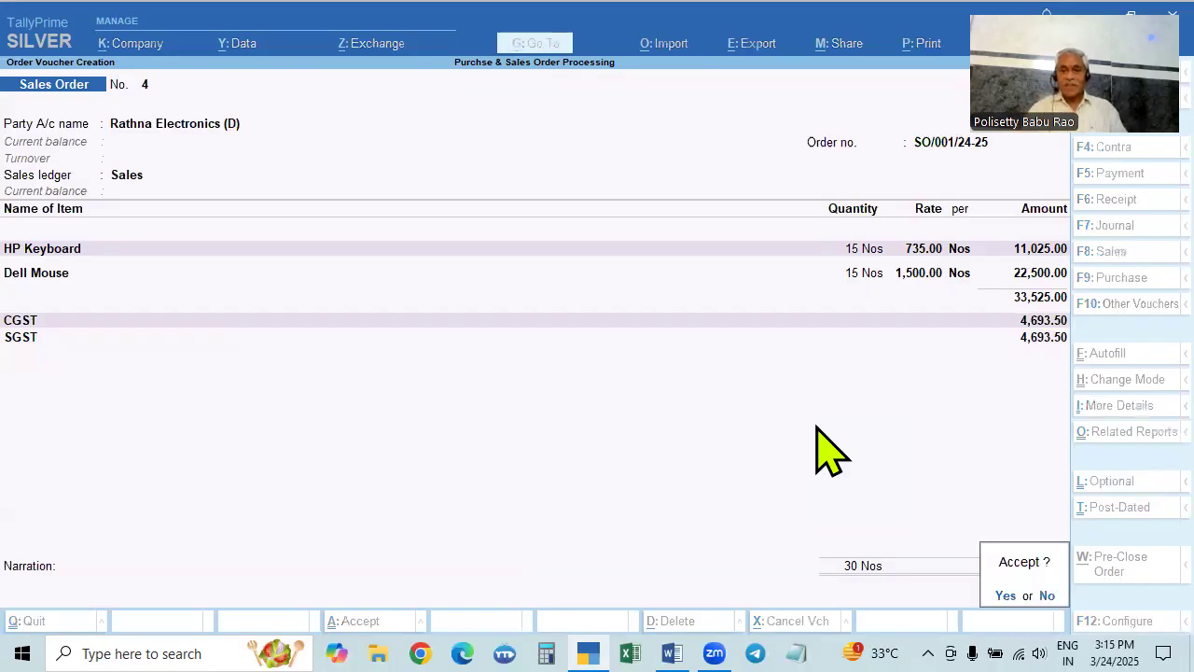
pyautogui.press('Return')
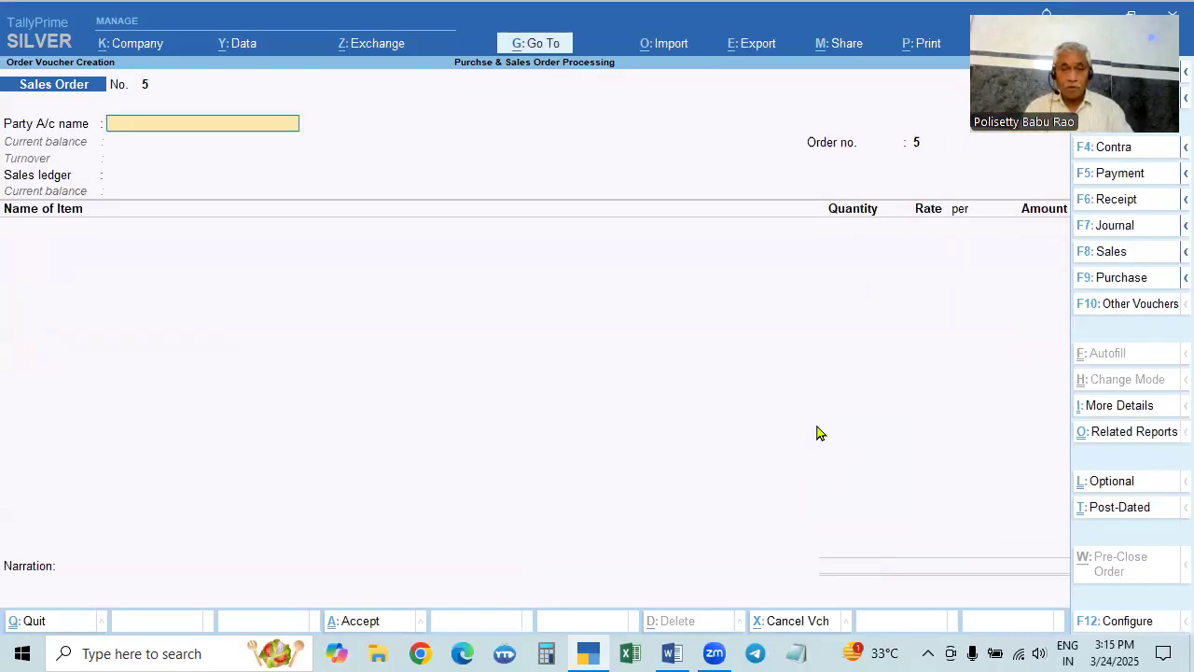
# Step: Quit sales order creation and open the Balance Sheet
pyautogui.press('Escape')
pyautogui.press('Return')
pyautogui.press('Down')
pyautogui.press('Down')
pyautogui.press('Down')
pyautogui.press('Down')
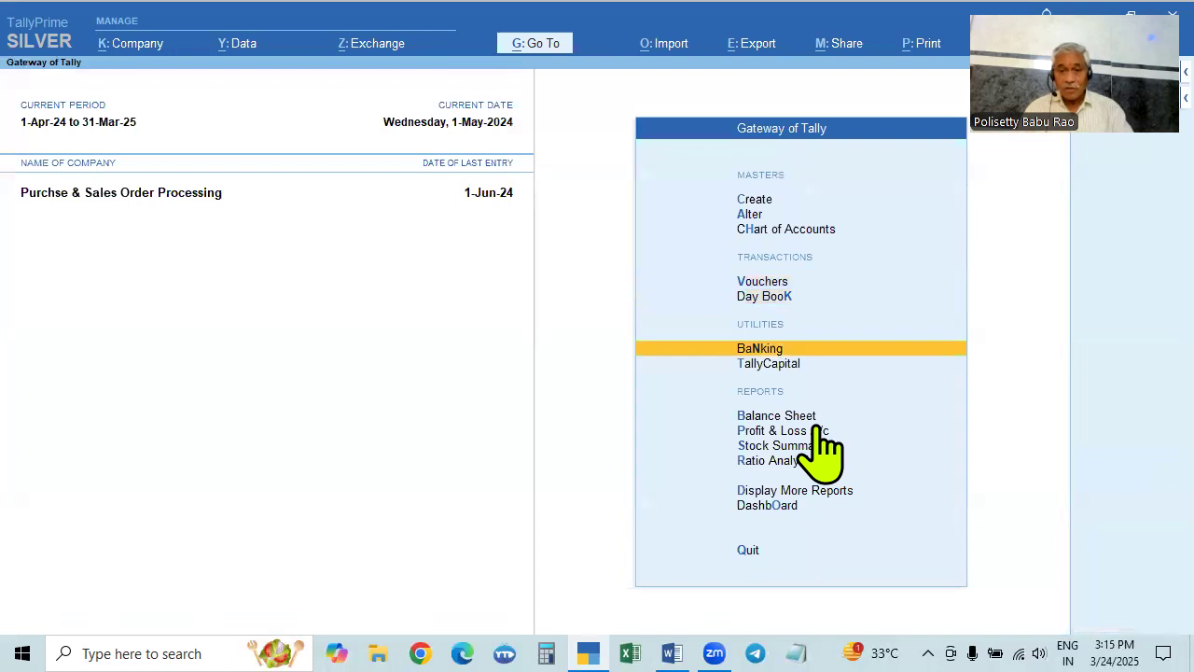
pyautogui.press('Return')
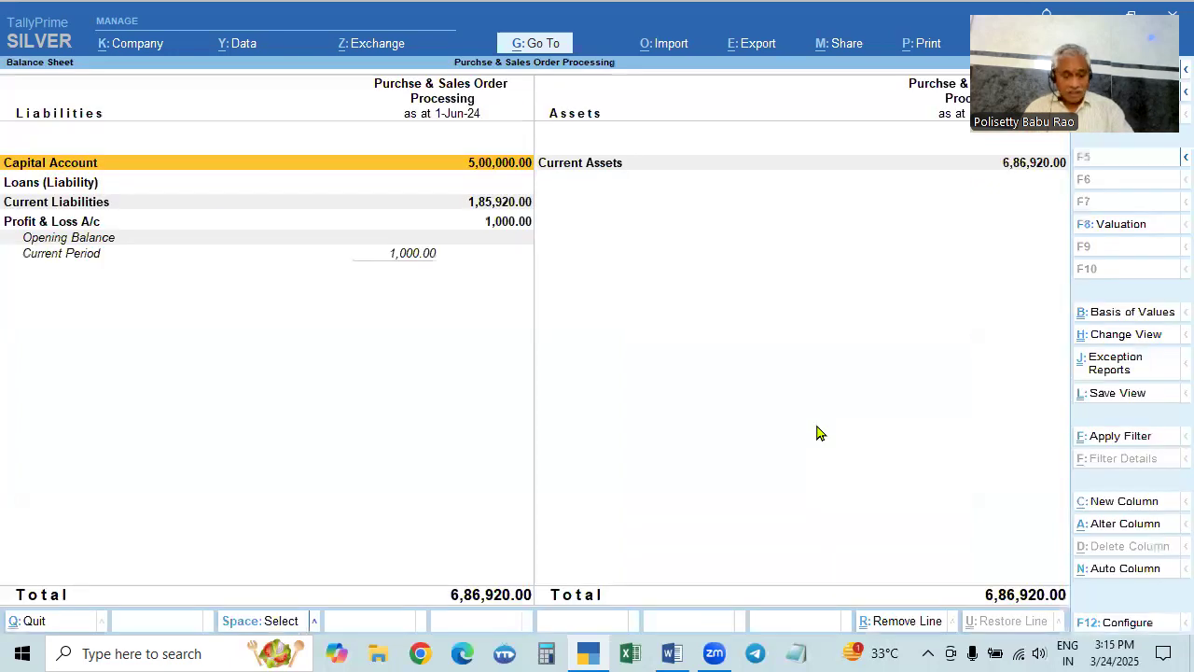
# Step: Show the Balance Sheet in detail, examine Sundry Debtors under Current Assets, and close the report
pyautogui.hotkey('alt', 'F5')
pyautogui.press('Down')
pyautogui.press('Down')
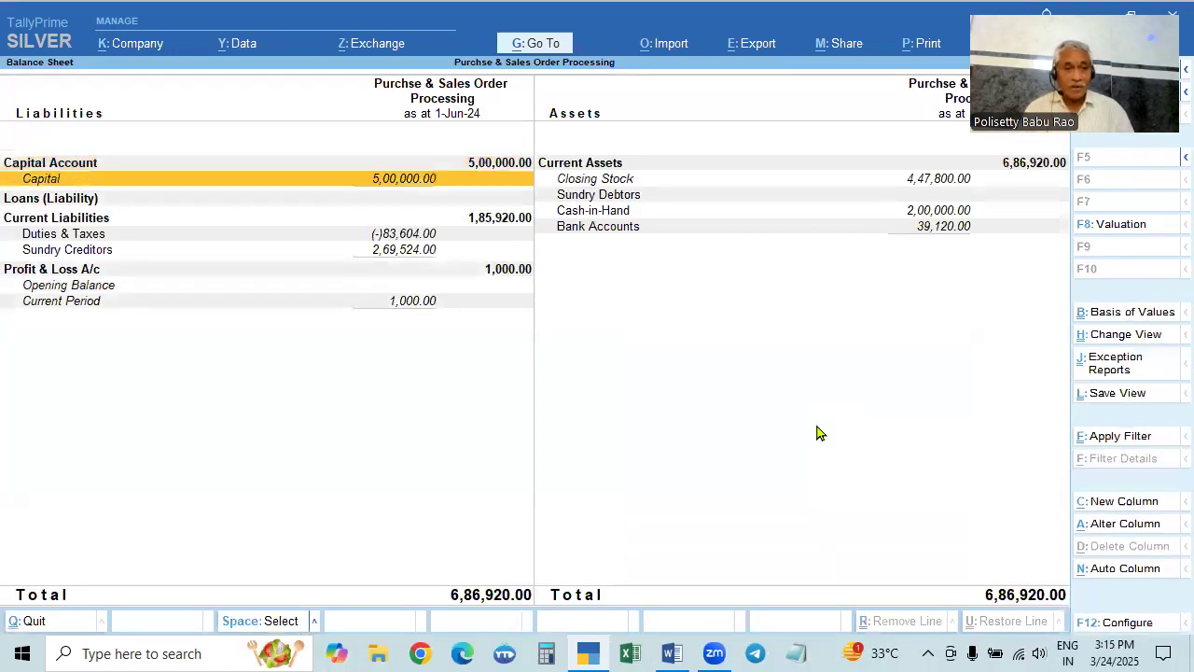
pyautogui.press('Right')
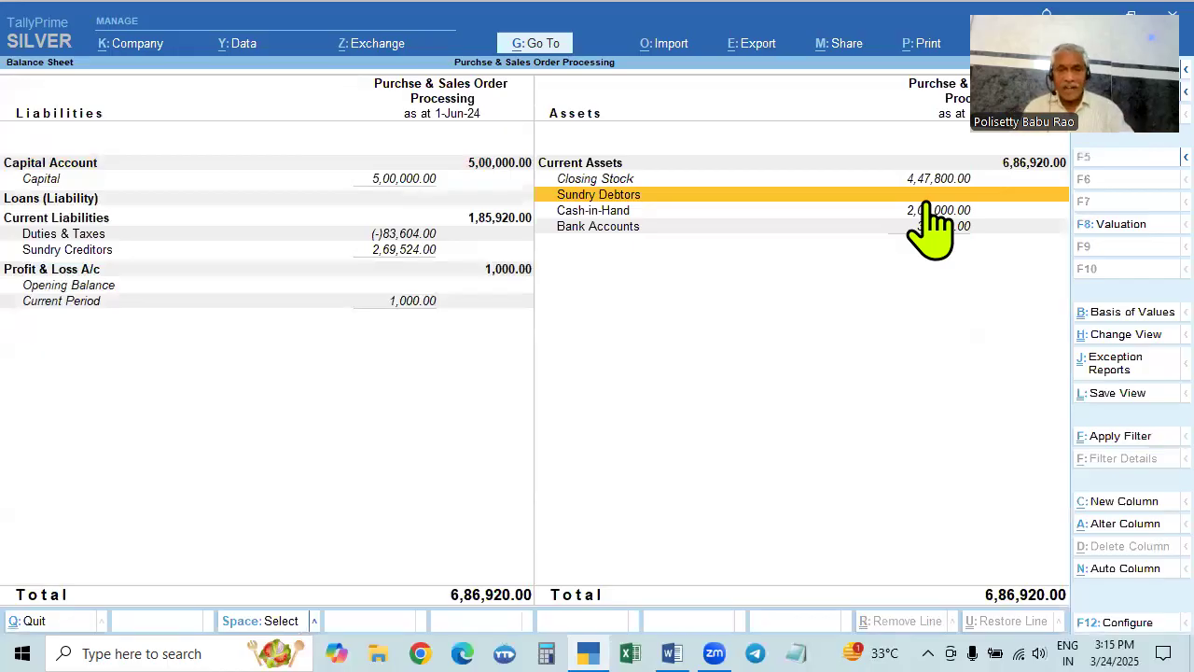
pyautogui.press('Up')
pyautogui.press('Escape')
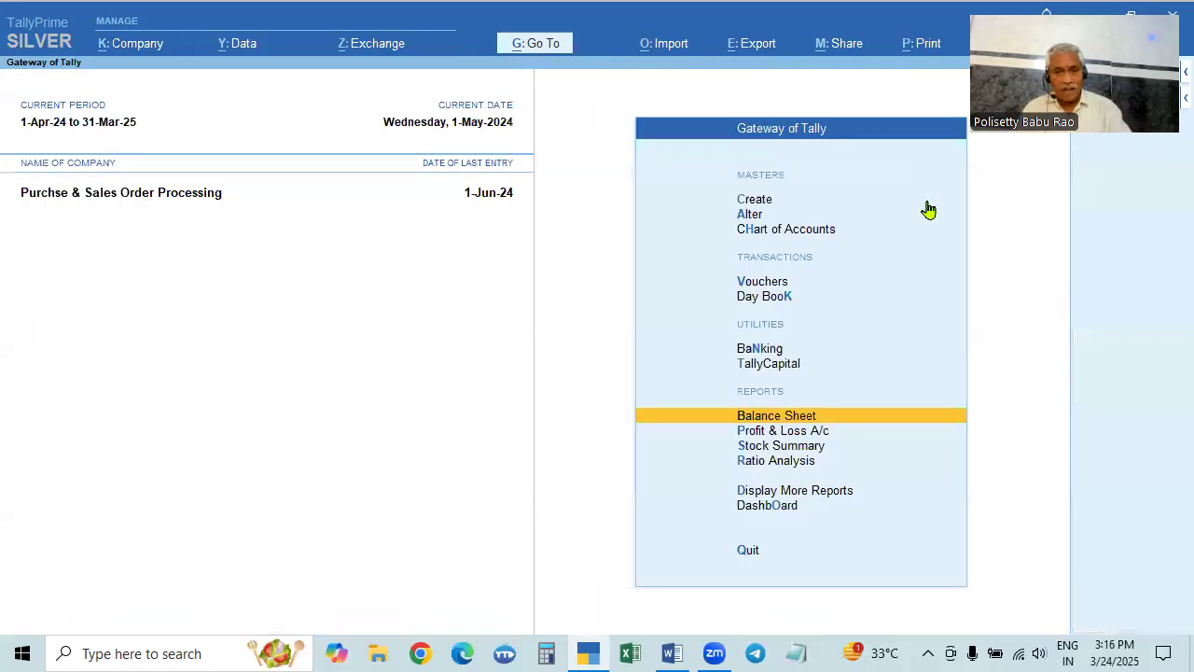
# Step: Examine the sales accounts and closing stock in the Profit & Loss A/c, and close the report
pyautogui.press('Down')
pyautogui.press('Return')
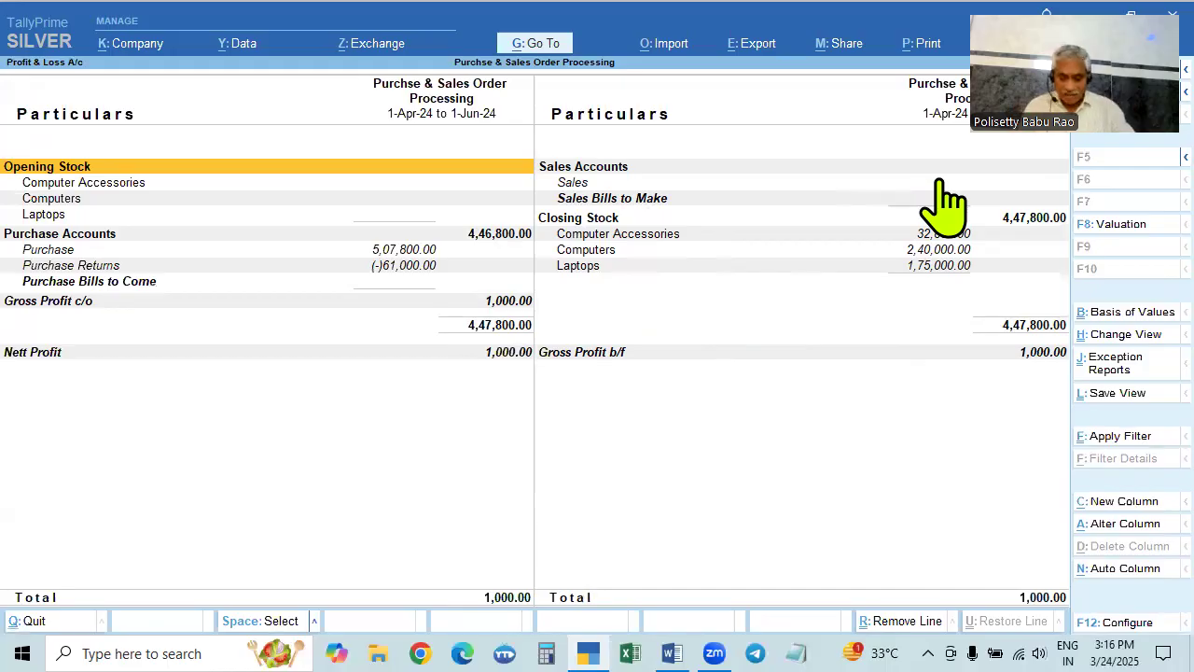
pyautogui.press('Escape')
# Step: Examine the Stock Summary in detailed view with the individual items, and close the report
pyautogui.press('Down')
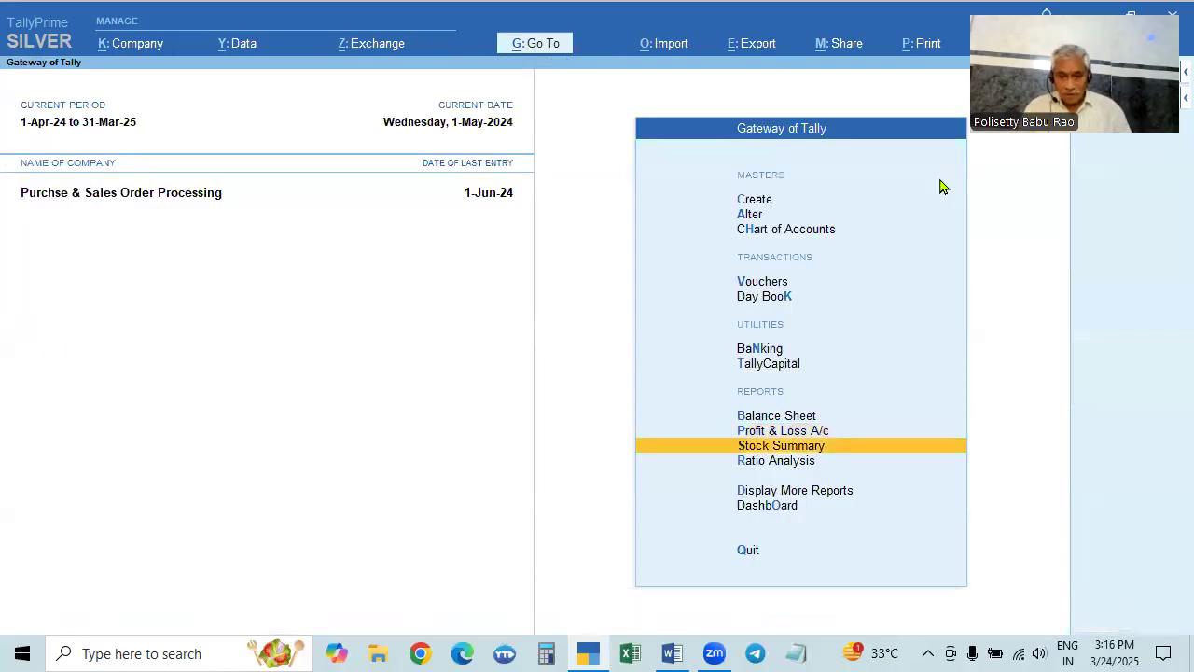
pyautogui.press('Return')
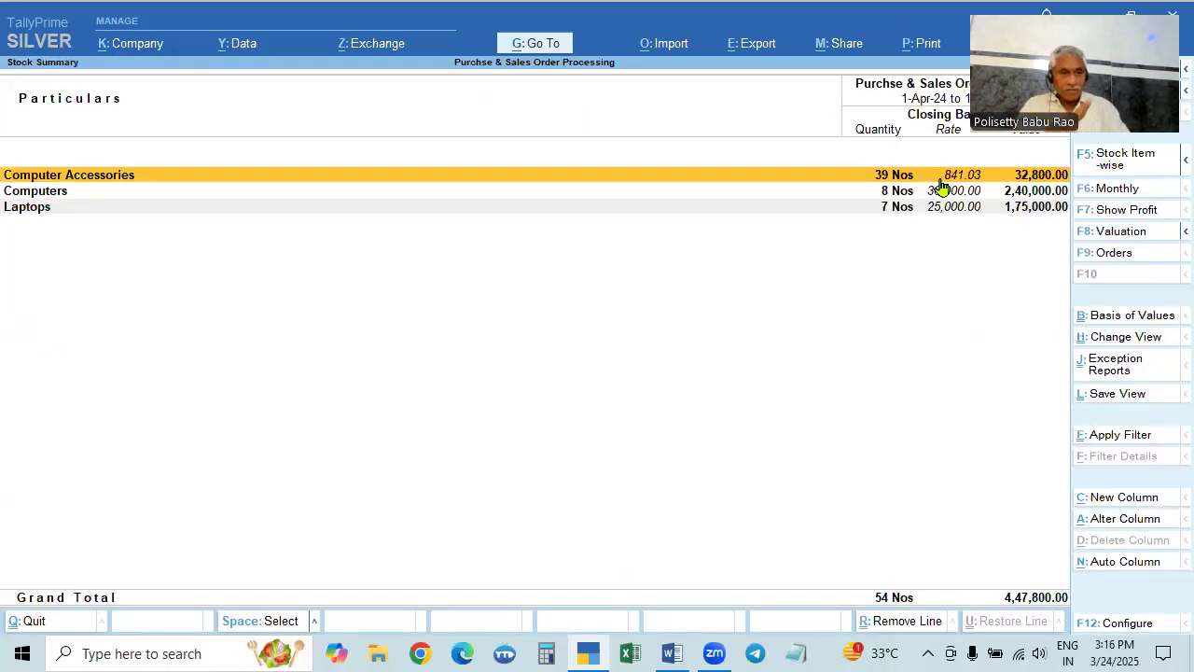
pyautogui.press('alt')
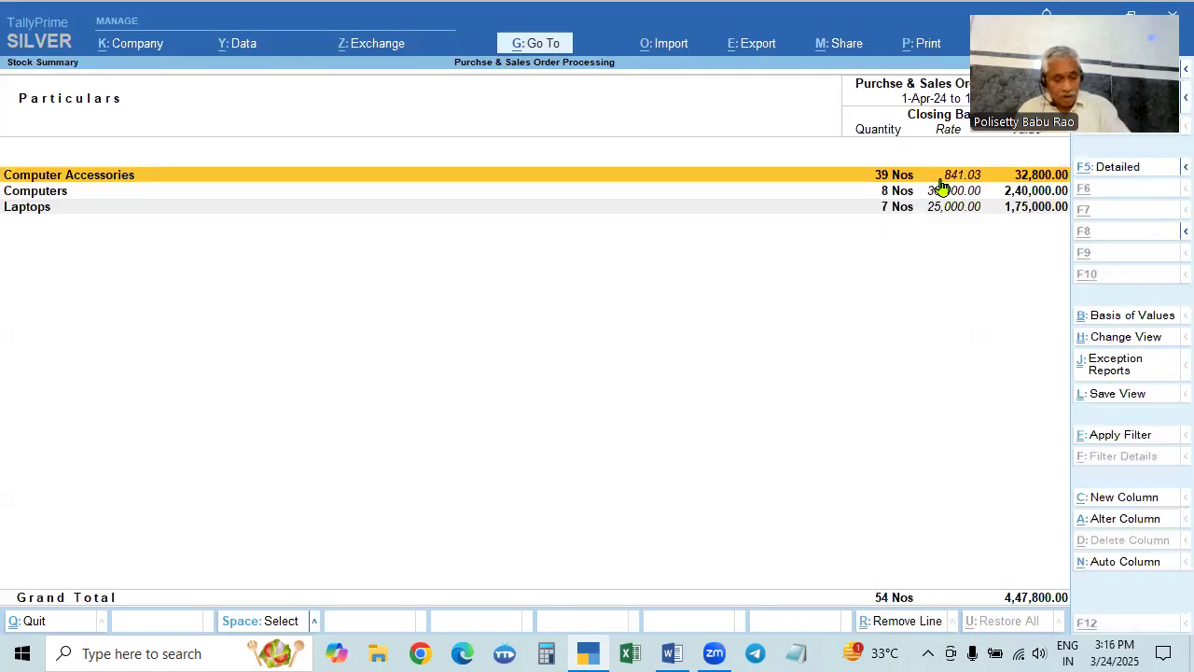
pyautogui.hotkey('alt', 'F5')
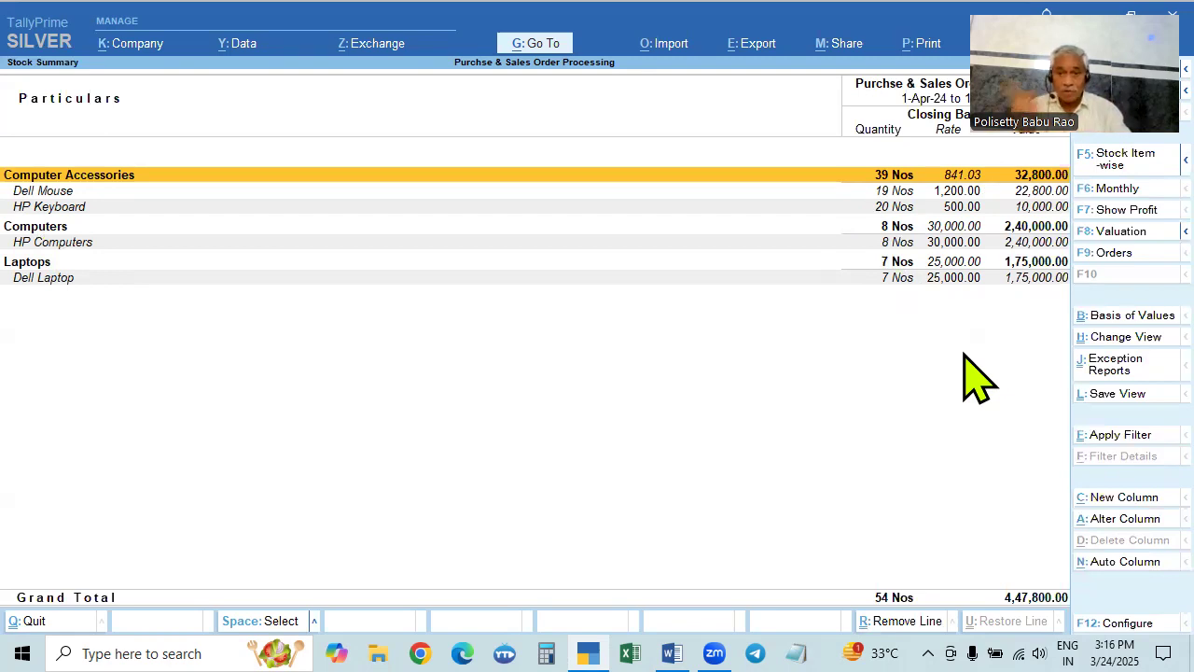
pyautogui.press('Escape')
# Step: Open the Inventory Books list among the additional reports
pyautogui.press('Down')
pyautogui.press('Down')
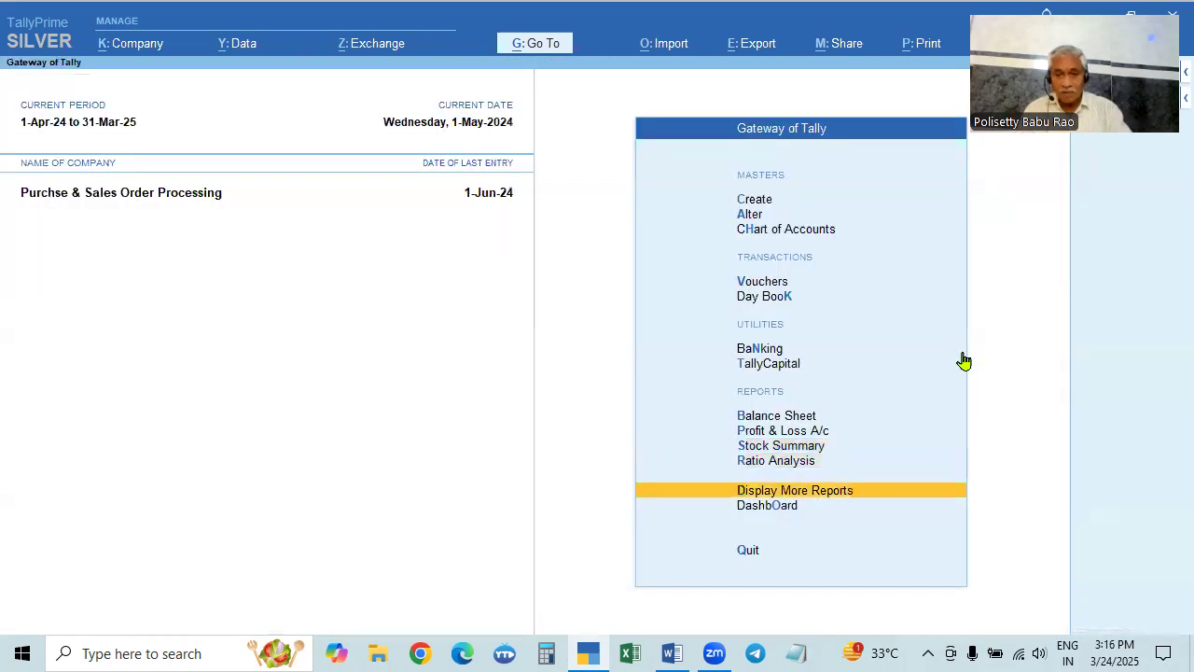
pyautogui.press('Return')
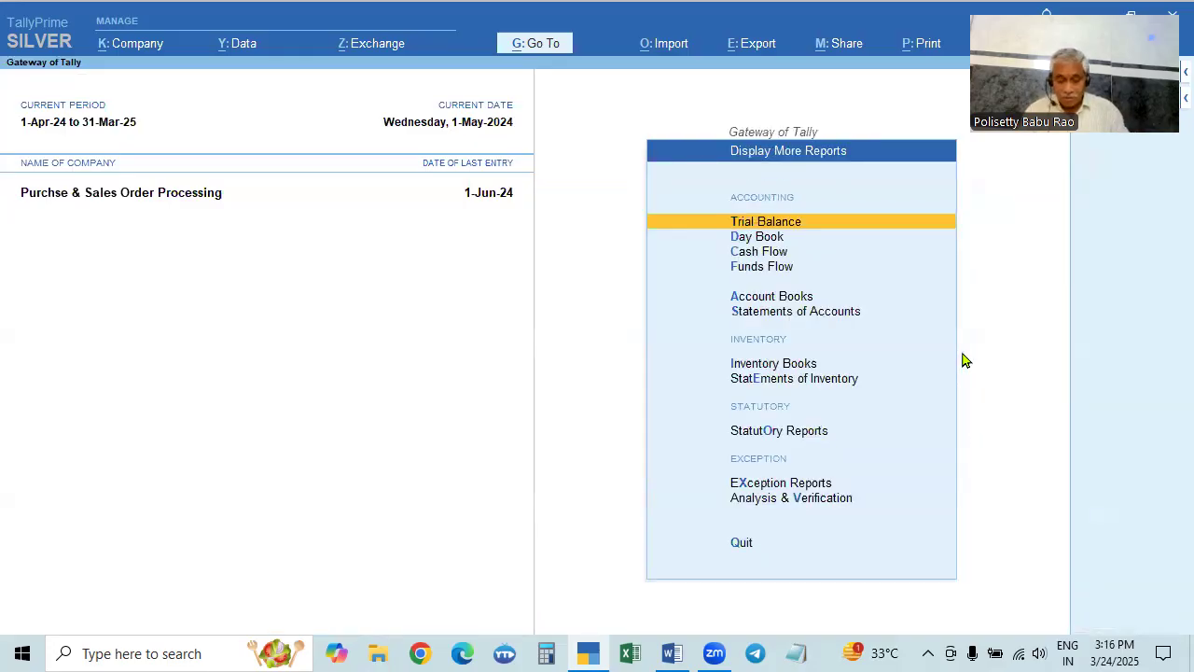
pyautogui.press('Down')
pyautogui.press('Down')
pyautogui.press('Down')
pyautogui.press('Down')
pyautogui.press('Down')
pyautogui.press('Down')
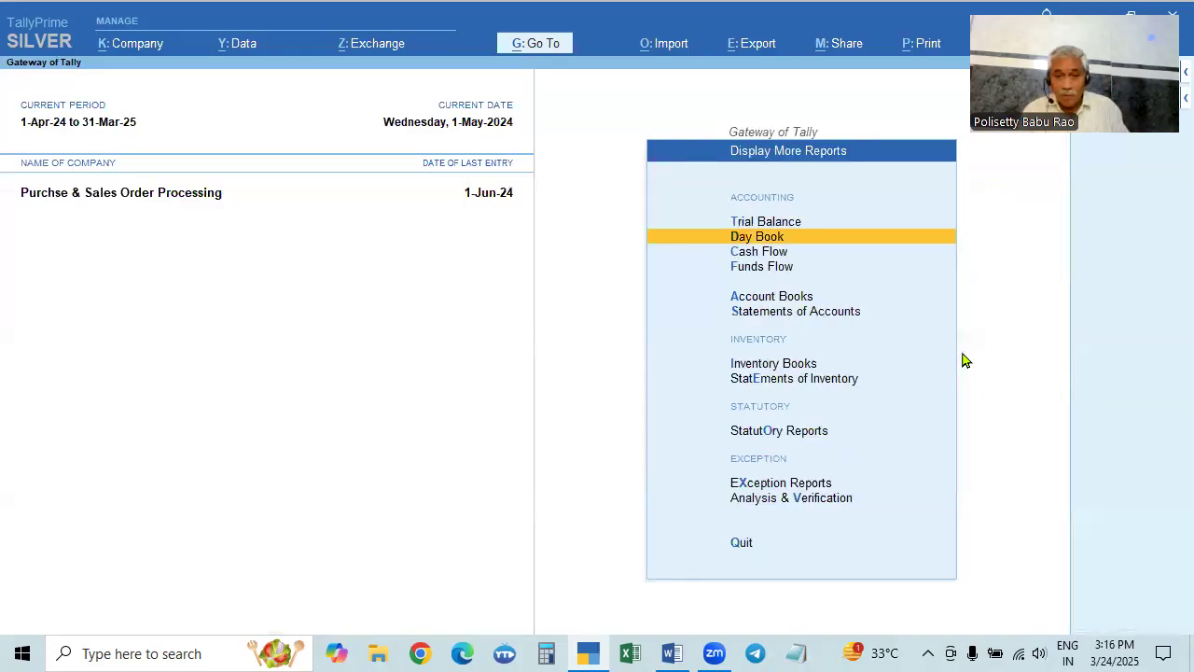
pyautogui.press('Return')
# Step: Examine the May sales order vouchers in the Sales Orders Book, and close the report
pyautogui.press('Down')
pyautogui.press('Down')
pyautogui.press('Down')
pyautogui.press('Down')
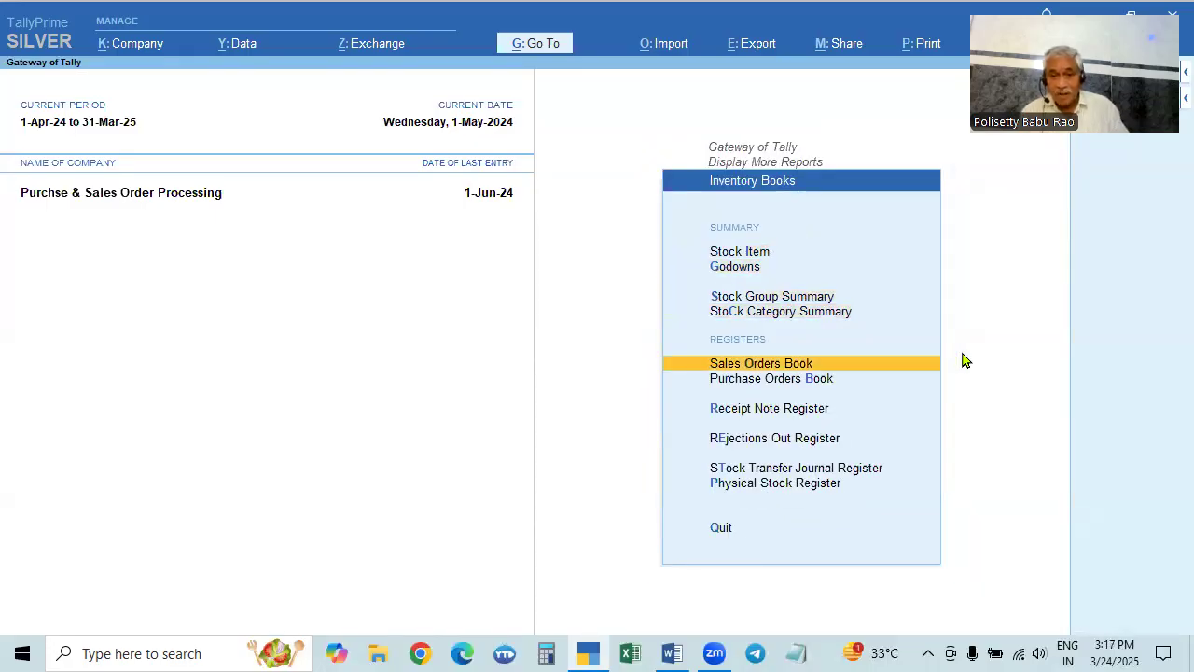
pyautogui.press('Down')
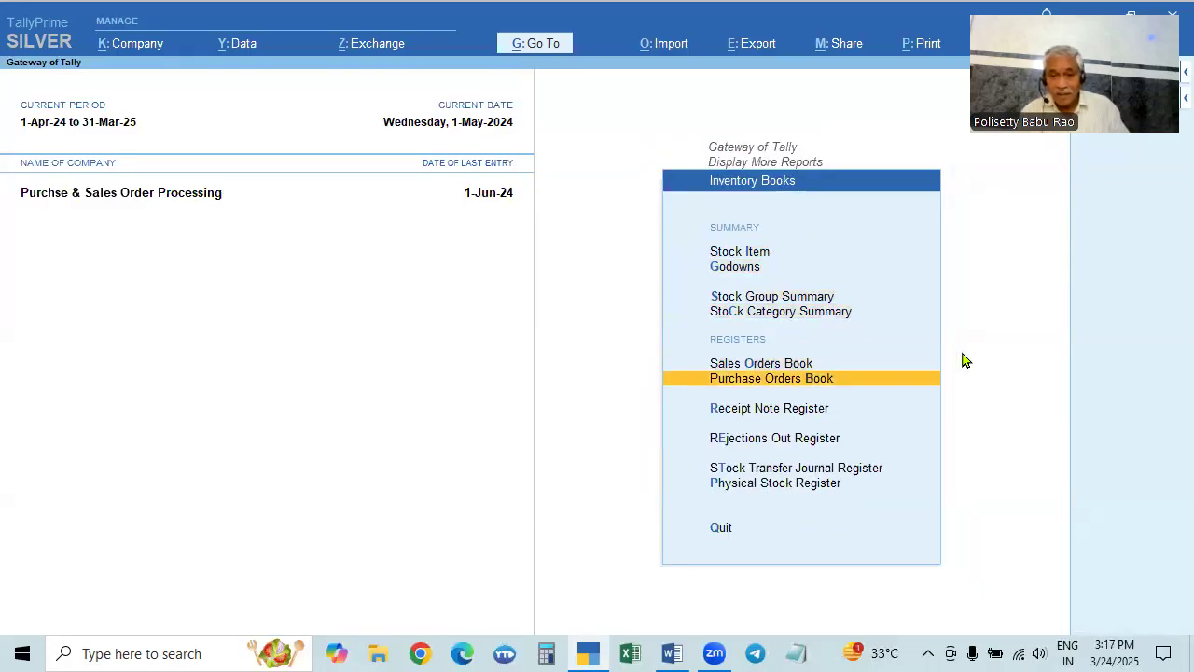
pyautogui.press('Down')
pyautogui.press('Down')
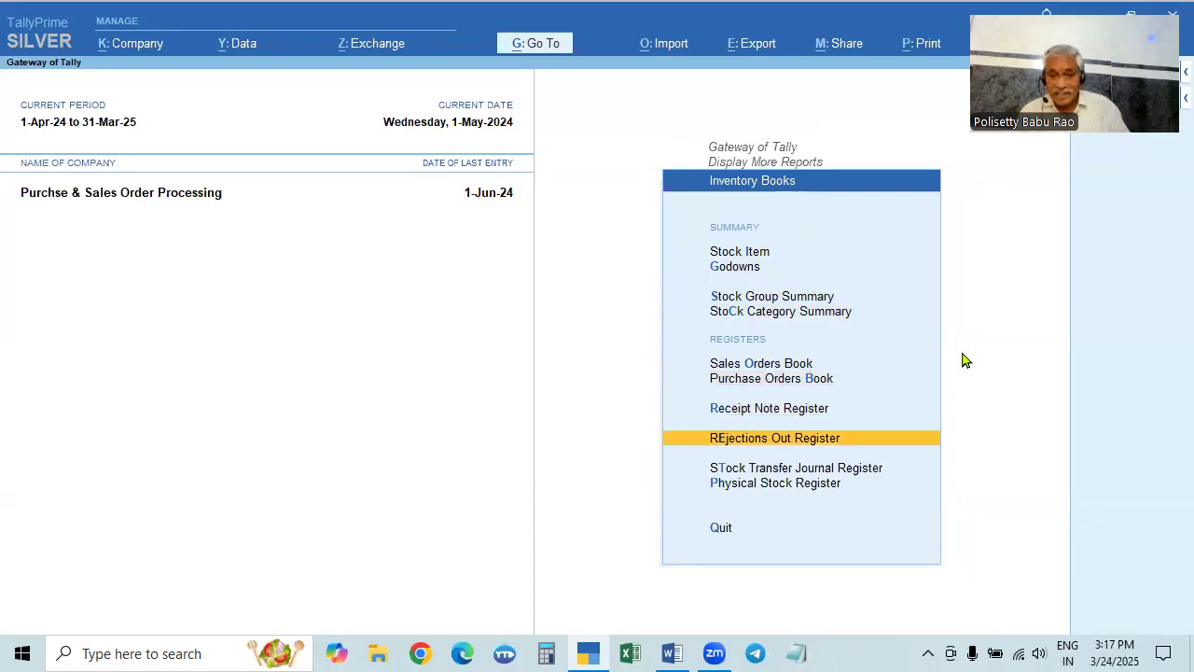
pyautogui.press('Up')
pyautogui.press('Up')
pyautogui.press('Up')
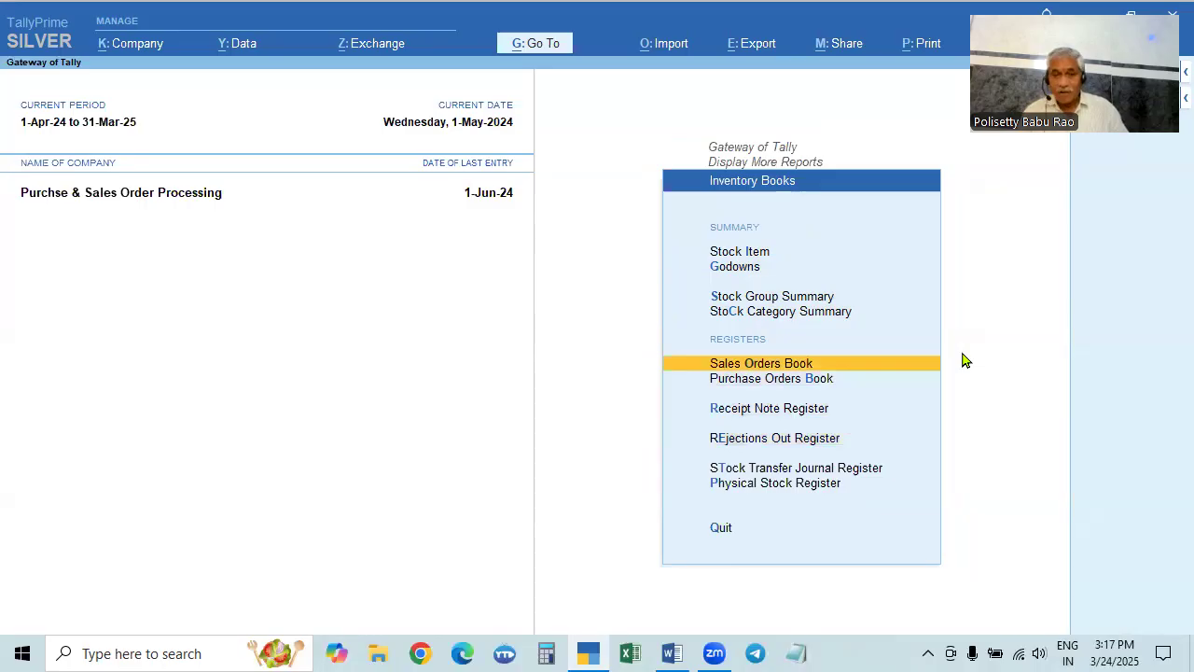
pyautogui.press('Return')
pyautogui.press('Up')
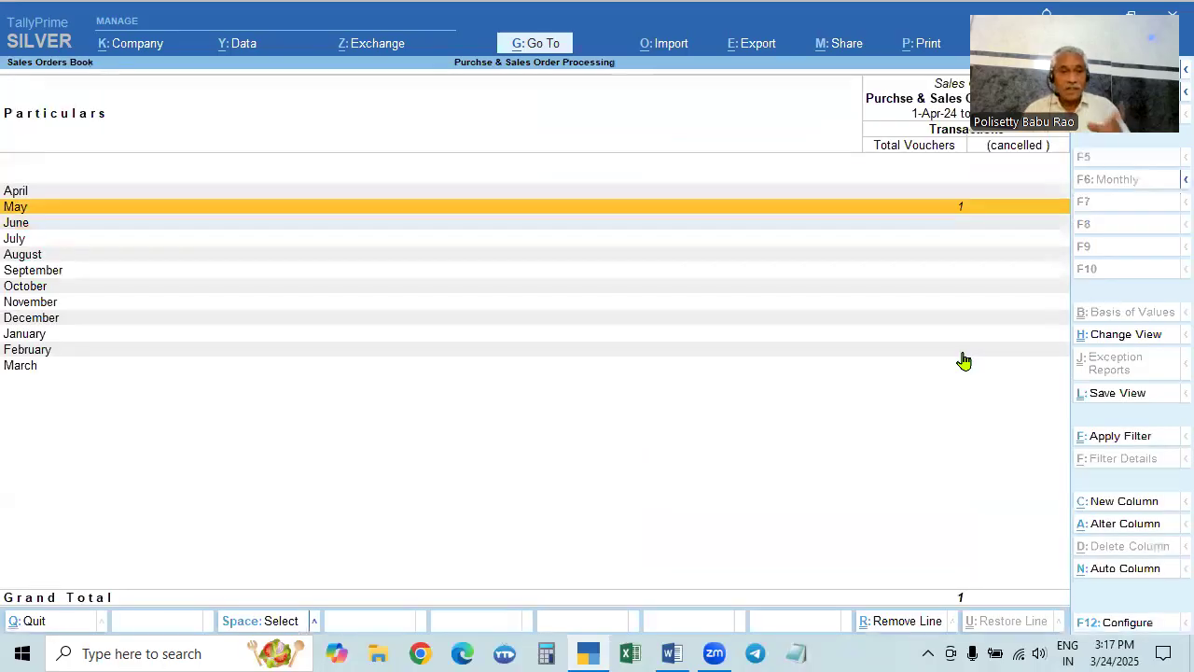
pyautogui.press('Return')
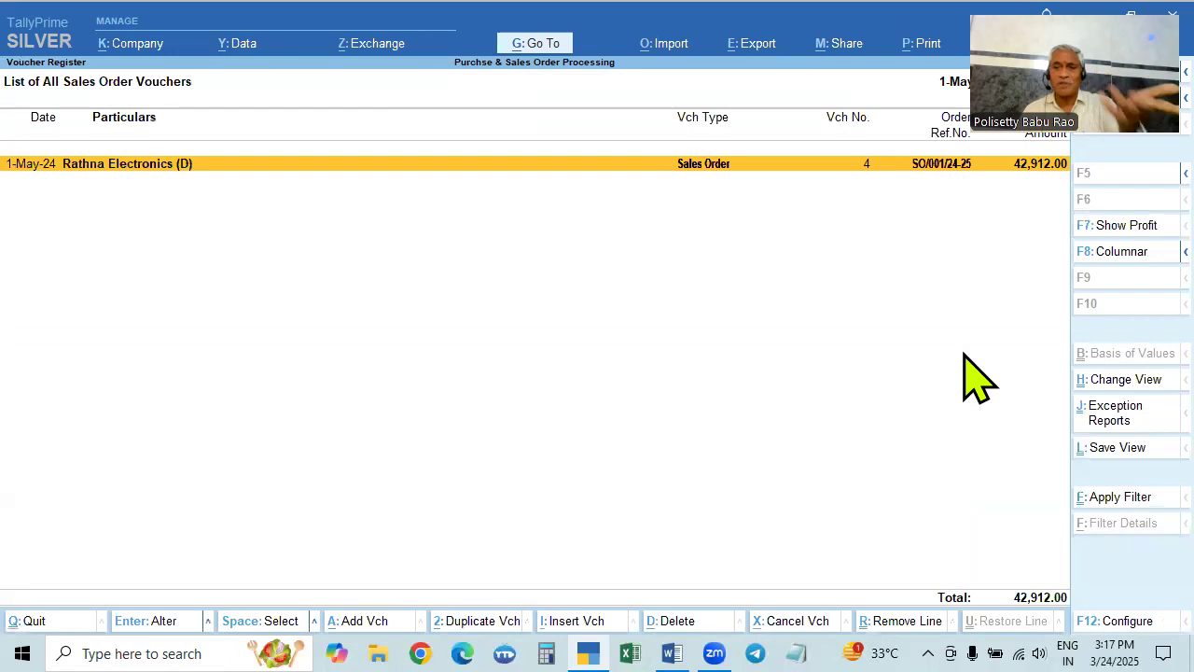
pyautogui.press('Escape')
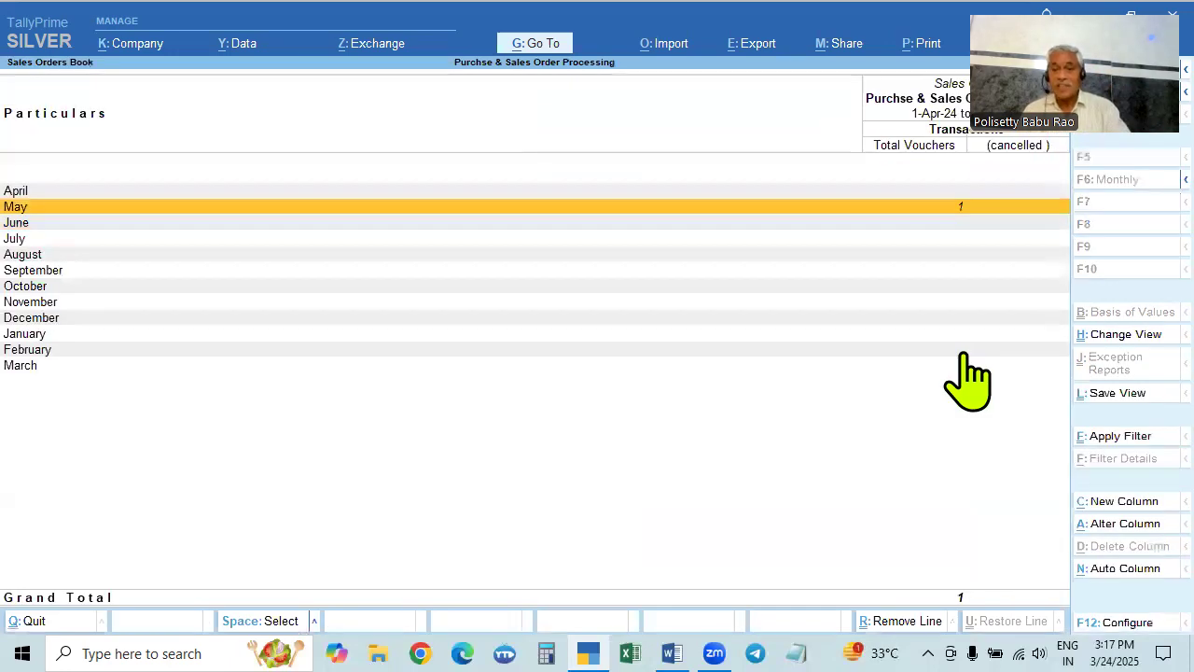
pyautogui.press('Escape')
# Step: Leave the Inventory Books and open the Sales Order Outstandings list in the Statements of Inventory
pyautogui.press('Down')
pyautogui.press('Down')
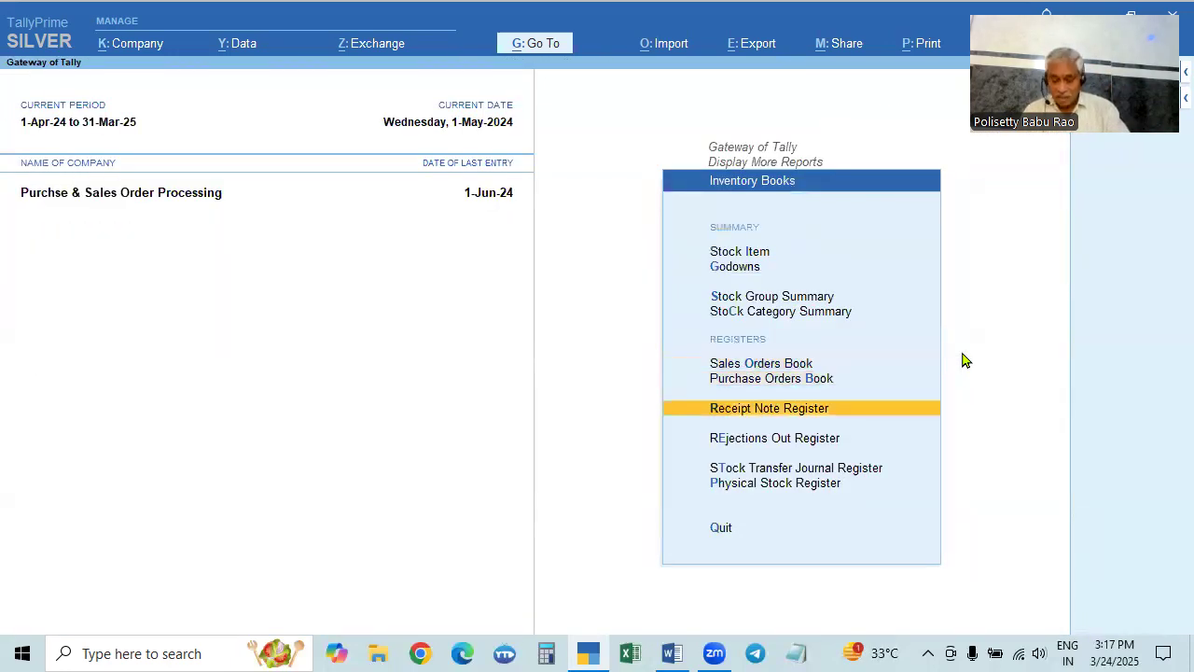
pyautogui.press('Escape')
pyautogui.press('Down')
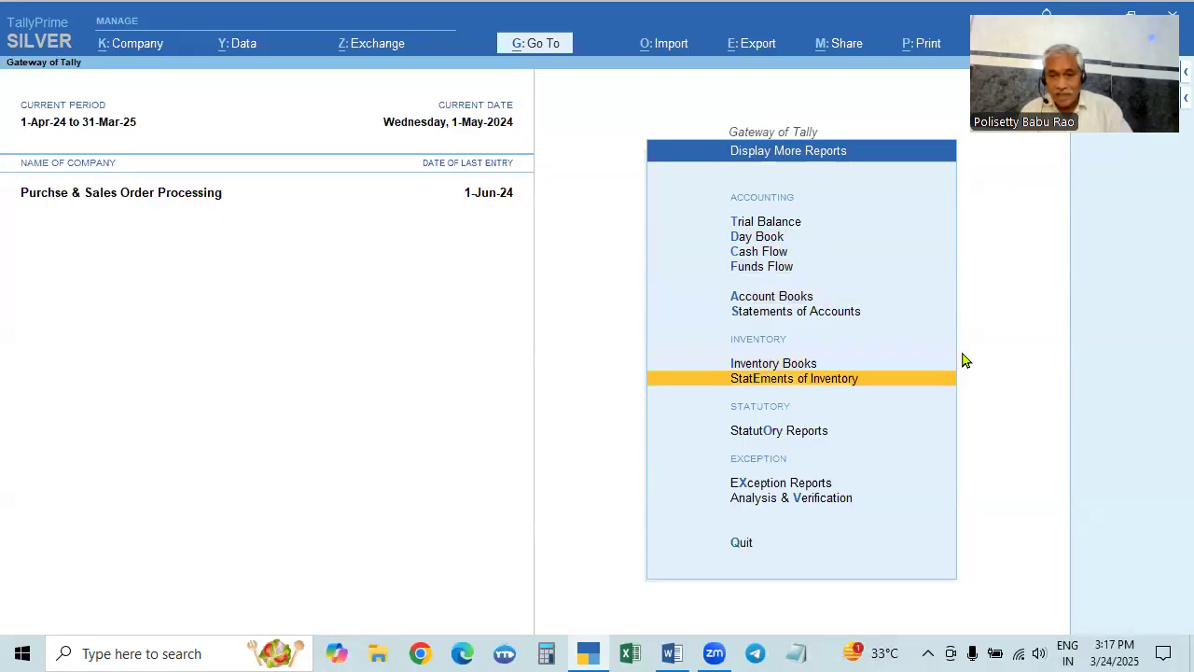
pyautogui.press('Return')
pyautogui.press('Down')
pyautogui.press('Down')
pyautogui.press('Down')
pyautogui.press('Down')
pyautogui.press('Down')
pyautogui.press('Down')
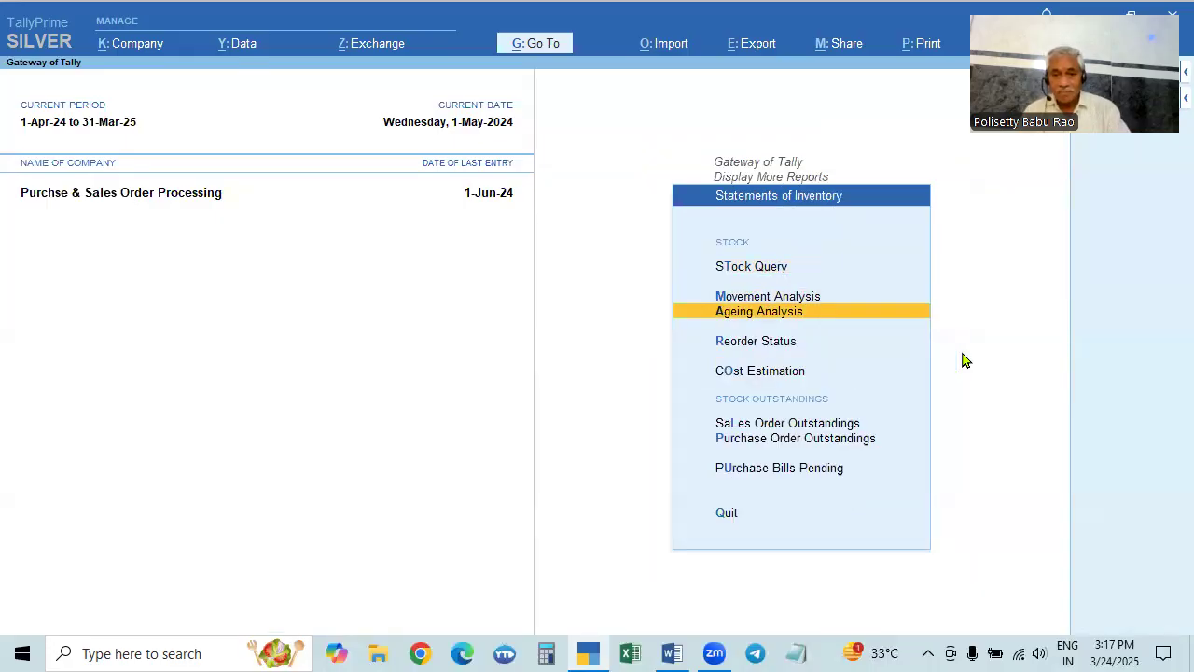
pyautogui.press('Up')
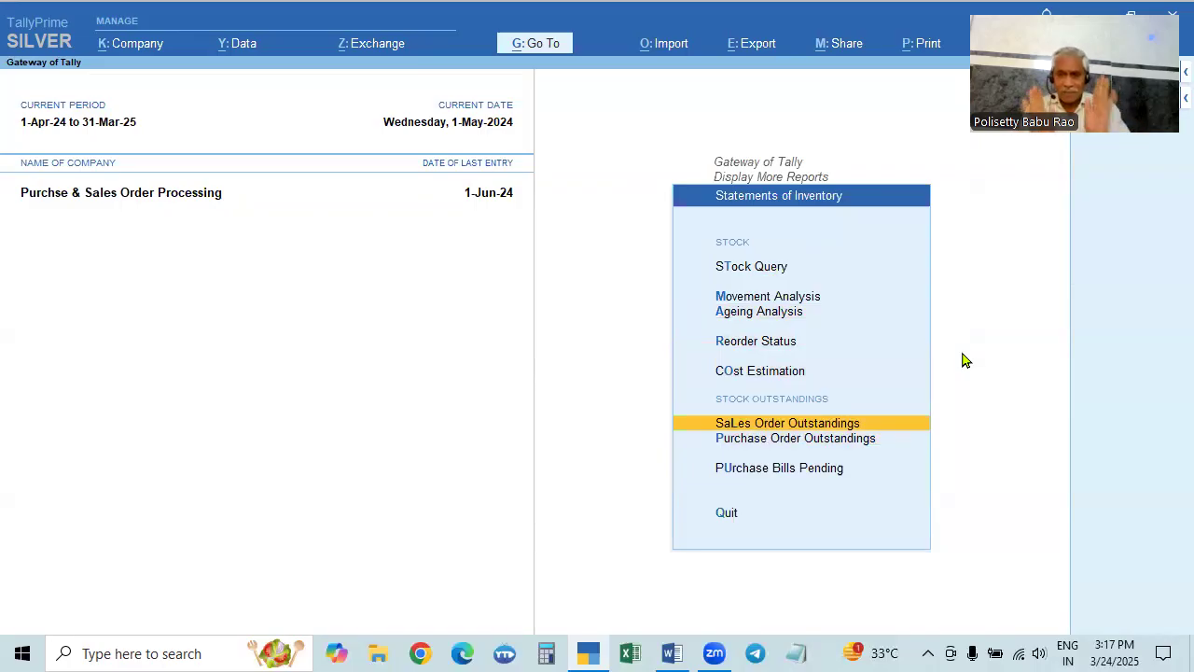
pyautogui.press('Return')
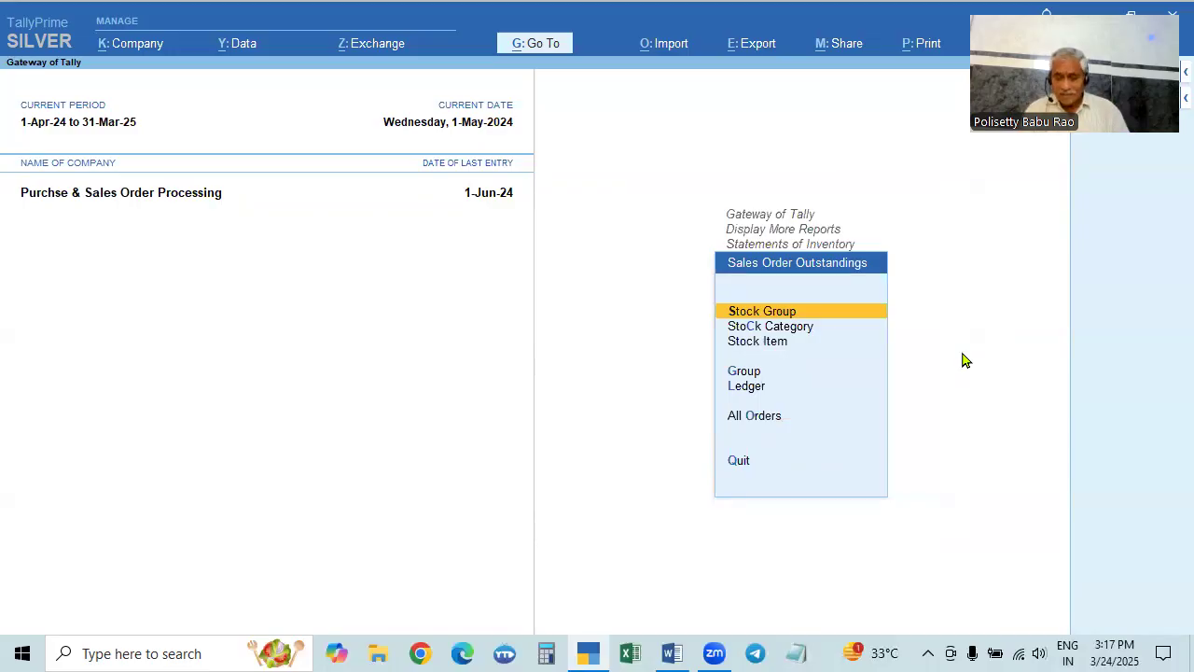
# Step: Examine the outstanding sales orders for the ledger Rathna Electronics (D), and close the report
pyautogui.press('Down')
pyautogui.press('Down')
pyautogui.press('Down')
pyautogui.press('Down')
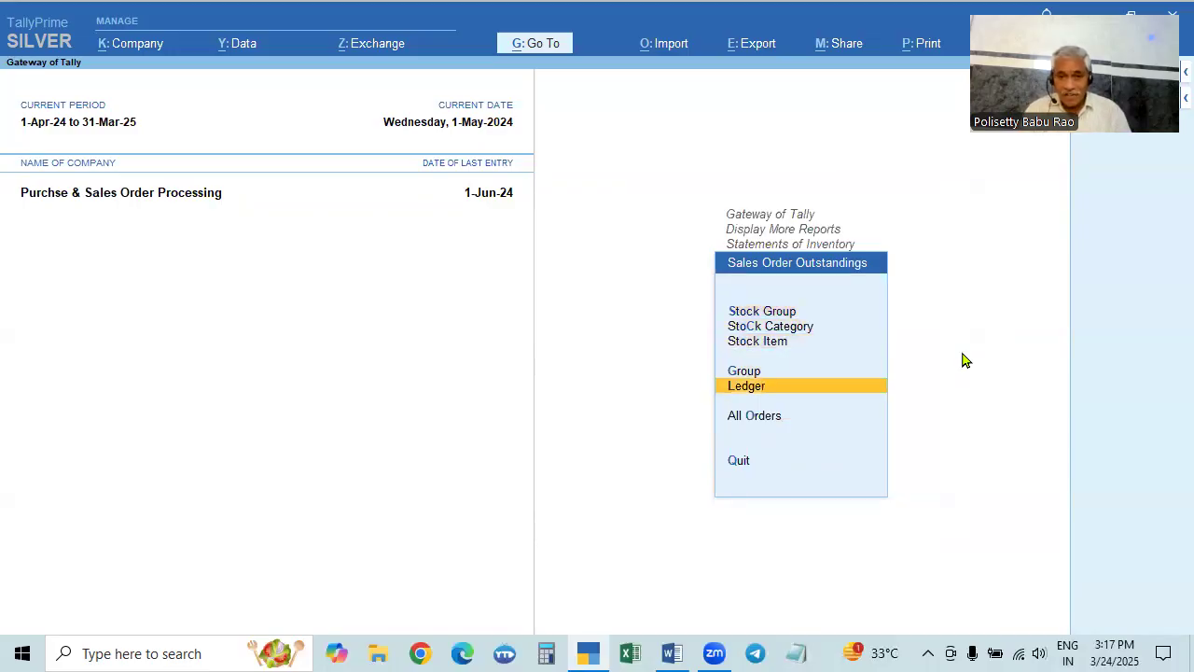
pyautogui.press('Up')
pyautogui.press('Up')
pyautogui.press('Up')
pyautogui.press('Up')
pyautogui.press('Down')
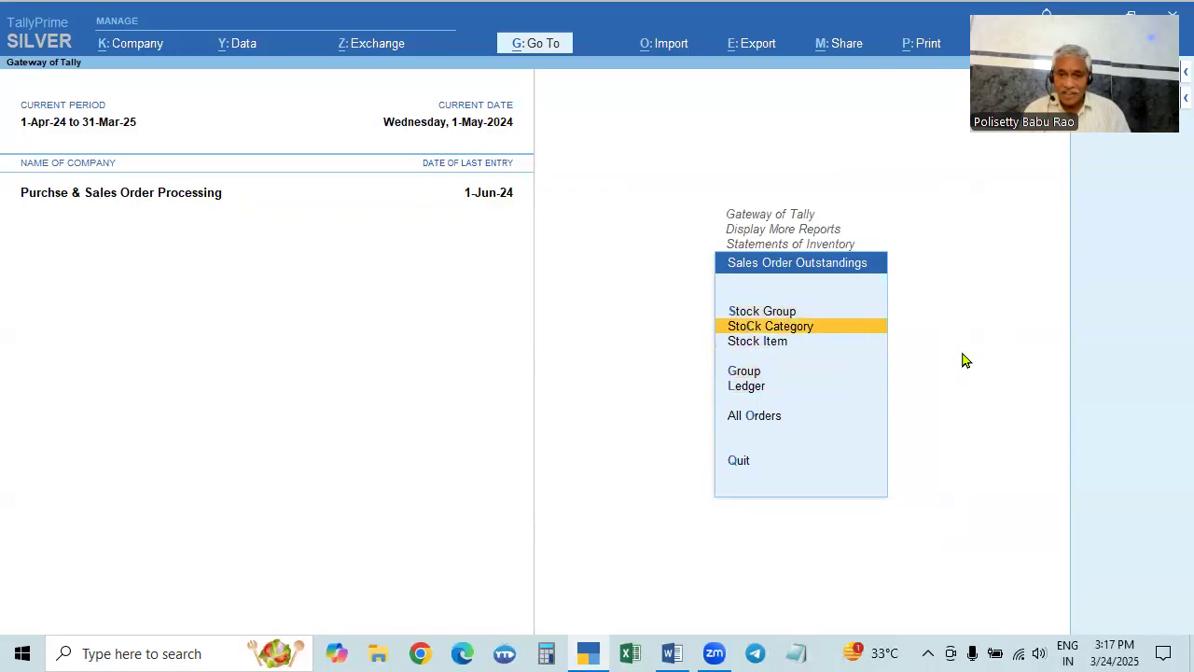
pyautogui.press('Down')
pyautogui.press('Down')
pyautogui.press('Down')
pyautogui.press('Return')
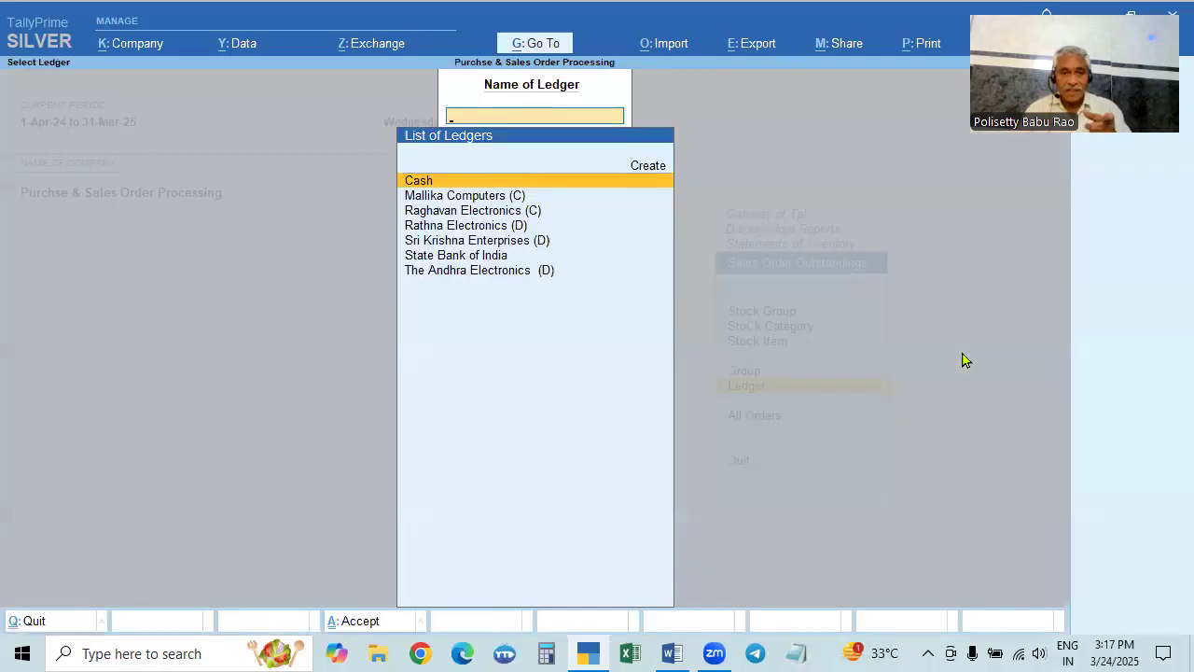
pyautogui.press('Down')
pyautogui.press('Down')
pyautogui.press('Down')
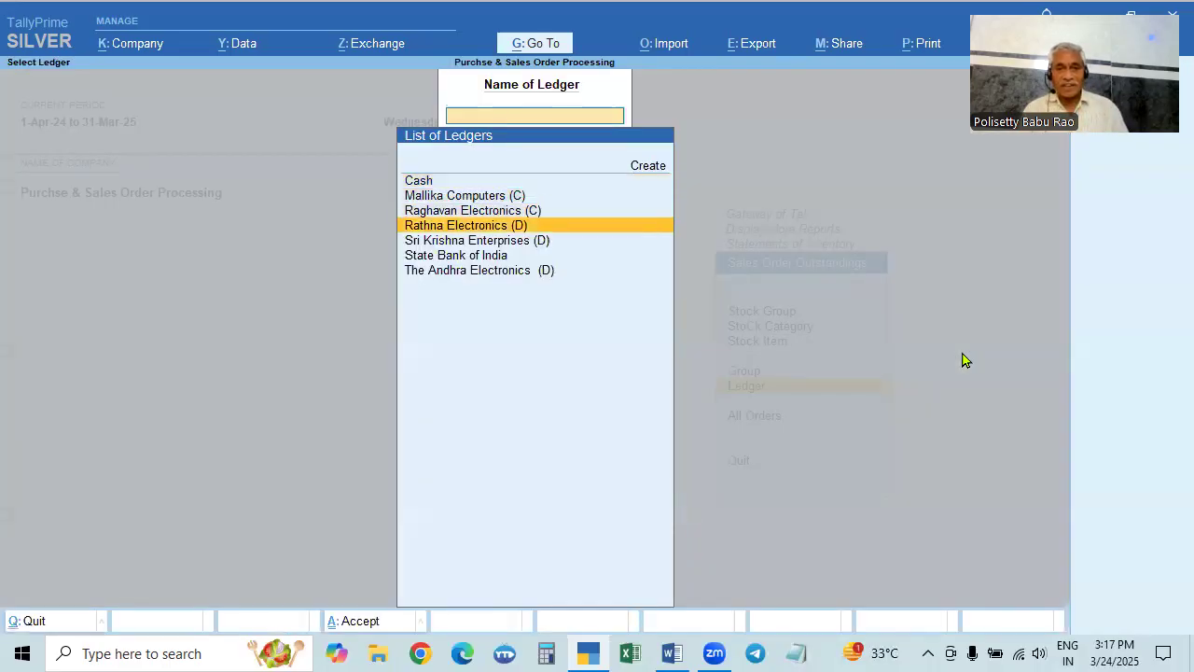
pyautogui.press('Return')
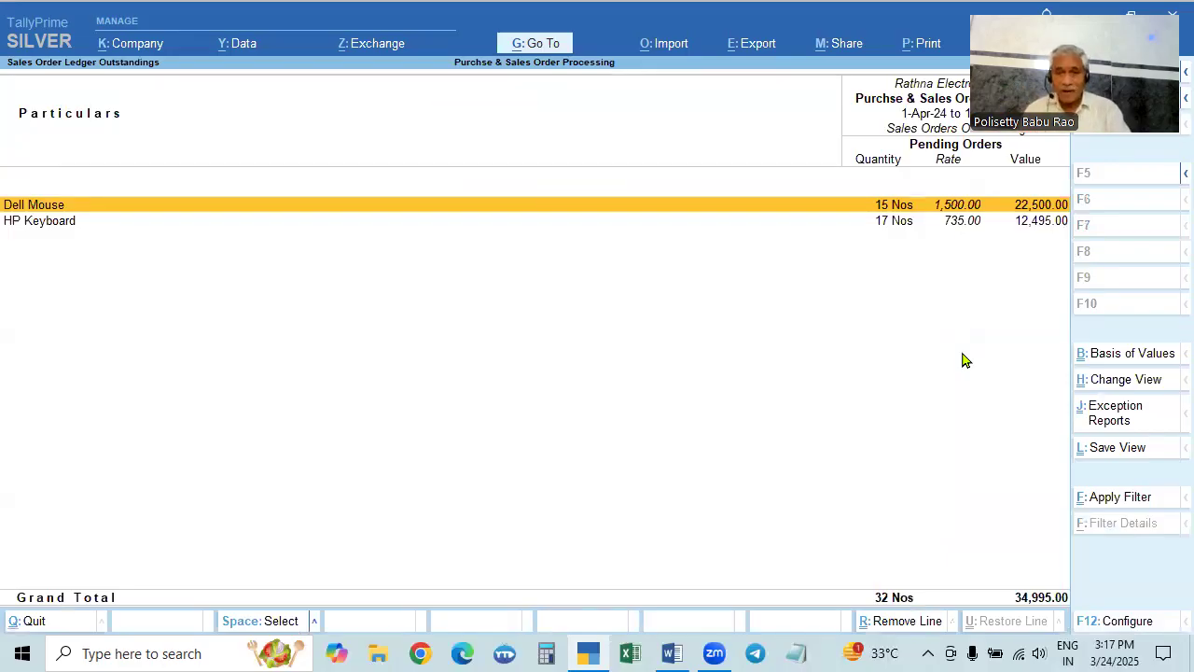
pyautogui.press('Escape')
pyautogui.press('Escape')
pyautogui.press('Escape')
# Step: Show all outstanding sales orders and expand the HP Keyboard line to examine the vouchers behind its balance quantity
pyautogui.press('Down')
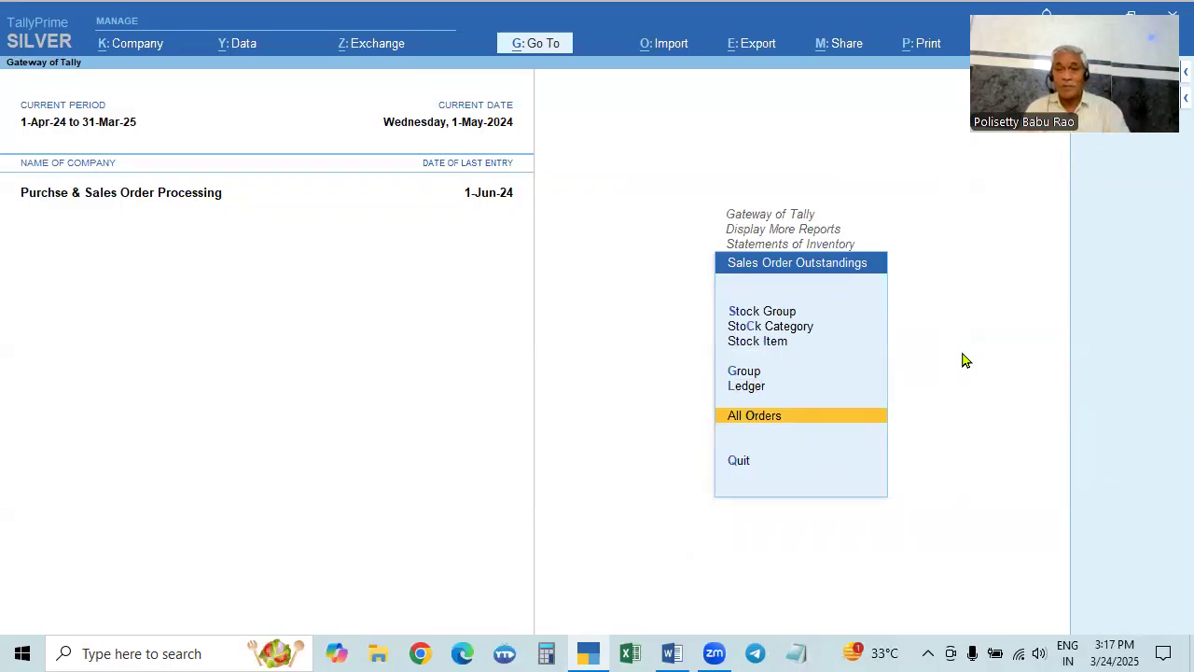
pyautogui.press('Return')
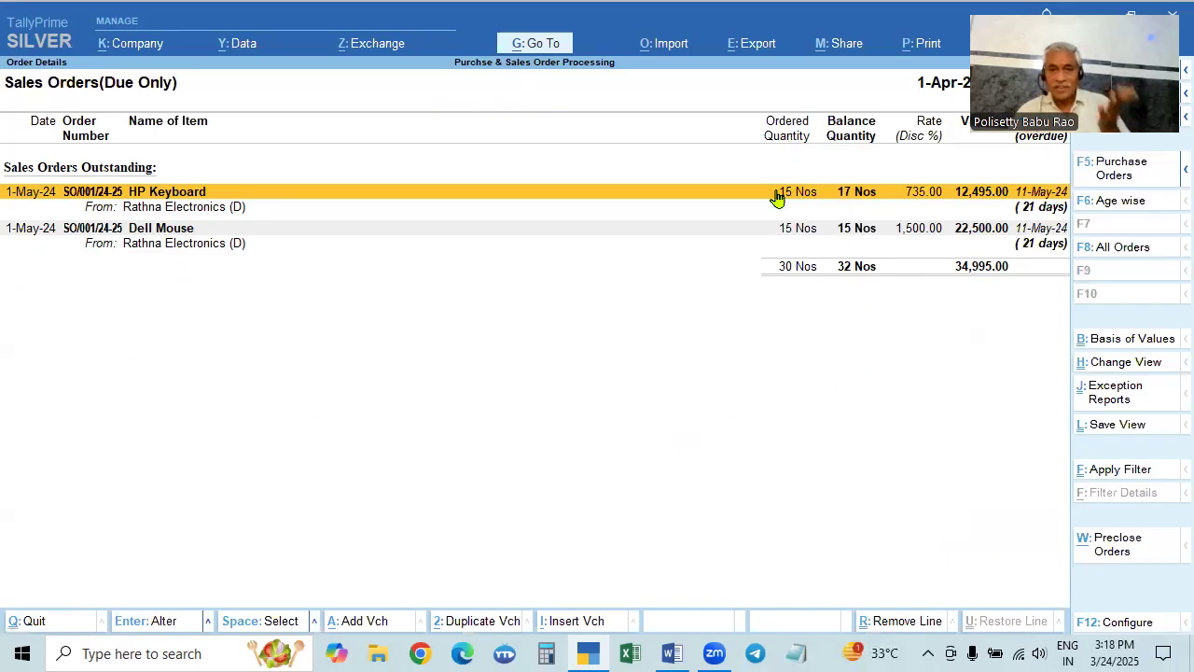
pyautogui.click(866, 198)
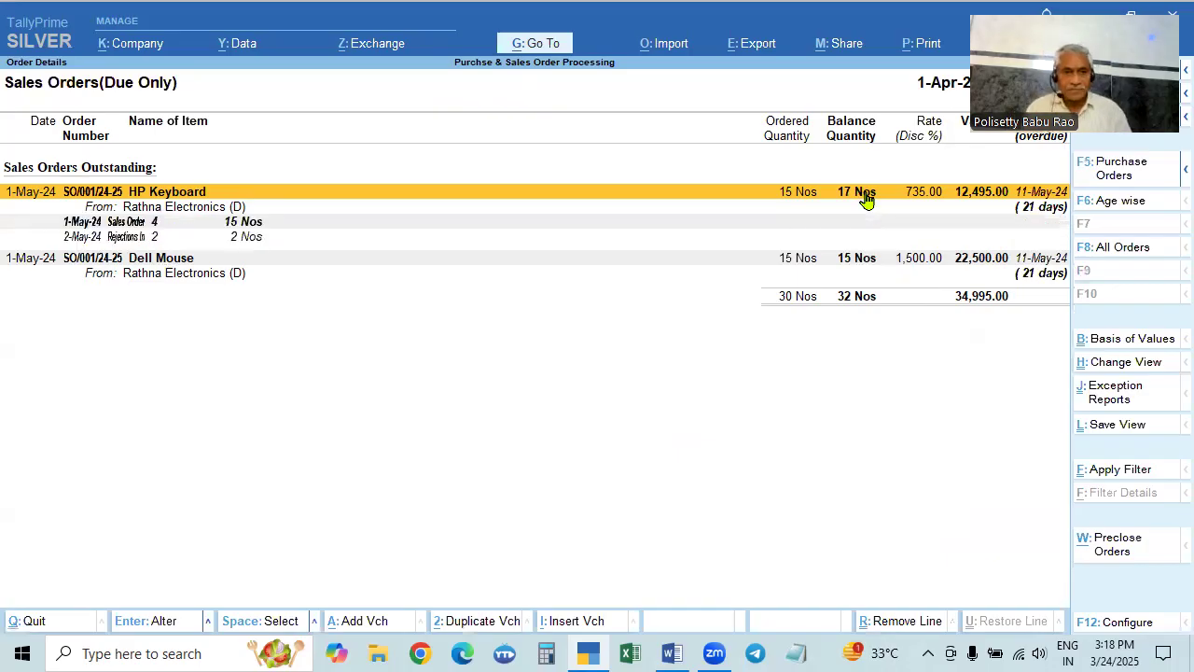
# Step: Delete the 2-May-24 Rejections In voucher for 2 Nos of HP Keyboard listed under order SO/001/24-25
pyautogui.press('Down')
pyautogui.press('Down')
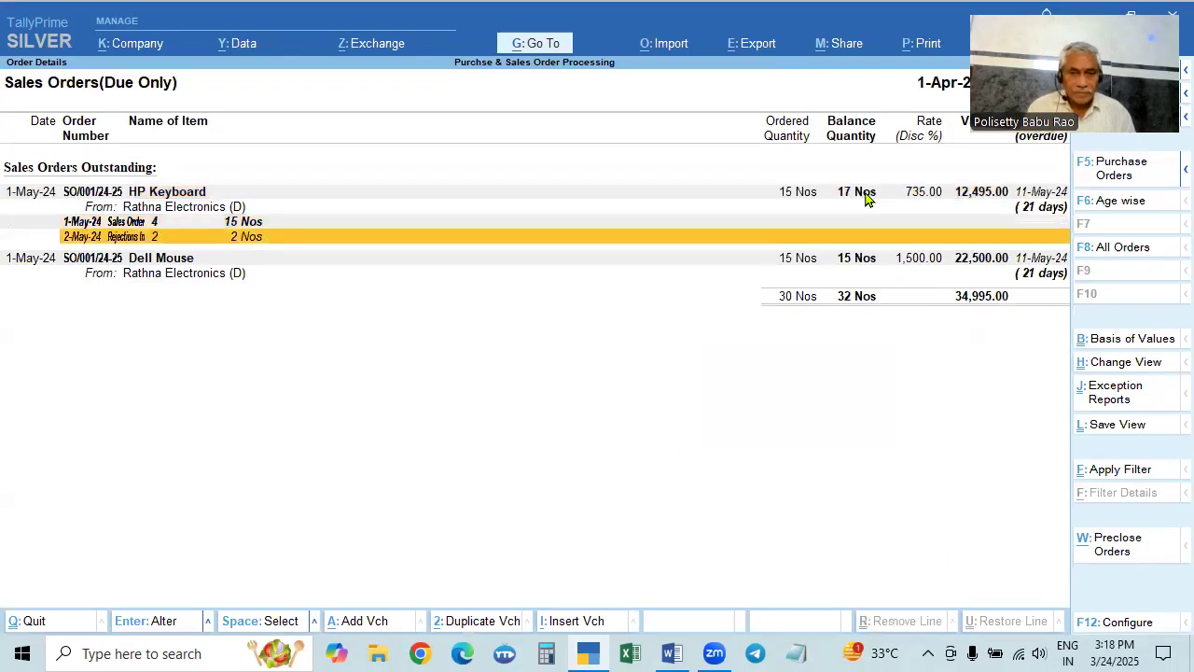
pyautogui.press('Return')
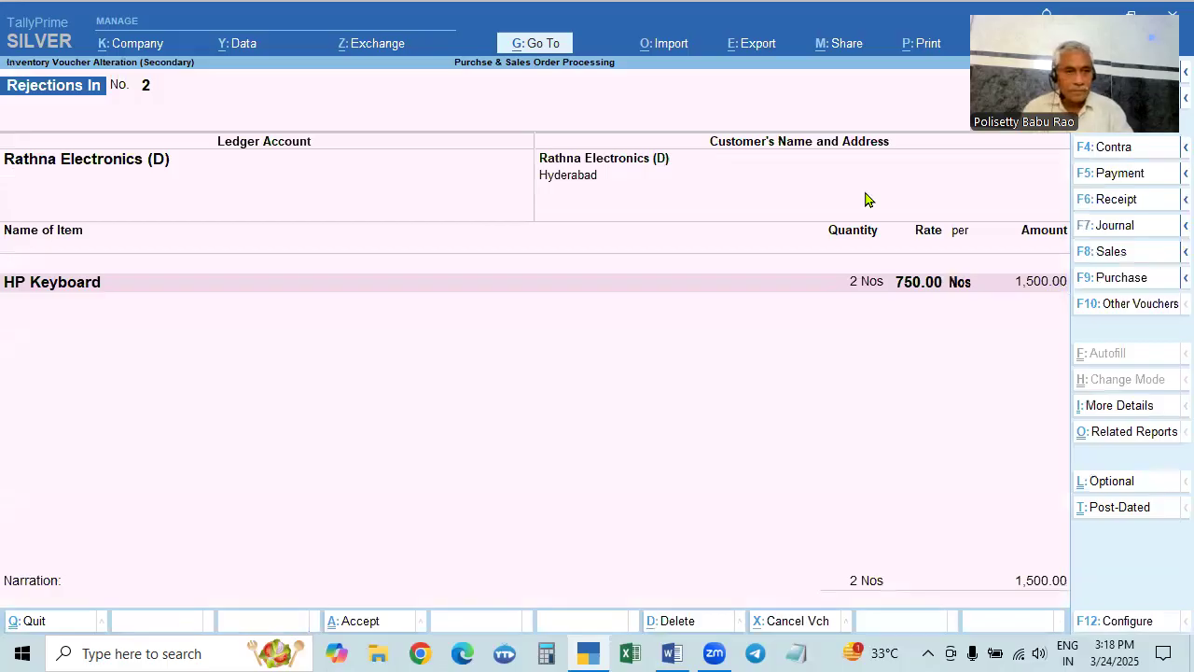
pyautogui.hotkey('alt', 'd')
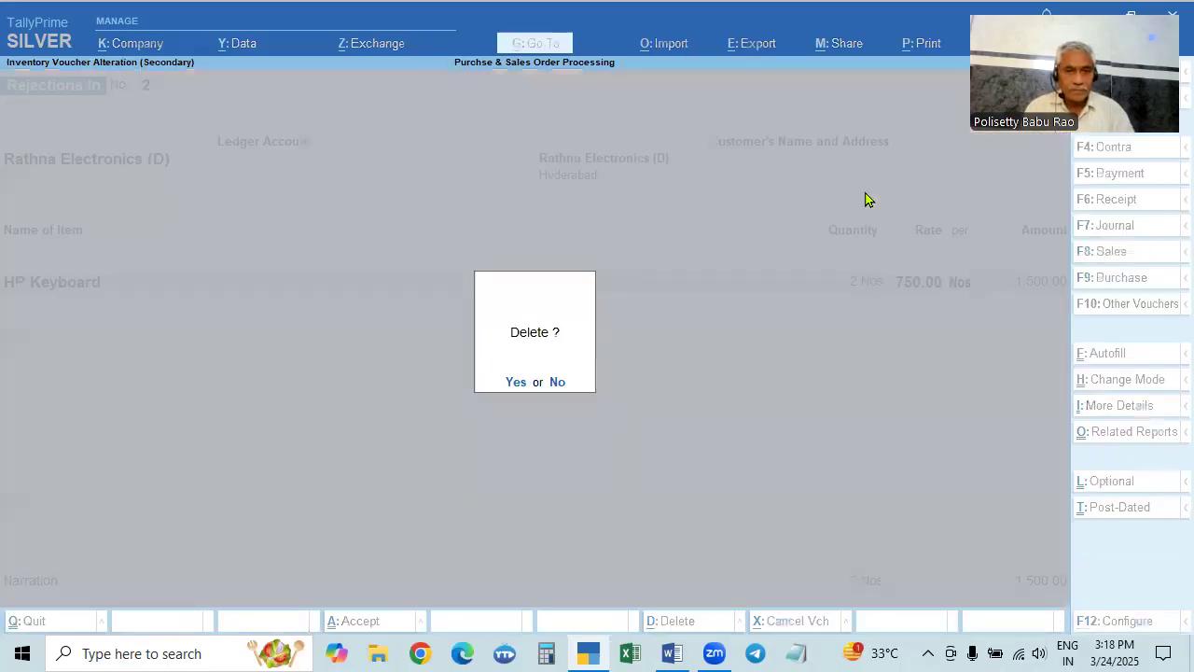
pyautogui.press('y')
pyautogui.press('Down')
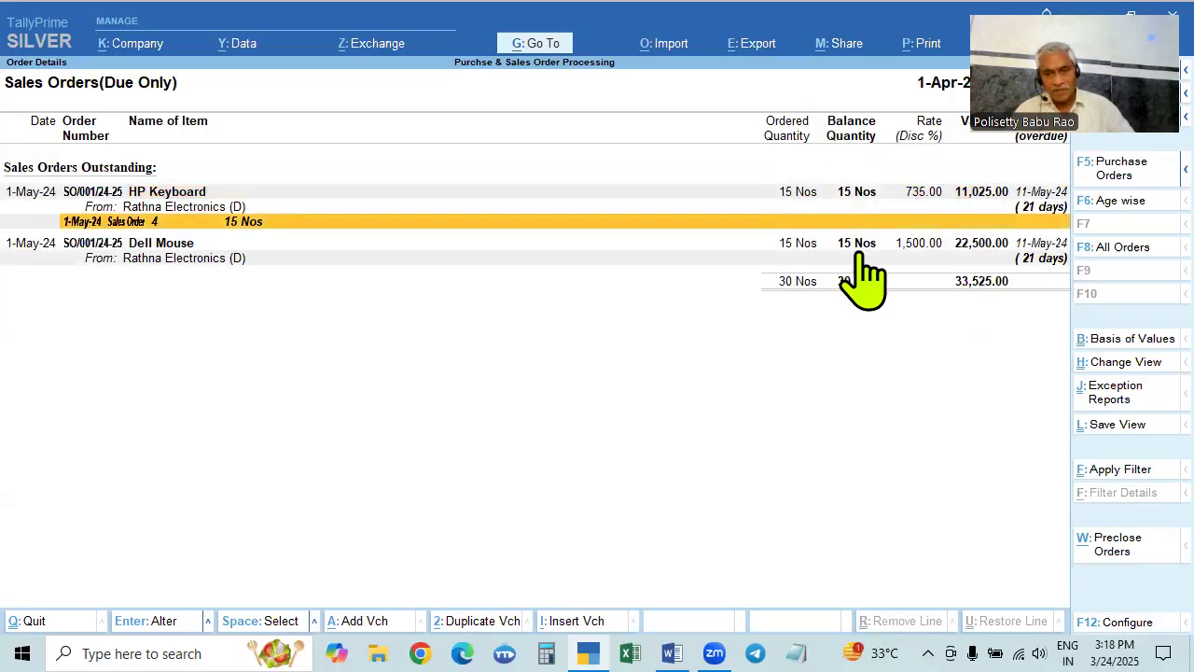
# Step: Close the outstanding orders report, return to the Gateway of Tally and start voucher entry
pyautogui.press('Escape')
pyautogui.press('Escape')
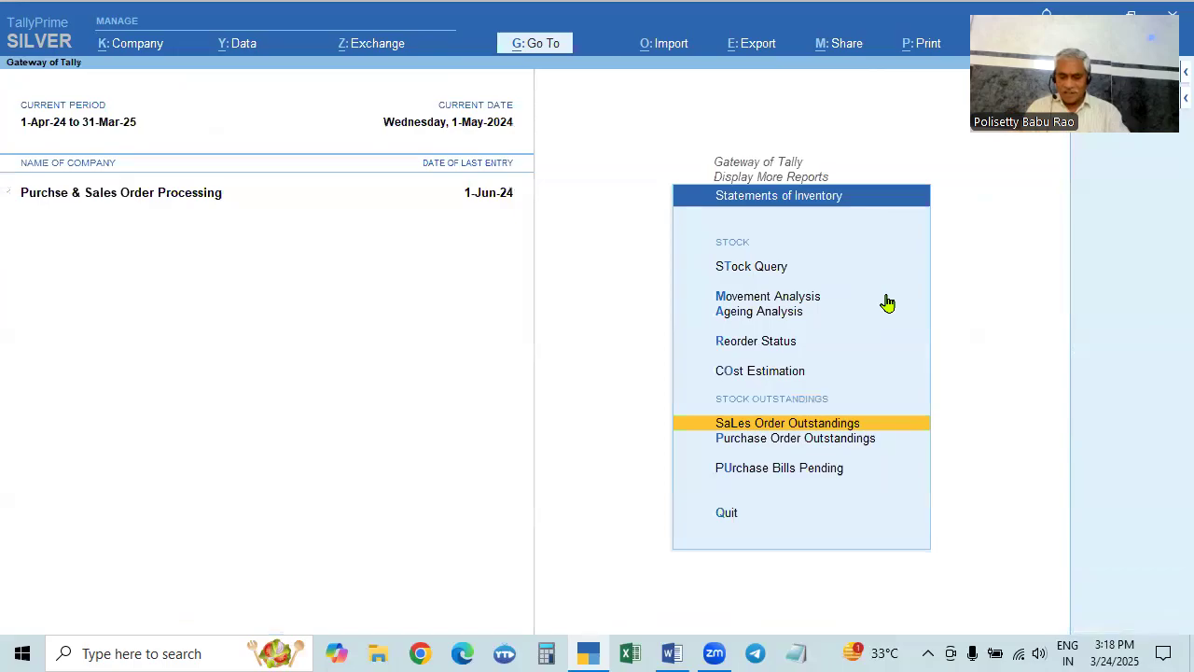
pyautogui.press('Escape')
pyautogui.press('Escape')
pyautogui.press('Escape')
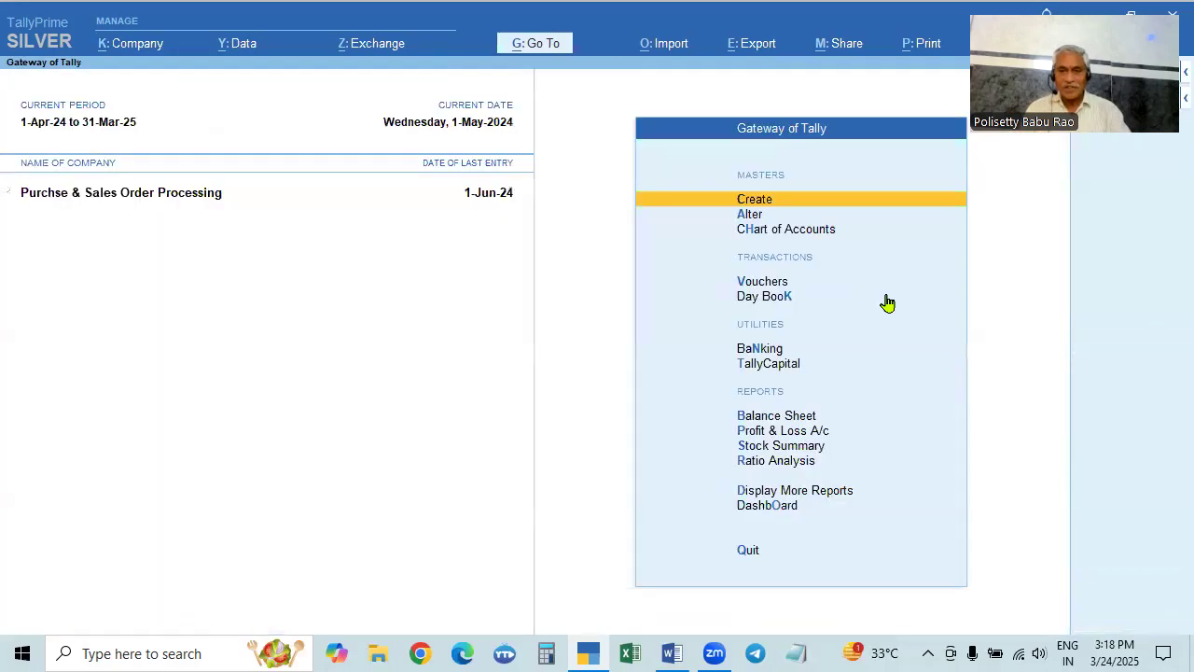
pyautogui.press('Down')
pyautogui.press('Down')
pyautogui.press('Down')
pyautogui.press('Return')
# Step: Switch to the ASSIGNMENT PROBLEMS document in Word, read the Delivery Note DC/001 details of Problem 1, and return to TallyPrime
pyautogui.hotkey('alt', 'Tab')
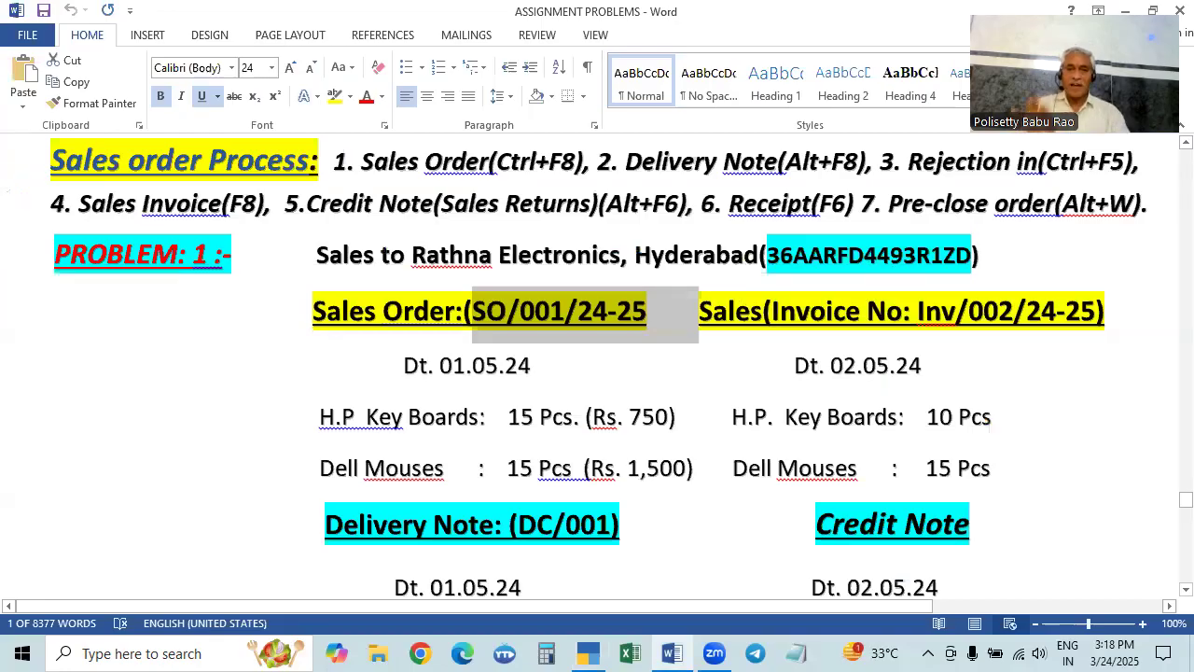
pyautogui.hotkey('alt', 'Tab')
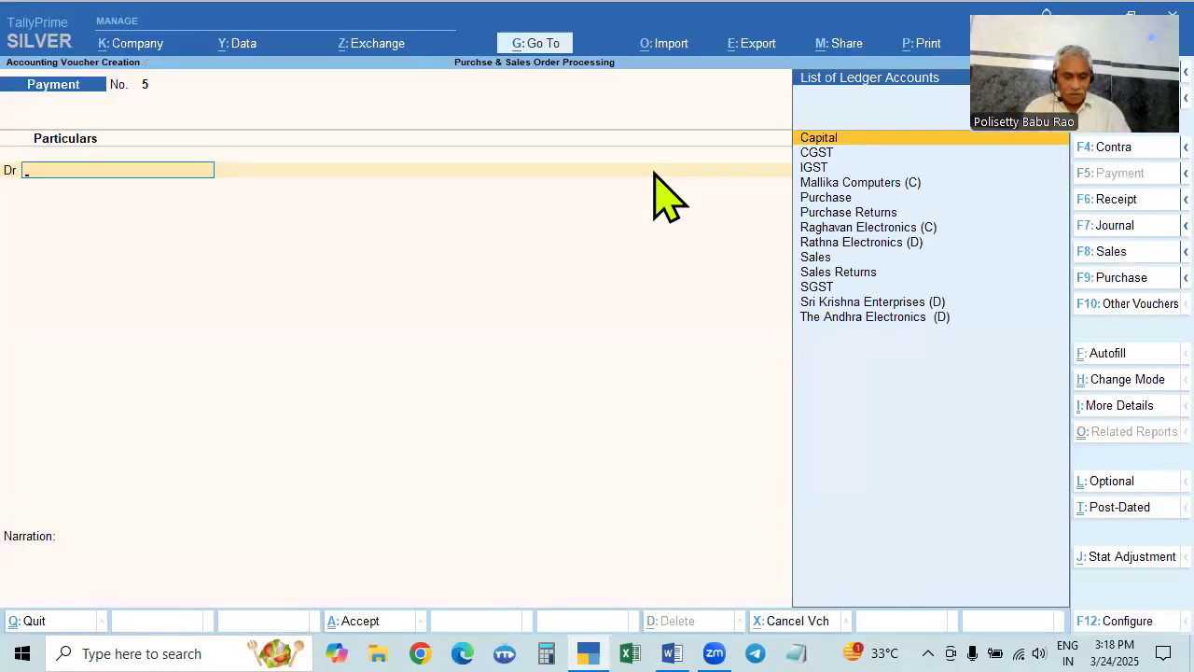
pyautogui.hotkey('alt', 'Tab')
pyautogui.scroll(-3, 625, 457)
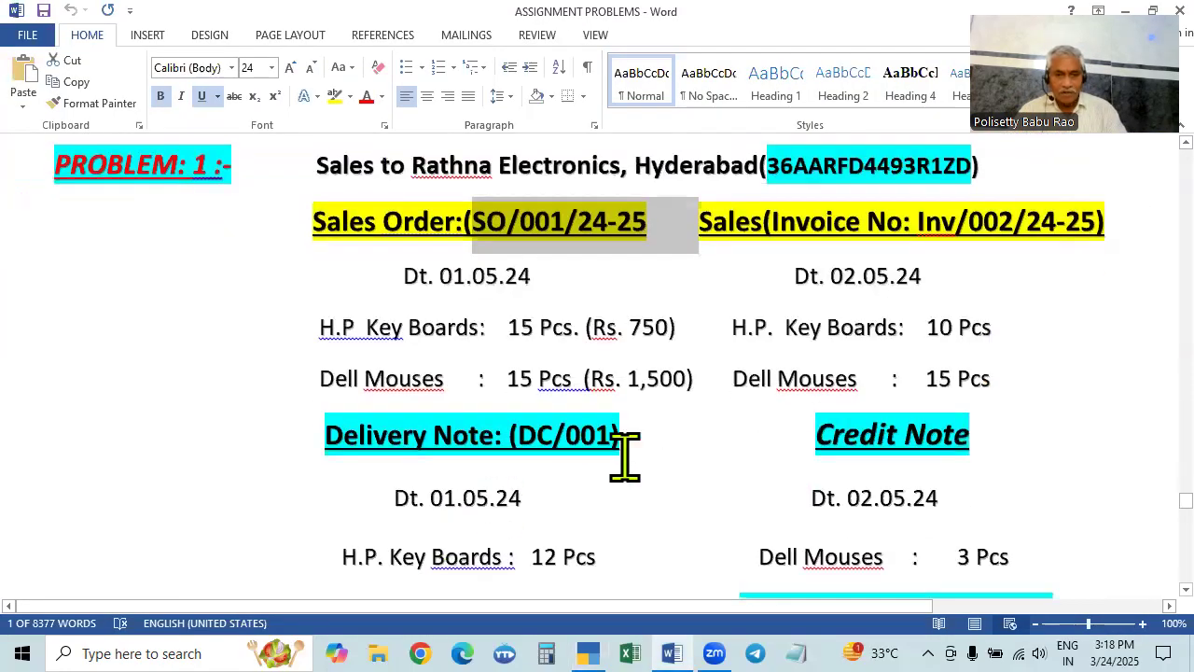
pyautogui.hotkey('alt', 'Tab')
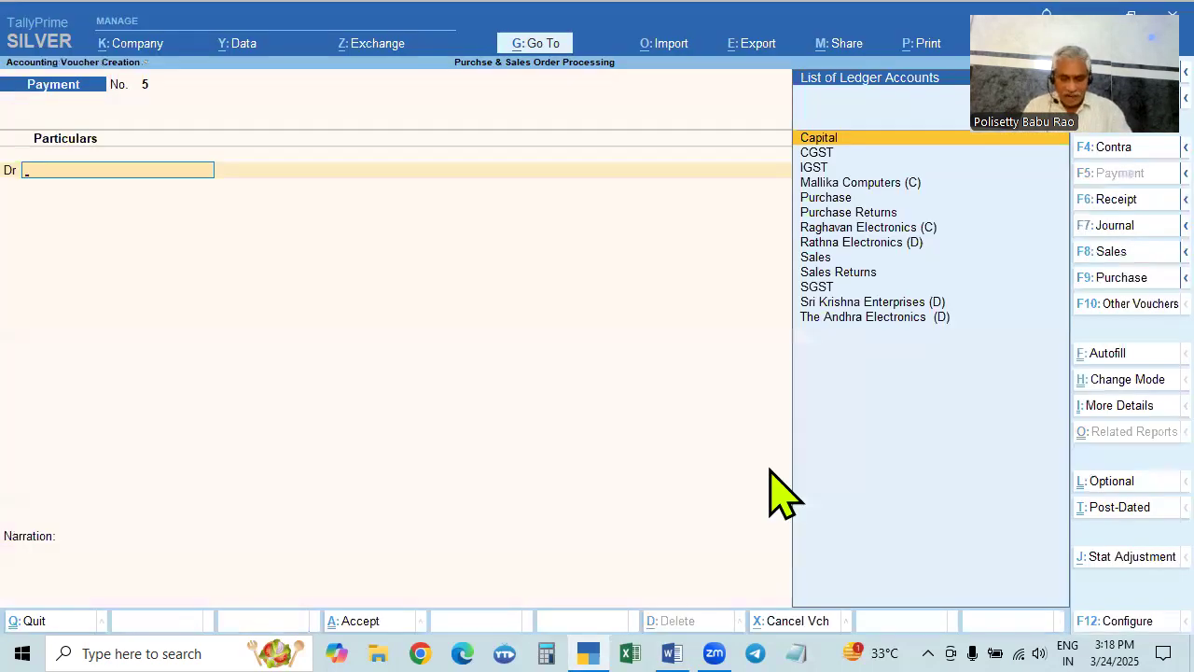
# Step: Open the list of other voucher types and show the inactive ones, including Delivery Note
pyautogui.click(1119, 304)
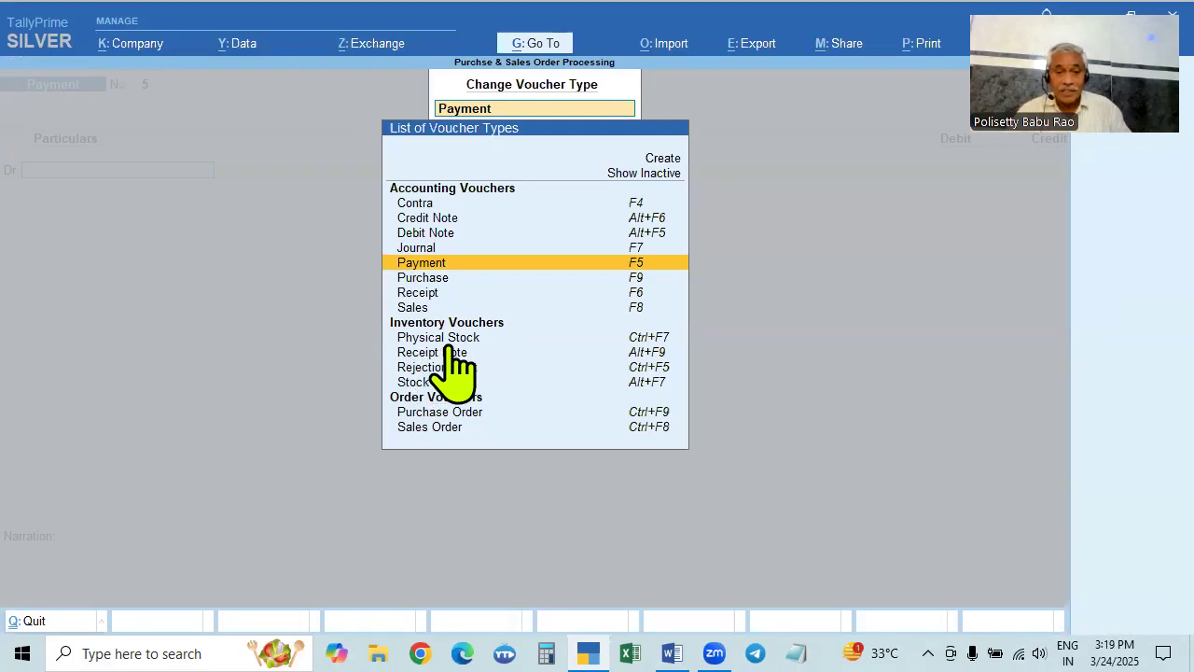
pyautogui.press('BackSpace')
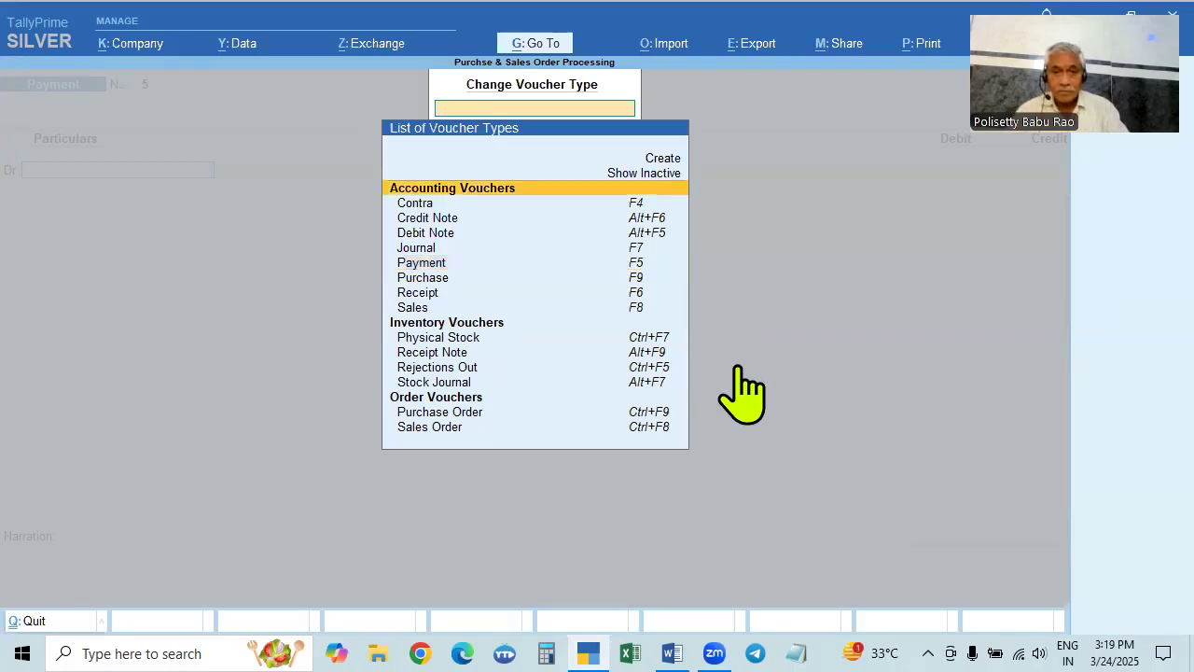
pyautogui.press('Up')
pyautogui.press('Up')
pyautogui.press('Down')
pyautogui.press('Down')
pyautogui.press('Down')
pyautogui.press('Down')
pyautogui.press('Down')
pyautogui.press('Down')
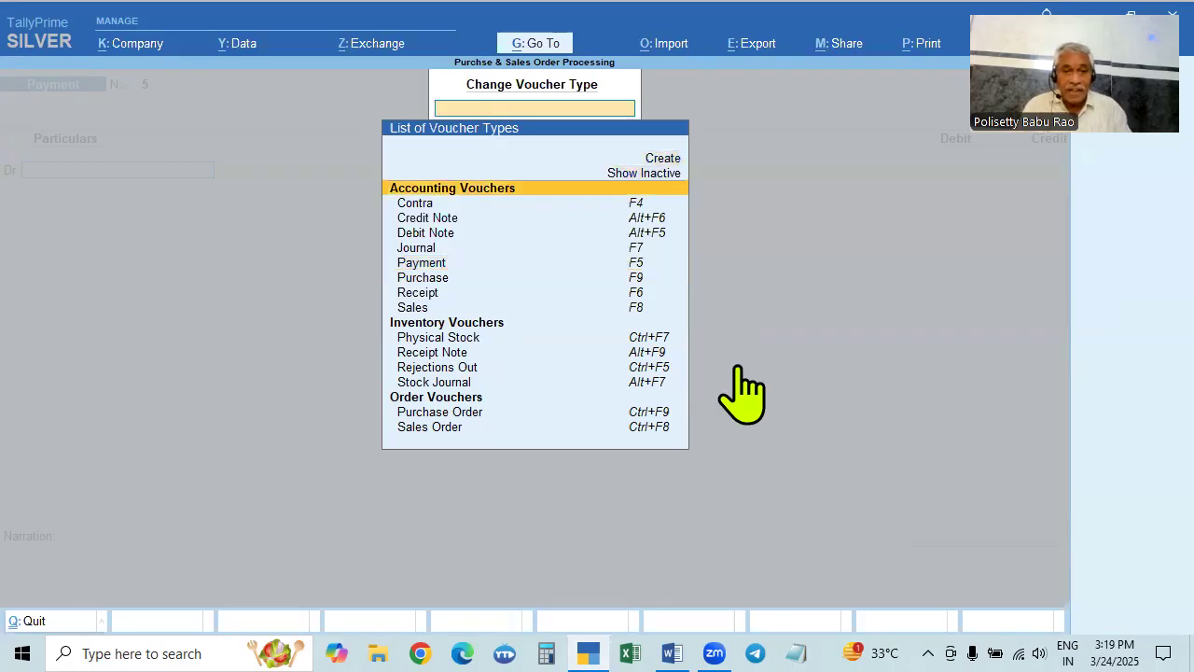
pyautogui.press('Down')
pyautogui.press('Up')
pyautogui.press('Up')
pyautogui.press('Up')
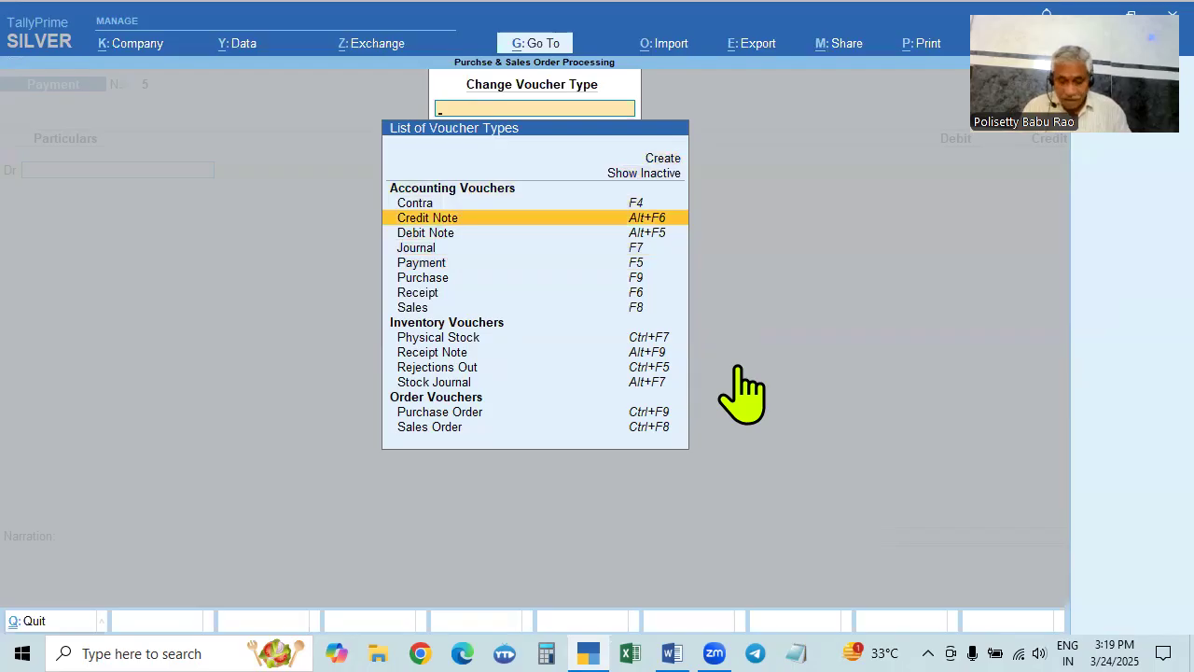
pyautogui.press('Up')
pyautogui.press('Up')
pyautogui.press('Up')
pyautogui.press('Return')
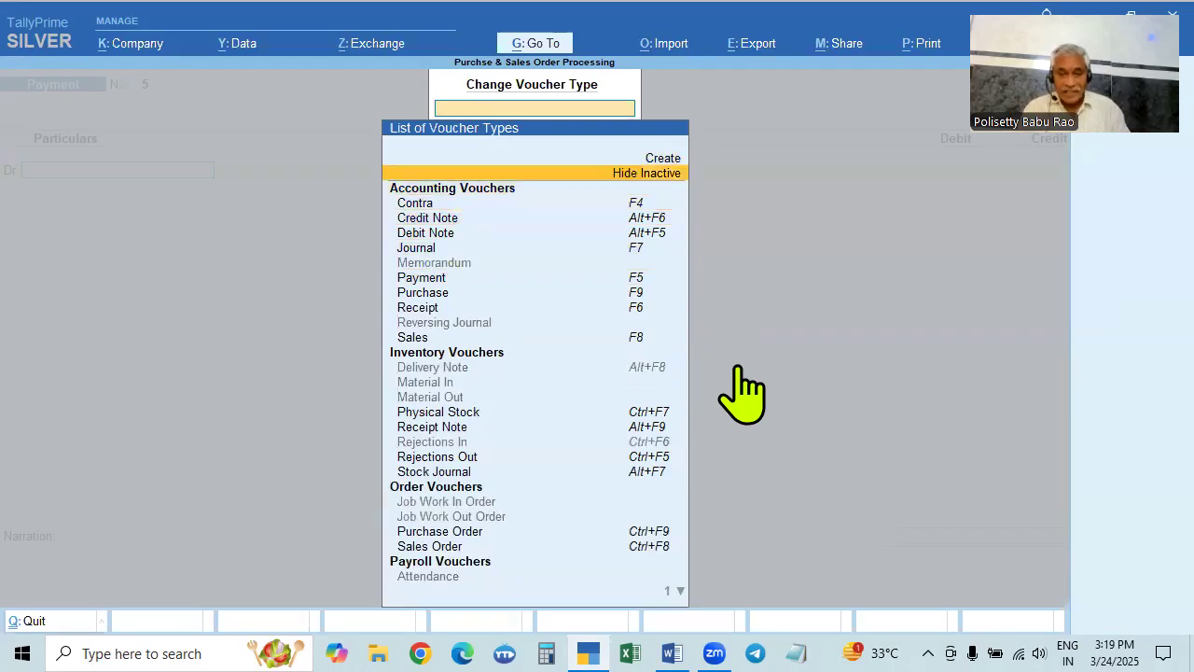
# Step: Choose the inactive Delivery Note voucher type and activate it to start a new delivery note
pyautogui.press('Down')
pyautogui.press('Down')
pyautogui.press('Down')
pyautogui.press('Down')
pyautogui.press('Down')
pyautogui.press('Down')
pyautogui.press('Down')
pyautogui.press('Down')
pyautogui.press('Down')
pyautogui.press('Down')
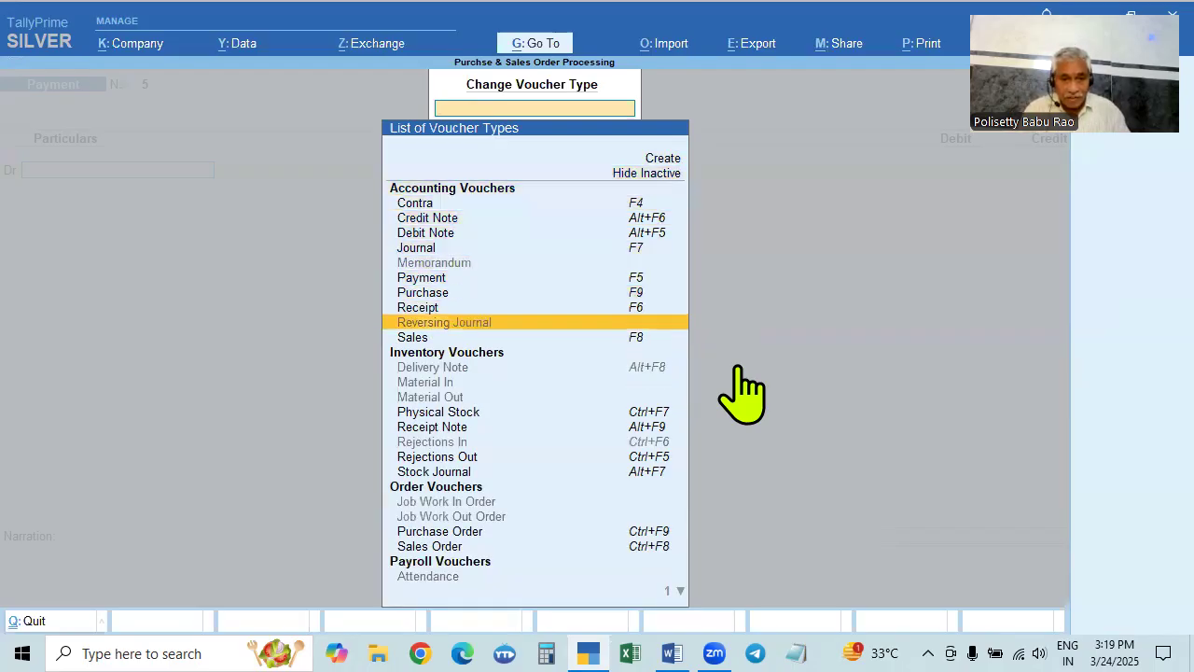
pyautogui.press('Down')
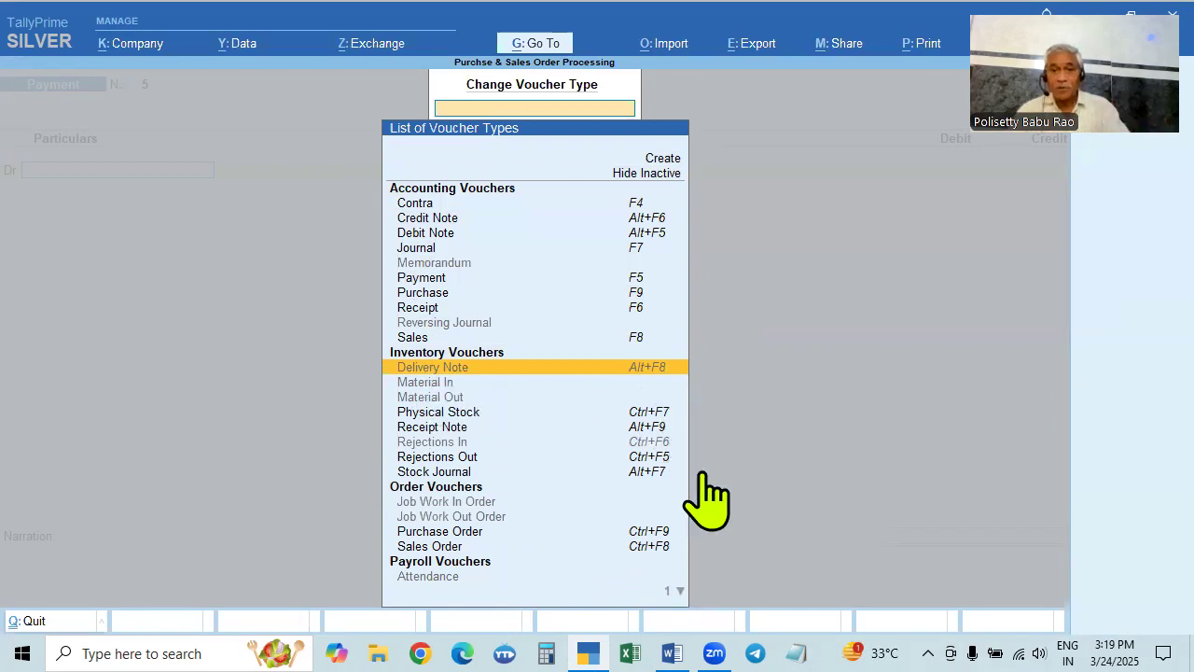
pyautogui.press('Return')
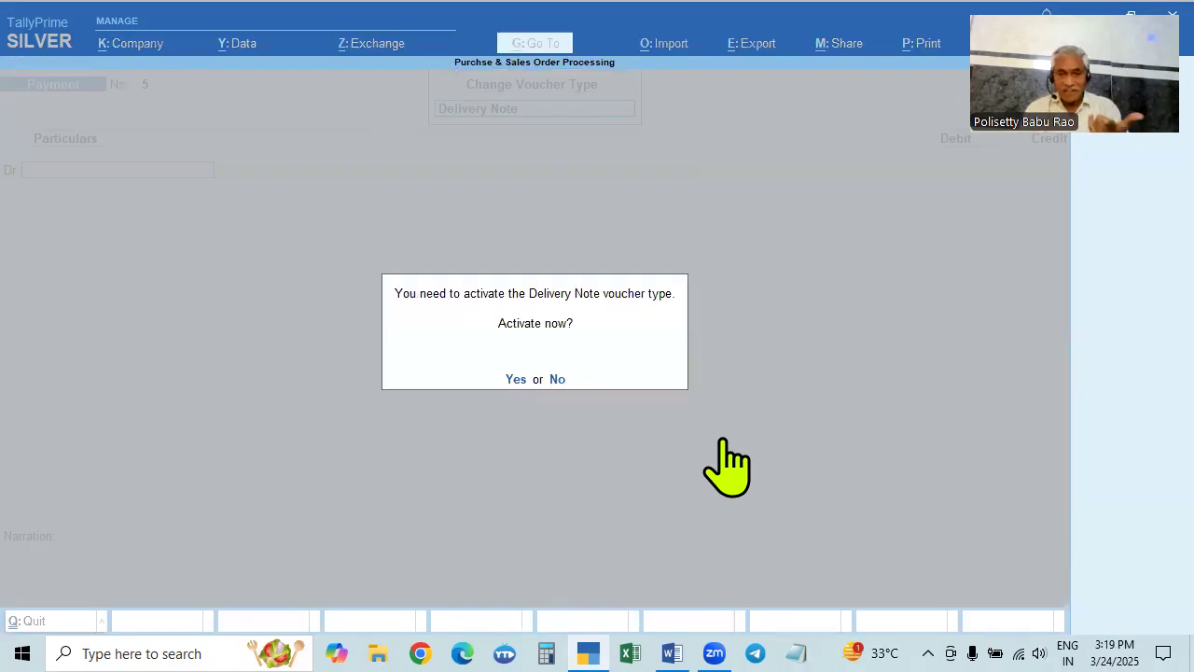
pyautogui.press('y')
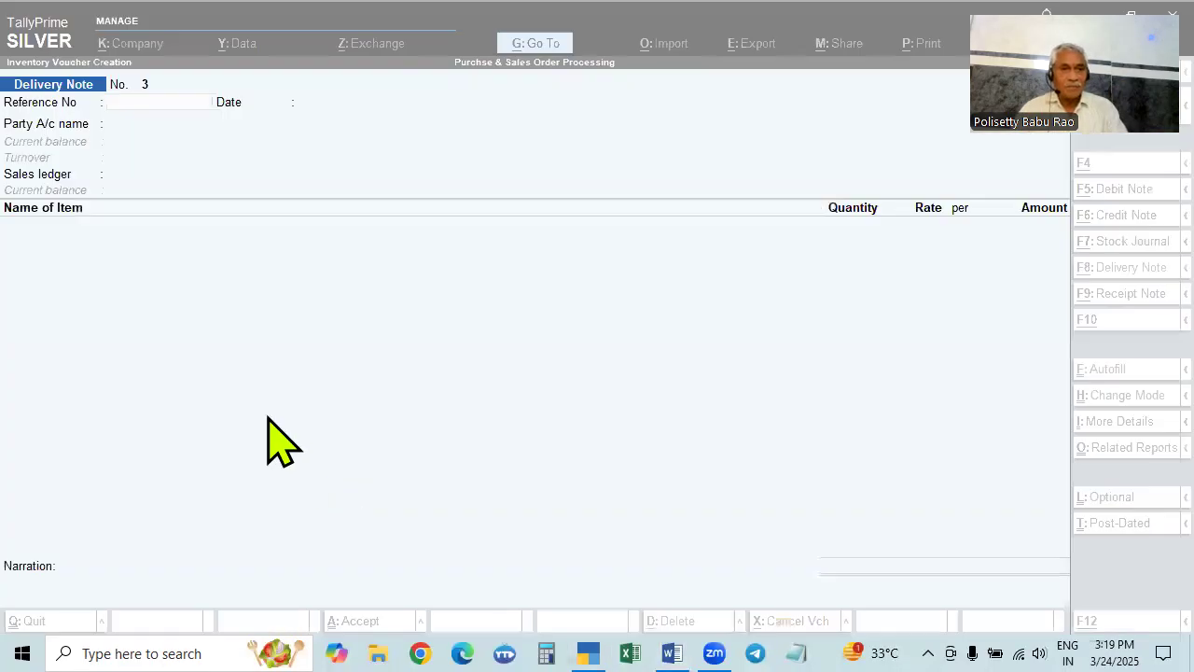
# Step: Copy the delivery note number DC/001 from the Word assignment and paste it as the Reference No in TallyPrime
pyautogui.hotkey('alt', 'Tab')
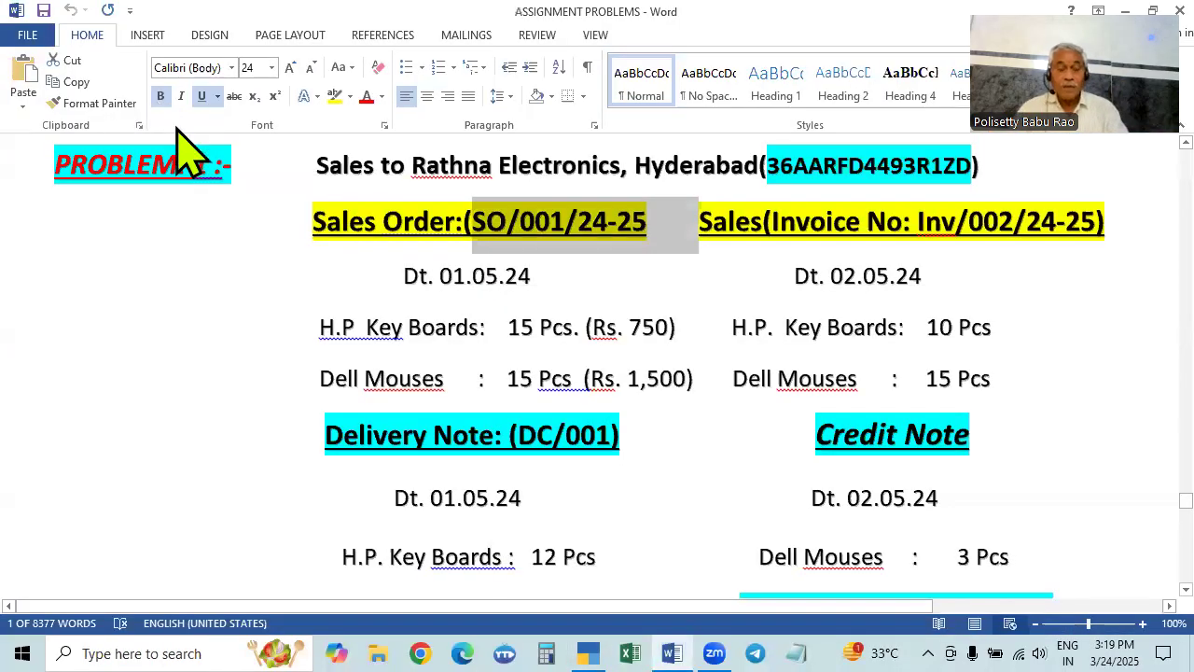
pyautogui.hotkey('alt', 'Tab')
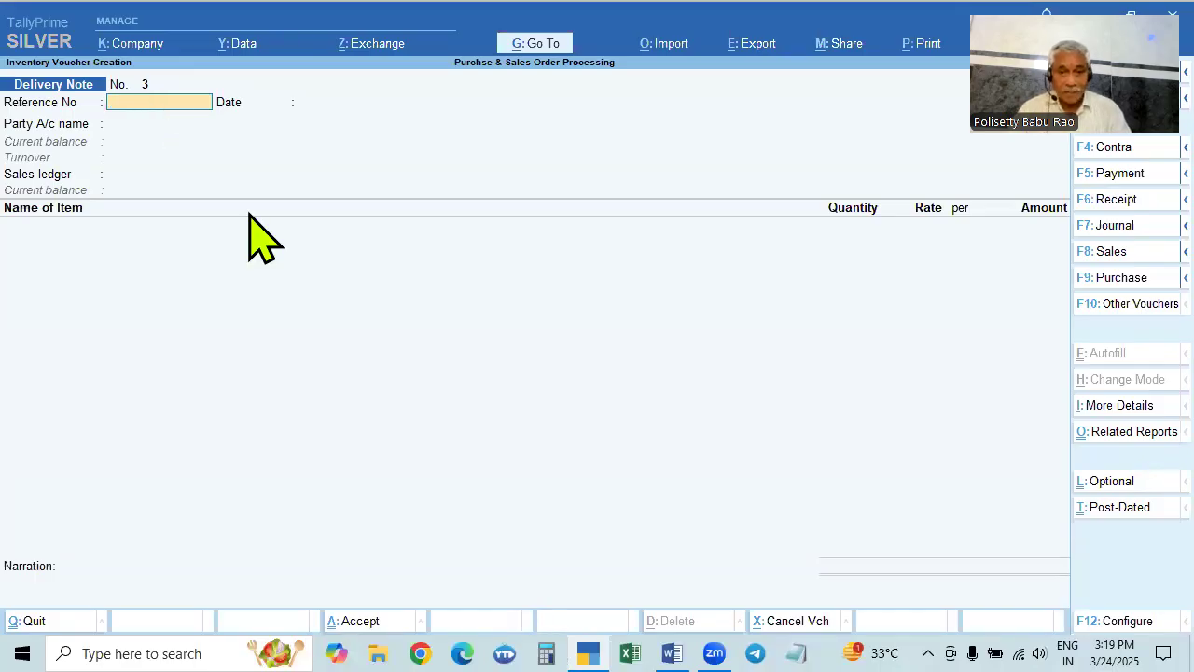
pyautogui.hotkey('alt', 'Tab')
pyautogui.hotkey('alt', 'Tab')
pyautogui.hotkey('alt', 'Tab')
pyautogui.click(551, 435)
pyautogui.moveTo(519, 435); pyautogui.dragTo(603, 438)
pyautogui.hotkey('ctrl', 'c')
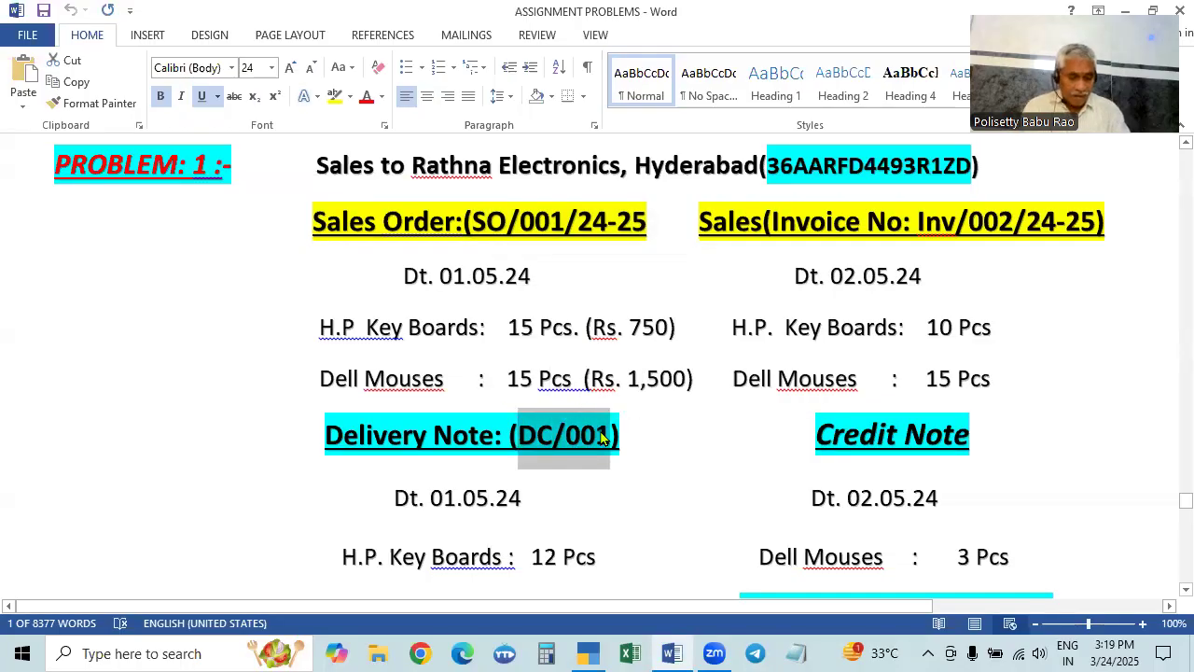
pyautogui.hotkey('alt', 'Tab')
pyautogui.hotkey('ctrl', 'alt', 'v')
pyautogui.press('Return')
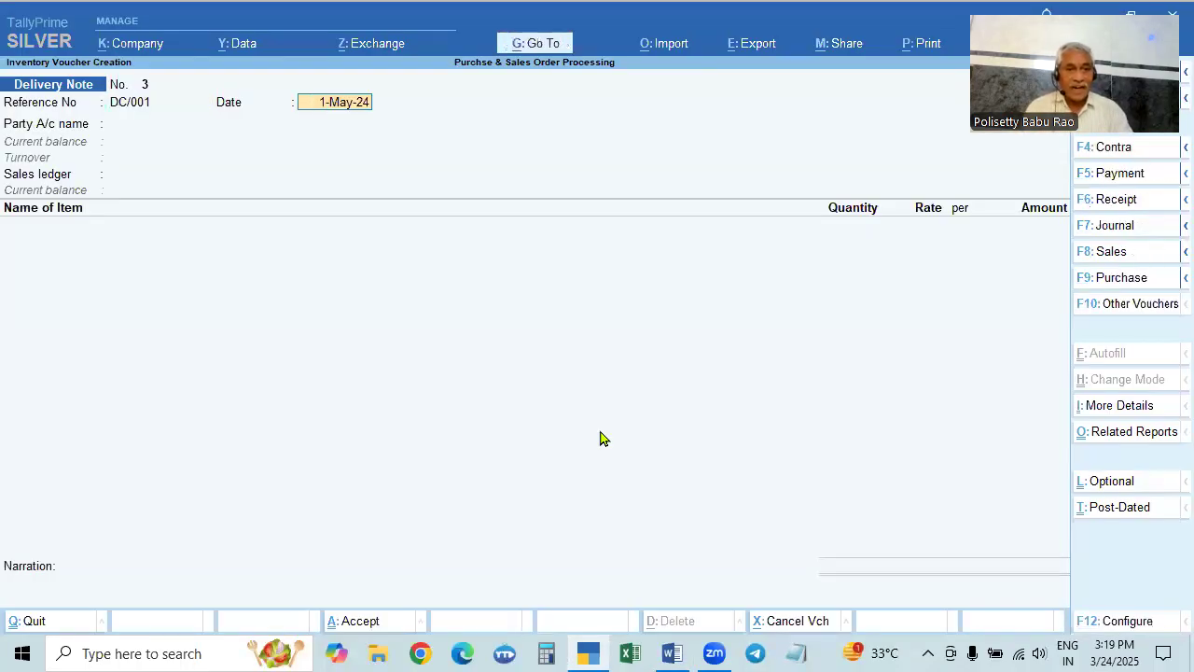
# Step: Keep the reference date 1-May-24 and select Rathna Electronics (D) as the party account
pyautogui.press('Return')
pyautogui.press('Down')
pyautogui.press('Down')
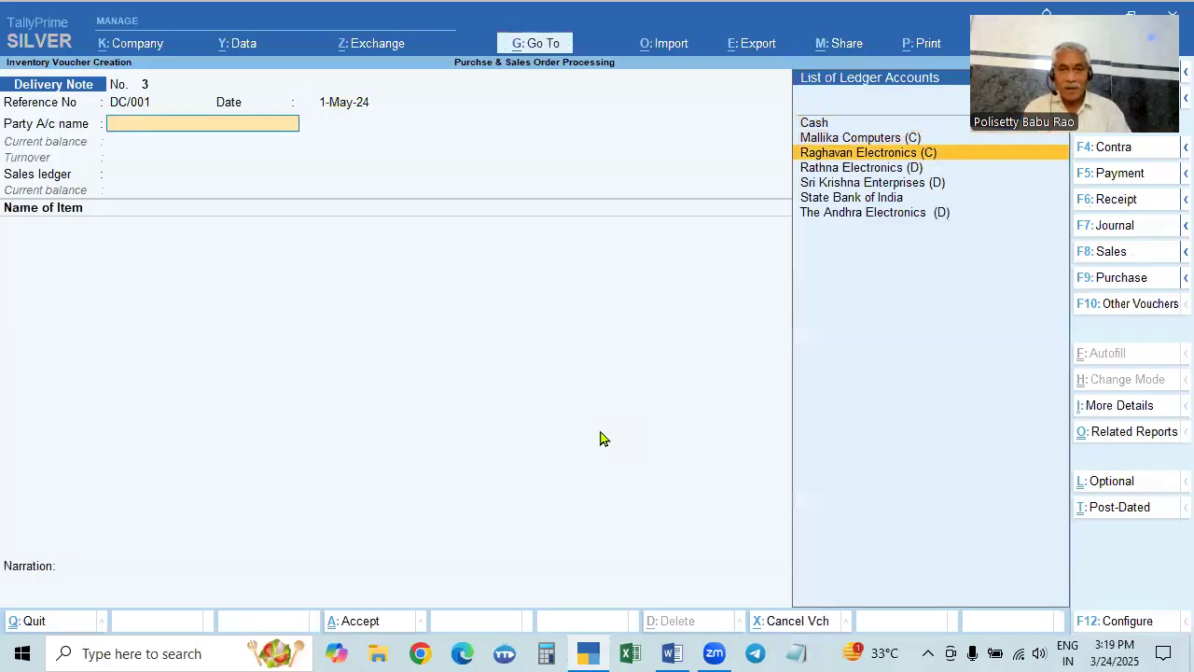
pyautogui.press('Down')
pyautogui.press('Return')
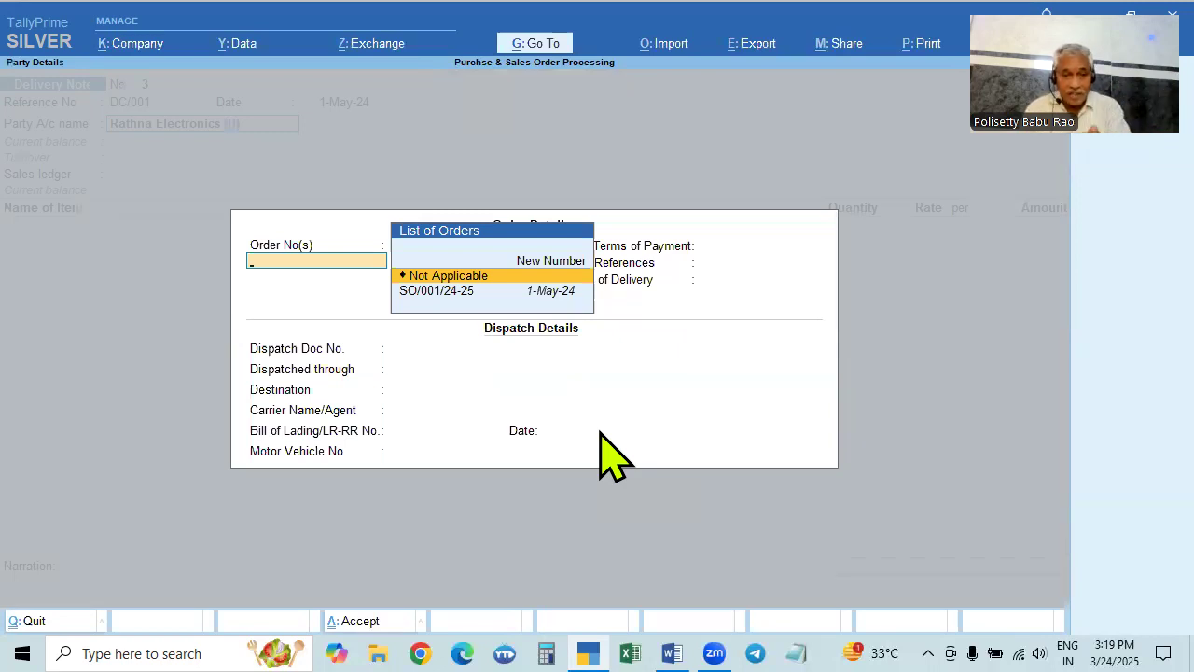
# Step: Link sales order SO/001/24-25 to the delivery note, end the order list and accept its payment and delivery terms
pyautogui.press('Down')
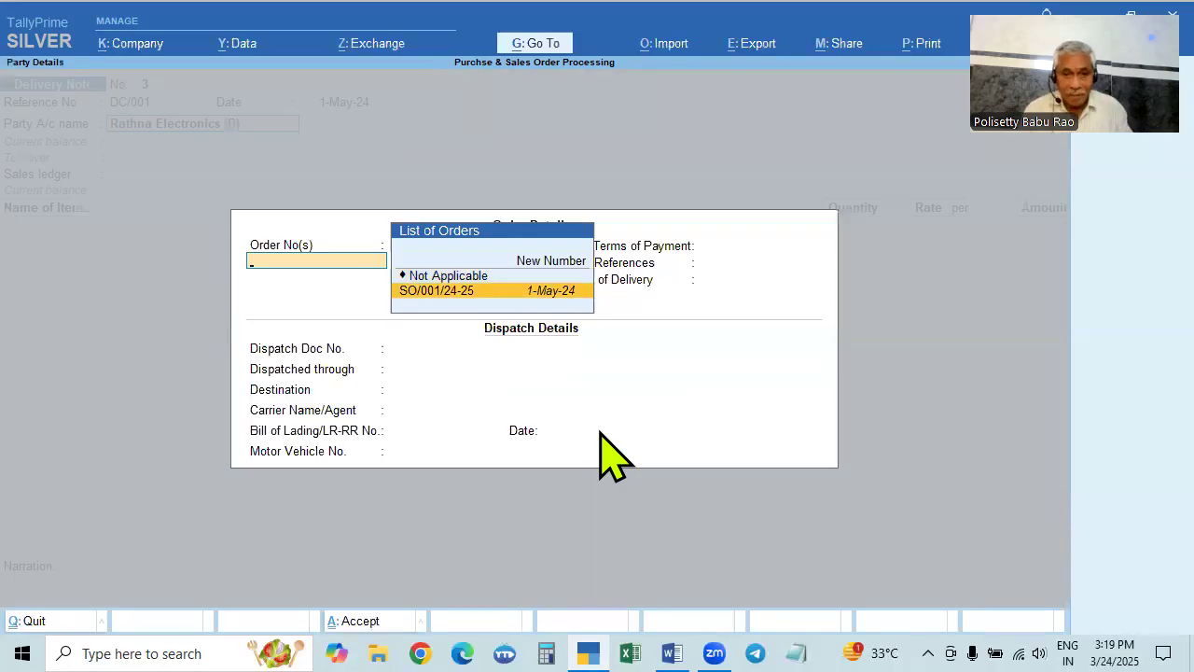
pyautogui.press('Return')
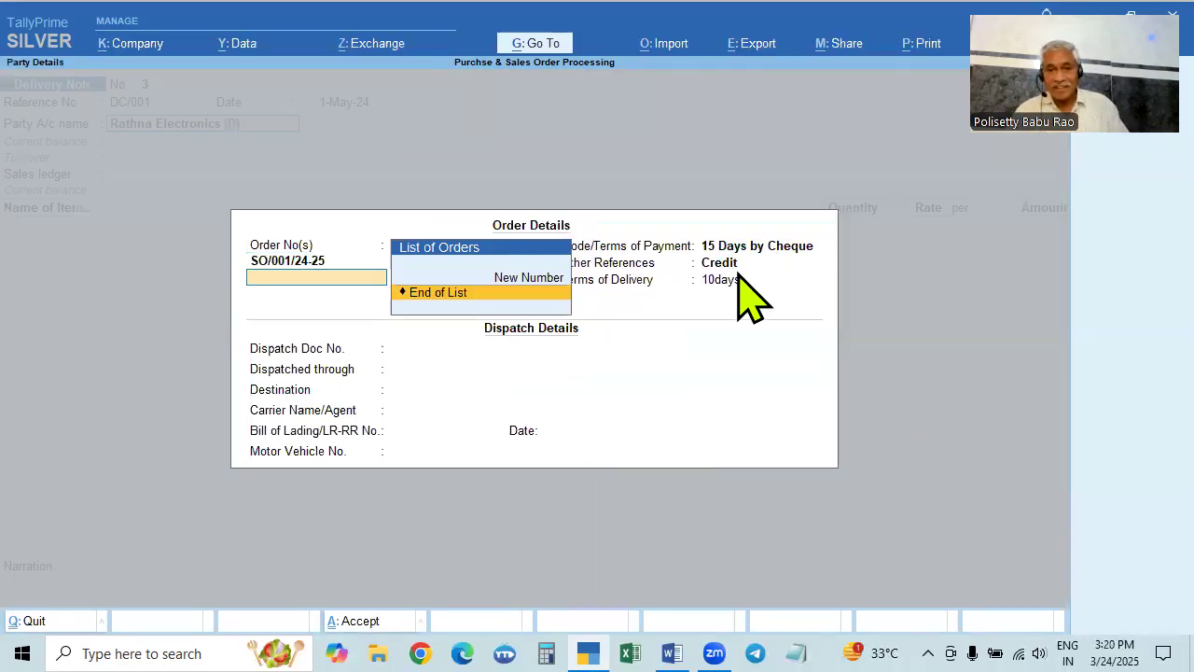
pyautogui.press('Return')
pyautogui.press('Return')
pyautogui.press('Return')
pyautogui.press('Return')
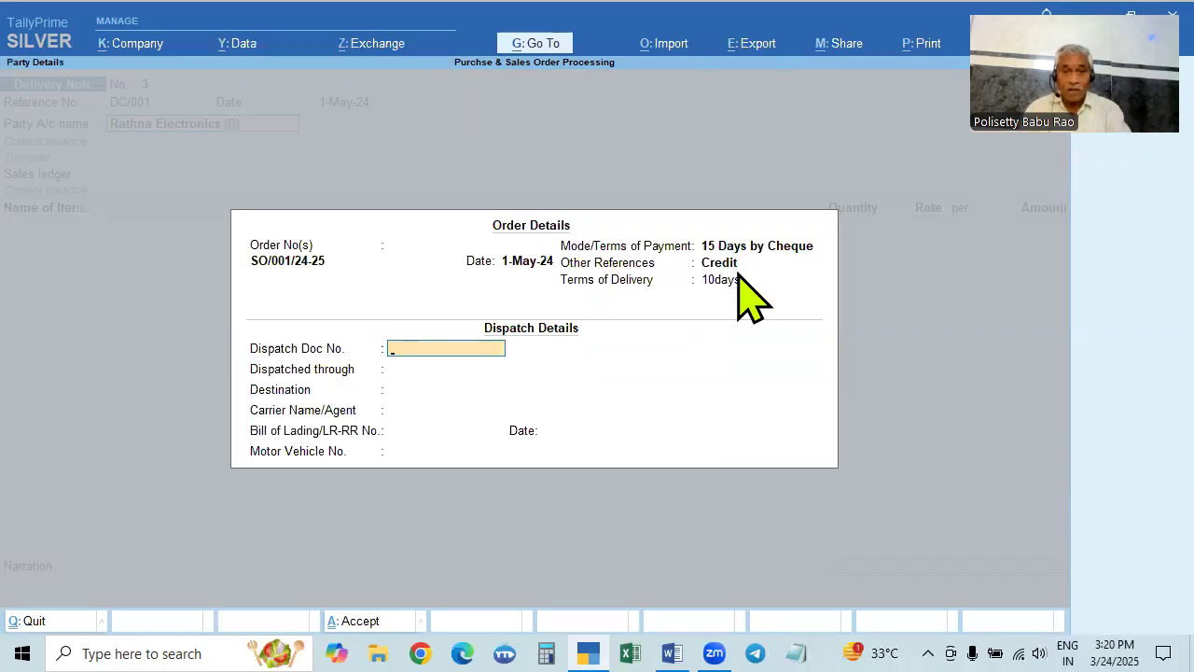
# Step: Enter dispatch document number 25487, dispatched through By Road, with destination Hyderabad
pyautogui.write('25487')
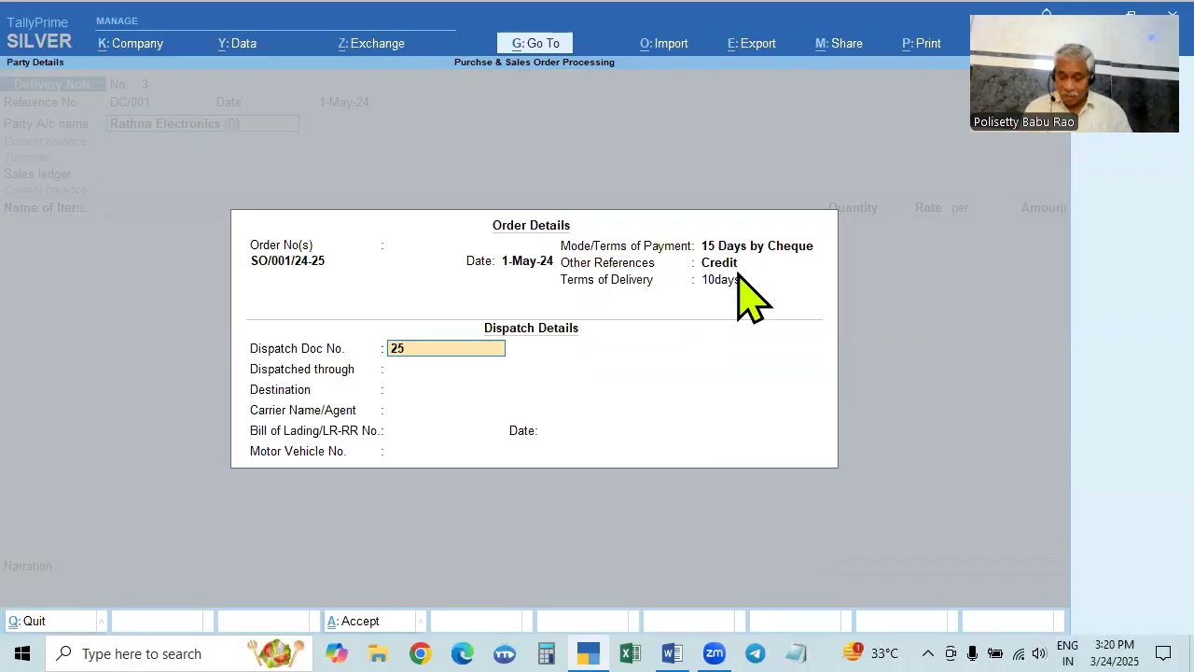
pyautogui.press('Return')
pyautogui.press('Return')
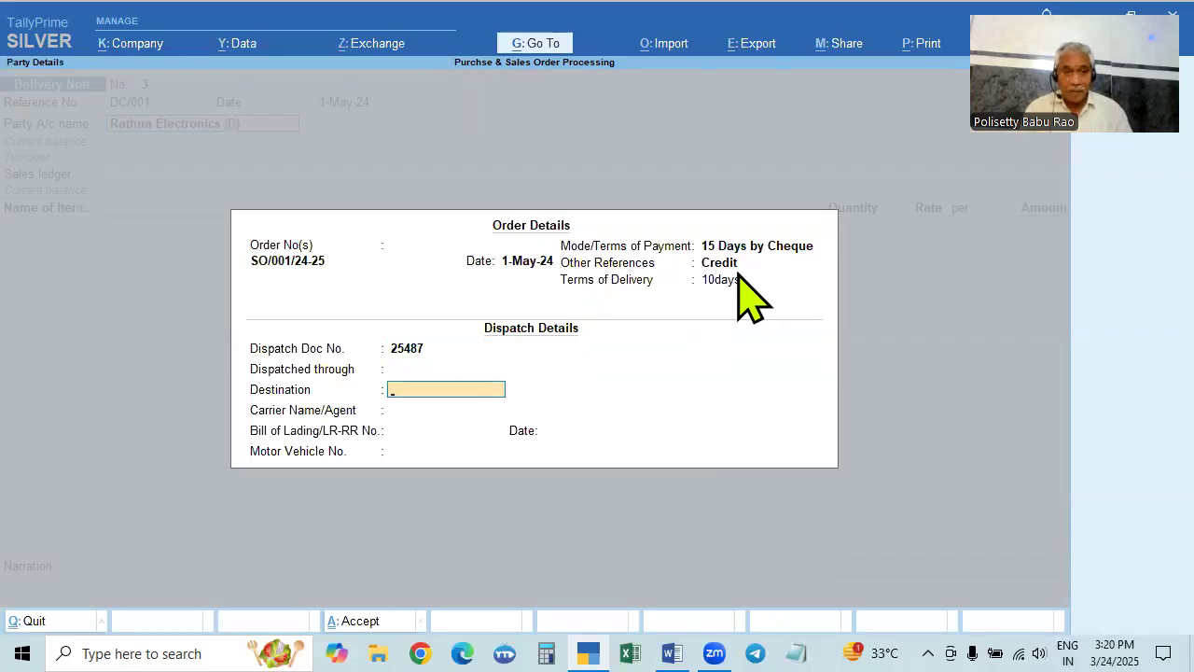
pyautogui.press('BackSpace')
pyautogui.write('By')
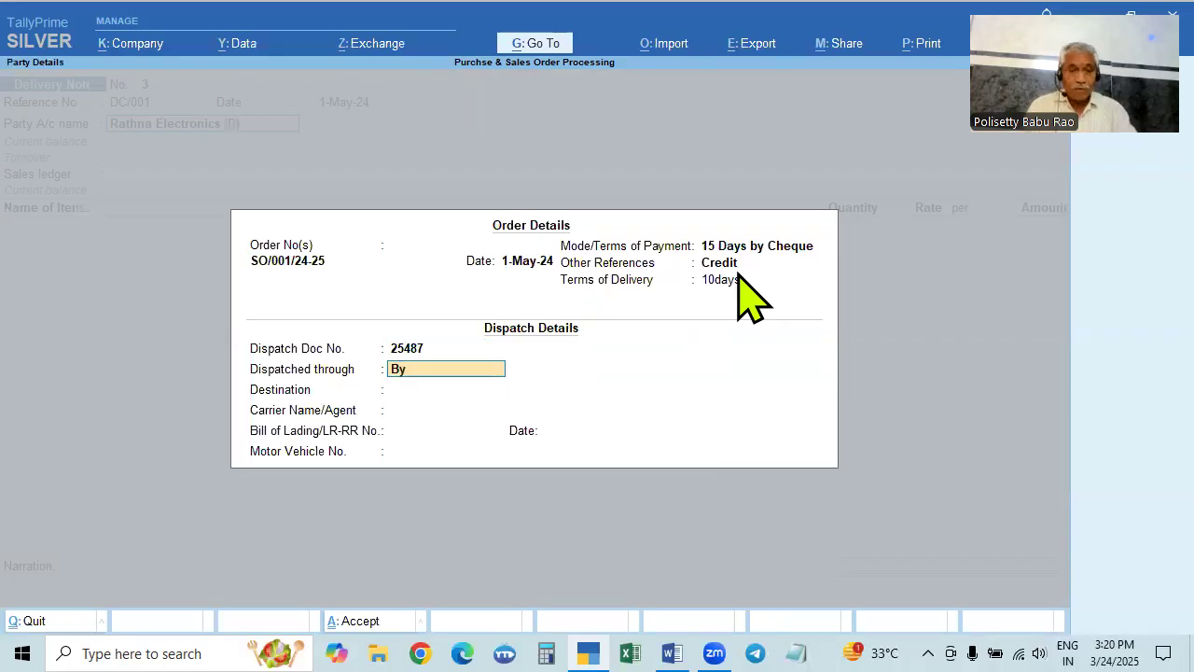
pyautogui.write(' Road')
pyautogui.press('Return')
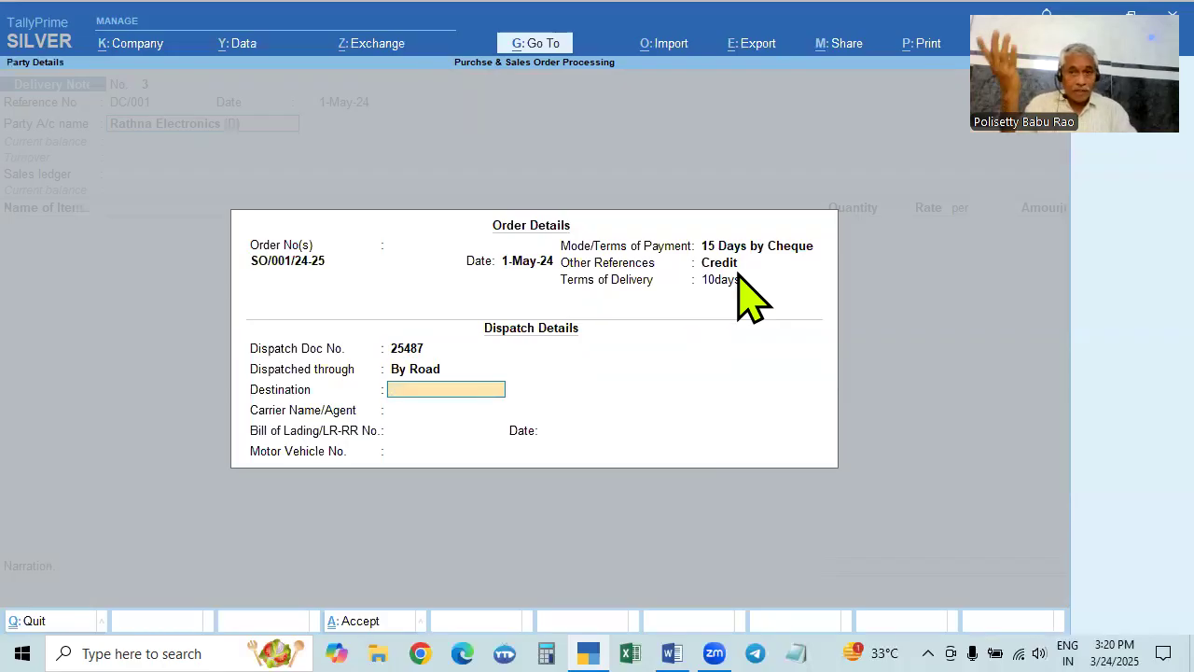
pyautogui.write('Yder')
pyautogui.press('BackSpace')
pyautogui.press('BackSpace')
pyautogui.press('BackSpace')
pyautogui.press('BackSpace')
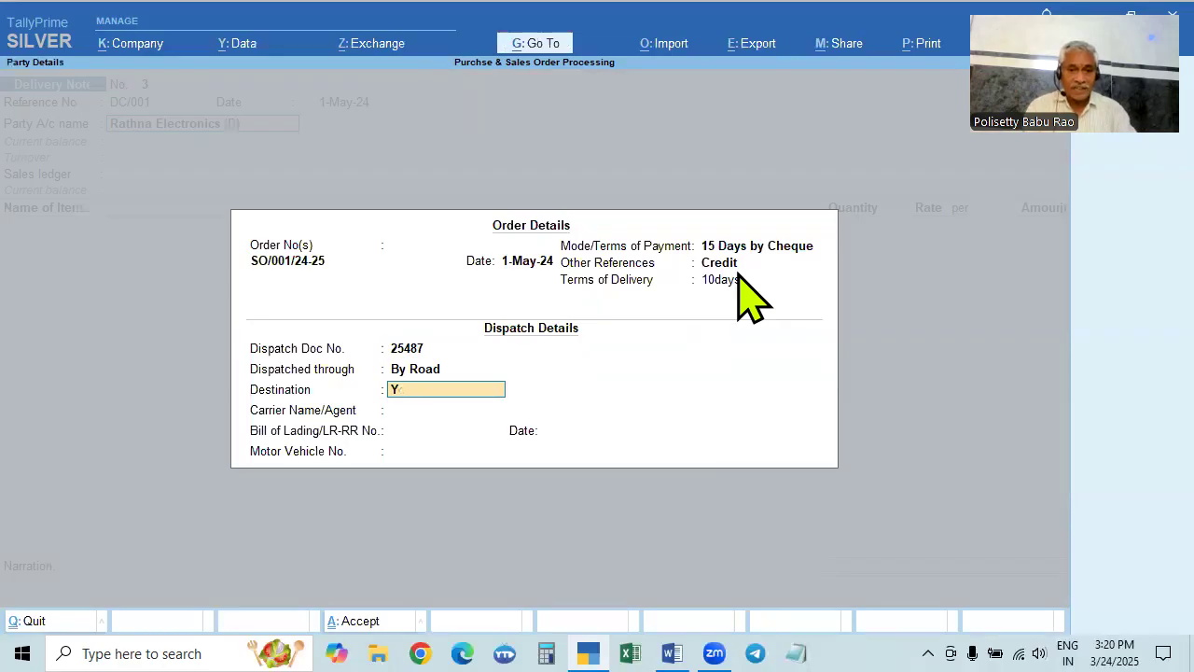
pyautogui.write('Hyderabad')
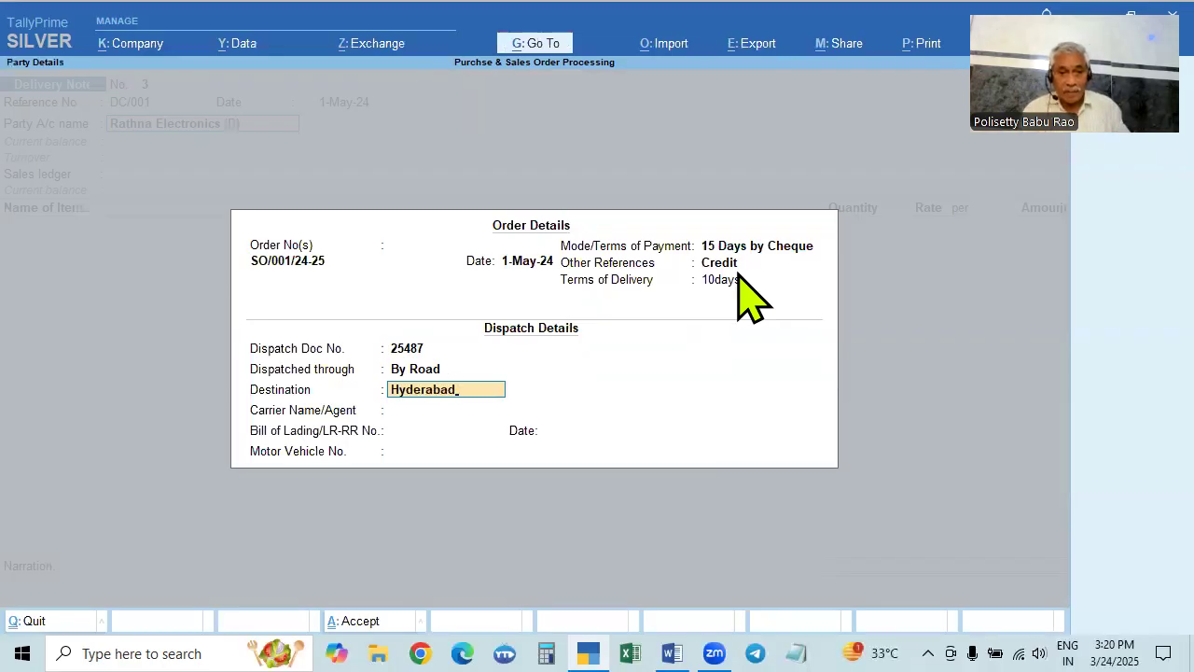
pyautogui.press('Return')
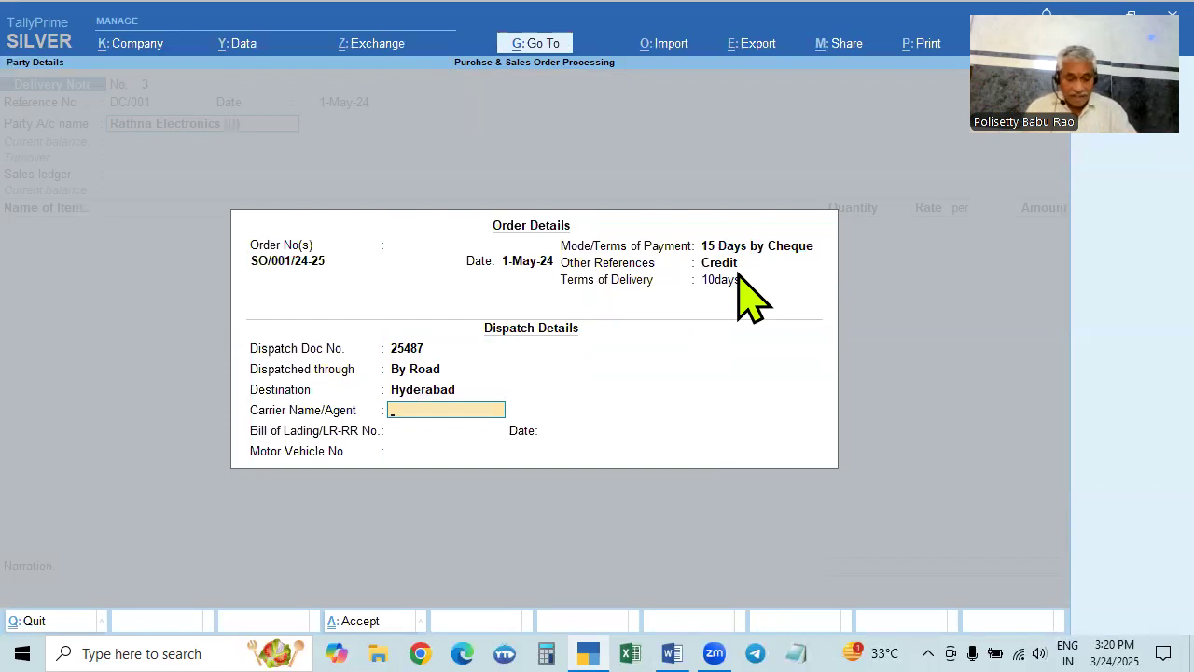
# Step: Enter Navatha as the carrier and bill of lading number 2548/24 dated 1-May-24
pyautogui.write('Nava')
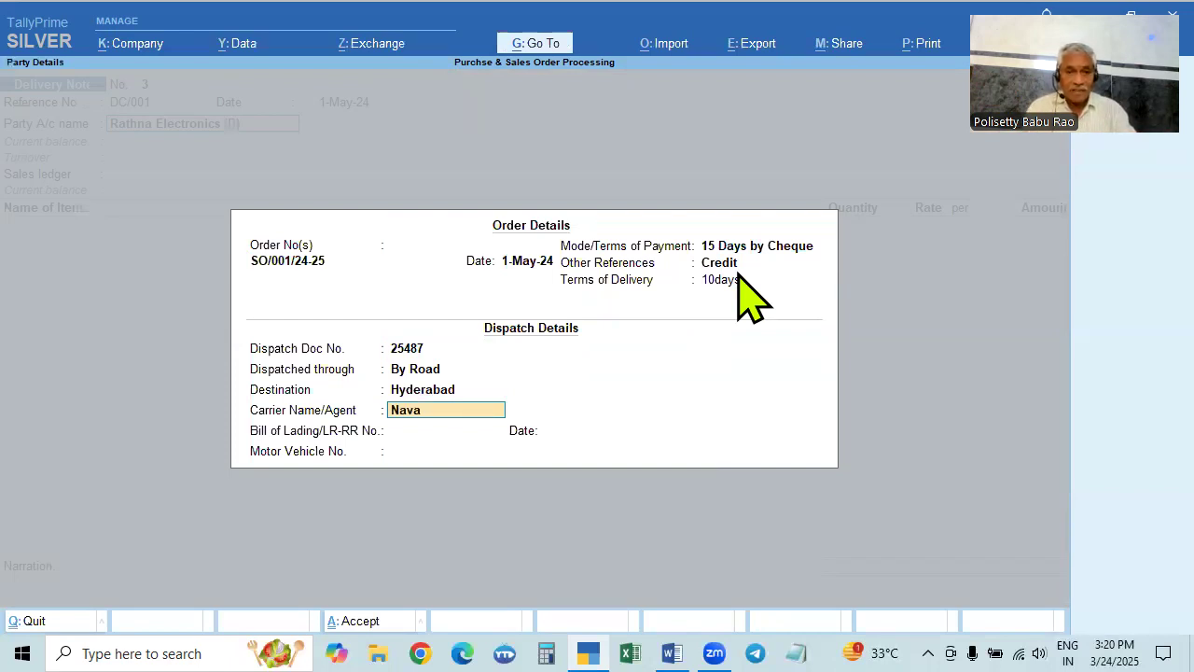
pyautogui.write('tha')
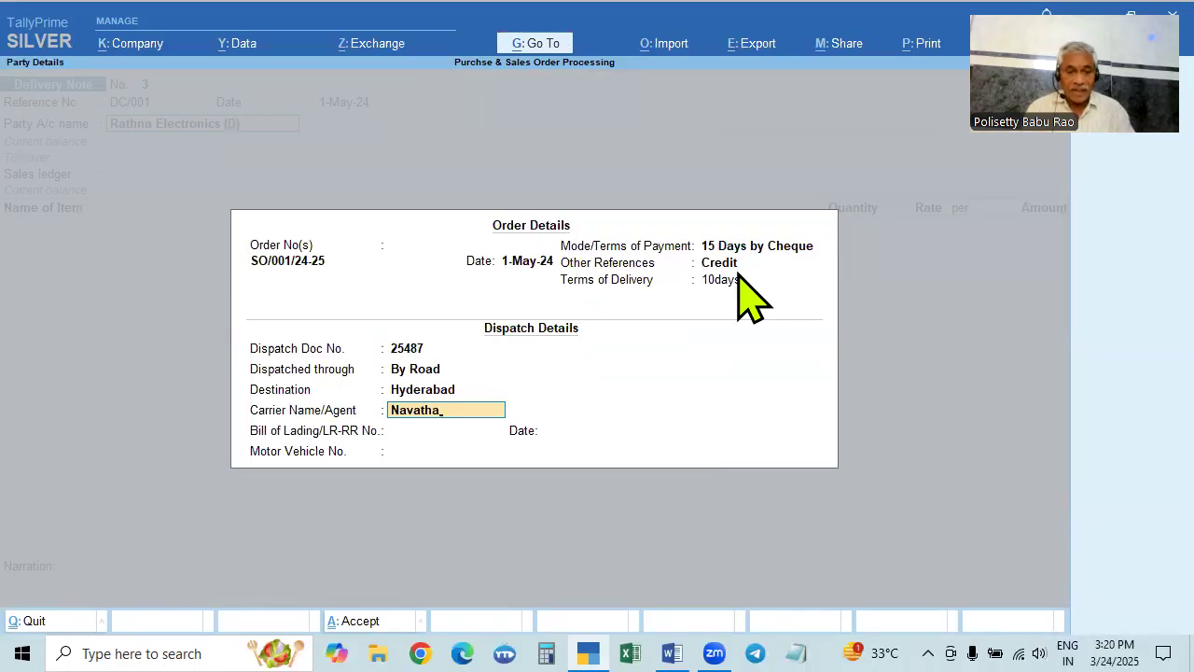
pyautogui.press('Return')
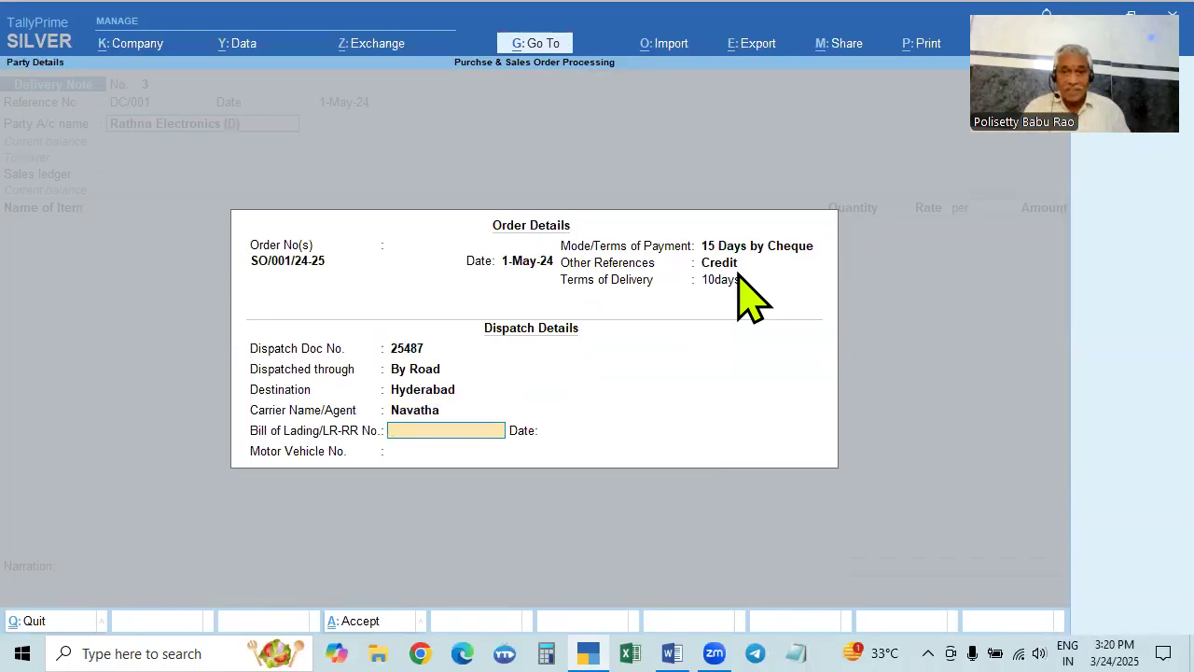
pyautogui.write('2548/24')
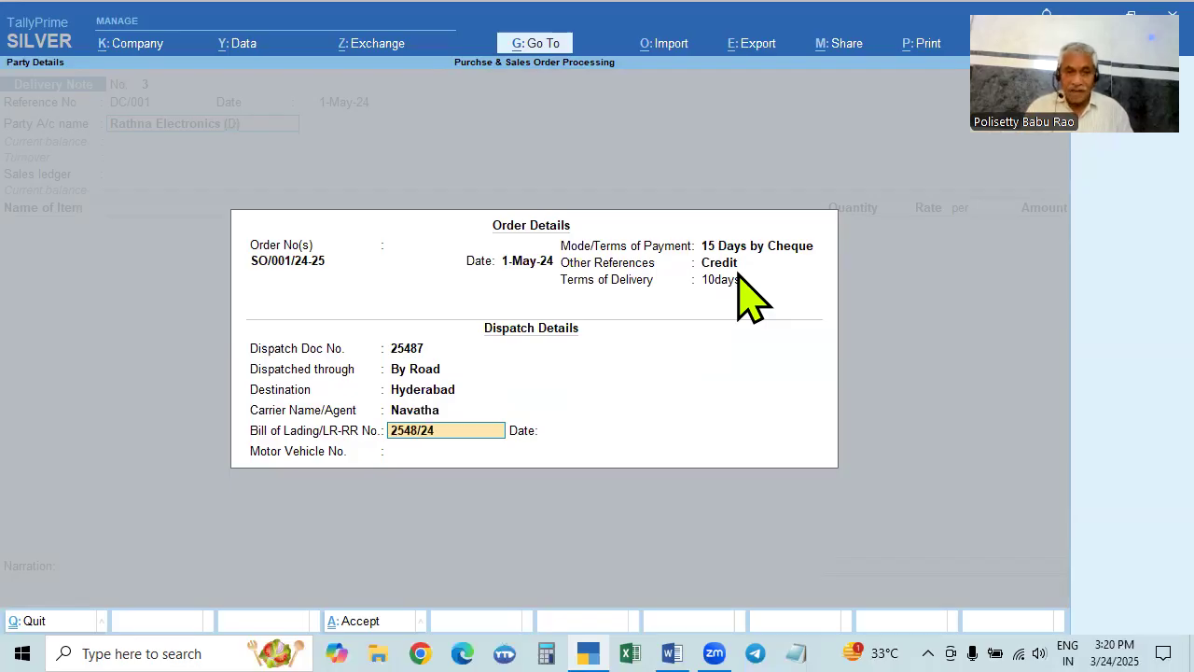
pyautogui.press('Return')
pyautogui.write('1.5')
pyautogui.press('Return')
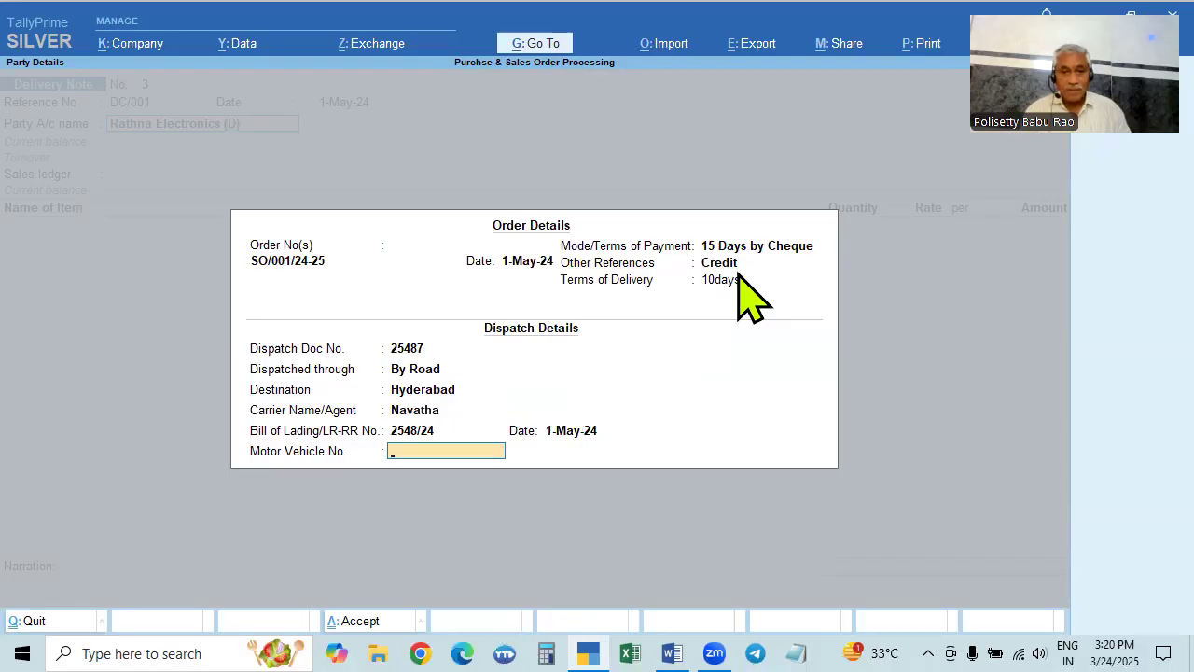
pyautogui.hotkey('alt', 'Tab')
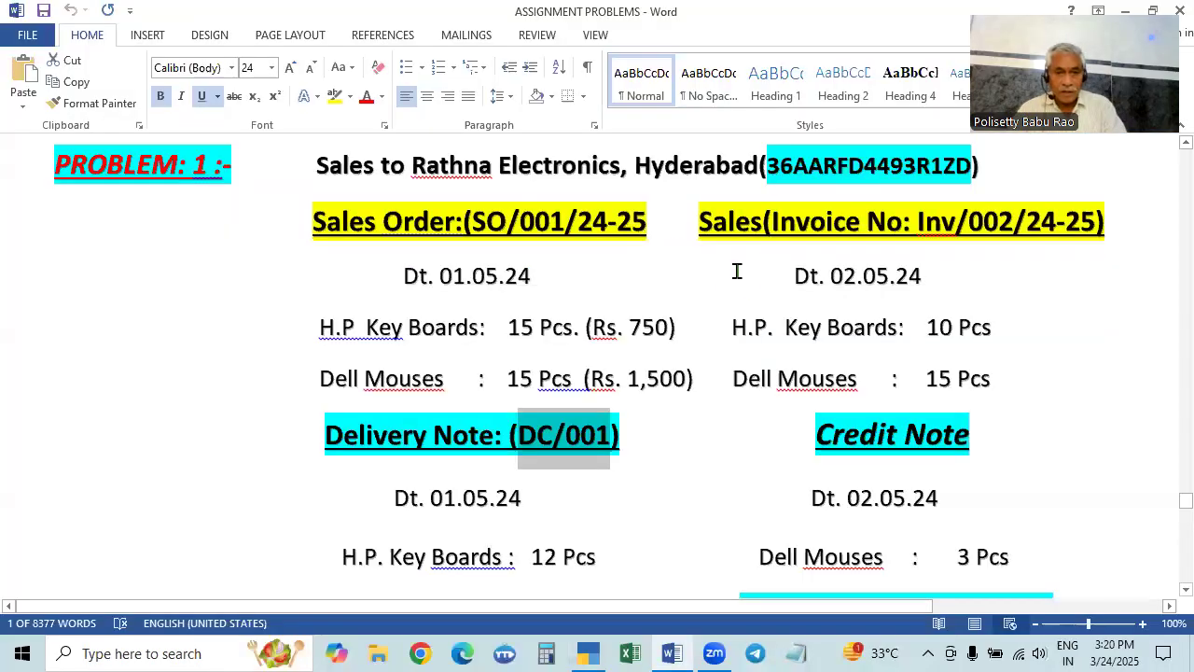
pyautogui.hotkey('alt', 'Tab')
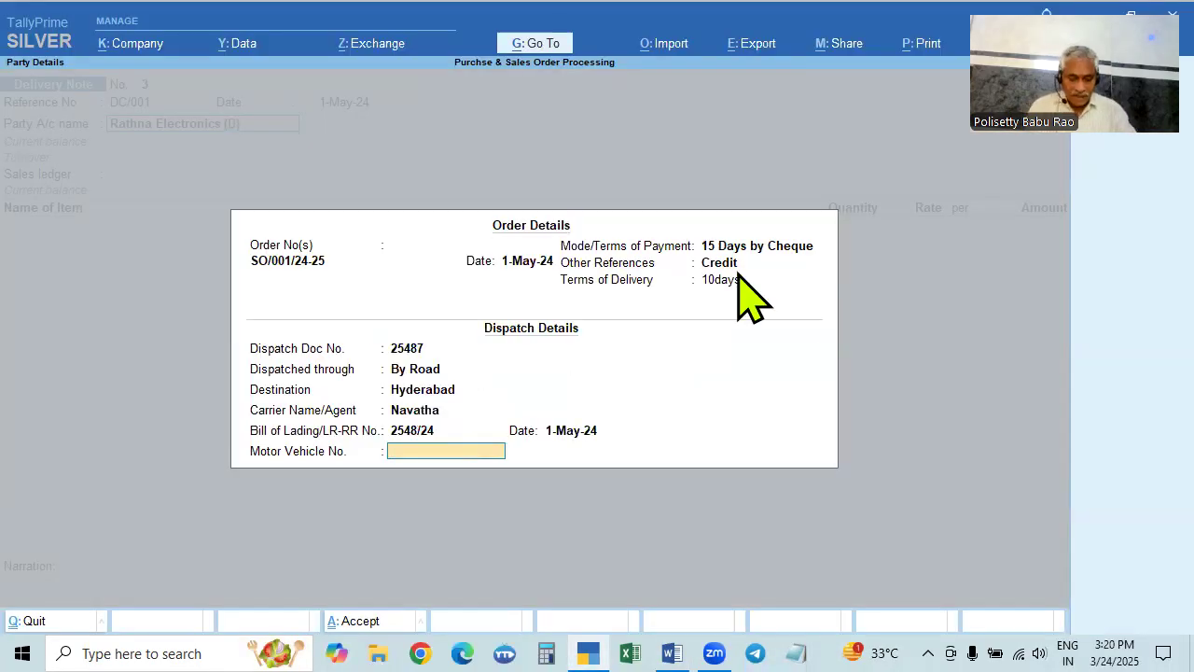
pyautogui.write('TG')
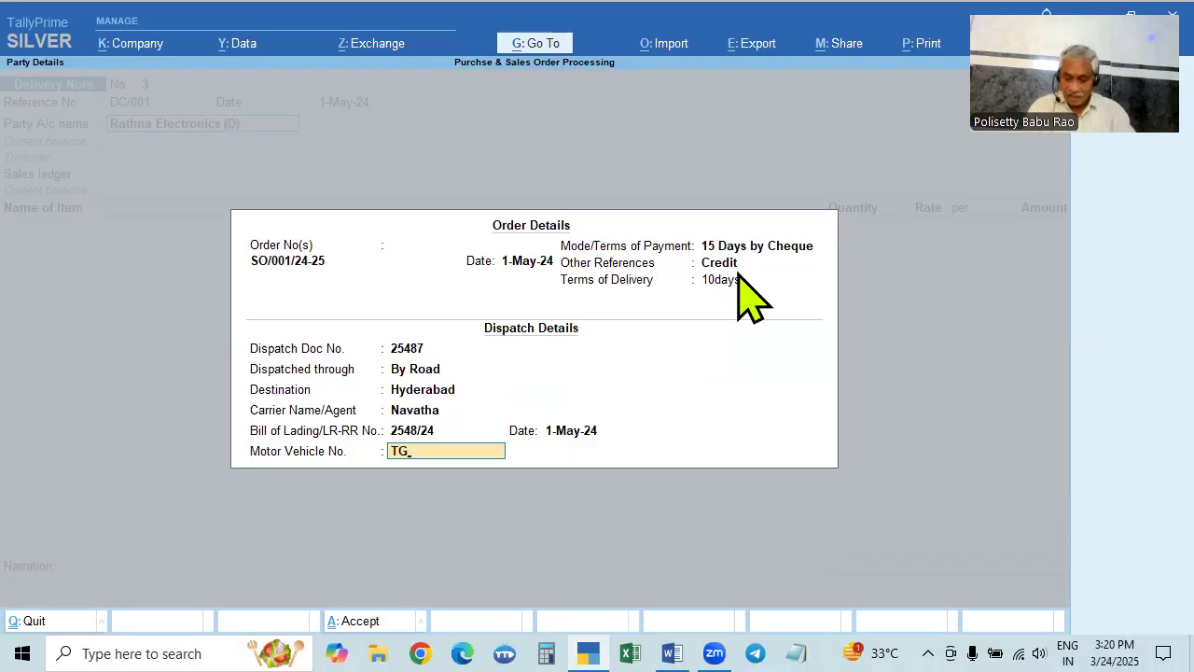
pyautogui.write('28')
pyautogui.press('BackSpace')
pyautogui.press('BackSpace')
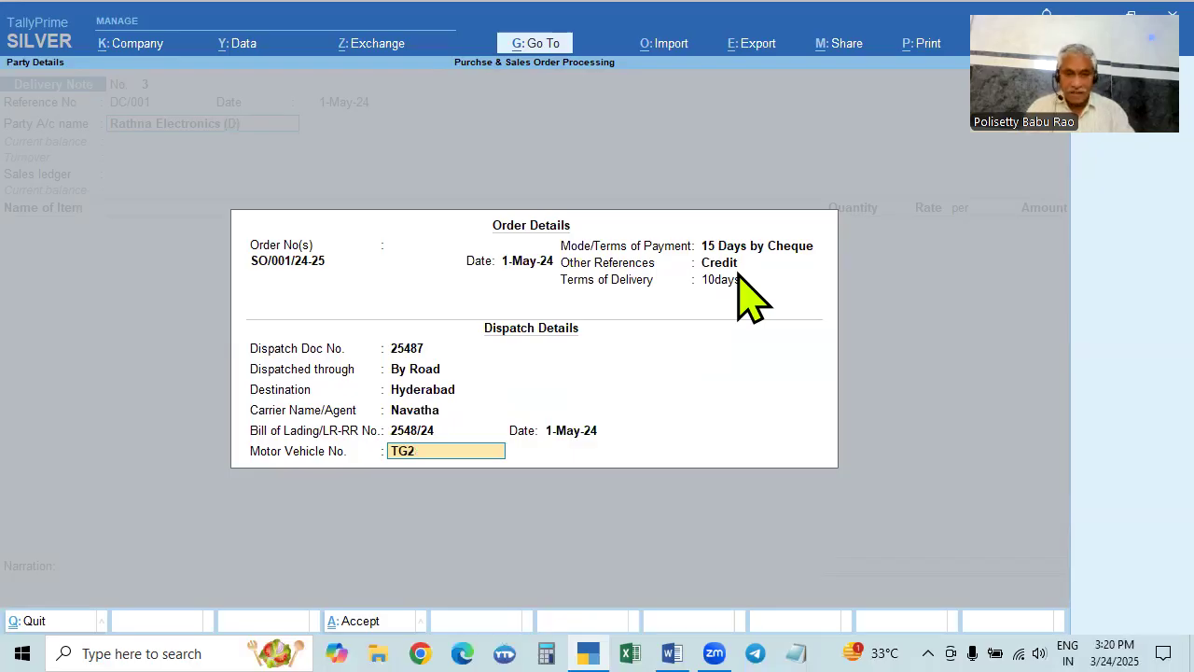
pyautogui.write('07TA2584')
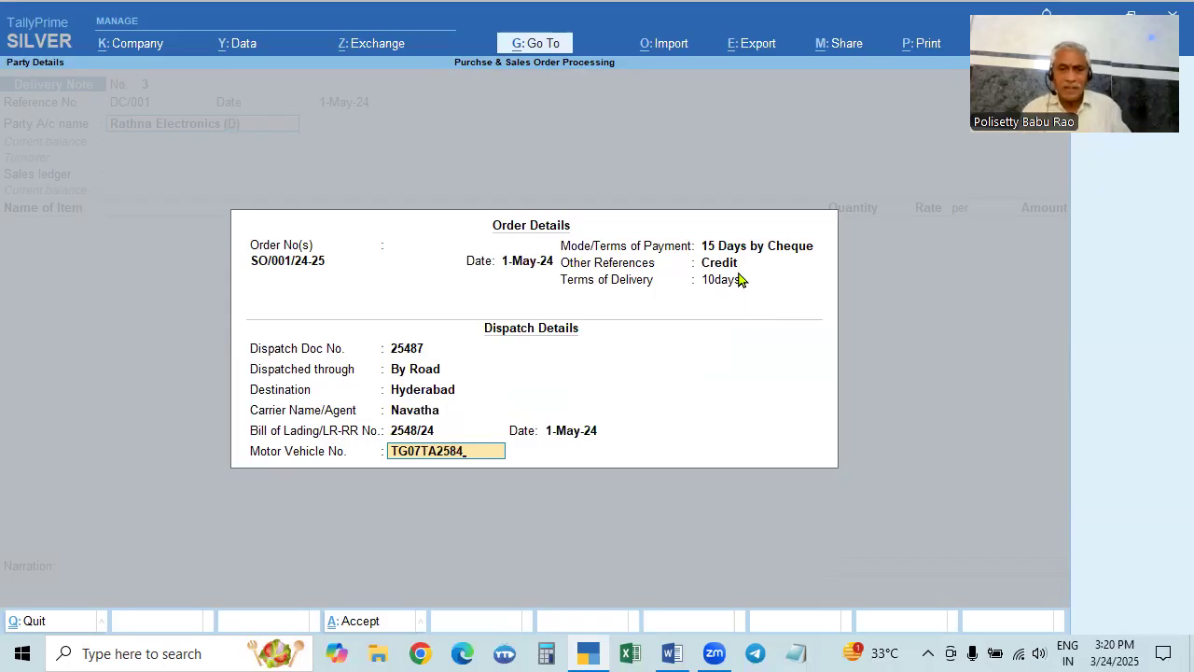
pyautogui.press('Return')
# Step: Accept the party details and the Sales ledger, checking the delivery quantities in the Word assignment before returning to TallyPrime
pyautogui.press('Return')
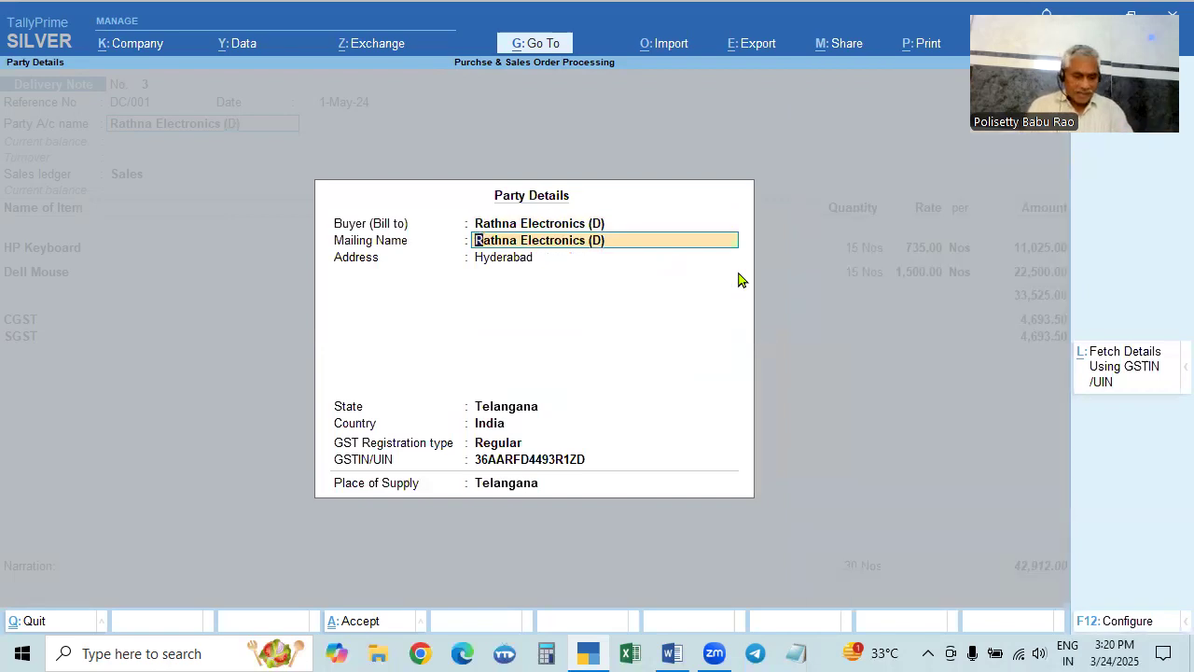
pyautogui.hotkey('ctrl', 'a')
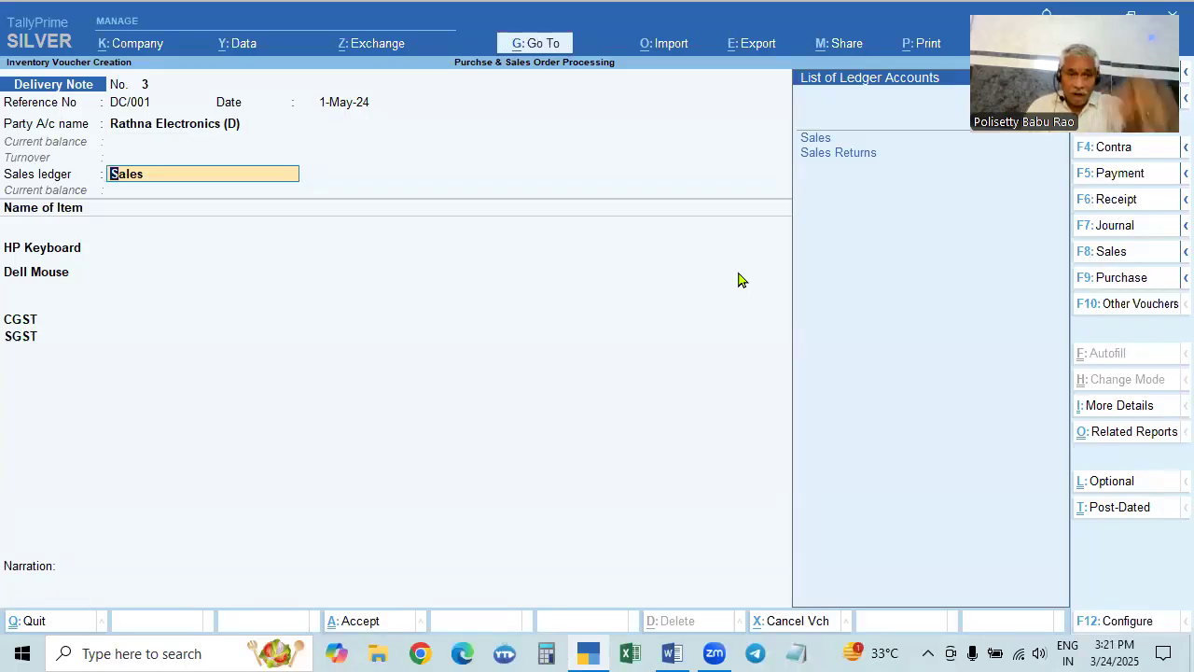
pyautogui.press('Return')
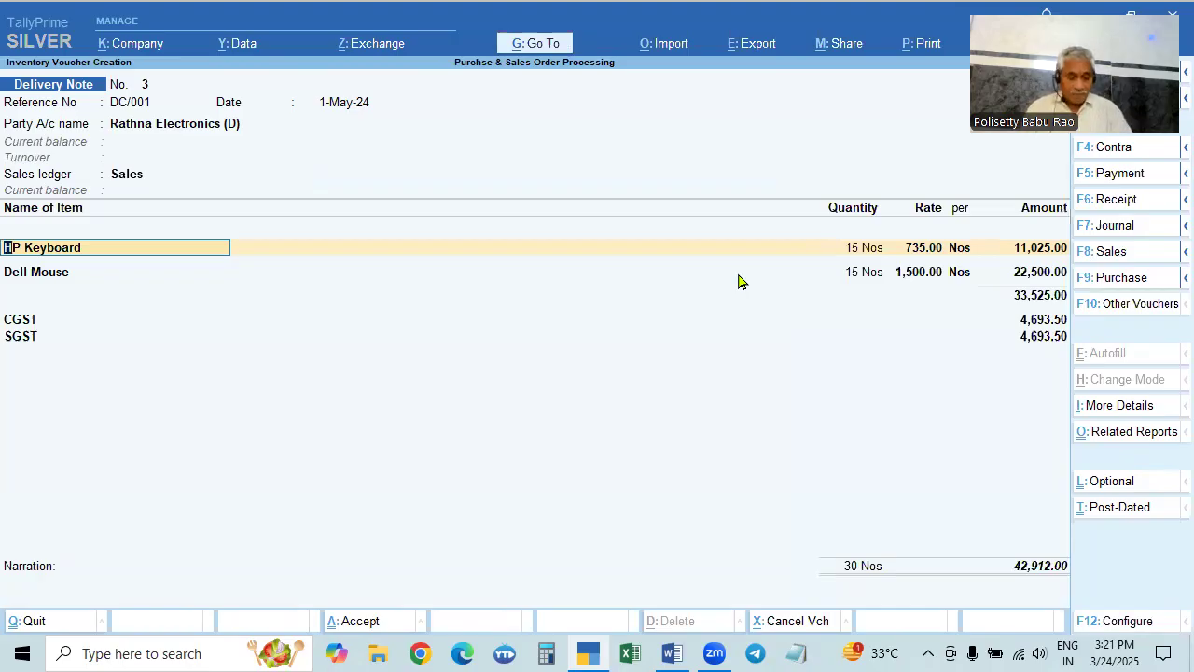
pyautogui.hotkey('alt', 'Tab')
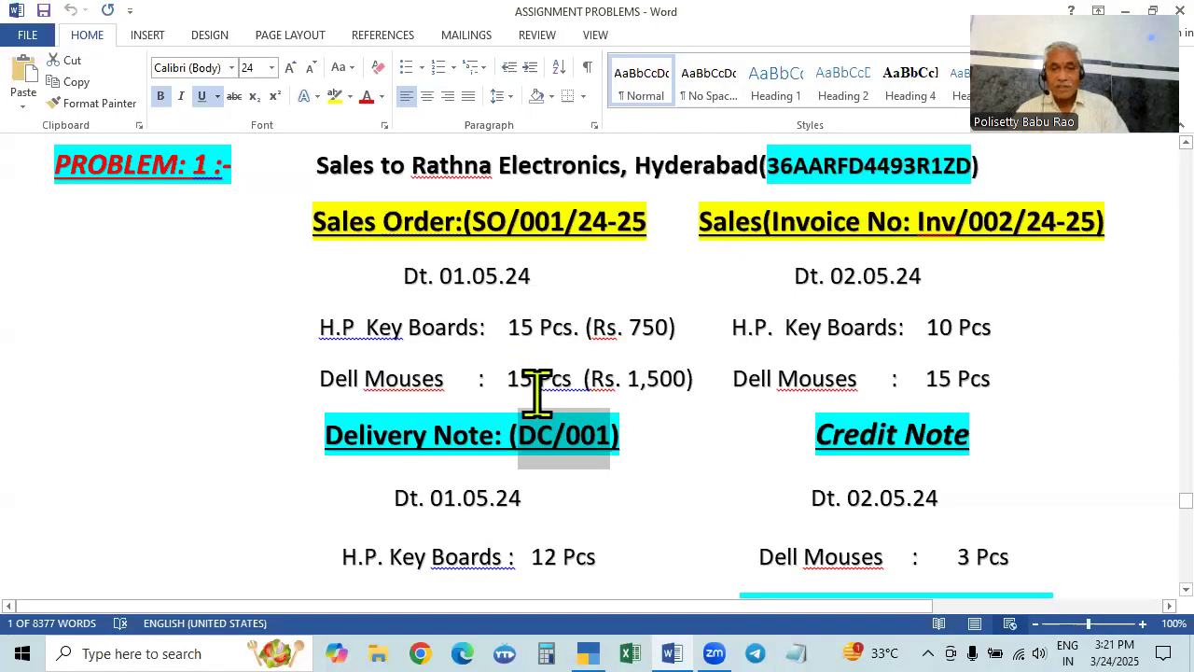
pyautogui.hotkey('alt', 'Tab')
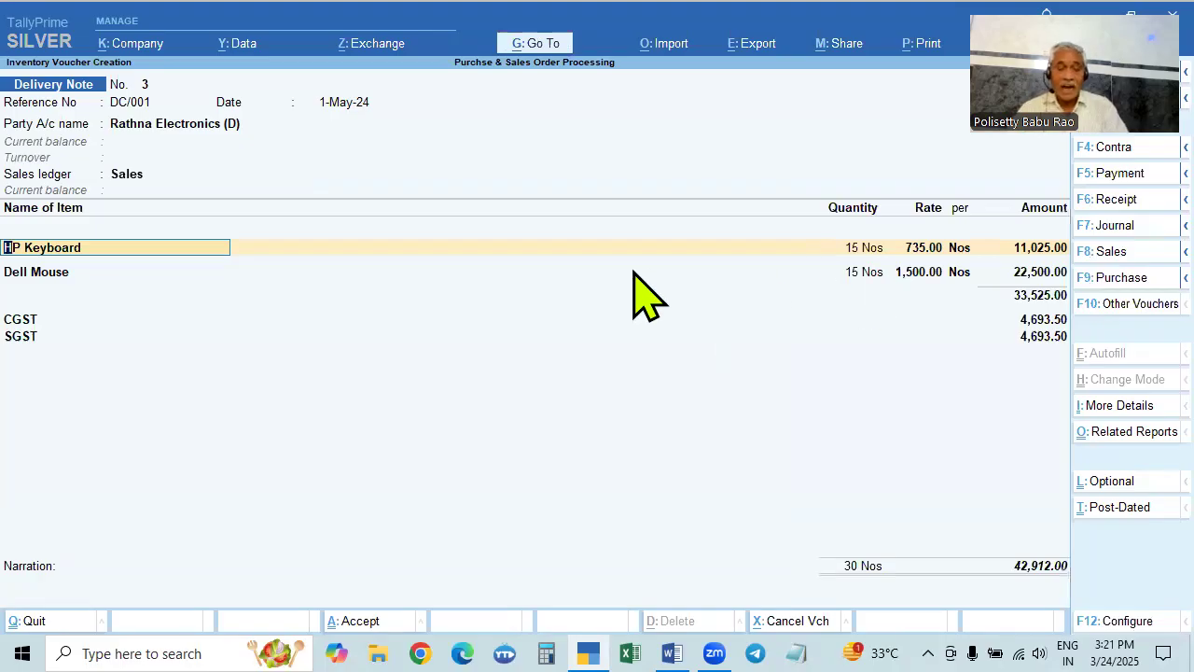
# Step: Check the delivery quantities in the Word assignment, and allocate HP Keyboard in TallyPrime to tracking number DC/001 and order SO/001/24-25
pyautogui.hotkey('alt', 'Tab')
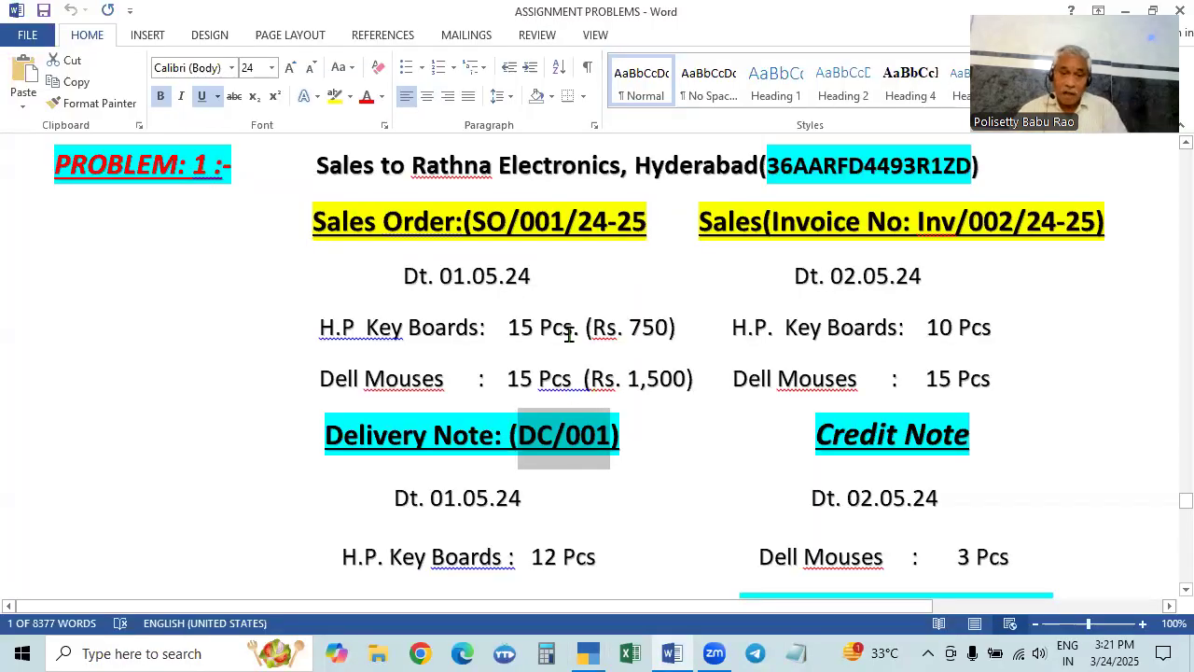
pyautogui.scroll(-1, 559, 354)
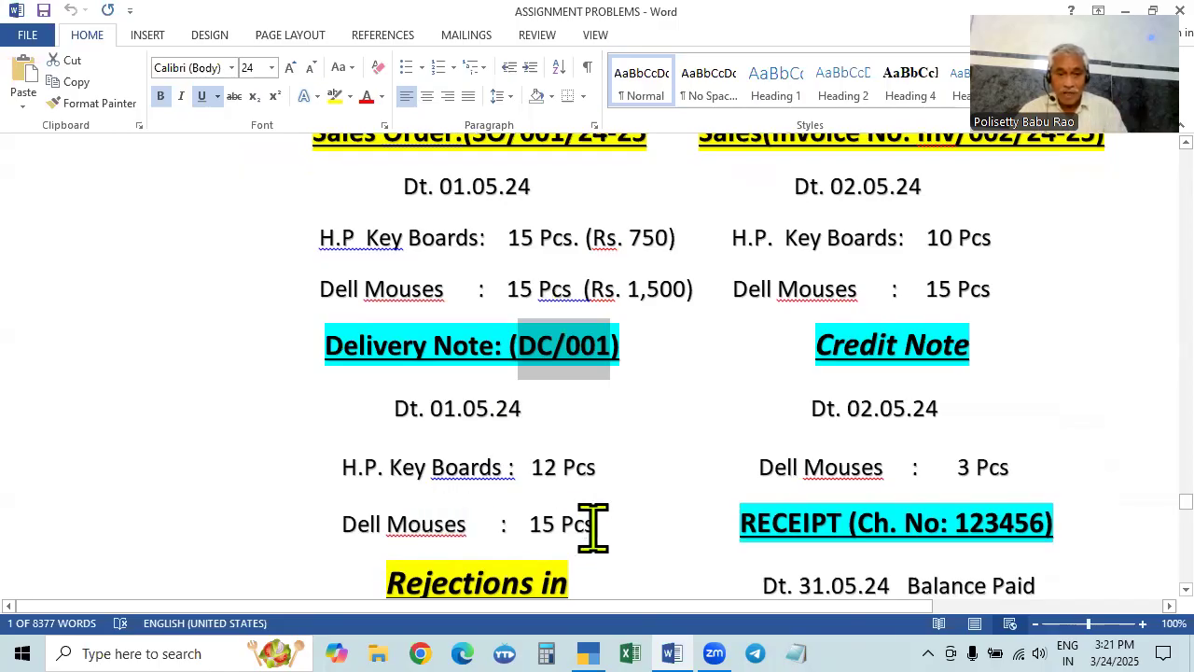
pyautogui.hotkey('alt', 'Tab')
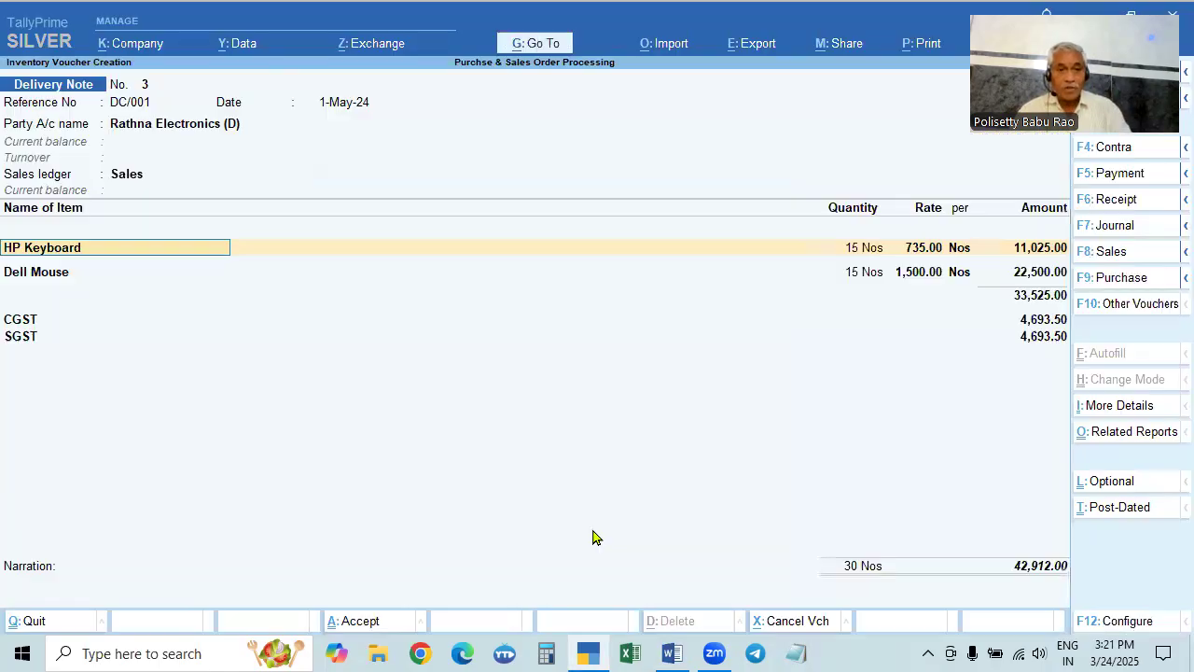
pyautogui.press('Return')
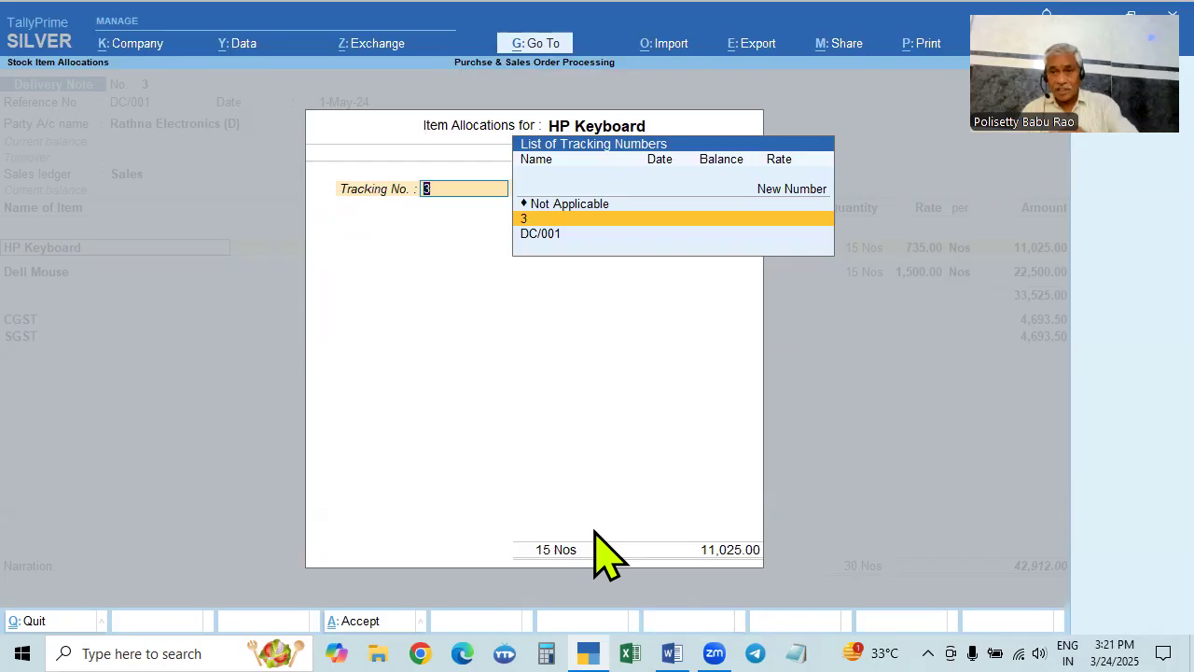
pyautogui.press('Down')
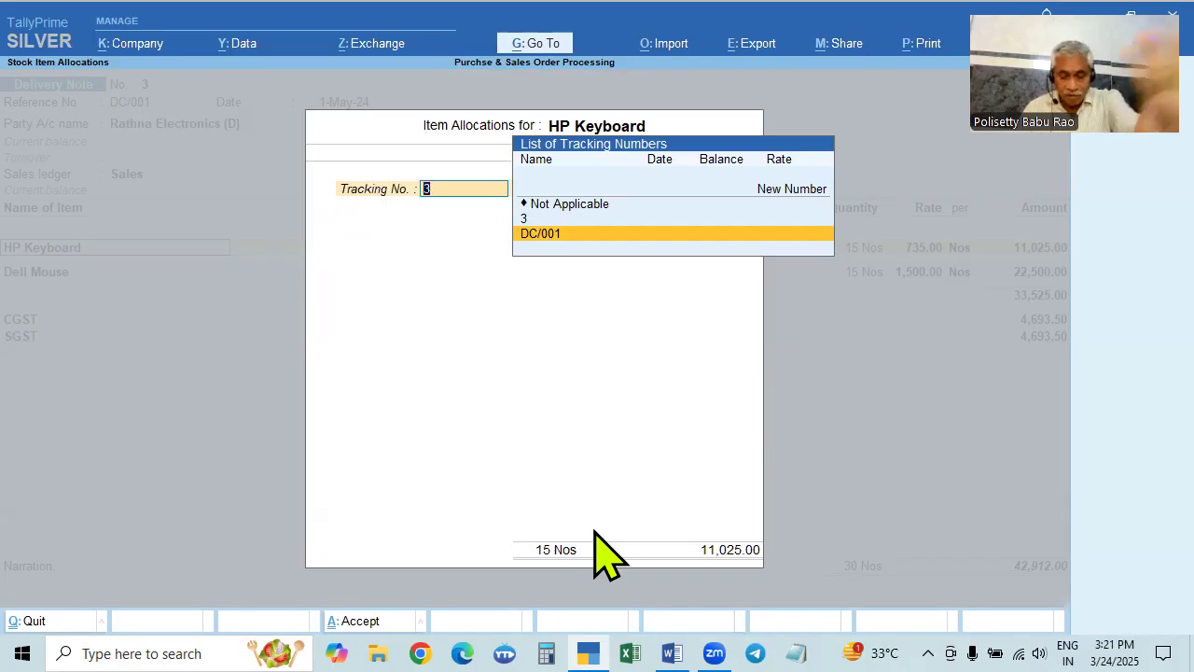
pyautogui.press('Return')
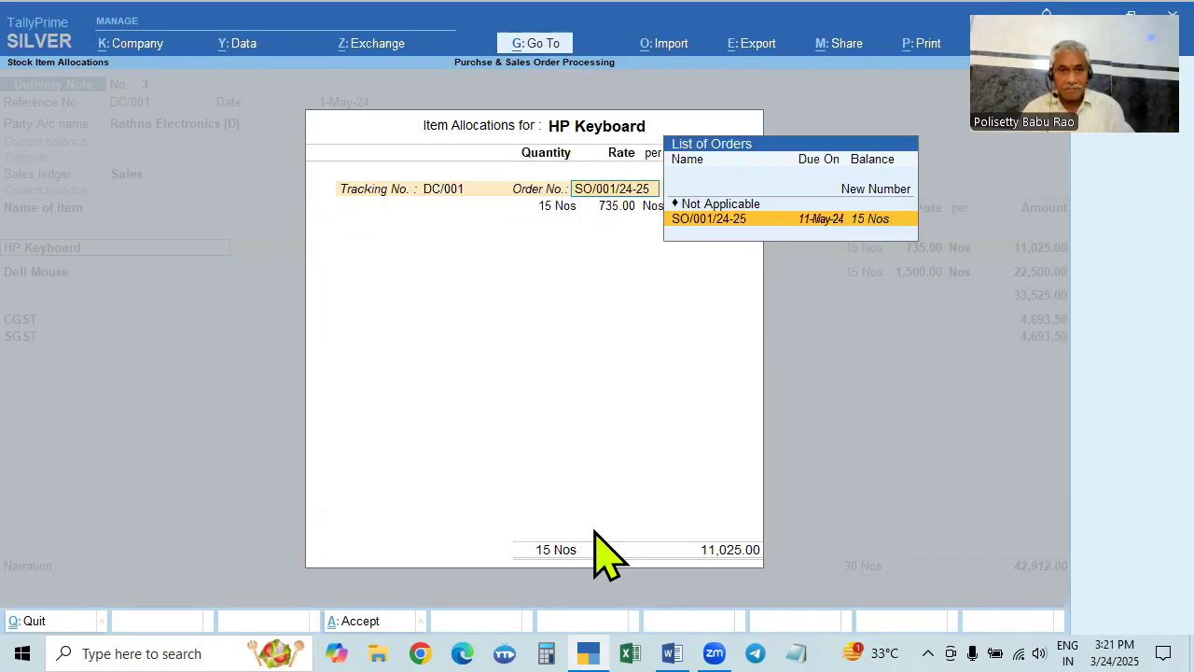
pyautogui.press('Return')
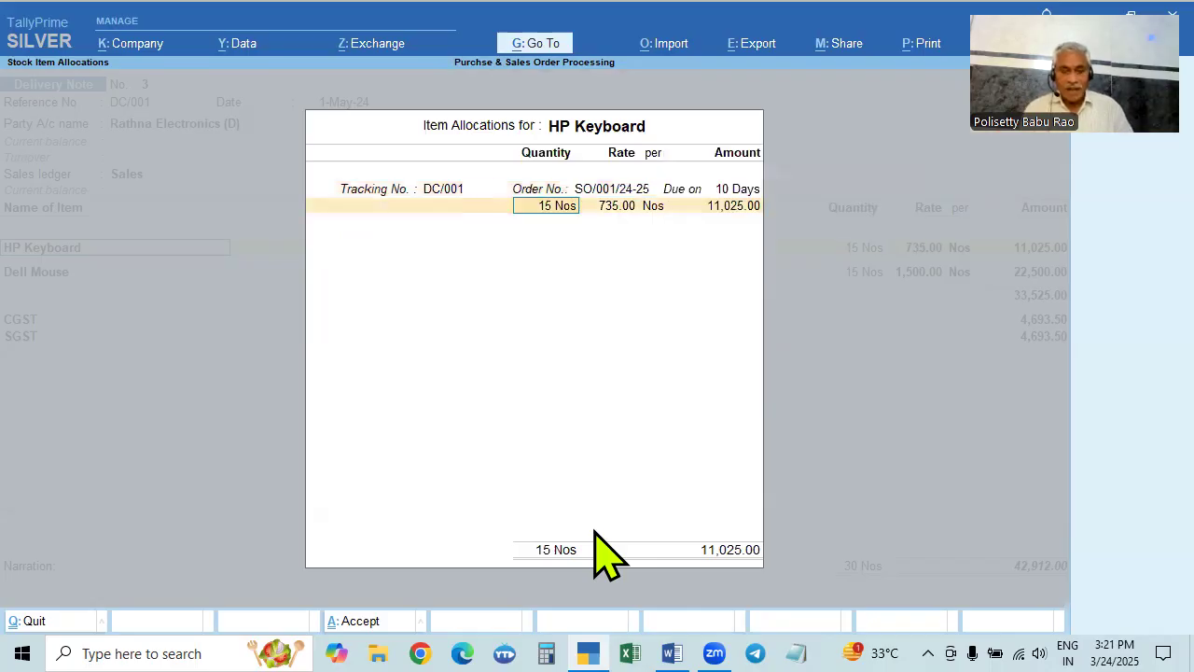
# Step: Recheck the keyboard quantity in the Word assignment, set HP Keyboard to 12 Nos in TallyPrime and end its allocation
pyautogui.hotkey('alt', 'Tab')
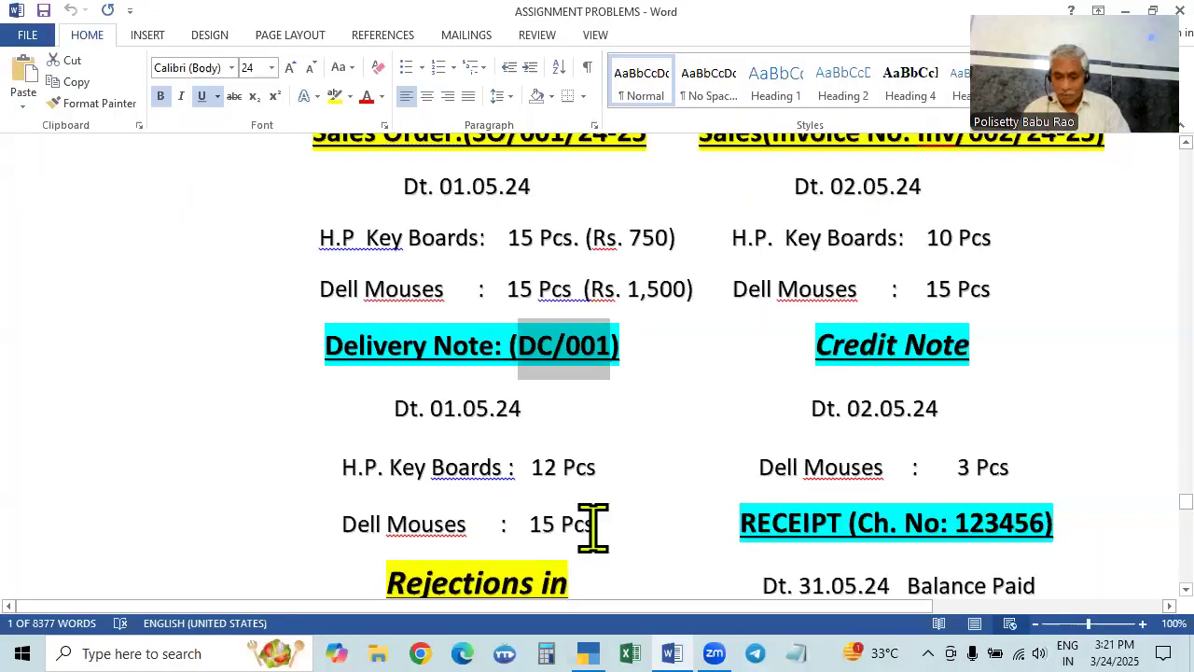
pyautogui.hotkey('alt', 'Tab')
pyautogui.write('12')
pyautogui.press('Return')
pyautogui.press('Return')
pyautogui.press('Return')
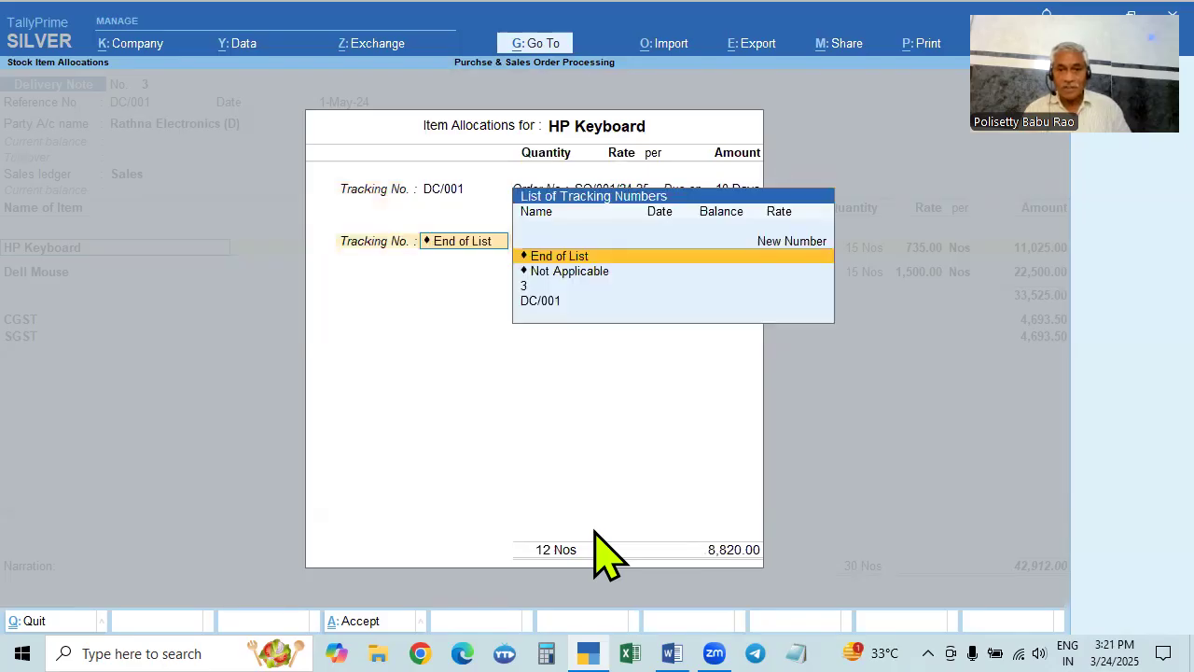
pyautogui.press('Return')
pyautogui.press('Return')
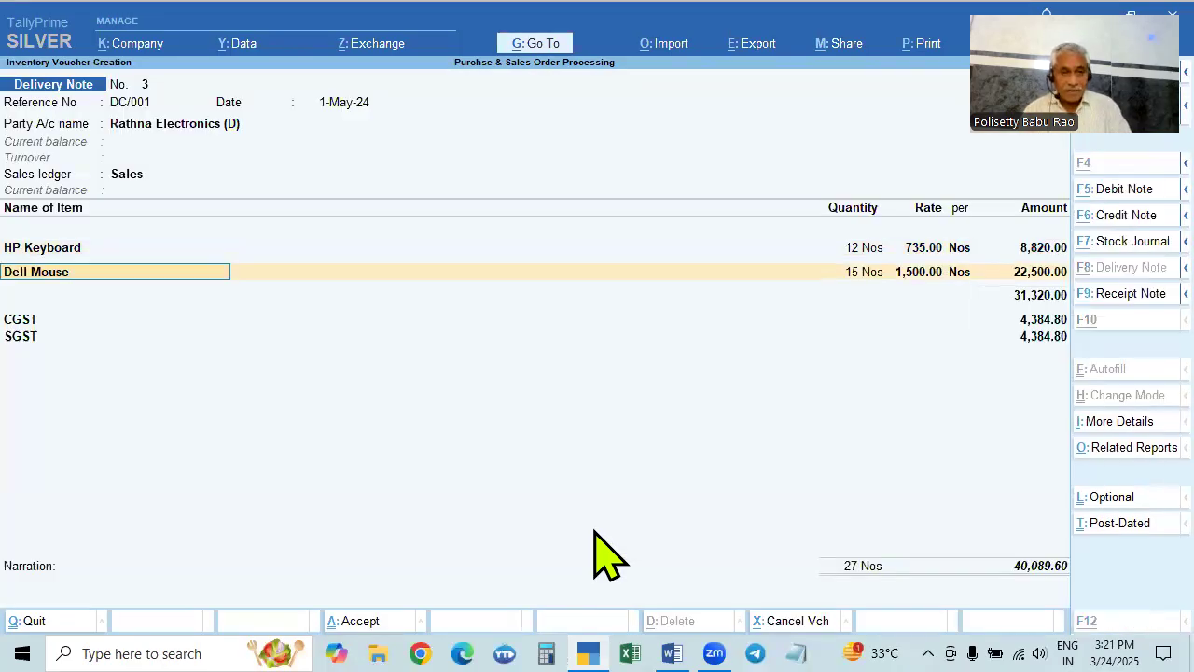
# Step: Recheck the mouse quantity in the Word assignment and assign tracking number DC/001 to Dell Mouse in TallyPrime
pyautogui.hotkey('alt', 'Tab')
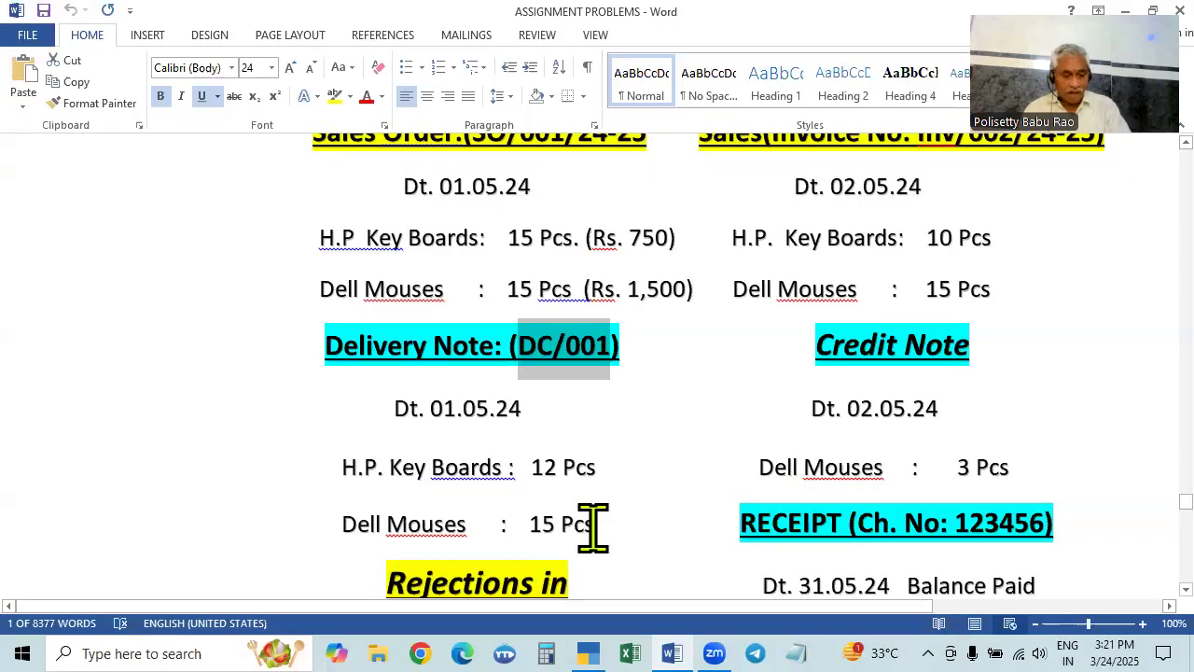
pyautogui.hotkey('alt', 'Tab')
pyautogui.press('Return')
pyautogui.press('Return')
pyautogui.press('BackSpace')
pyautogui.press('Down')
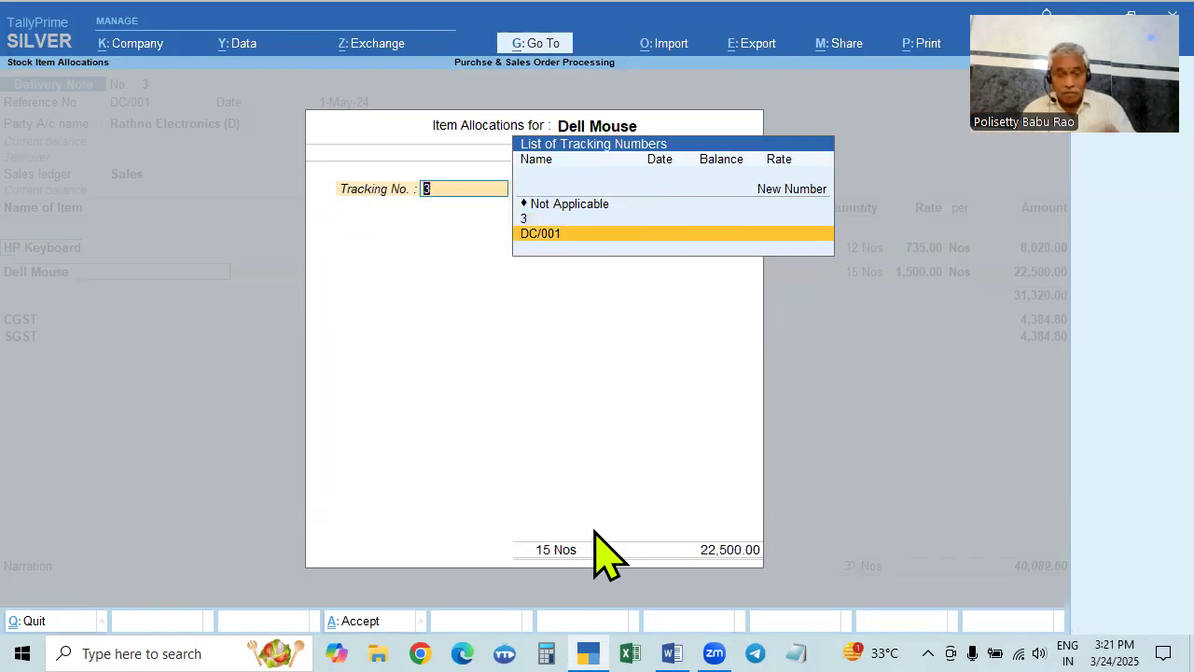
pyautogui.press('Return')
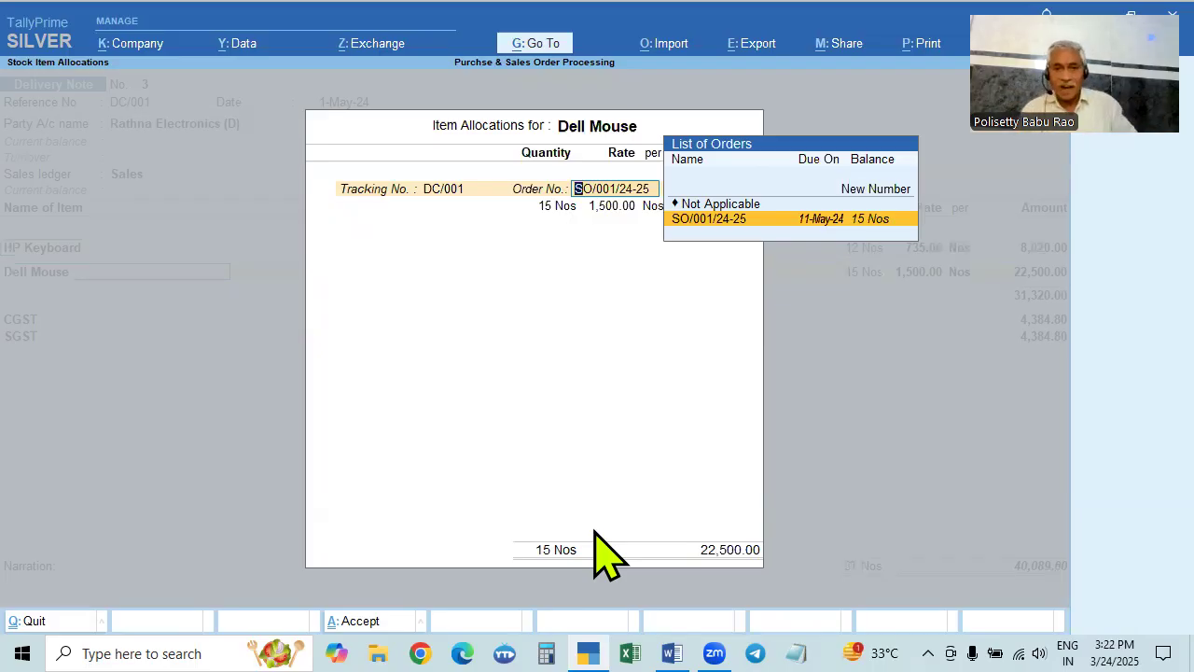
# Step: Allocate Dell Mouse to order SO/001/24-25 with 15 Nos at 1,500.00 and end its allocation
pyautogui.press('Return')
pyautogui.press('Return')
pyautogui.press('Return')
pyautogui.press('Return')
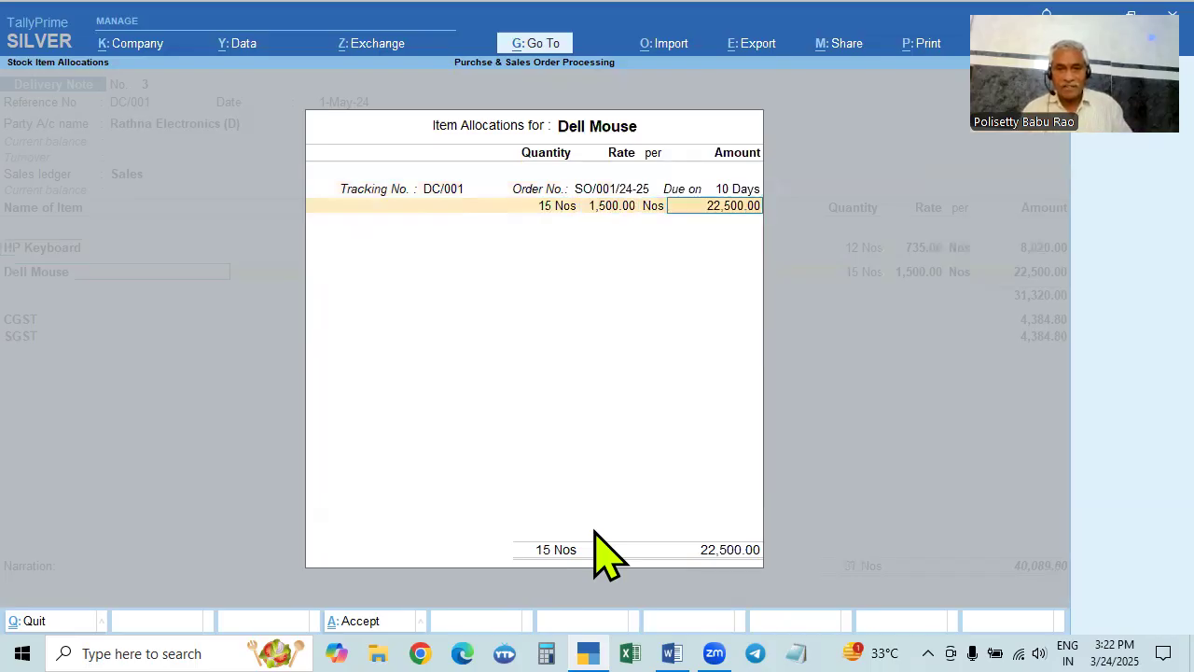
pyautogui.press('Return')
pyautogui.press('Return')
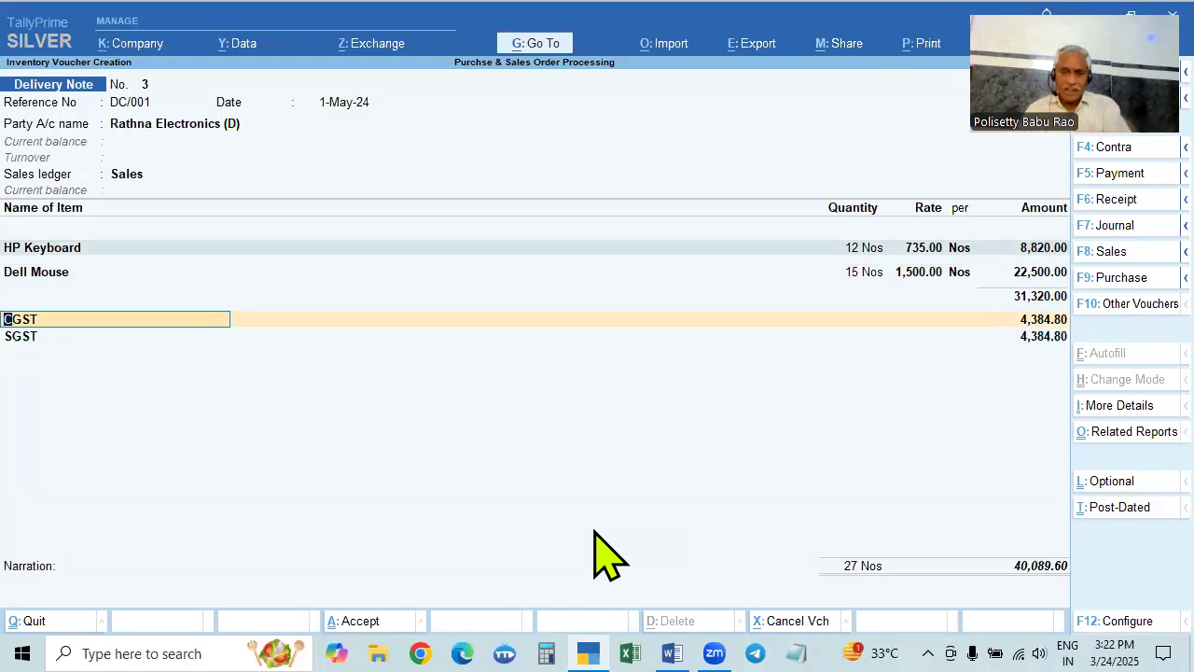
# Step: Accept the CGST and SGST lines, leave the narration blank, save the delivery note and exit voucher entry
pyautogui.press('Return')
pyautogui.press('Return')
pyautogui.press('Return')
pyautogui.press('Return')
pyautogui.press('Return')
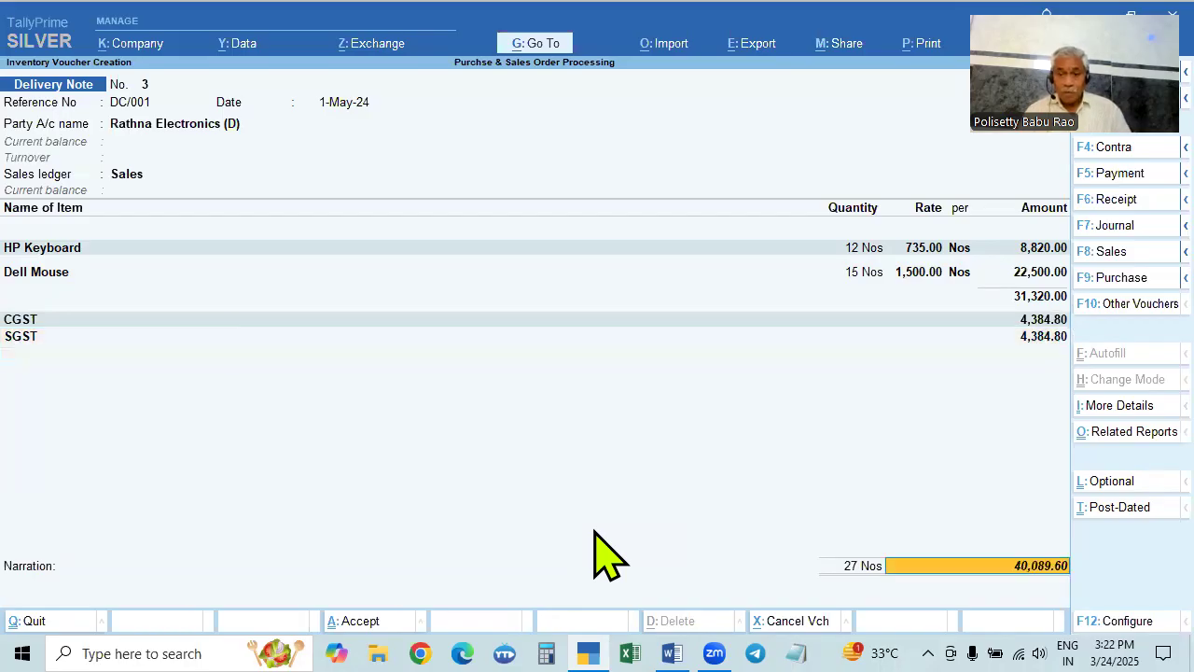
pyautogui.press('Return')
pyautogui.press('Return')
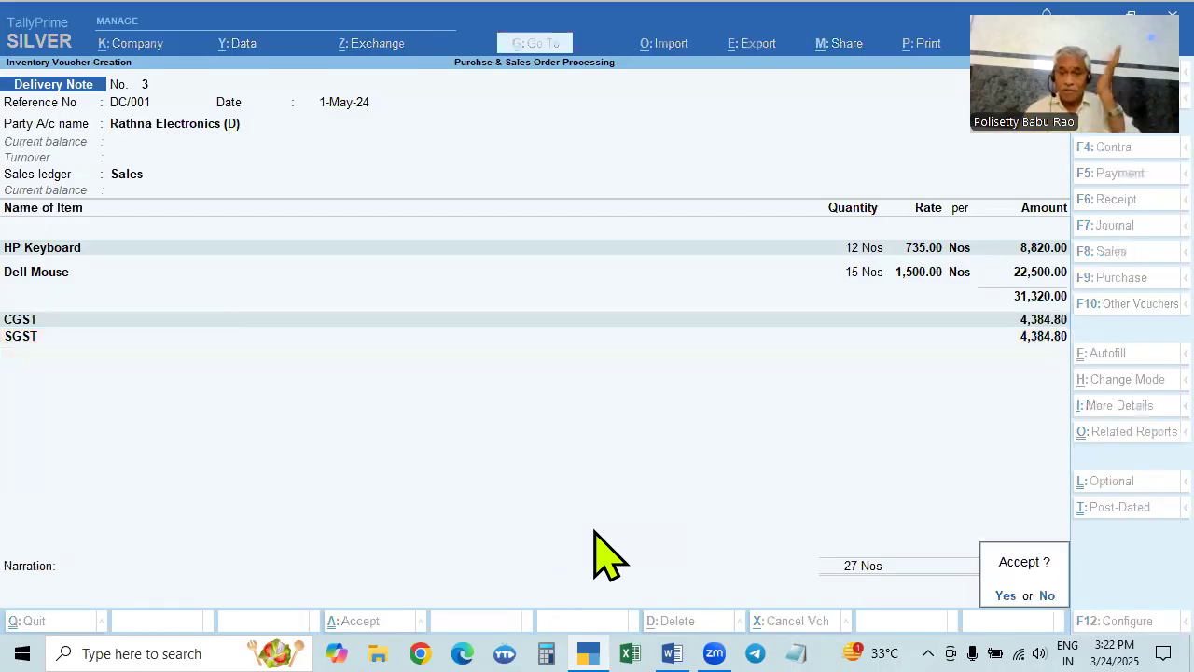
pyautogui.press('Return')
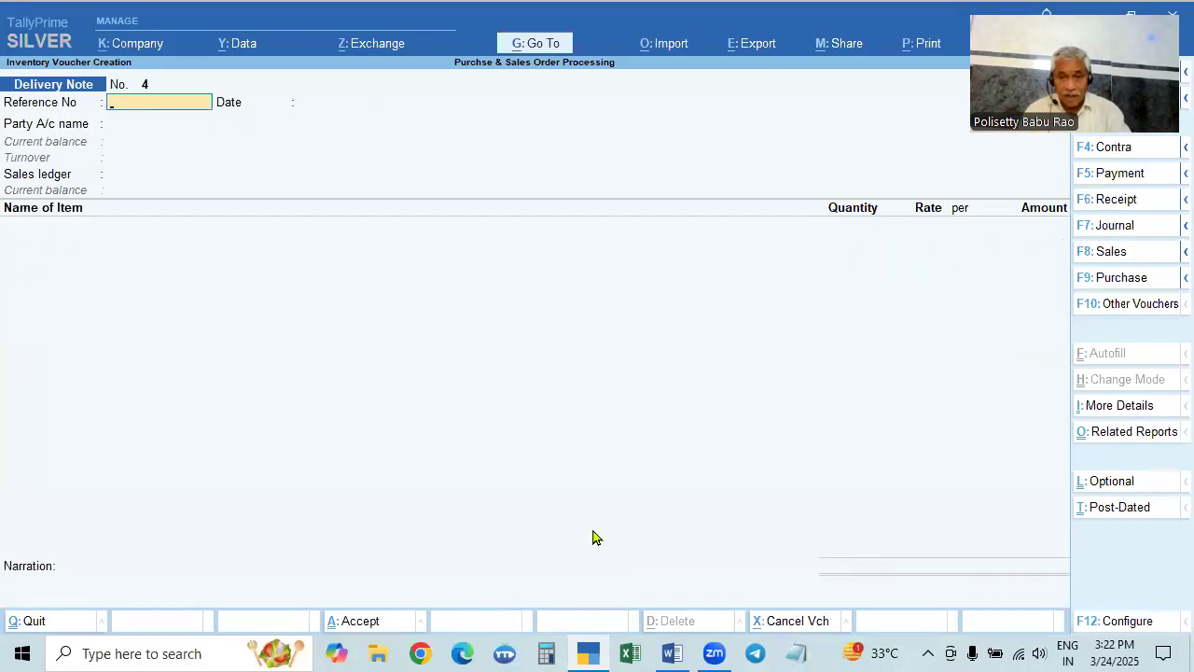
pyautogui.press('Escape')
# Step: Open the Balance Sheet in detailed view to examine the effect of the delivery note
pyautogui.press('Down')
pyautogui.press('Down')
pyautogui.press('Down')
pyautogui.press('Down')
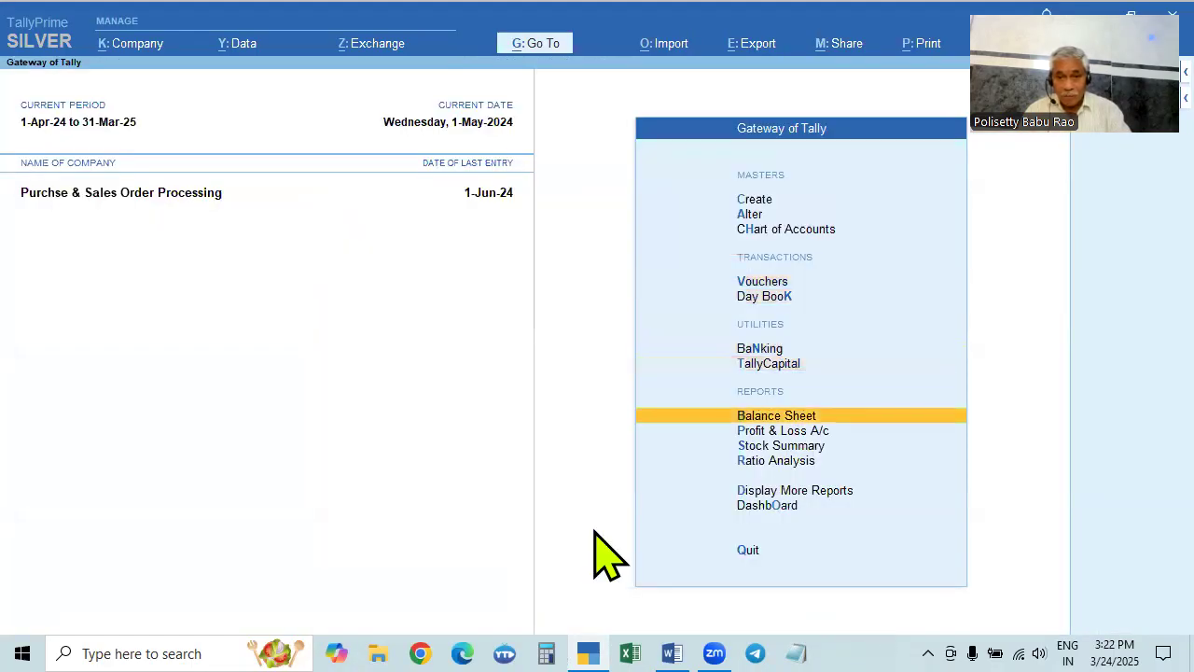
pyautogui.press('Return')
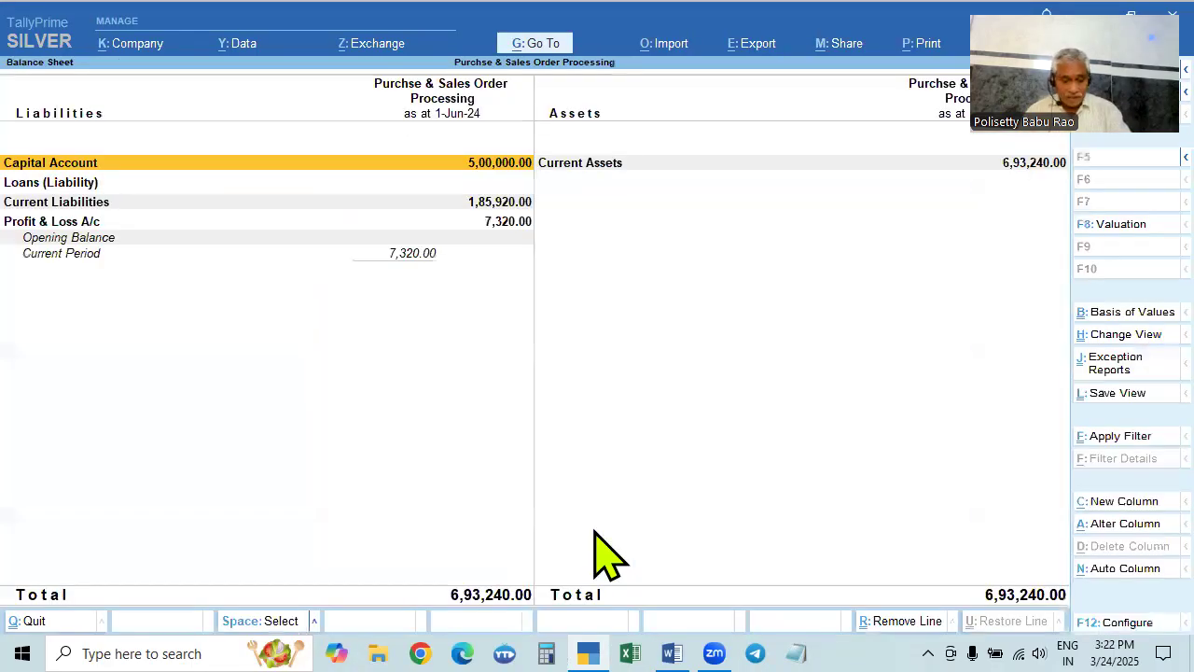
pyautogui.hotkey('alt', 'F5')
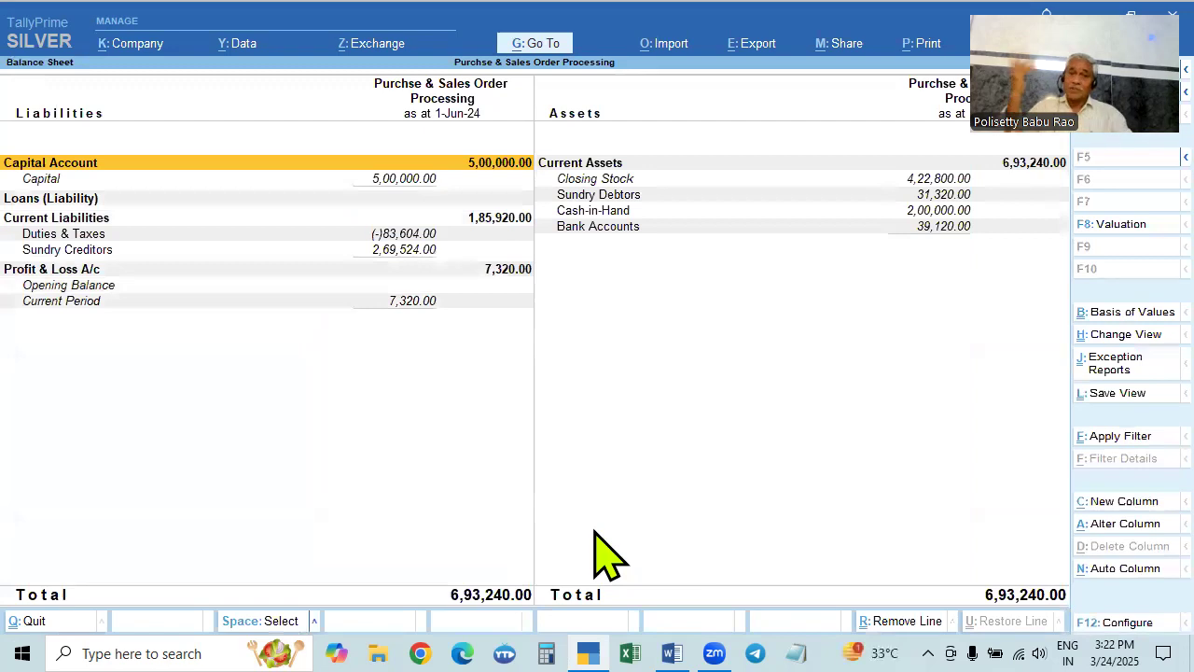
# Step: Drill down from Sundry Debtors through Sales Bills to Make to the pending sales bills, and return to check Closing Stock
pyautogui.click(591, 195)
pyautogui.click(594, 198)
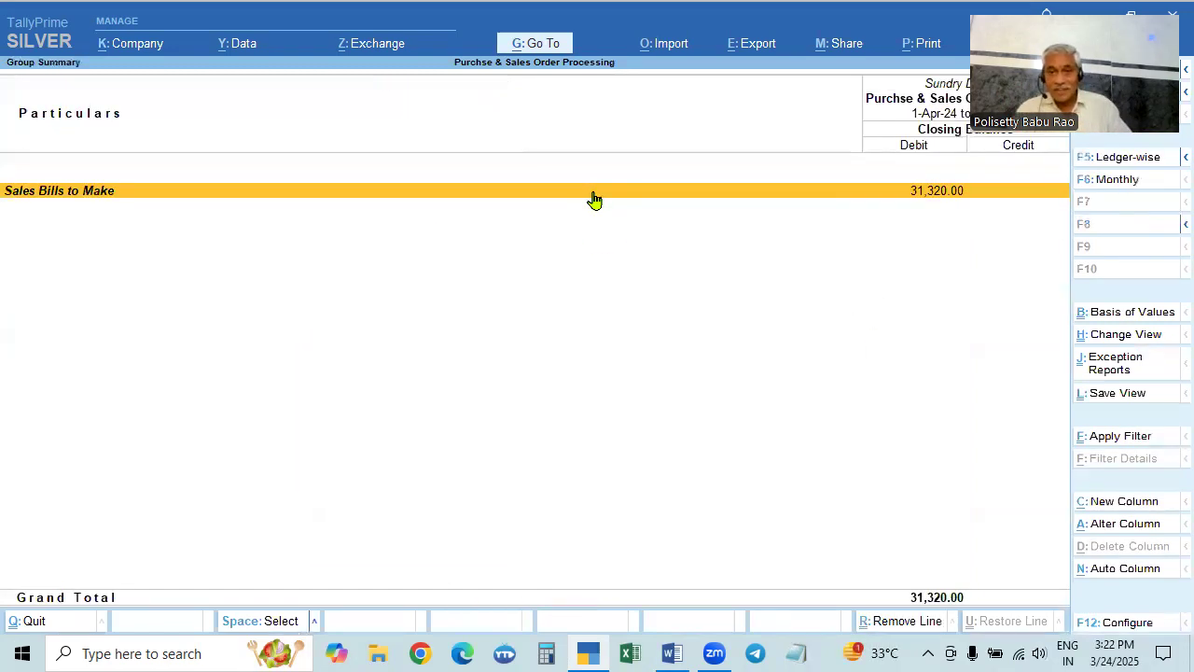
pyautogui.click(594, 196)
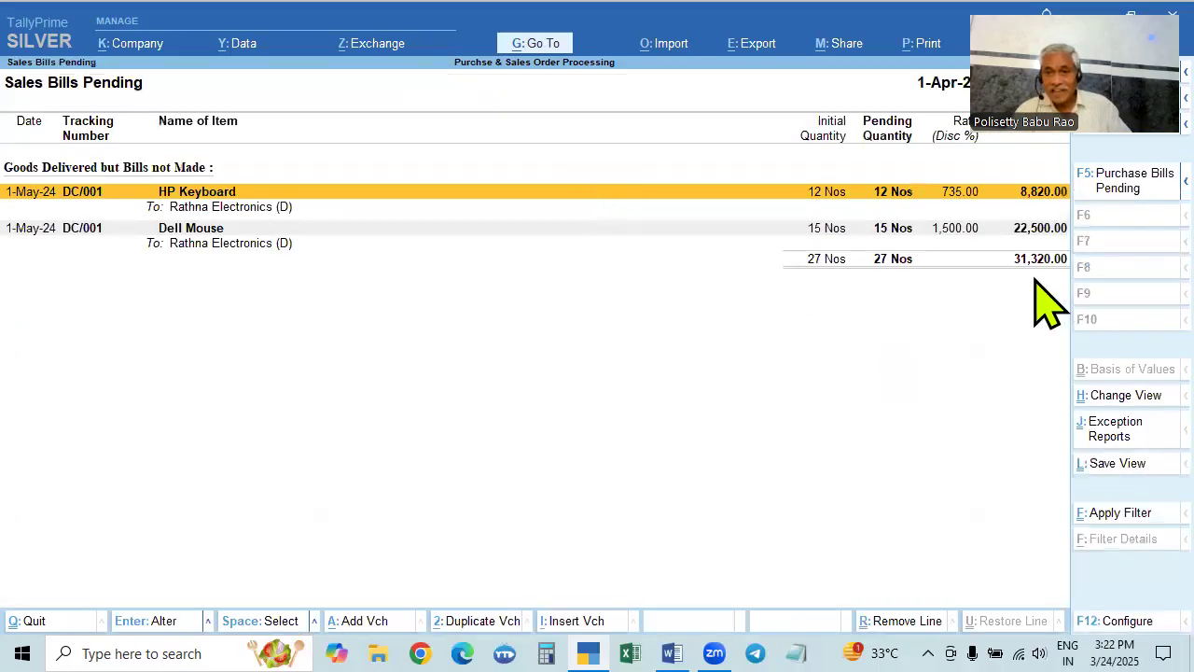
pyautogui.press('Escape')
pyautogui.press('Escape')
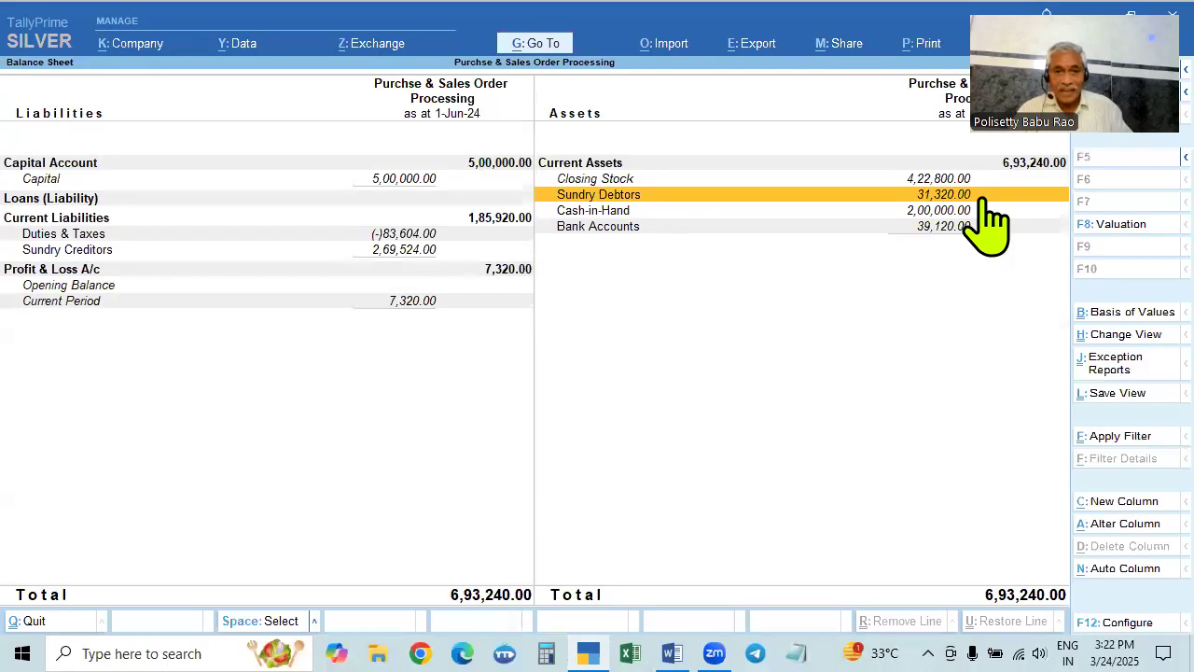
pyautogui.click(940, 185)
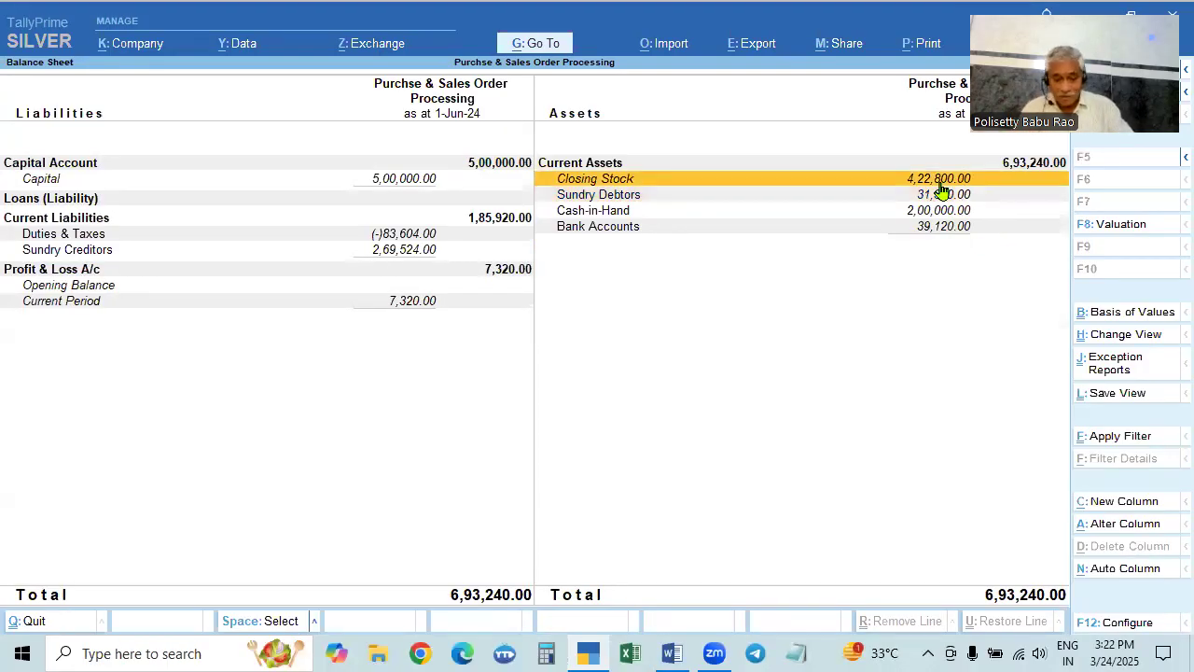
# Step: Open the Profit & Loss A/c in detailed view to examine Sales Bills to Make and closing stock
pyautogui.press('Escape')
pyautogui.press('Down')
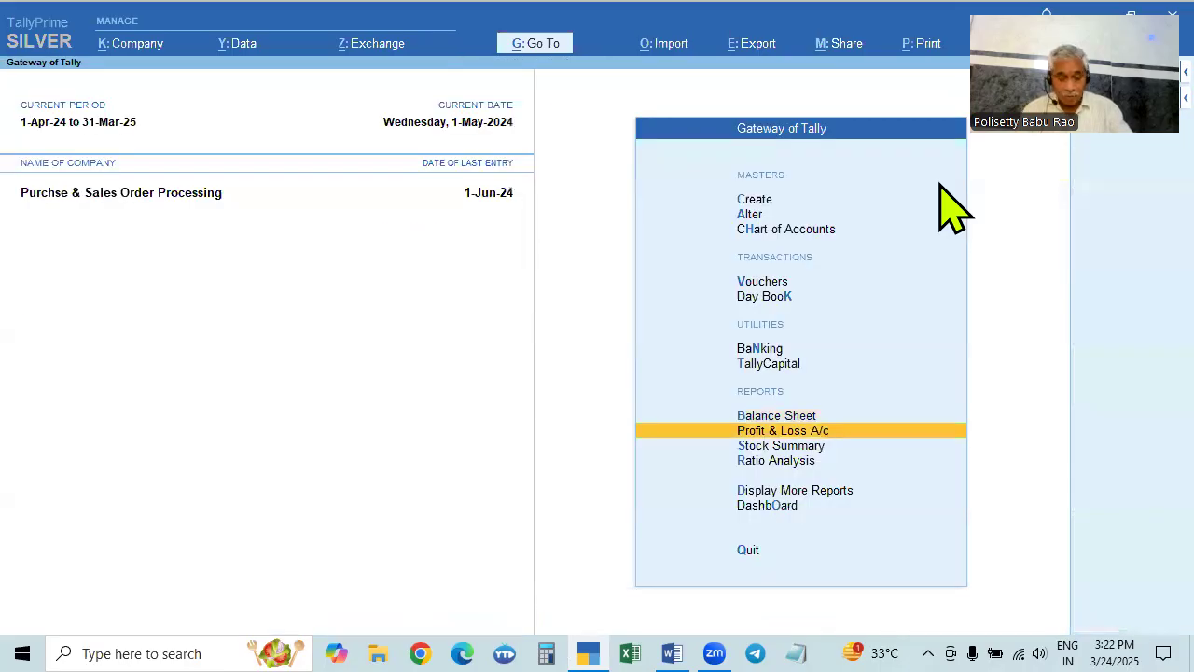
pyautogui.press('Return')
pyautogui.hotkey('alt', 'F5')
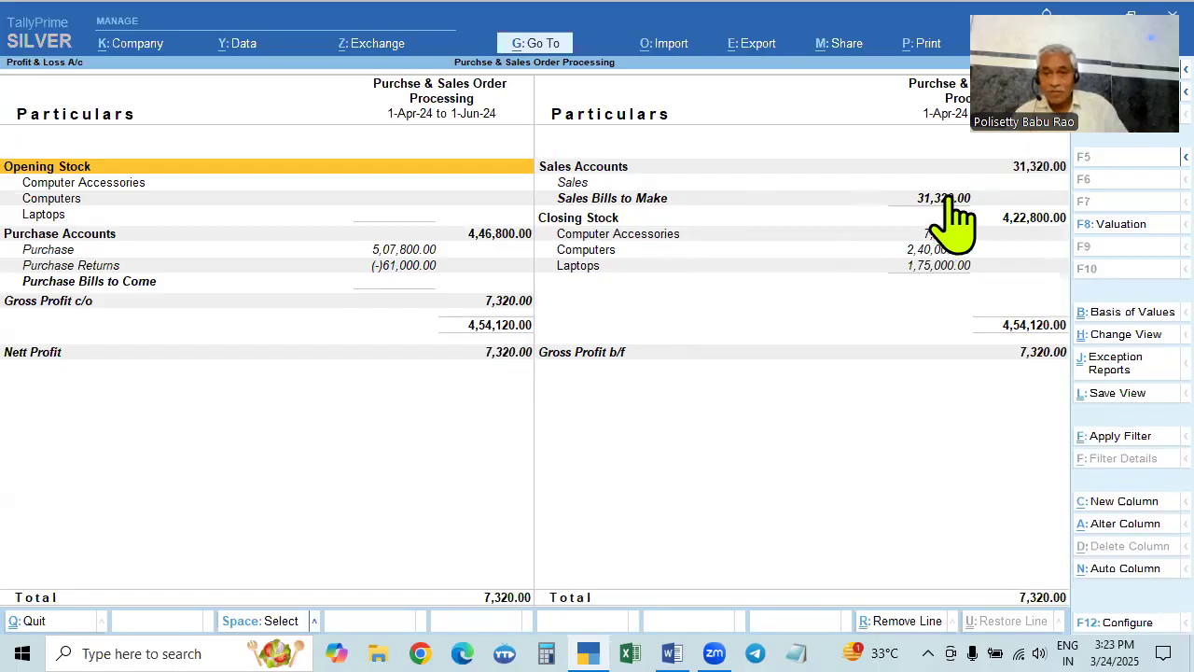
# Step: Close the Profit & Loss A/c and open the Stock Summary to examine the closing balances of the stock items
pyautogui.press('Escape')
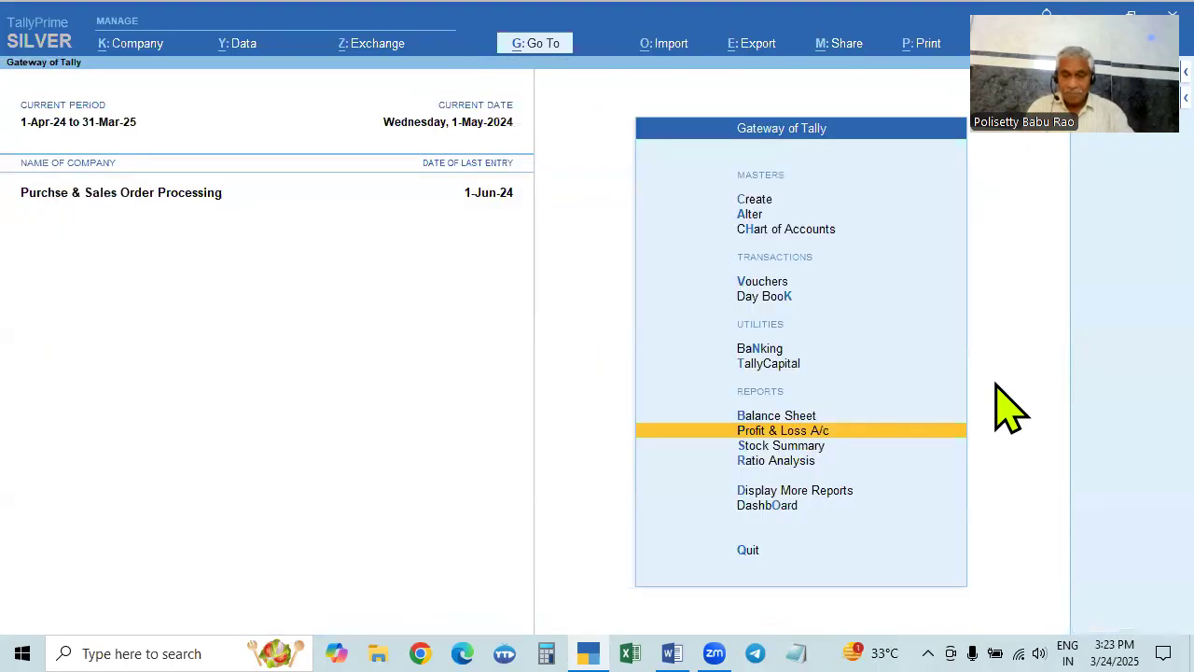
pyautogui.press('Down')
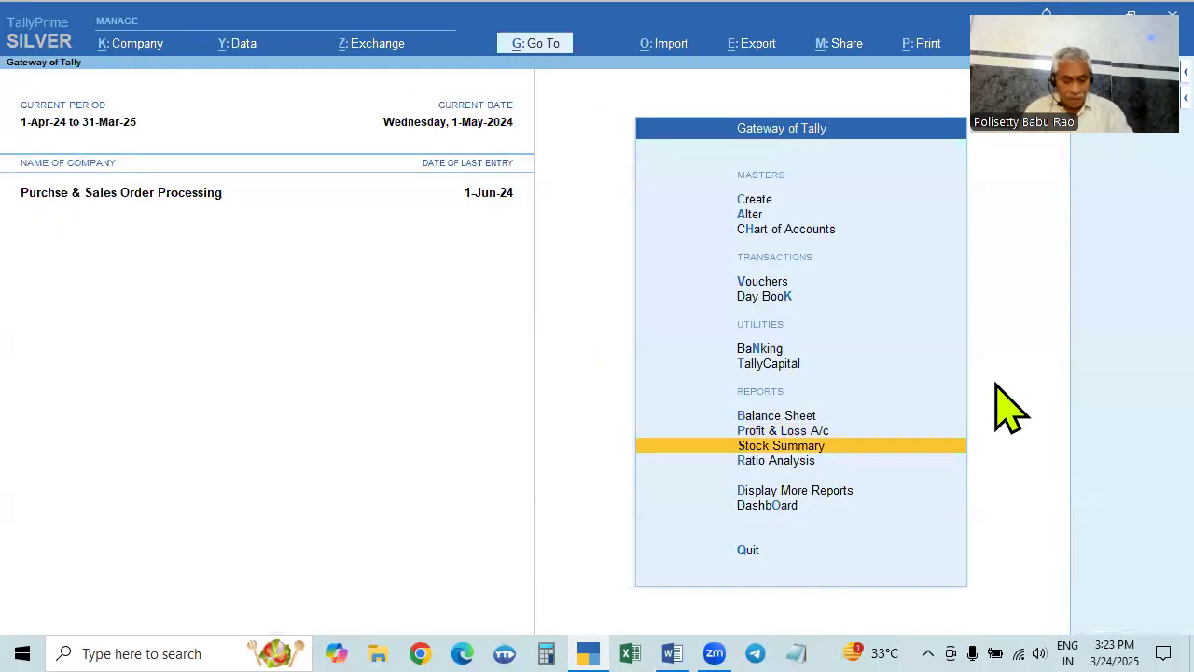
pyautogui.press('Return')
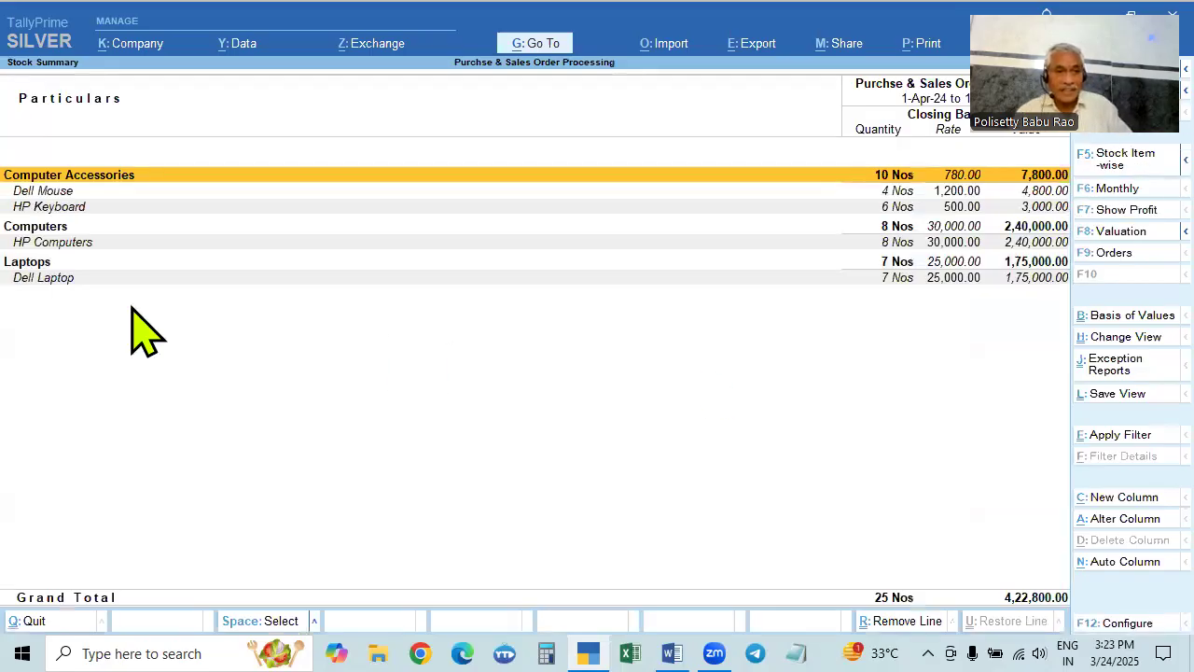
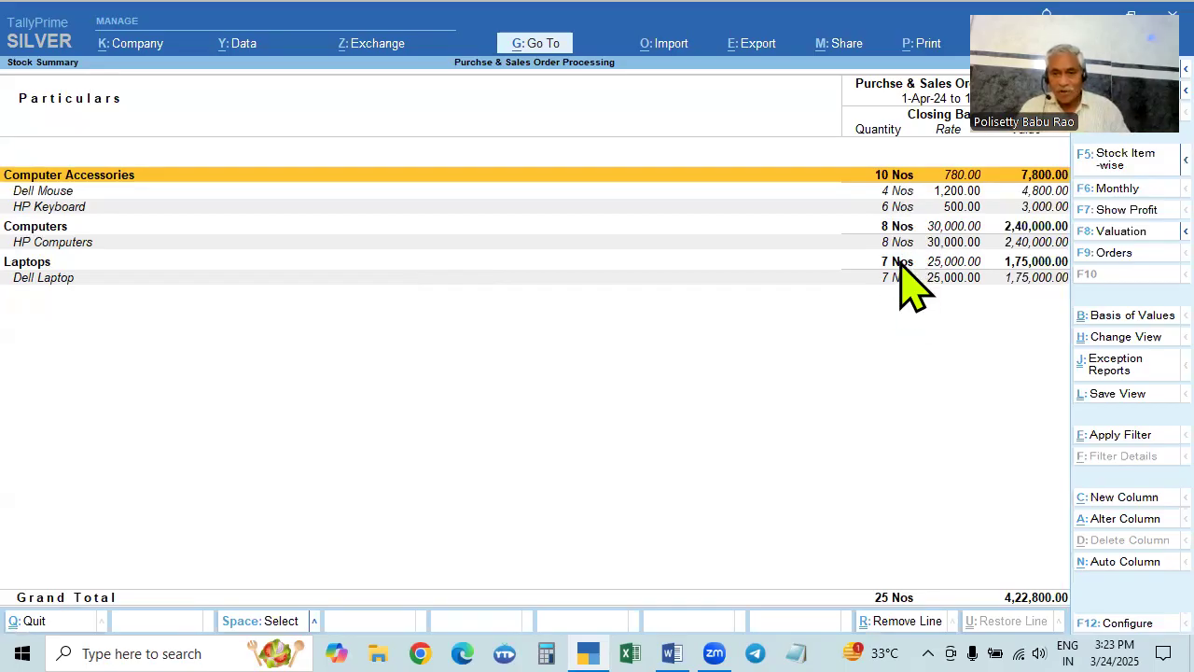
# Step: Leave the Stock Summary without quitting the program and open the Display More Reports list from the Gateway of Tally
pyautogui.press('Escape')
pyautogui.press('Escape')
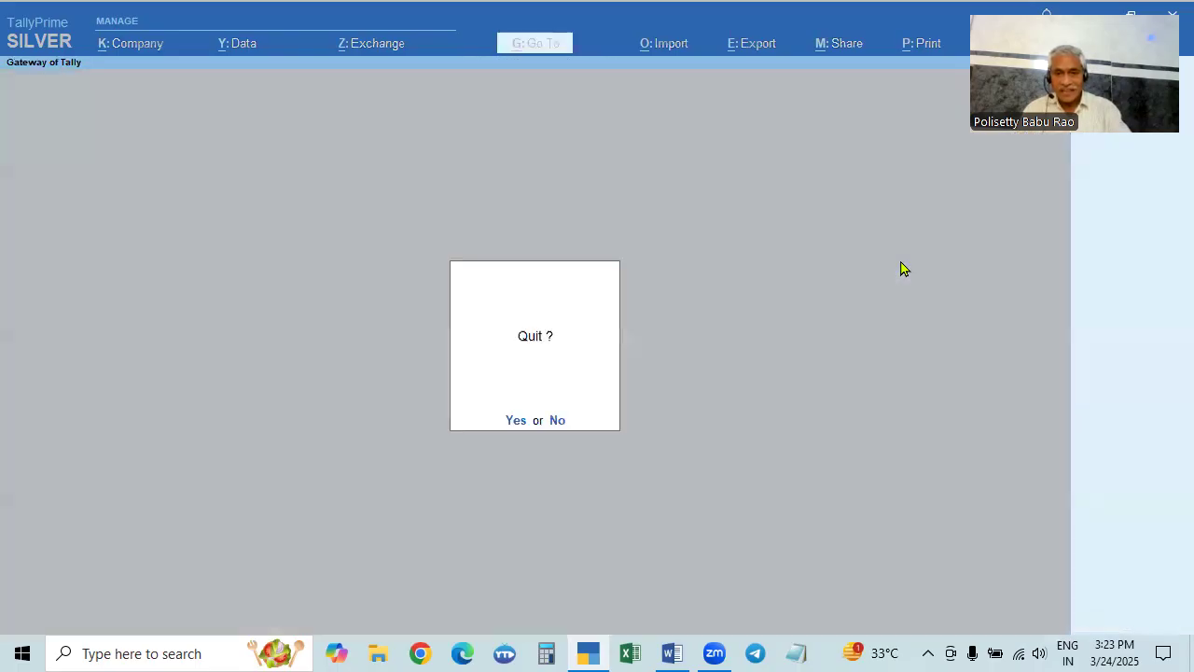
pyautogui.press('n')
pyautogui.press('Down')
pyautogui.press('Down')
pyautogui.press('Down')
pyautogui.press('Down')
pyautogui.press('Down')
pyautogui.press('Down')
pyautogui.press('Down')
pyautogui.press('Down')
pyautogui.press('Down')
pyautogui.press('Down')
pyautogui.press('Down')
pyautogui.press('Down')
pyautogui.press('Up')
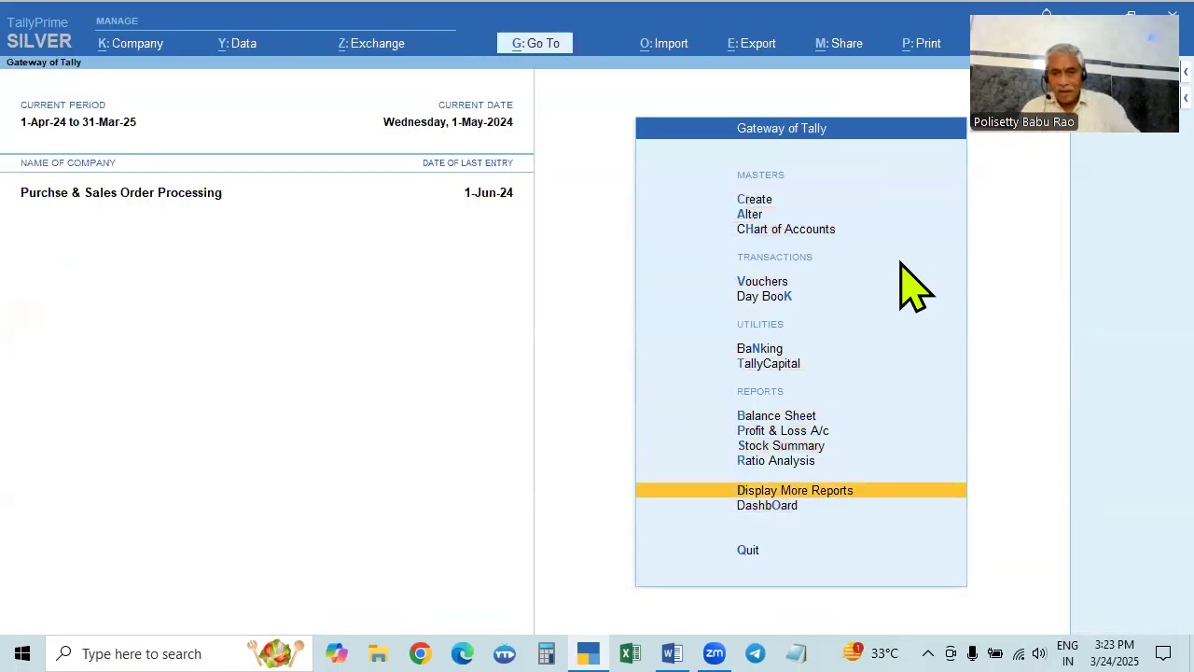
pyautogui.press('Return')
# Step: Open the Inventory Books section of the additional reports
pyautogui.press('Down')
pyautogui.press('Down')
pyautogui.press('Down')
pyautogui.press('Down')
pyautogui.press('Down')
pyautogui.press('Down')
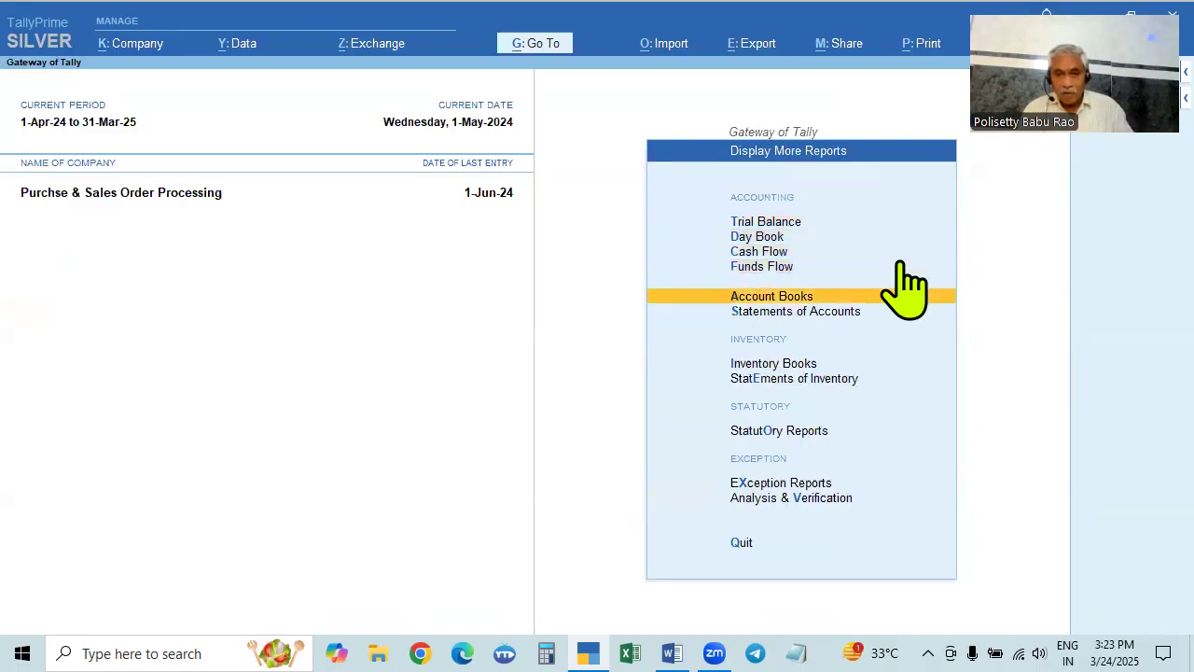
pyautogui.press('Return')
# Step: View the May vouchers in the Sales Orders Book, then return to the Inventory Books list
pyautogui.press('Down')
pyautogui.press('Down')
pyautogui.press('Down')
pyautogui.press('Down')
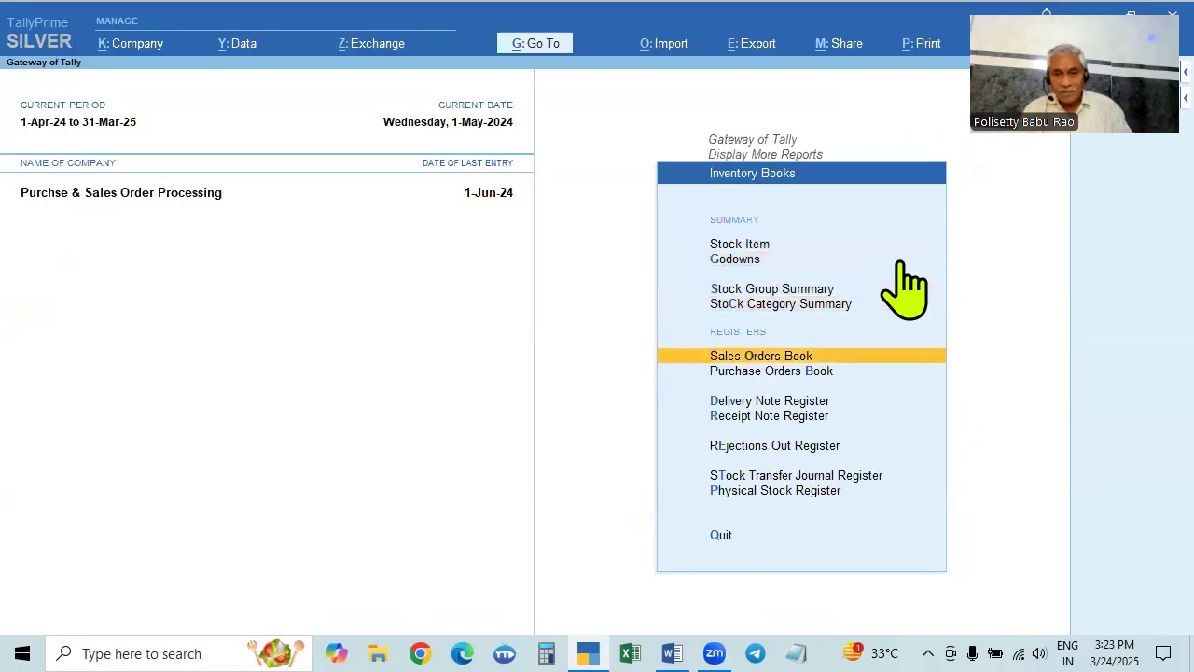
pyautogui.press('Return')
pyautogui.press('Up')
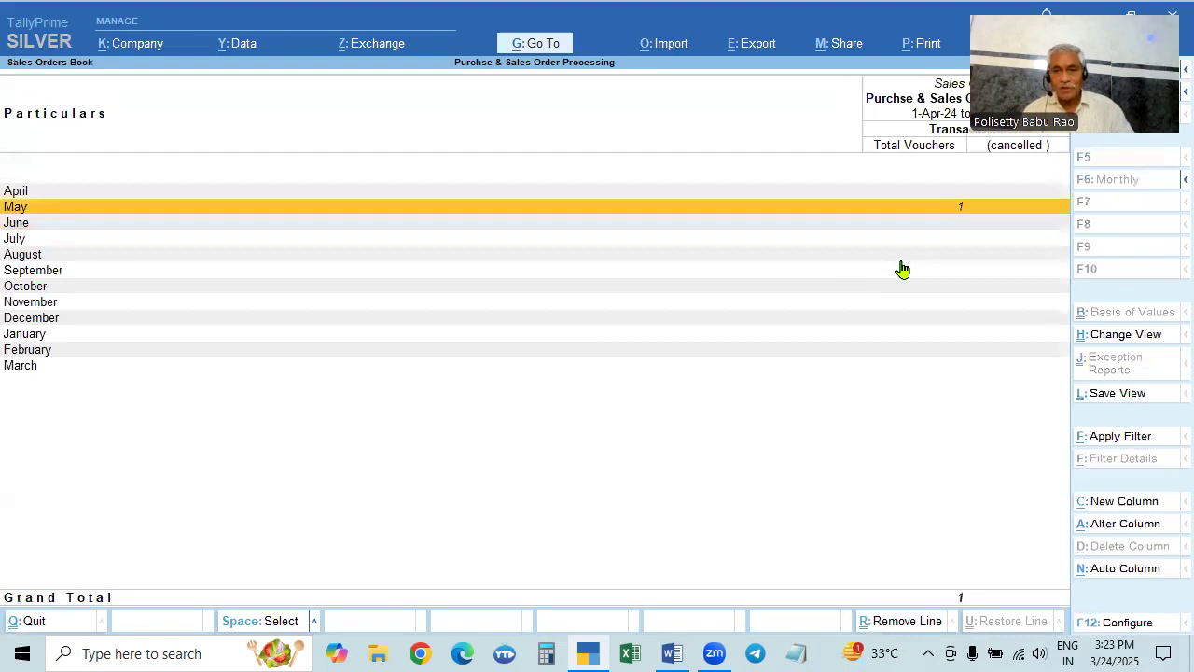
pyautogui.press('Return')
pyautogui.press('Escape')
pyautogui.press('Escape')
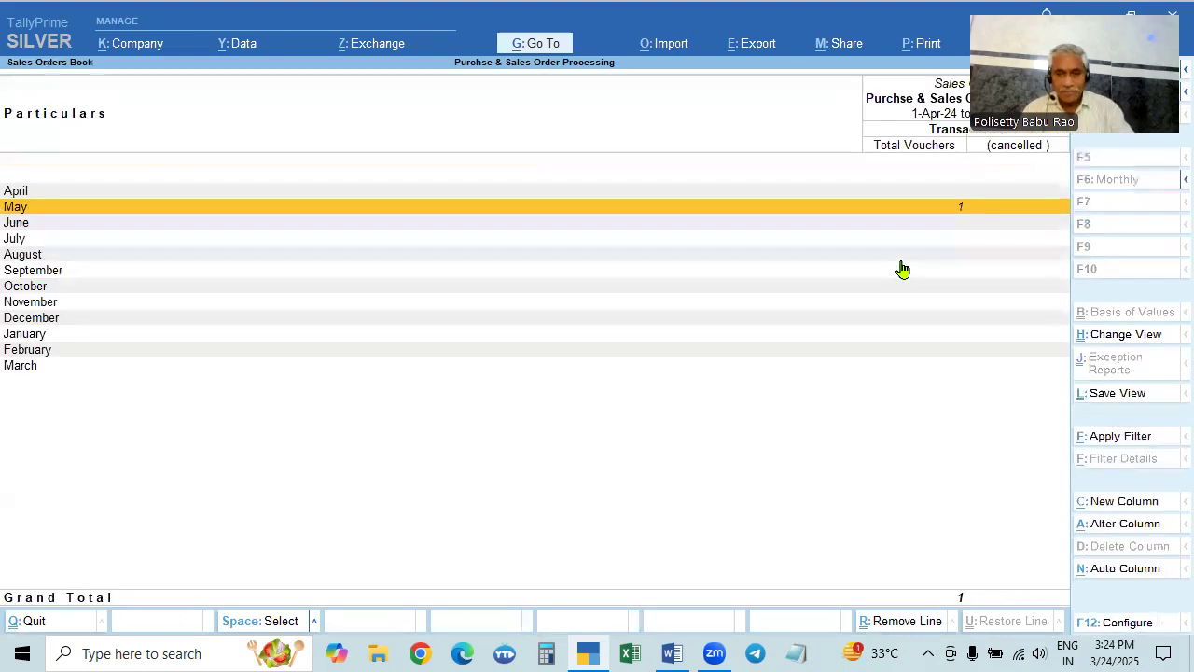
# Step: Display the May vouchers in the Delivery Note Register
pyautogui.press('Down')
pyautogui.press('Down')
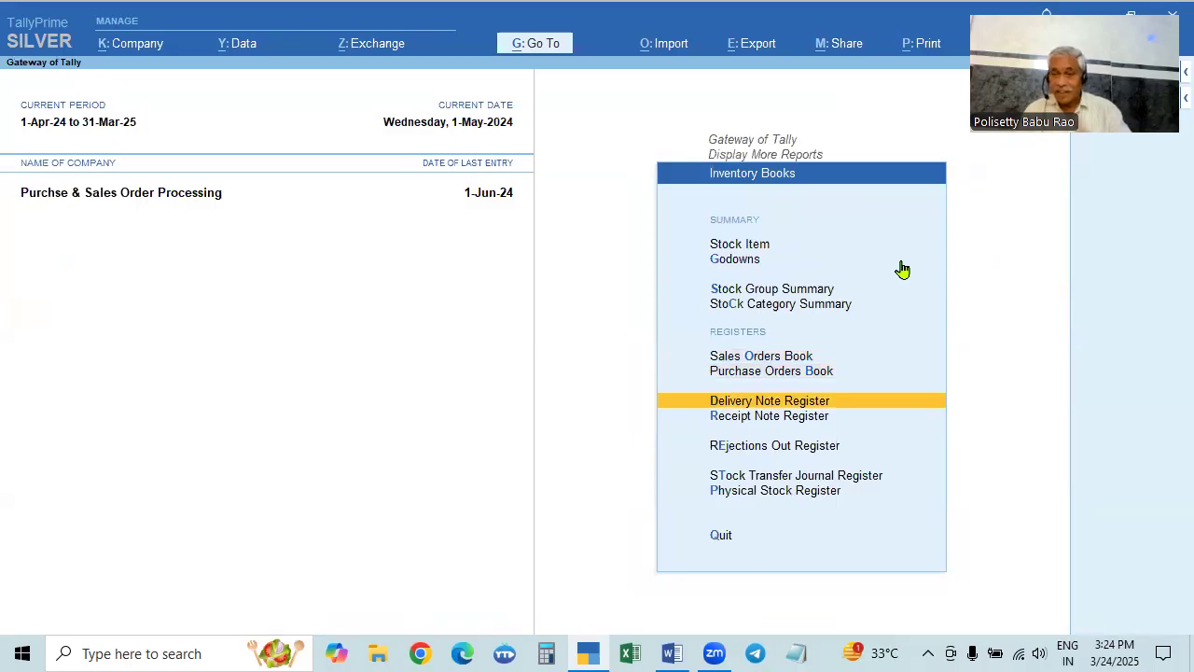
pyautogui.press('Return')
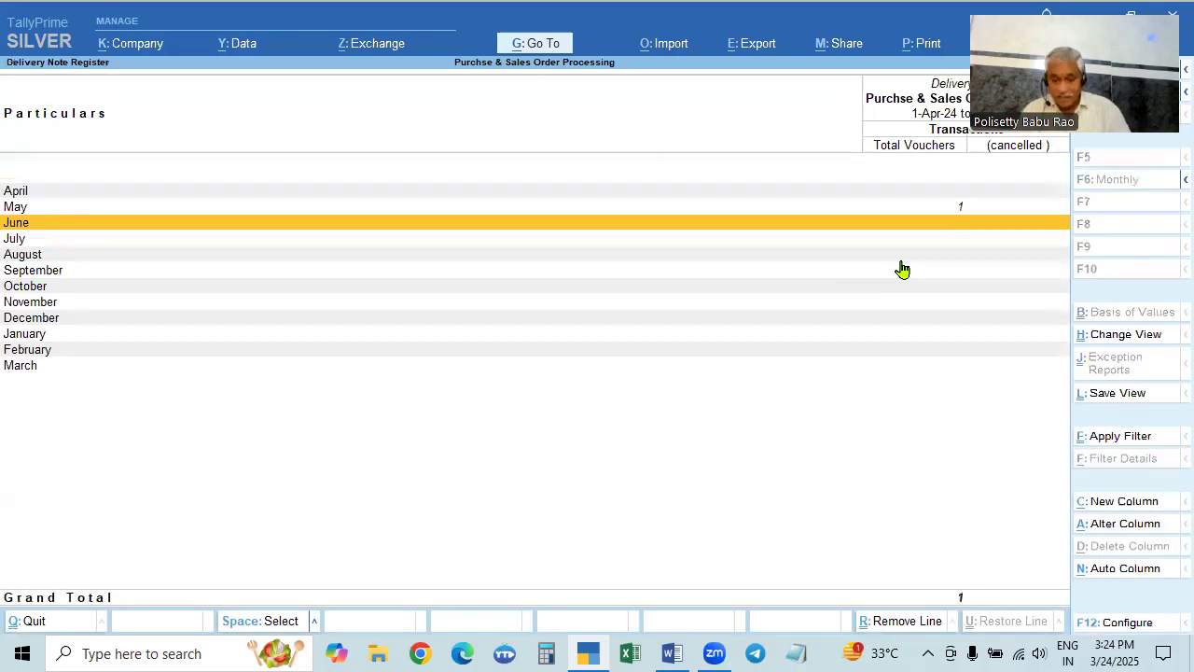
pyautogui.press('Up')
pyautogui.press('Return')
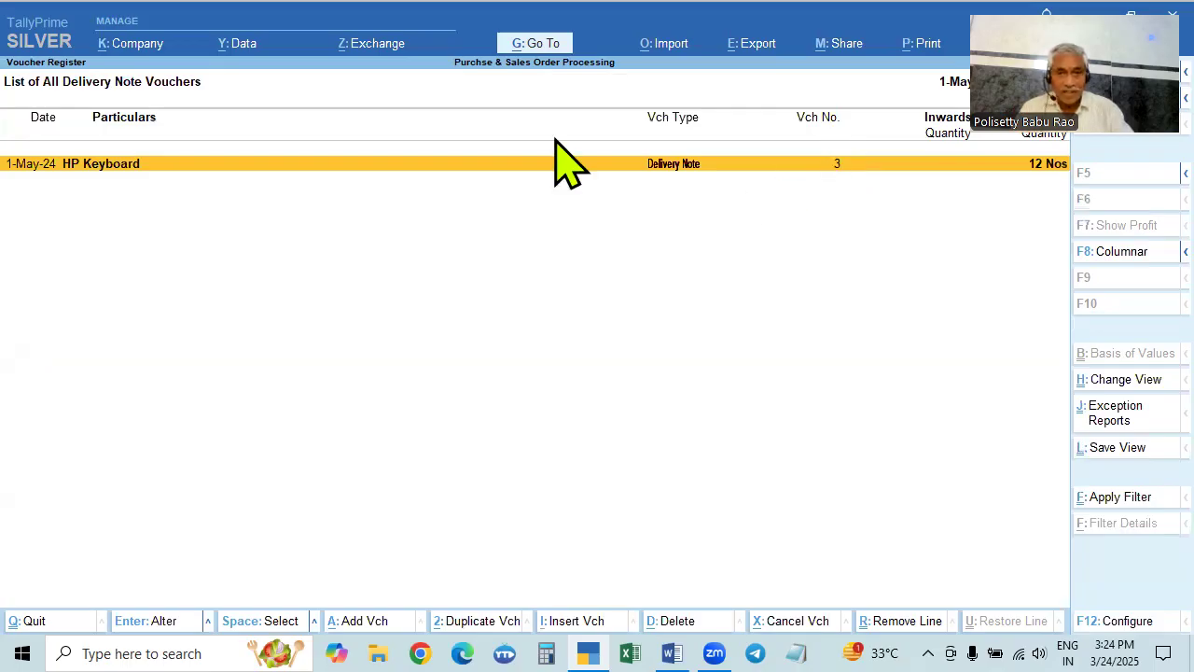
# Step: Reopen the Delivery Note Register to review May's vouchers again, then return to the Inventory Books list
pyautogui.press('Escape')
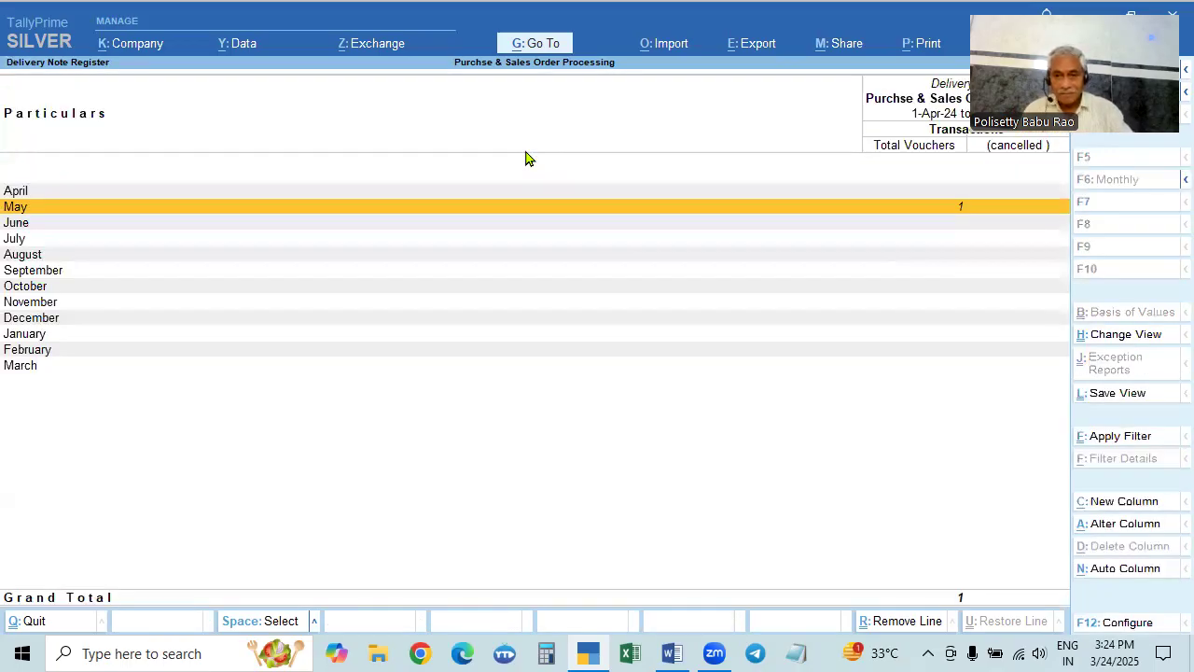
pyautogui.press('Escape')
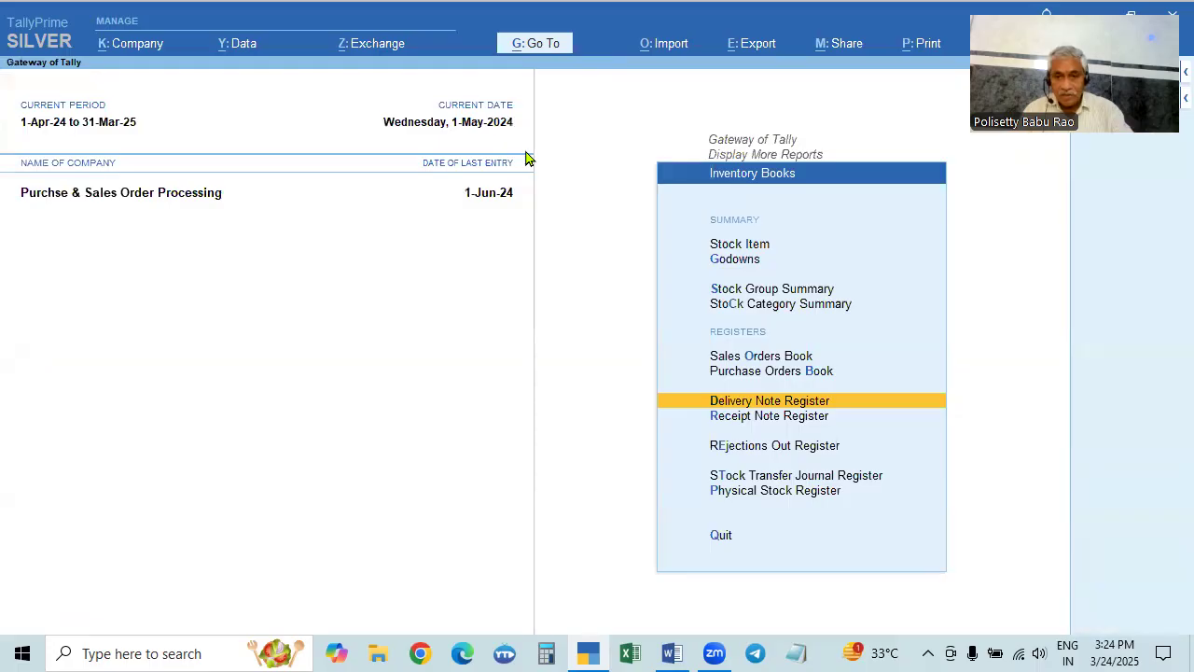
pyautogui.press('Return')
pyautogui.press('Up')
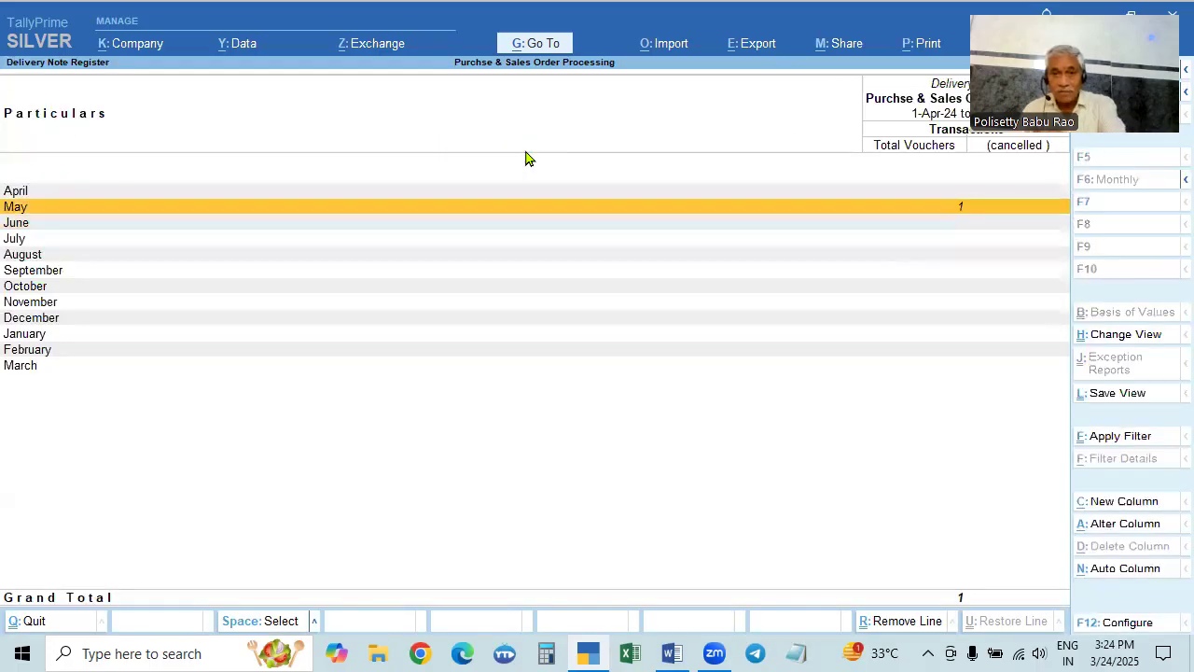
pyautogui.press('Return')
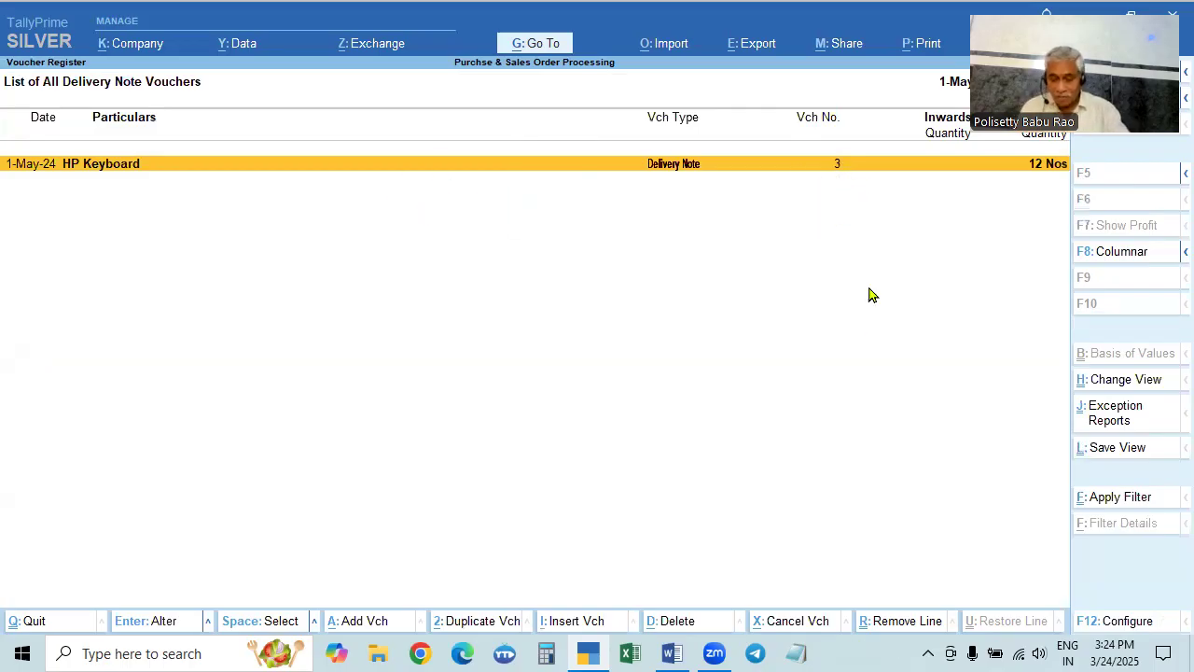
pyautogui.press('Escape')
pyautogui.press('Escape')
pyautogui.press('Down')
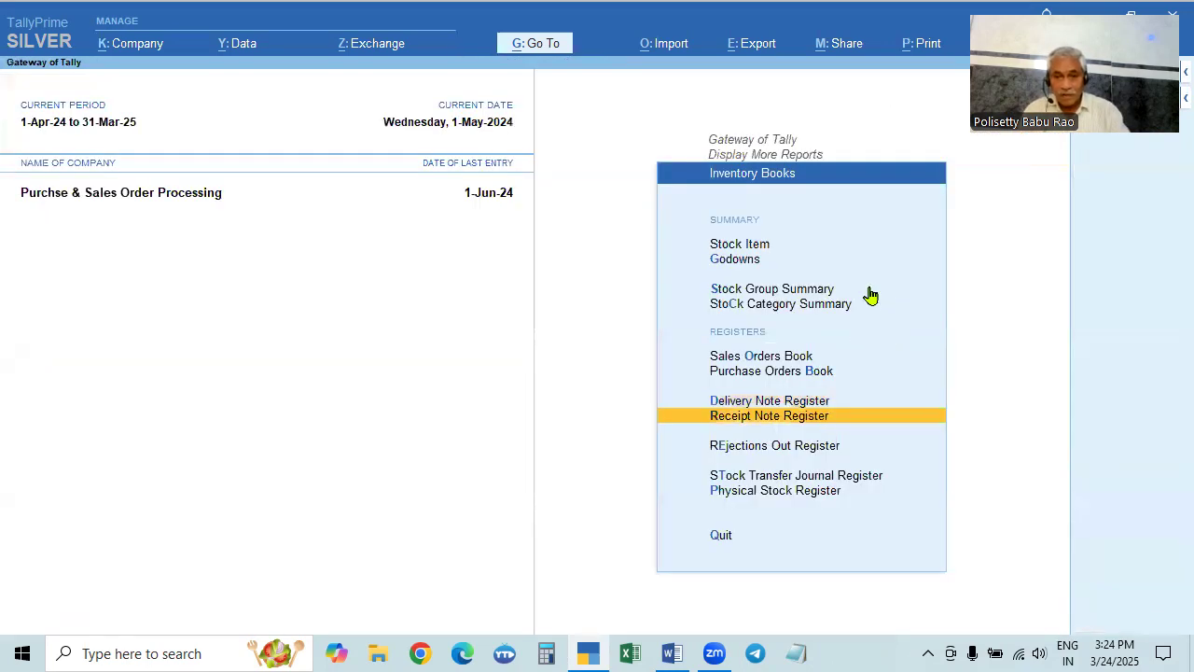
pyautogui.press('Up')
pyautogui.press('Down')
pyautogui.press('Down')
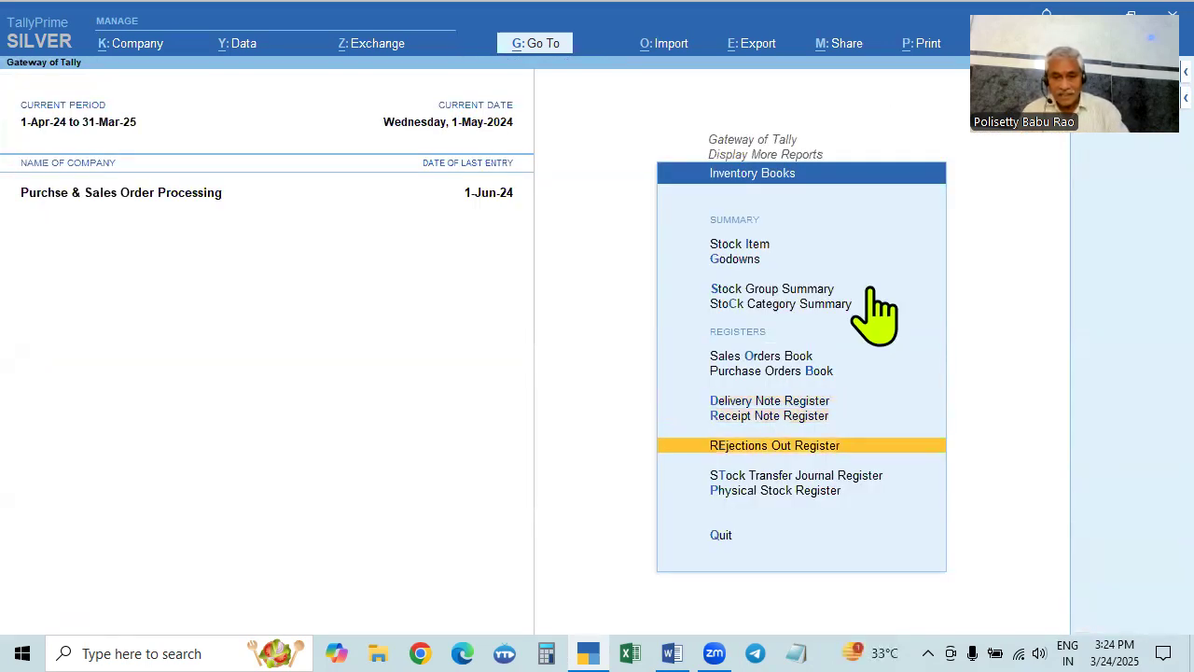
# Step: Open Sales Order Outstandings under Statements of Inventory
pyautogui.press('Escape')
pyautogui.press('Down')
pyautogui.press('Return')
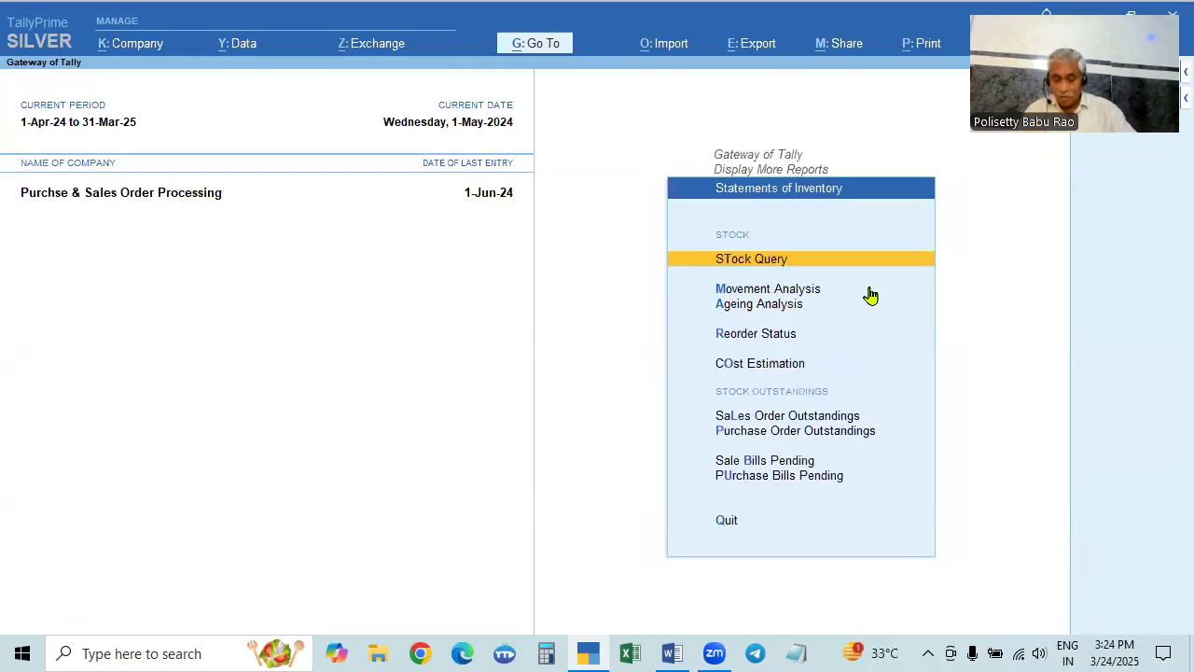
pyautogui.press('Down')
pyautogui.press('Down')
pyautogui.press('Down')
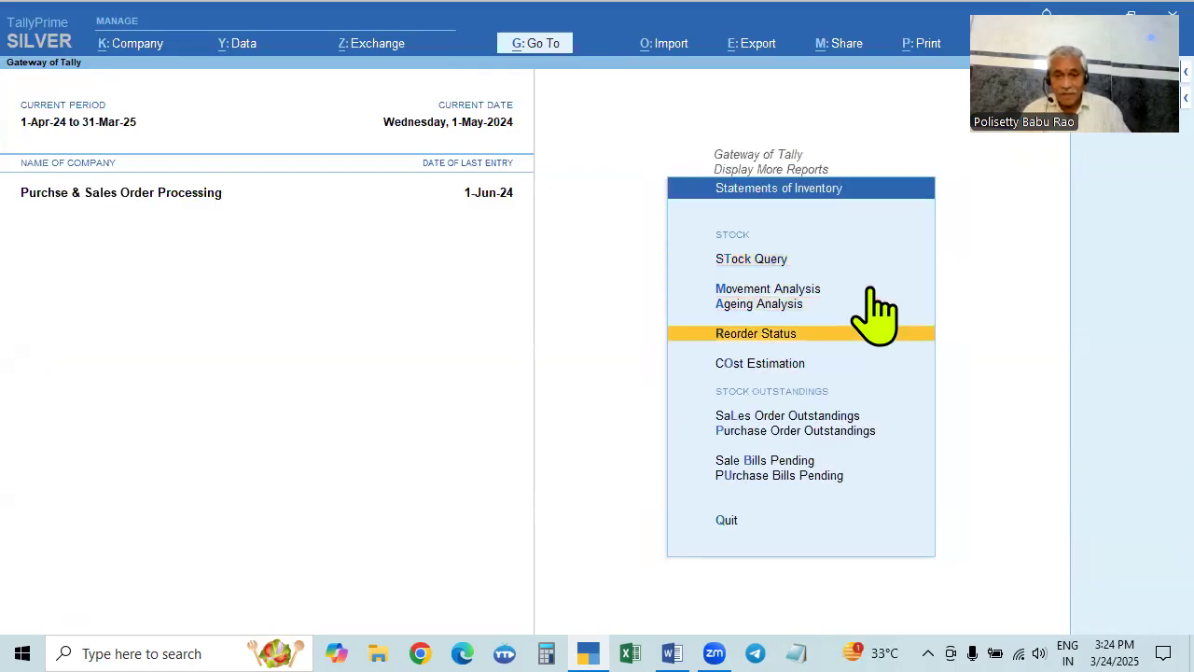
pyautogui.press('Down')
pyautogui.press('Down')
pyautogui.press('Return')
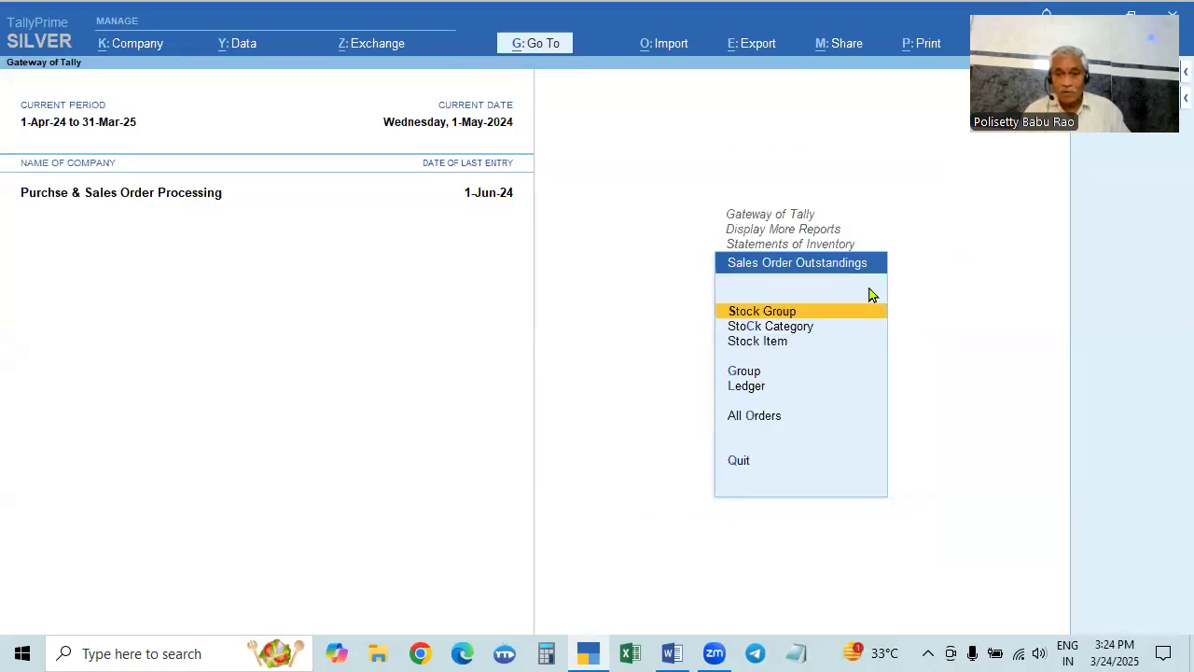
# Step: Review the outstanding sales orders for all orders, then return to Statements of Inventory
pyautogui.press('Down')
pyautogui.press('Down')
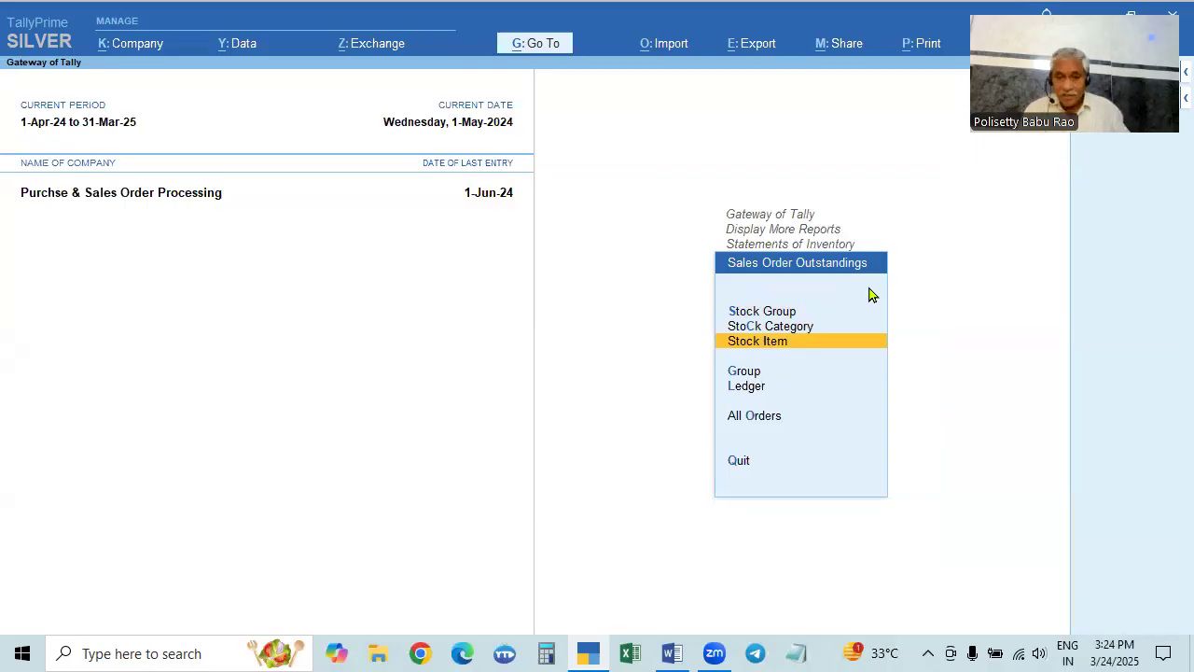
pyautogui.press('Down')
pyautogui.press('Down')
pyautogui.press('Down')
pyautogui.press('Down')
pyautogui.press('Up')
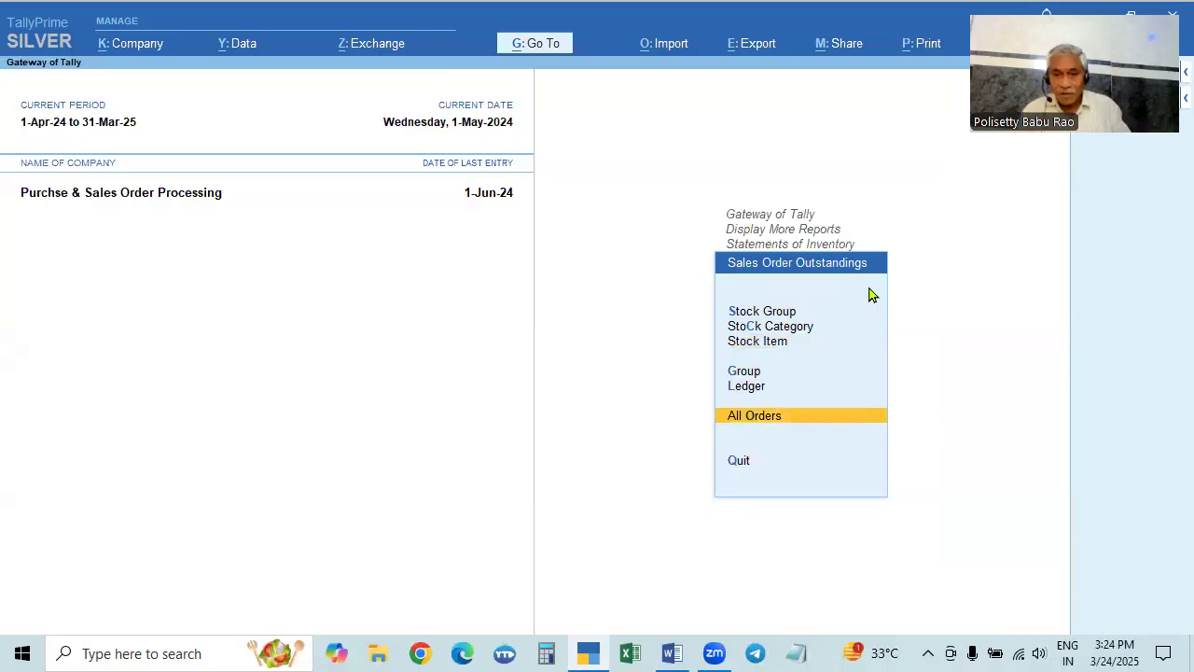
pyautogui.press('Return')
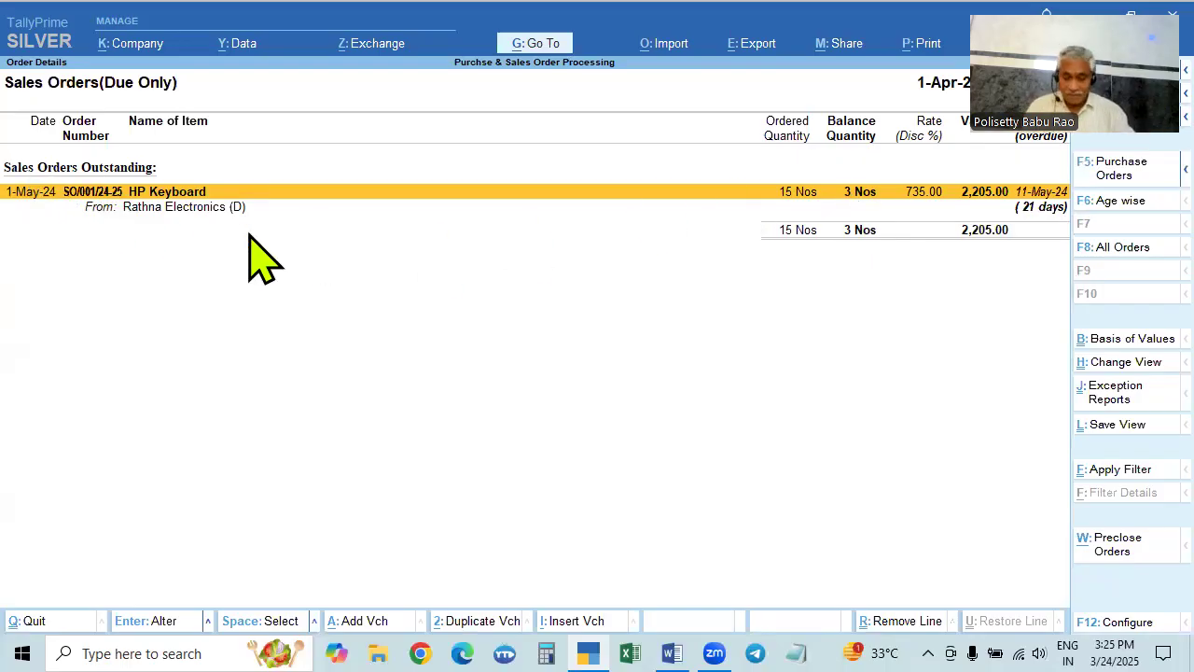
pyautogui.press('Escape')
pyautogui.press('Escape')
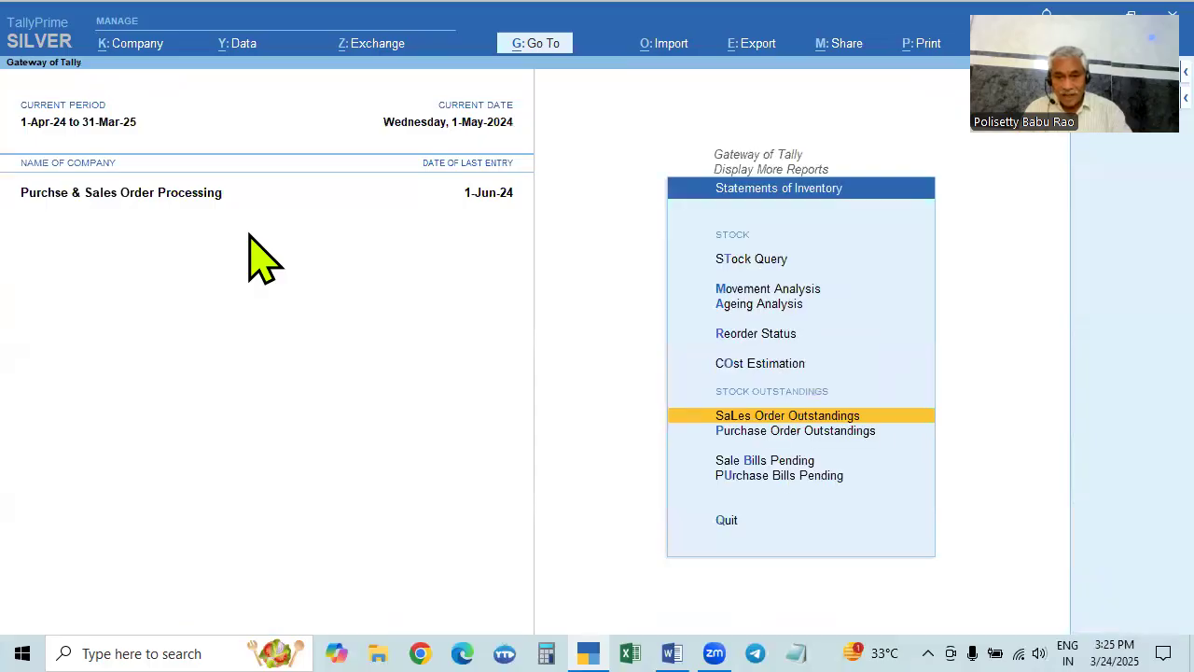
# Step: Examine the Sale Bills Pending report for delivered but unbilled goods, then return to the Gateway of Tally
pyautogui.press('Down')
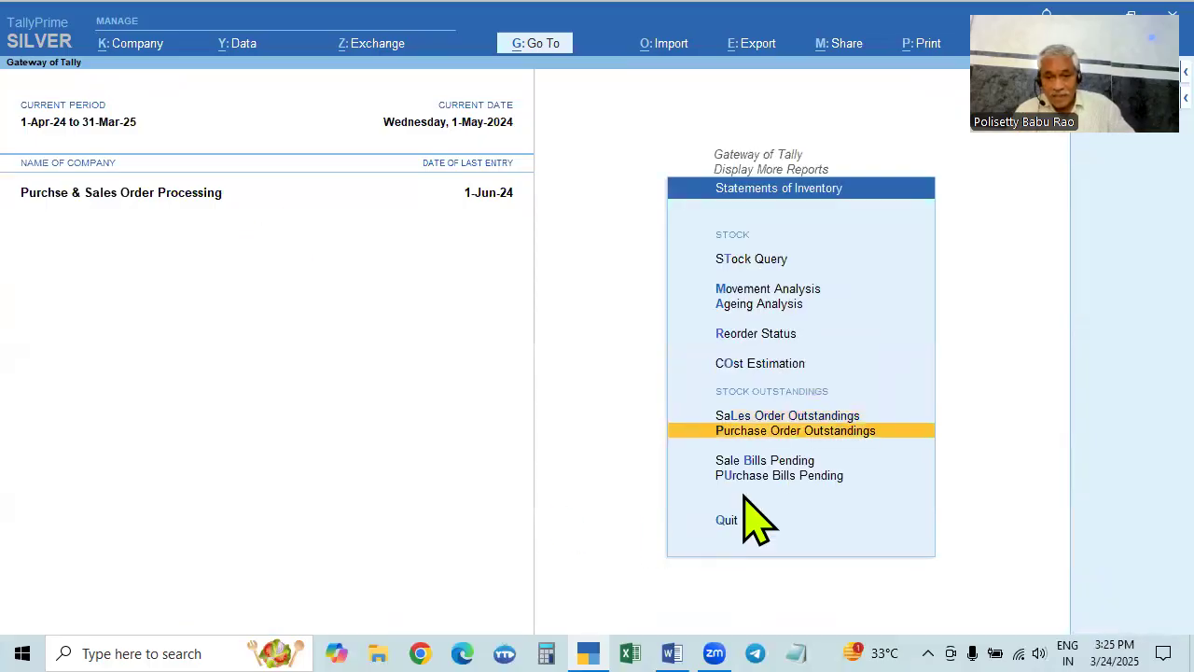
pyautogui.click(762, 464)
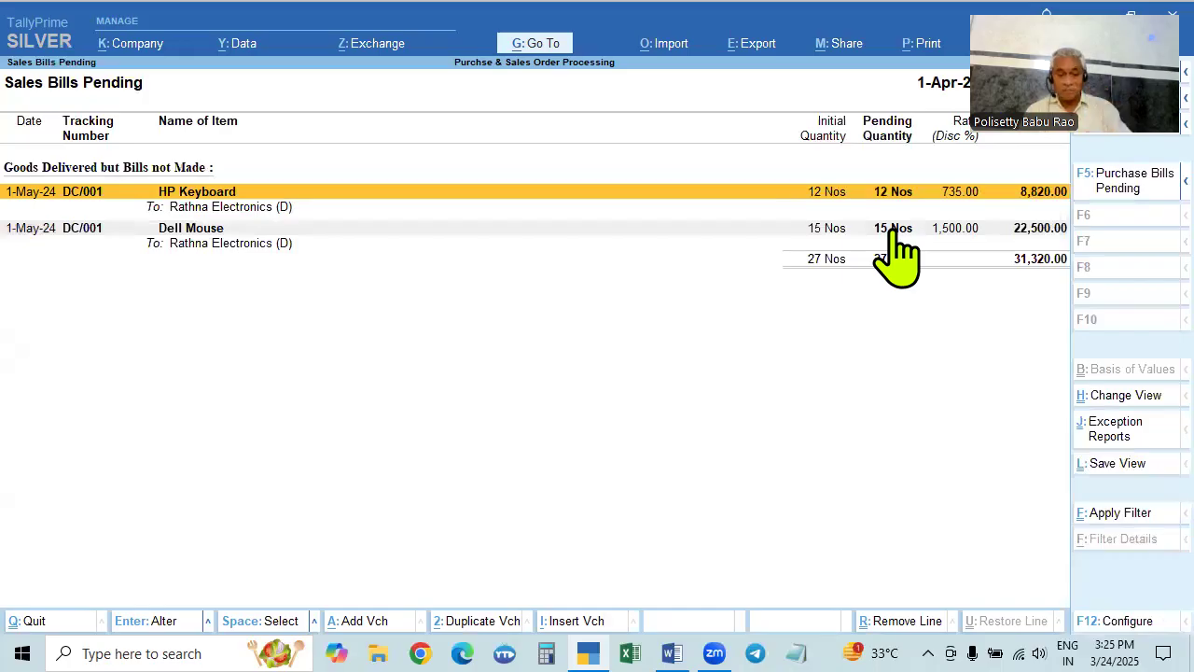
pyautogui.press('Escape')
pyautogui.press('Escape')
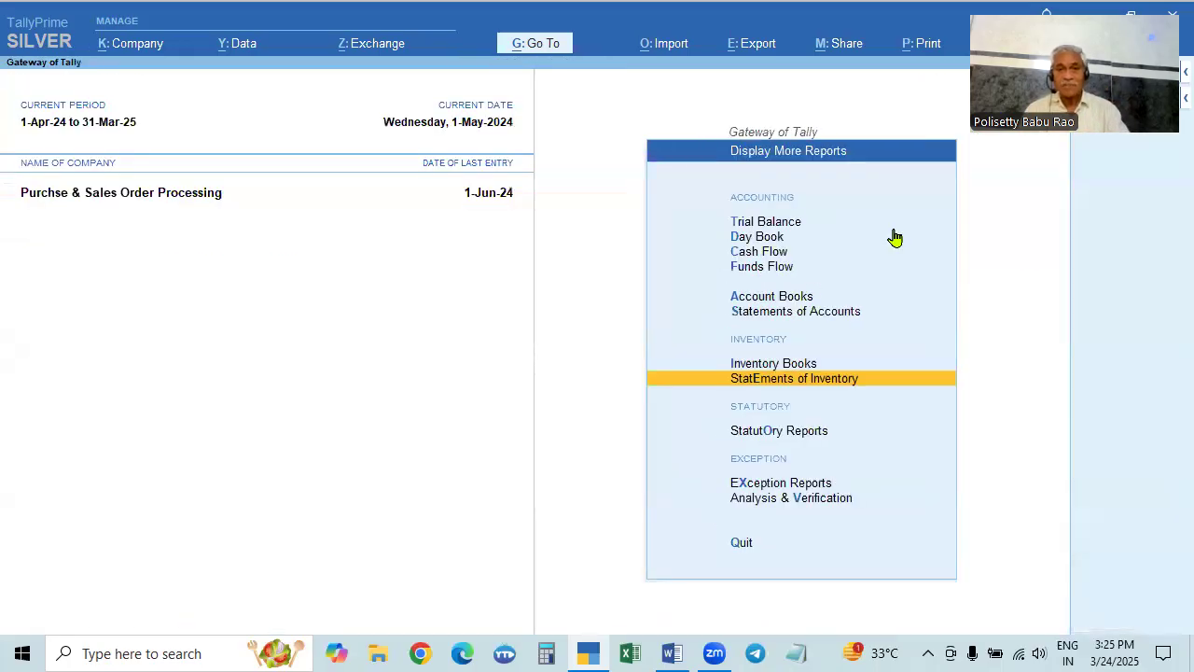
pyautogui.press('Escape')
pyautogui.press('Escape')
pyautogui.press('Escape')
# Step: Switch to the ASSIGNMENT PROBLEMS document in Word and read the Rejections In entry below the delivery note
pyautogui.hotkey('alt', 'Tab')
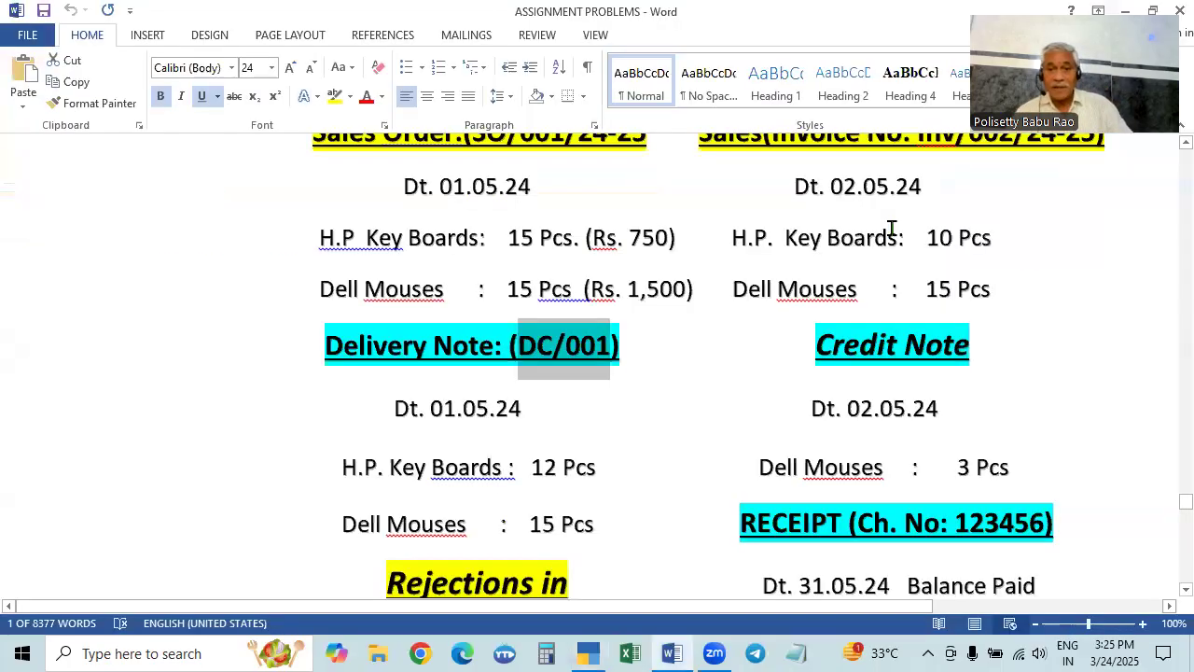
pyautogui.scroll(-1, 643, 369)
pyautogui.scroll(-1, 644, 368)
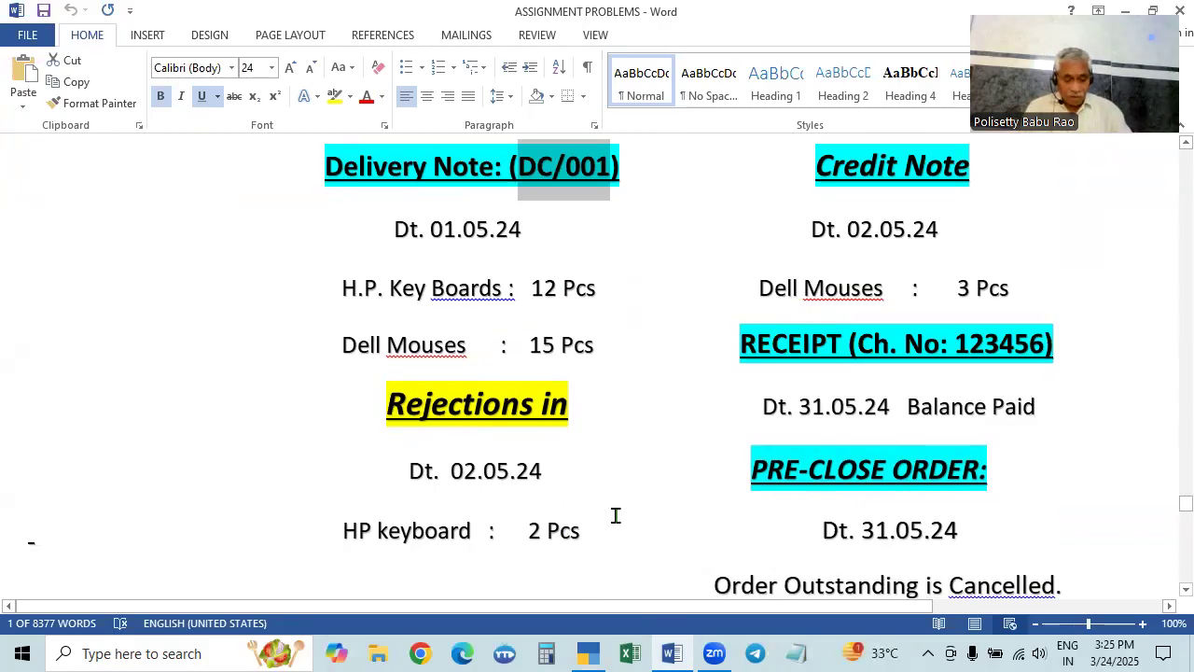
pyautogui.hotkey('alt', 'Tab')
pyautogui.hotkey('alt', 'Tab')
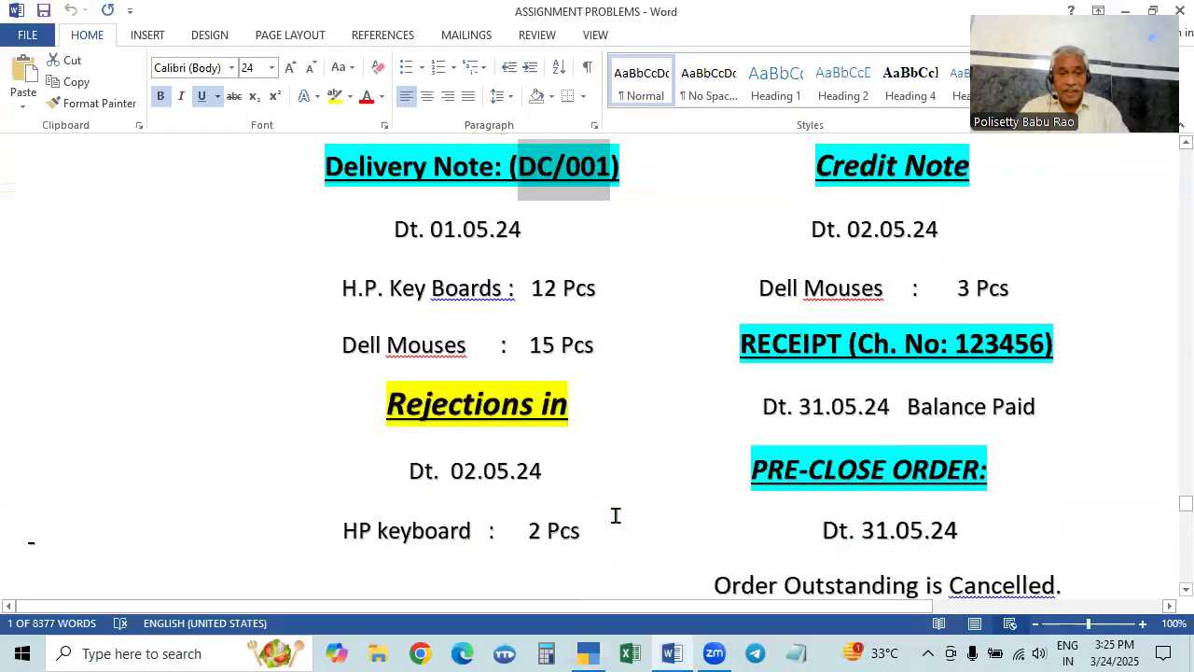
# Step: Switch back to TallyPrime and start a voucher with the date set to 2.5
pyautogui.hotkey('alt', 'Tab')
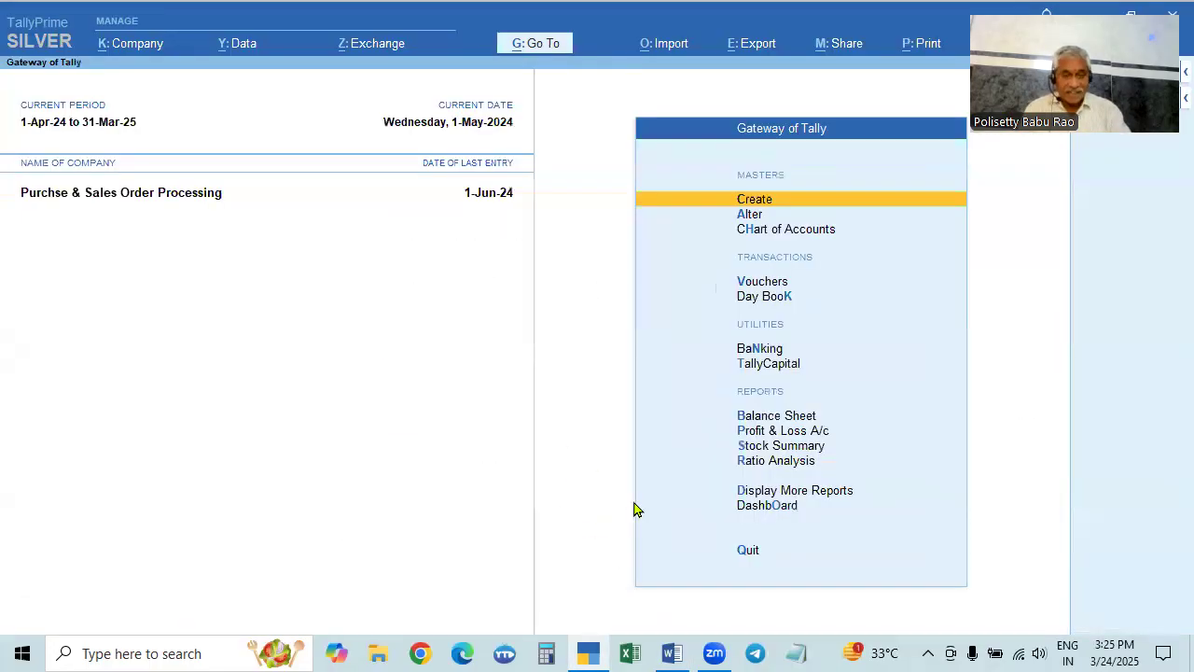
pyautogui.press('Down')
pyautogui.press('Down')
pyautogui.press('Down')
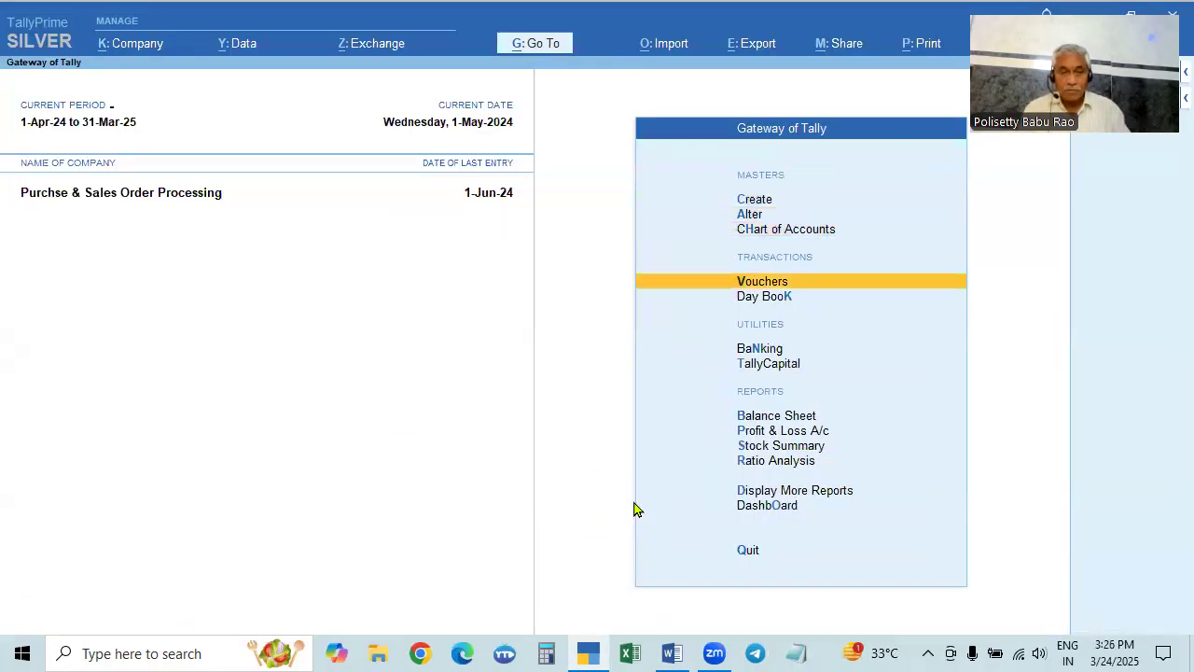
pyautogui.press('Return')
pyautogui.press('F2')
pyautogui.write('2.5')
pyautogui.press('Return')
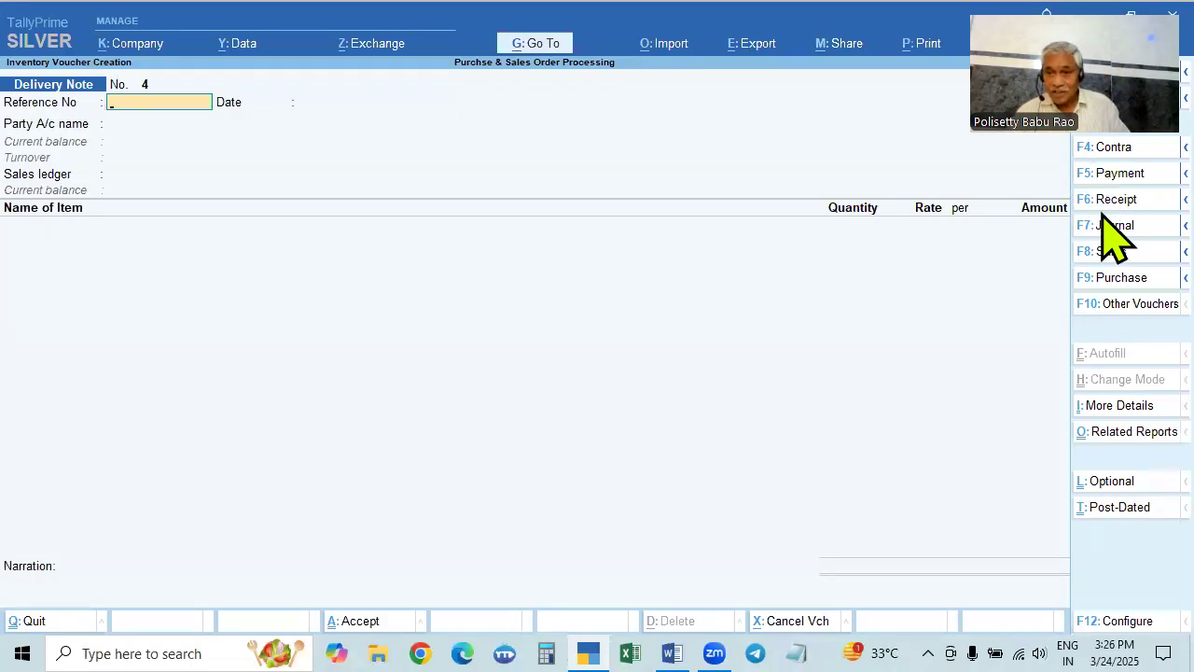
# Step: Change the voucher type to Rejections In from the inactive voucher types and activate it
pyautogui.click(1133, 305)
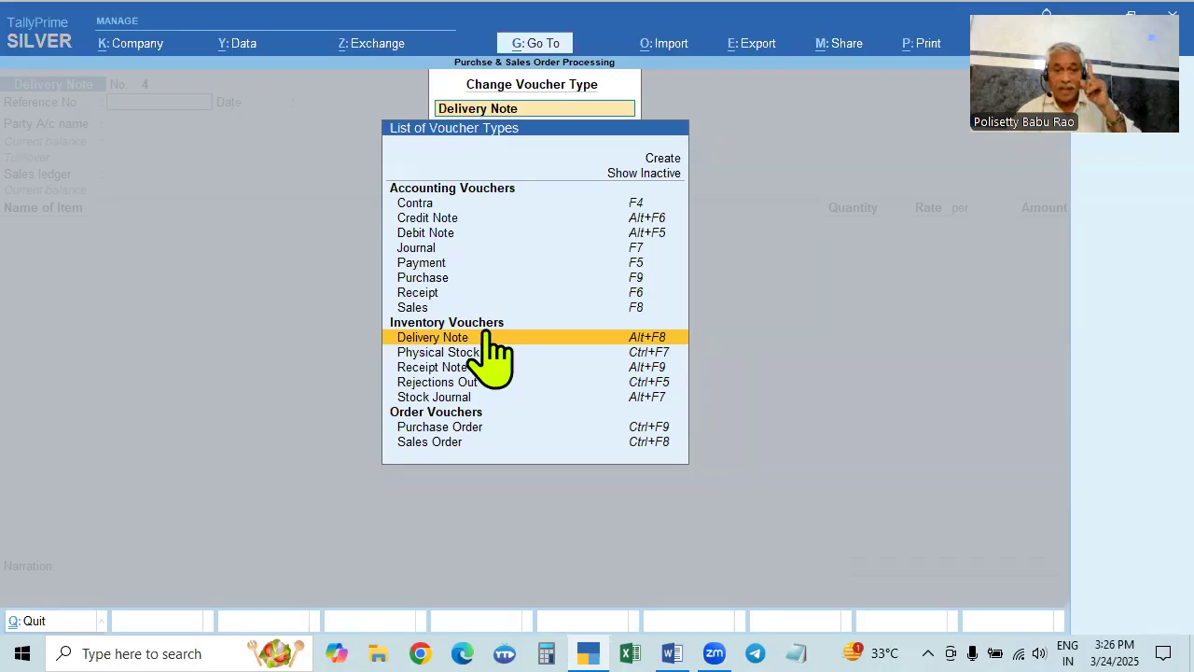
pyautogui.click(637, 175)
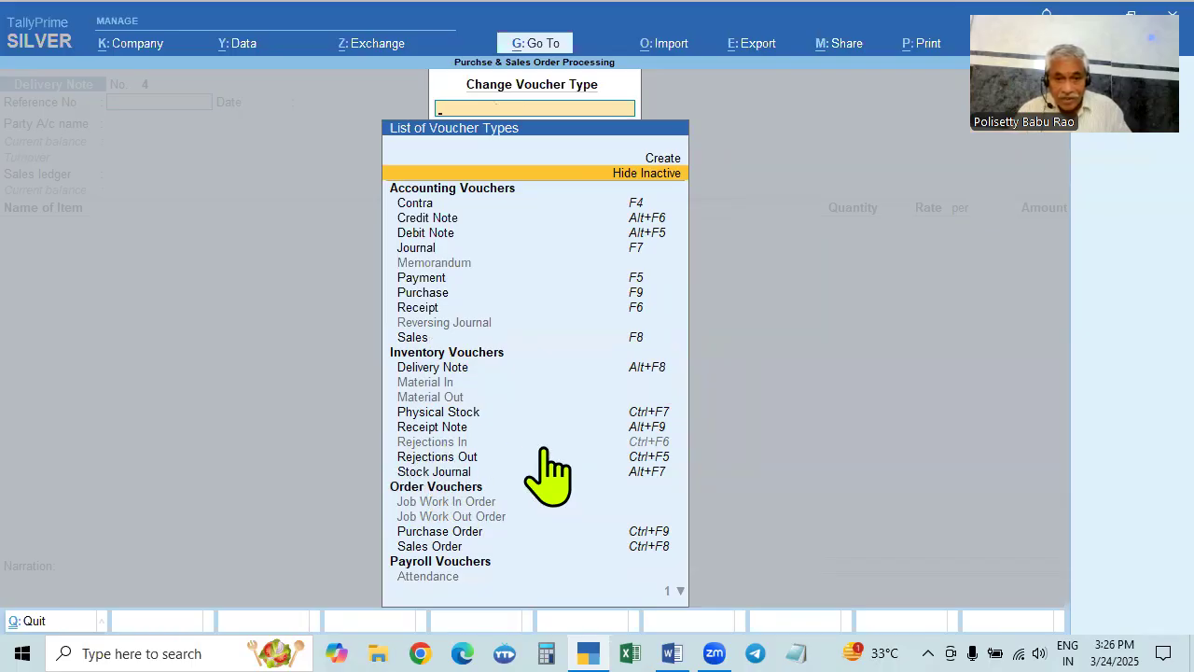
pyautogui.click(447, 446)
pyautogui.click(449, 447)
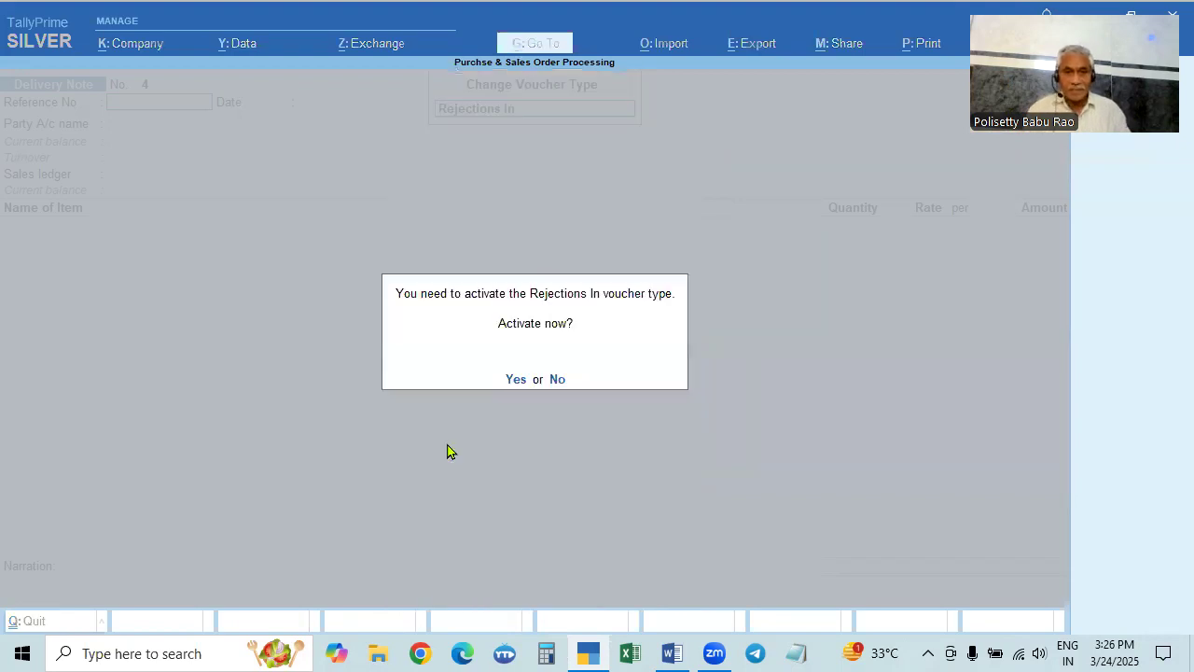
pyautogui.press('Return')
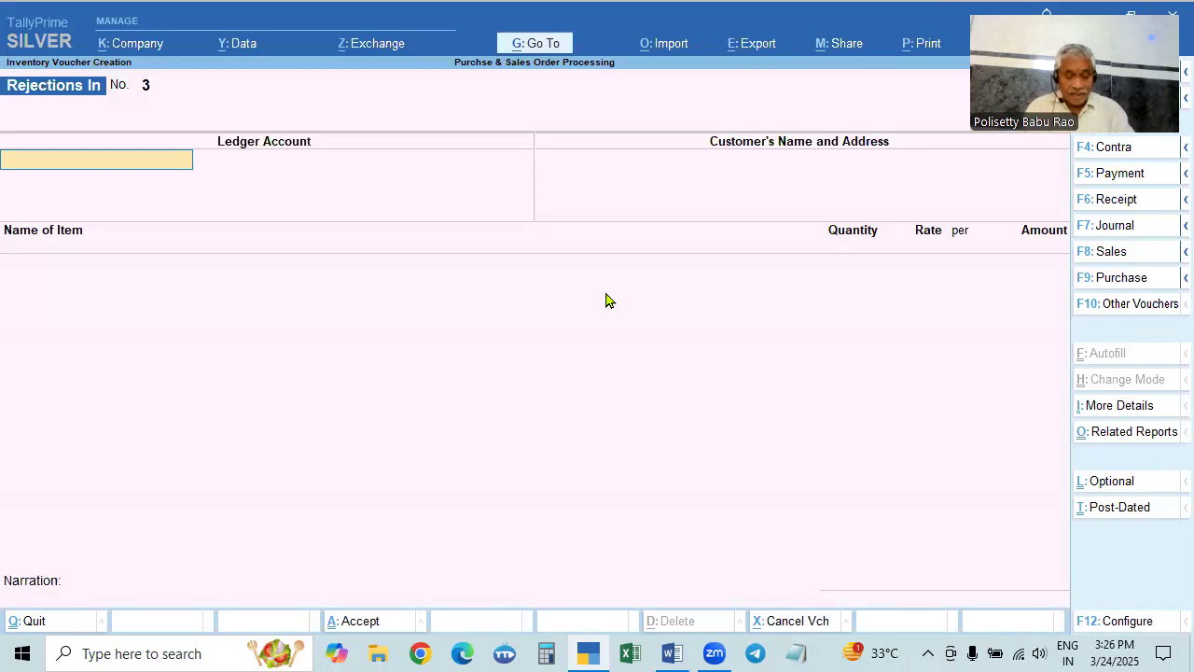
# Step: Choose Rathna Electronics (D) as the ledger account of the Rejections In voucher and accept its customer name and address
pyautogui.write('R')
pyautogui.press('Down')
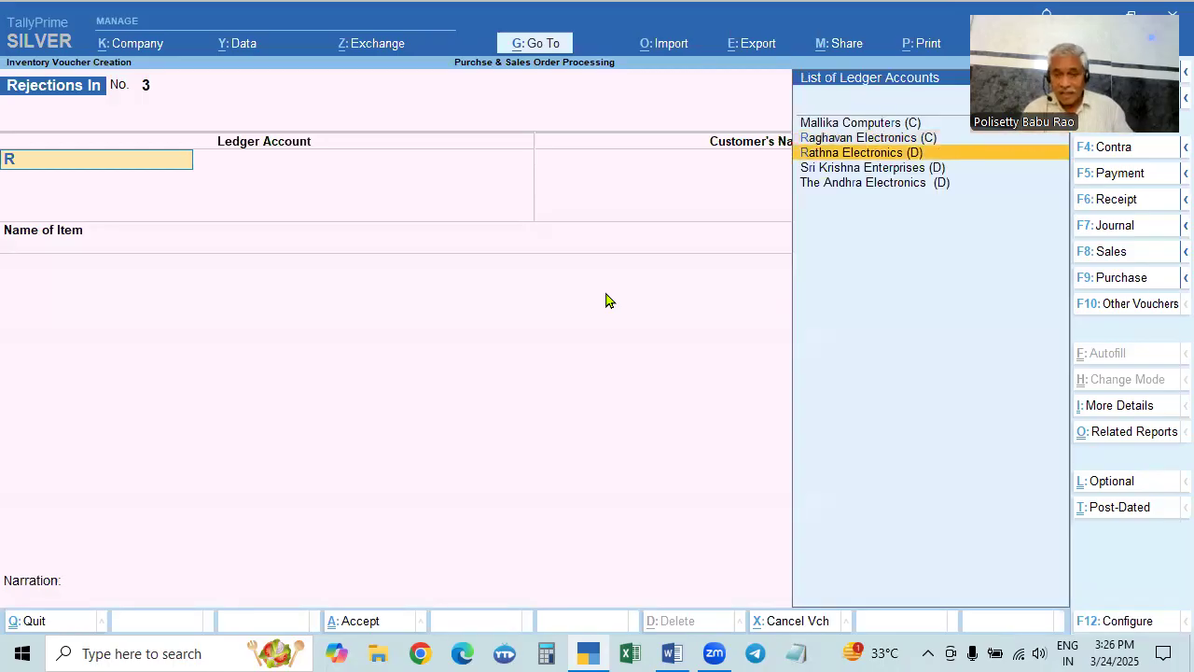
pyautogui.press('Return')
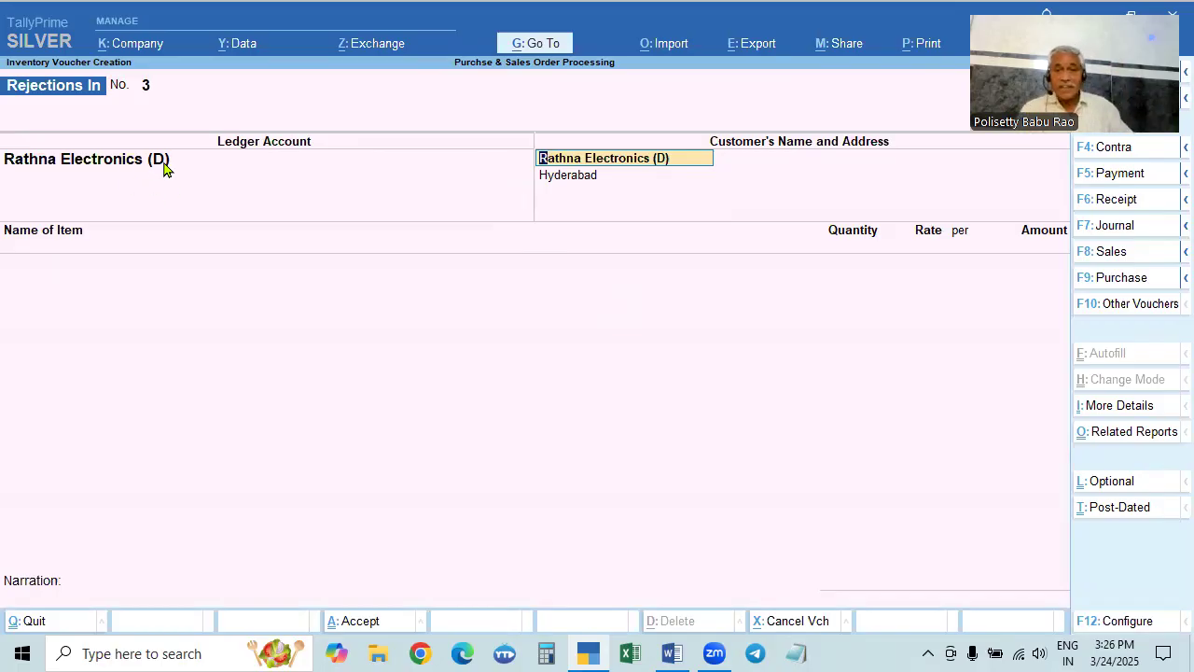
pyautogui.press('Return')
pyautogui.press('Return')
pyautogui.press('Return')
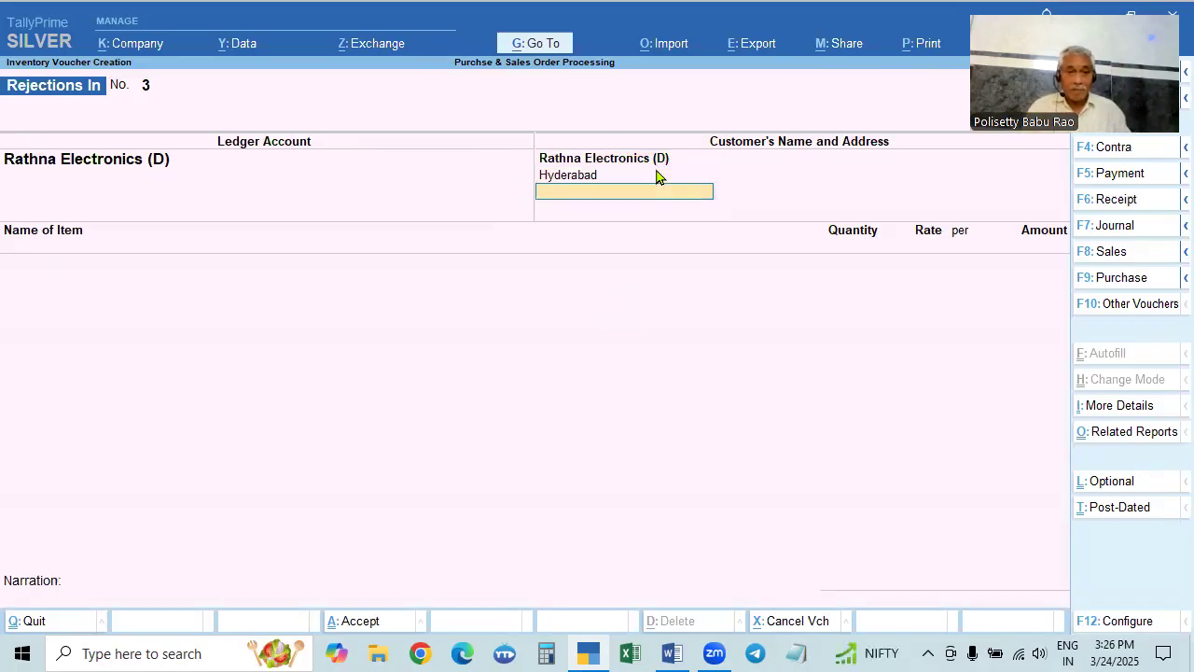
pyautogui.press('alt')
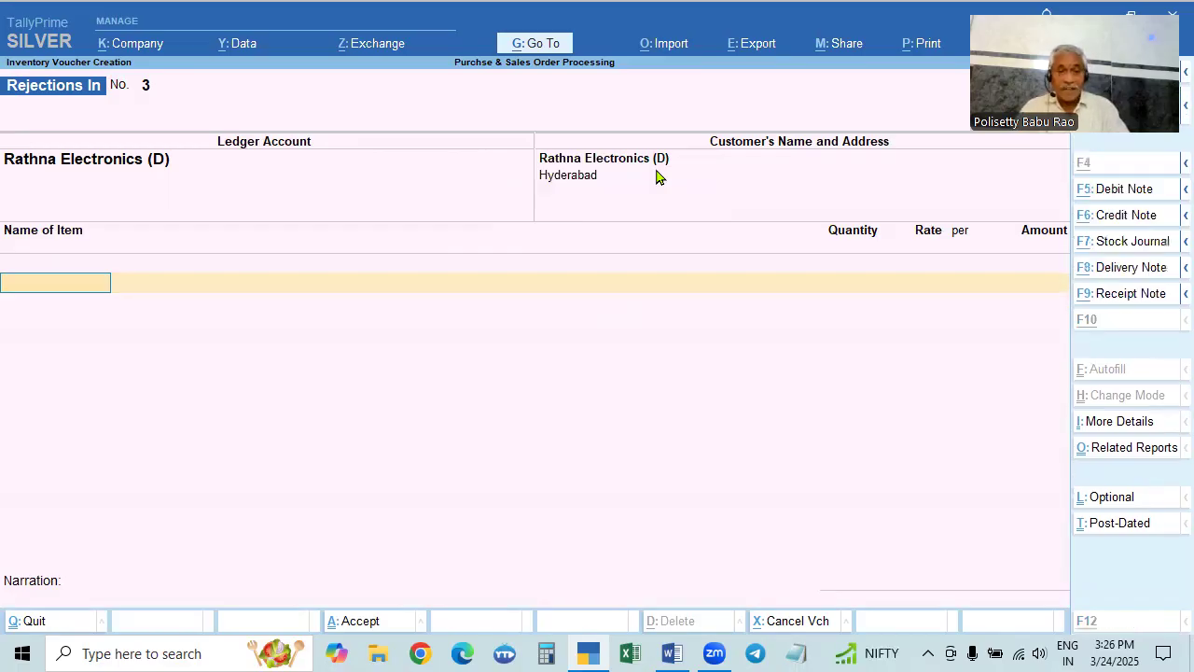
# Step: Add HP Keyboard as the returned item and allocate it to delivery note tracking number DC/001
pyautogui.hotkey('alt', 'Tab')
pyautogui.hotkey('alt', 'Tab')
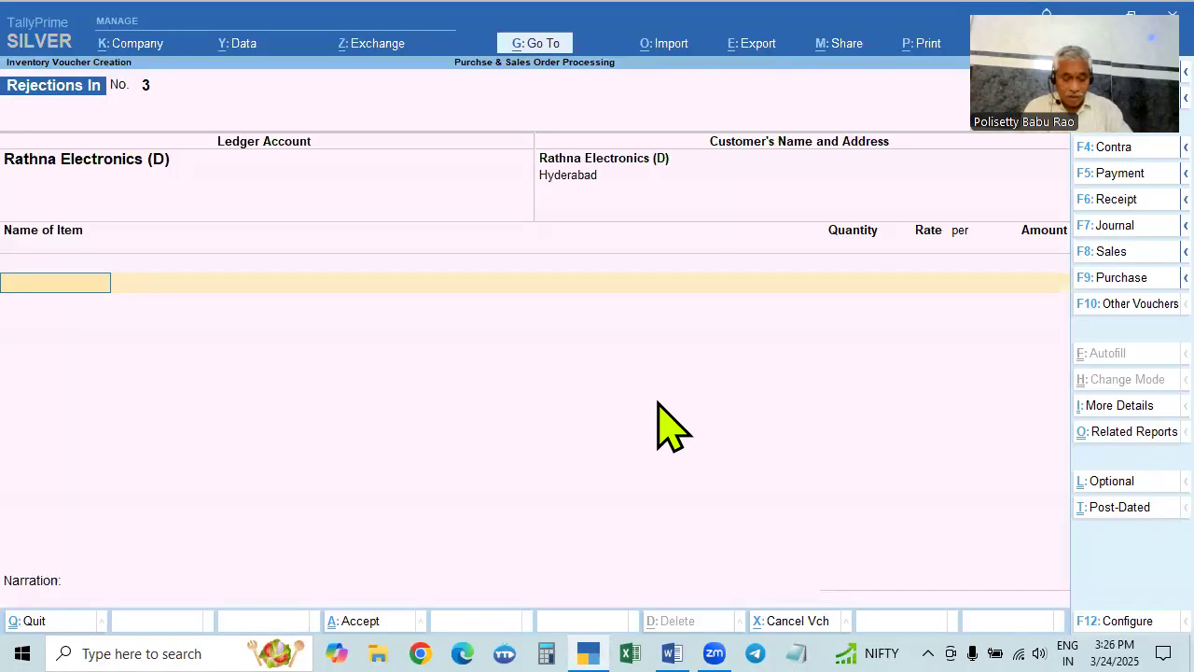
pyautogui.write('HP')
pyautogui.press('Down')
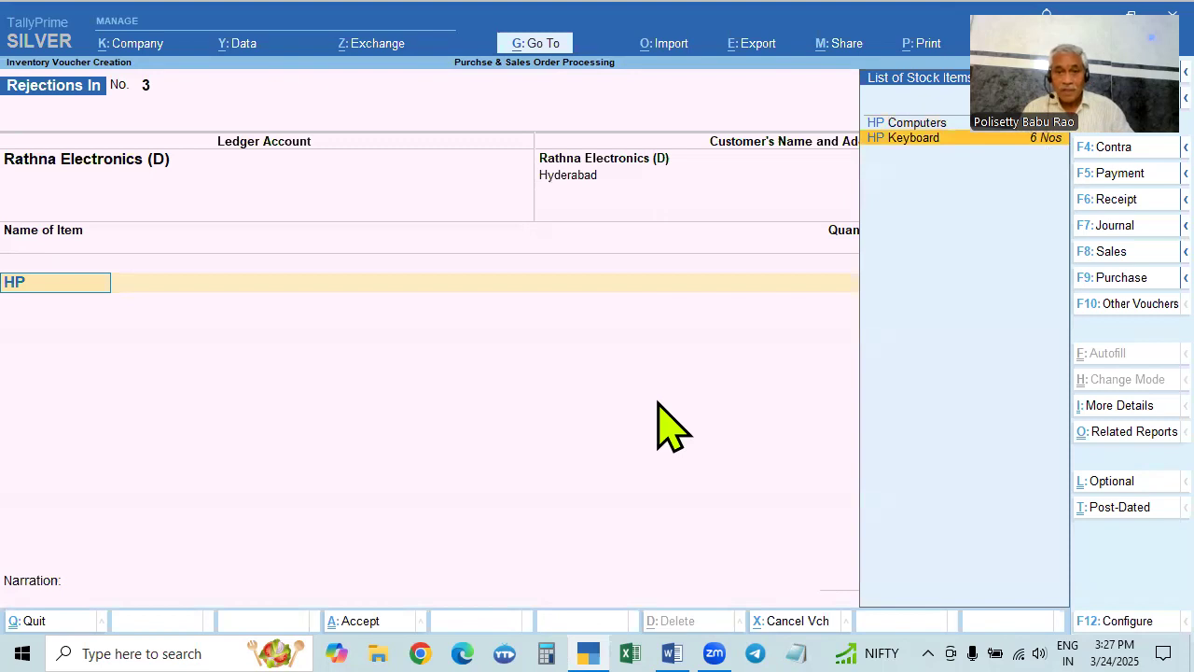
pyautogui.press('Return')
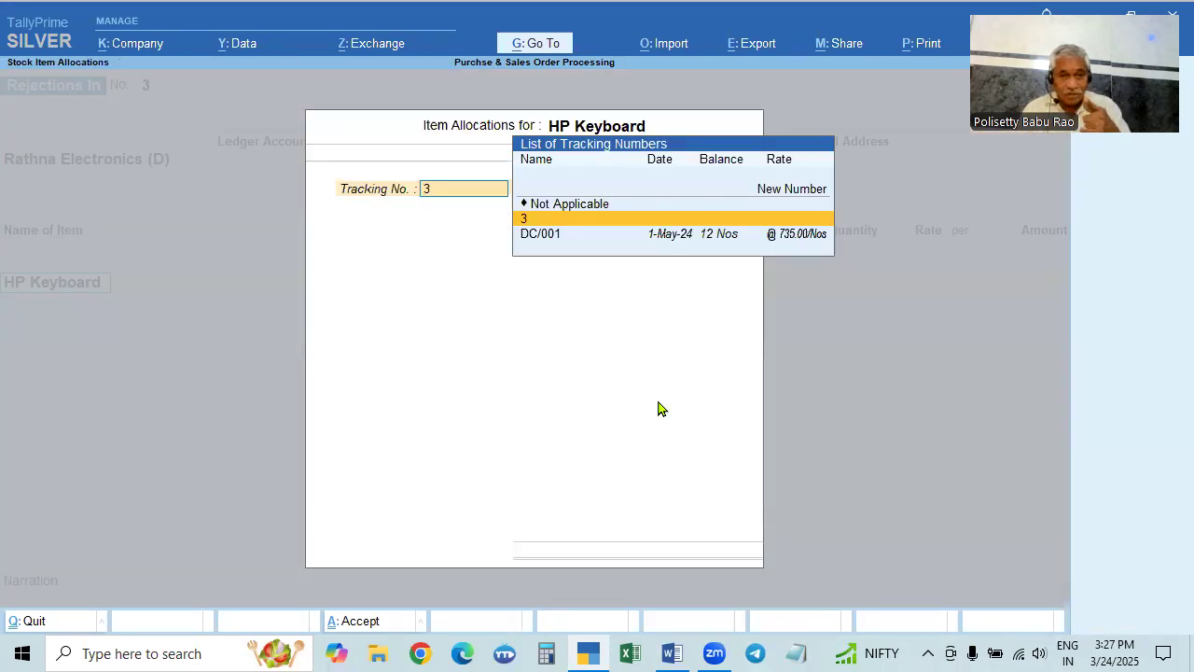
pyautogui.press('Down')
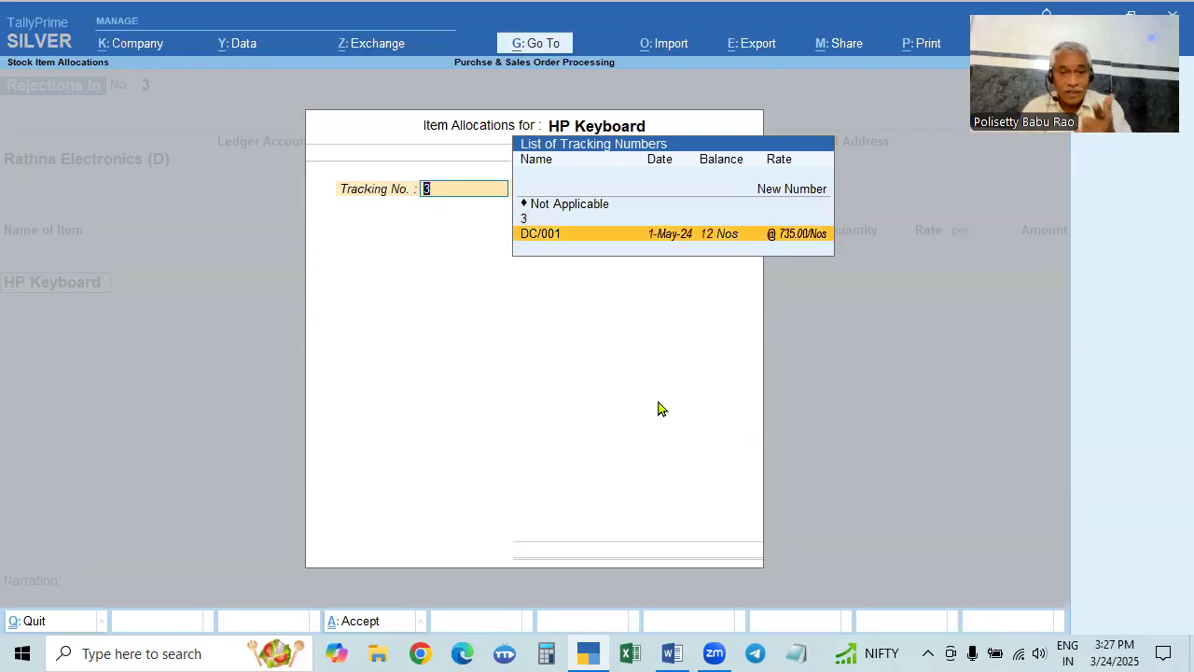
pyautogui.press('Return')
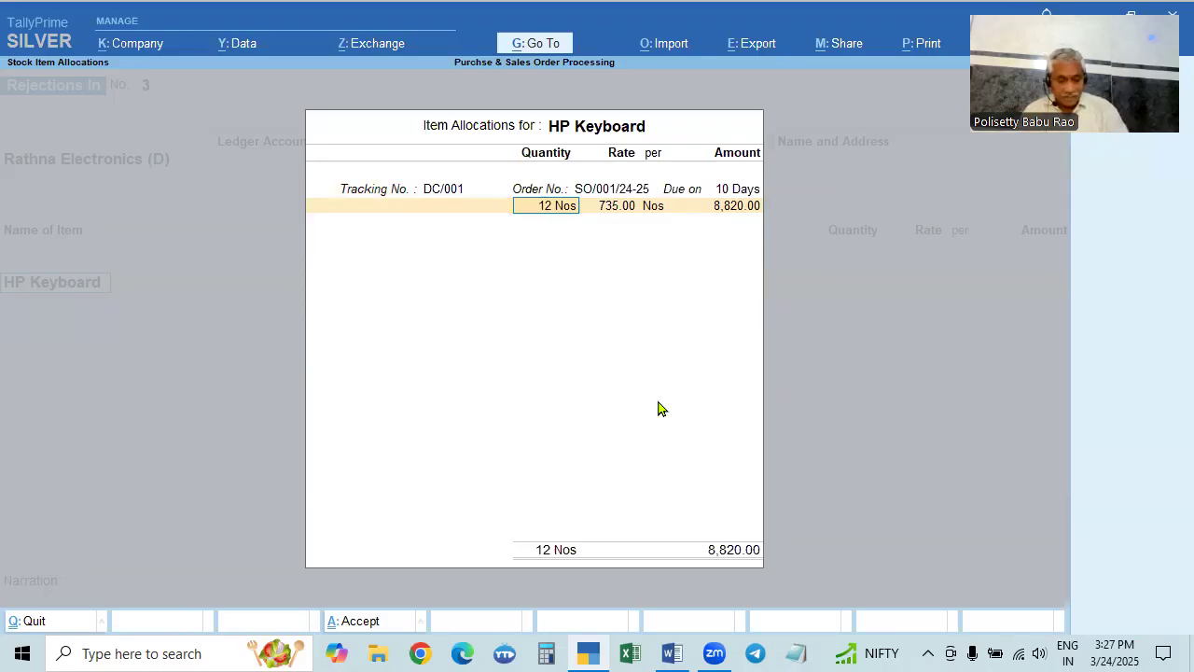
# Step: Set the returned HP Keyboard quantity to 2 Nos, finish the item allocation, and save the voucher without a narration
pyautogui.hotkey('alt', 'Tab')
pyautogui.hotkey('alt', 'Tab')
pyautogui.write('2')
pyautogui.press('Return')
pyautogui.press('Return')
pyautogui.press('Return')
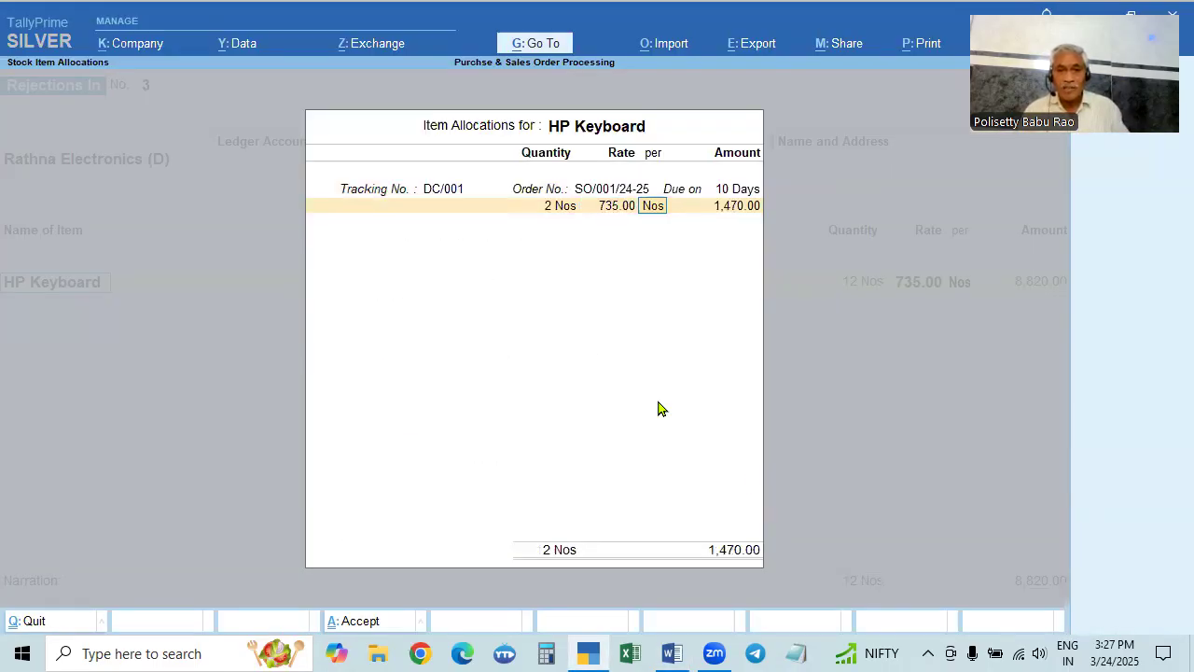
pyautogui.press('Return')
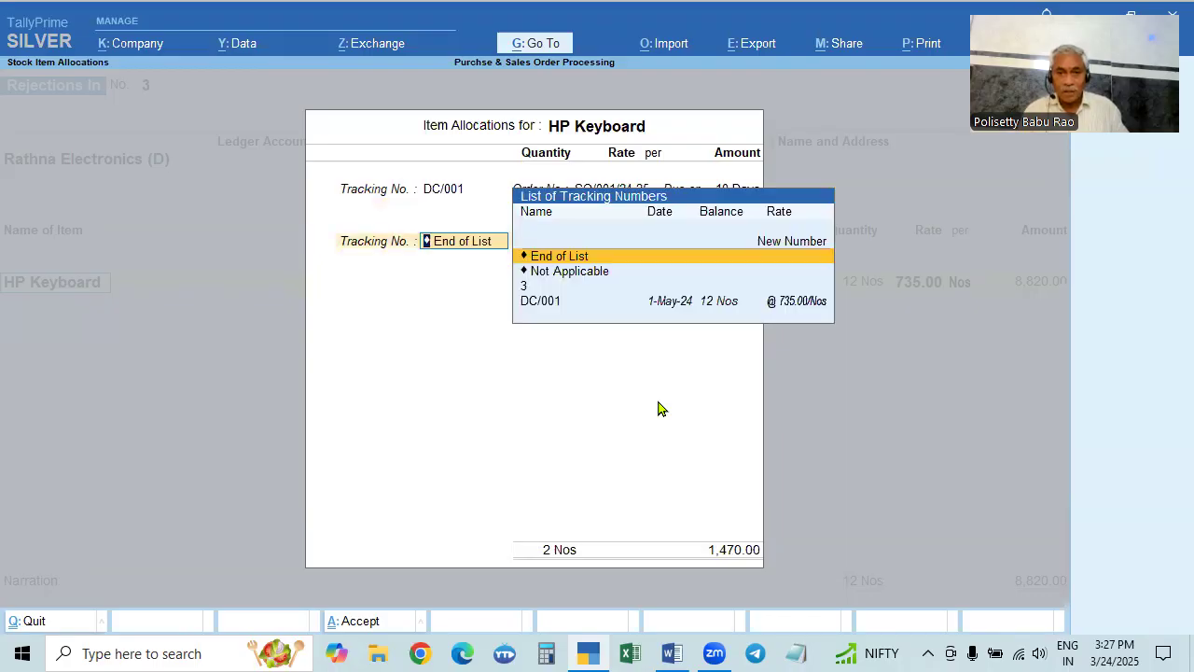
pyautogui.press('Return')
pyautogui.press('Return')
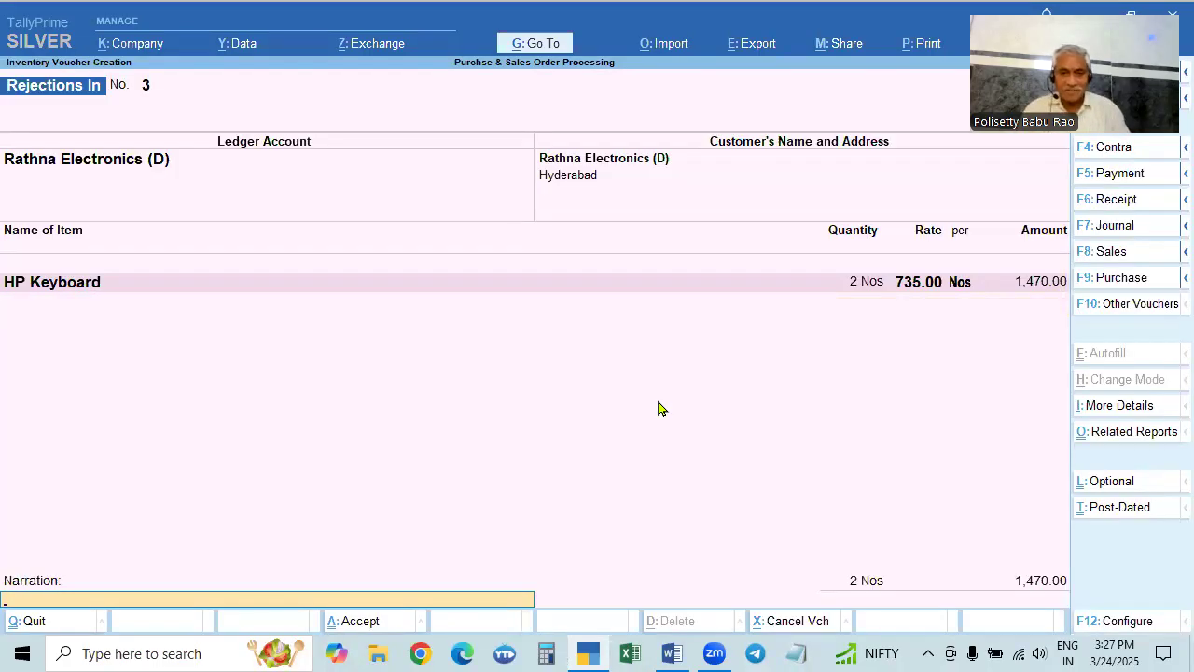
pyautogui.press('Return')
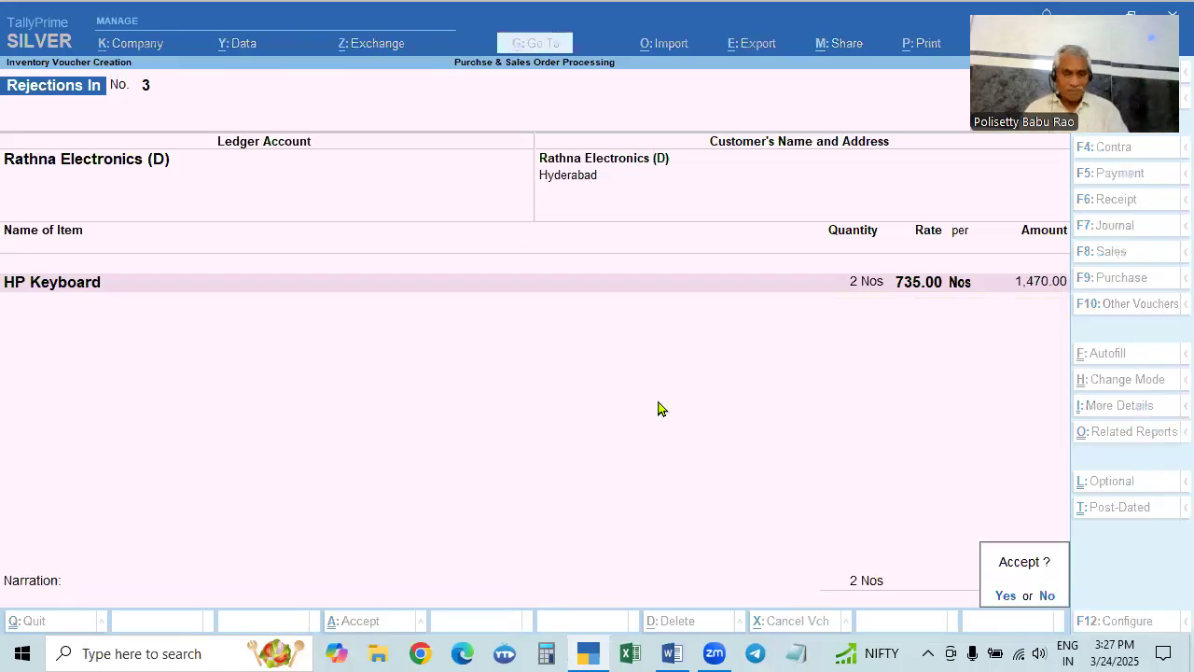
pyautogui.press('Return')
# Step: Switch to the ASSIGNMENT PROBLEMS document in Word and compare the delivery note and Rejections In quantities with the sales invoice entry
pyautogui.hotkey('alt', 'Tab')
pyautogui.scroll(3, 644, 407)
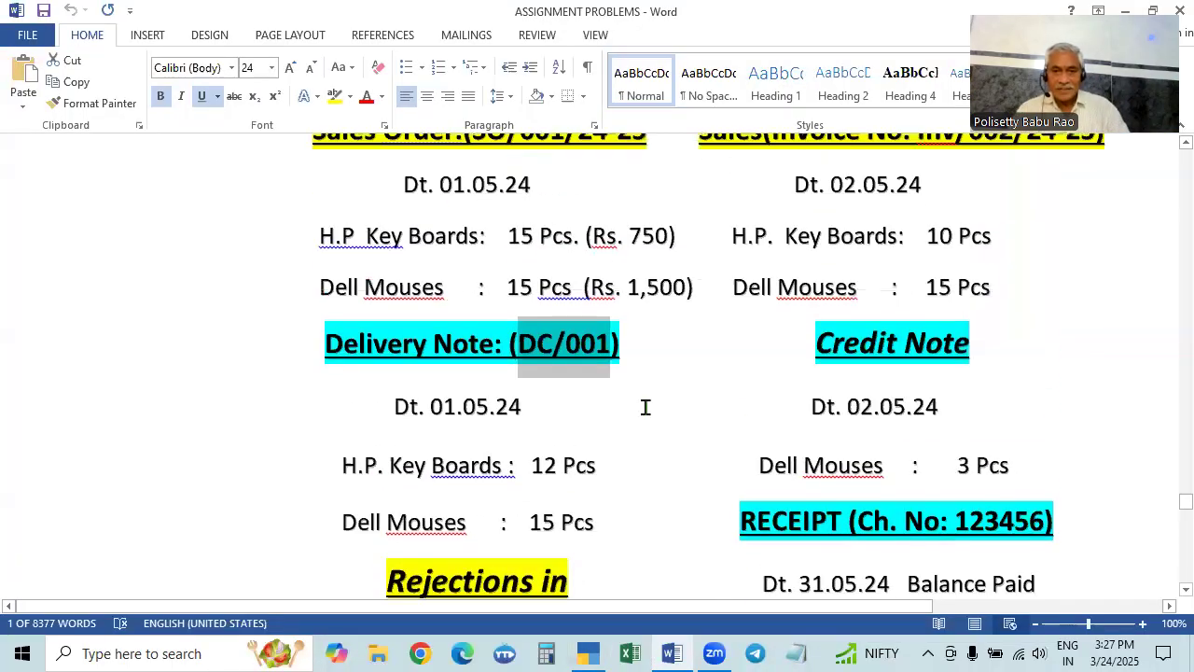
pyautogui.scroll(-2, 532, 261)
pyautogui.scroll(2, 533, 269)
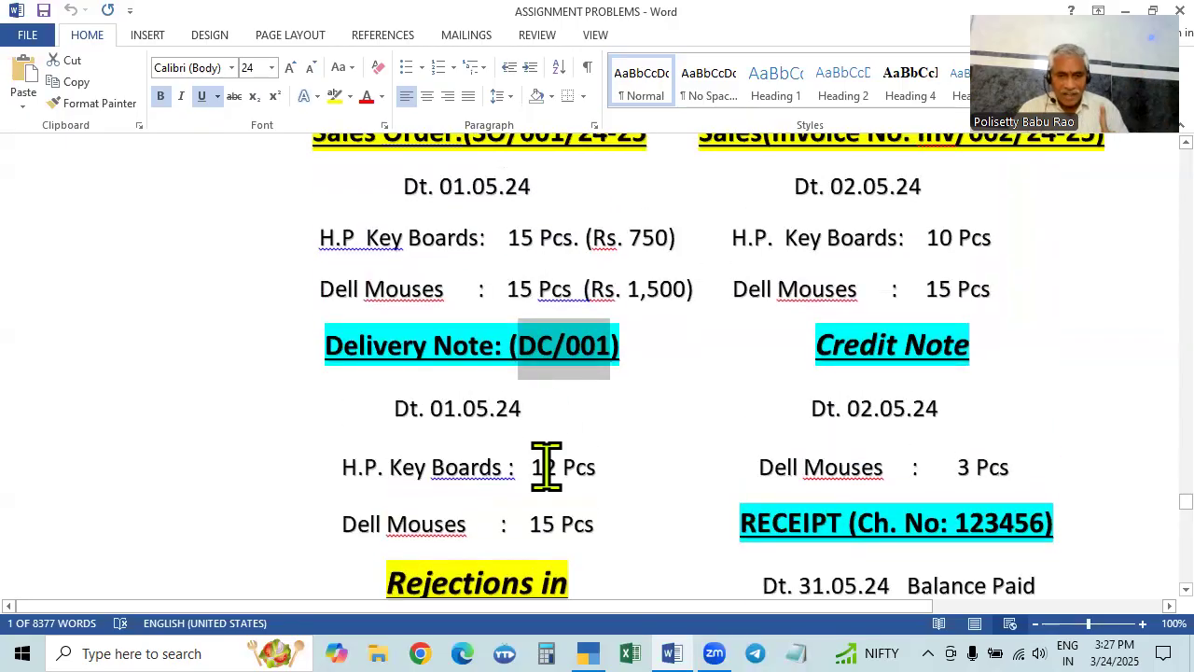
pyautogui.scroll(-2, 546, 466)
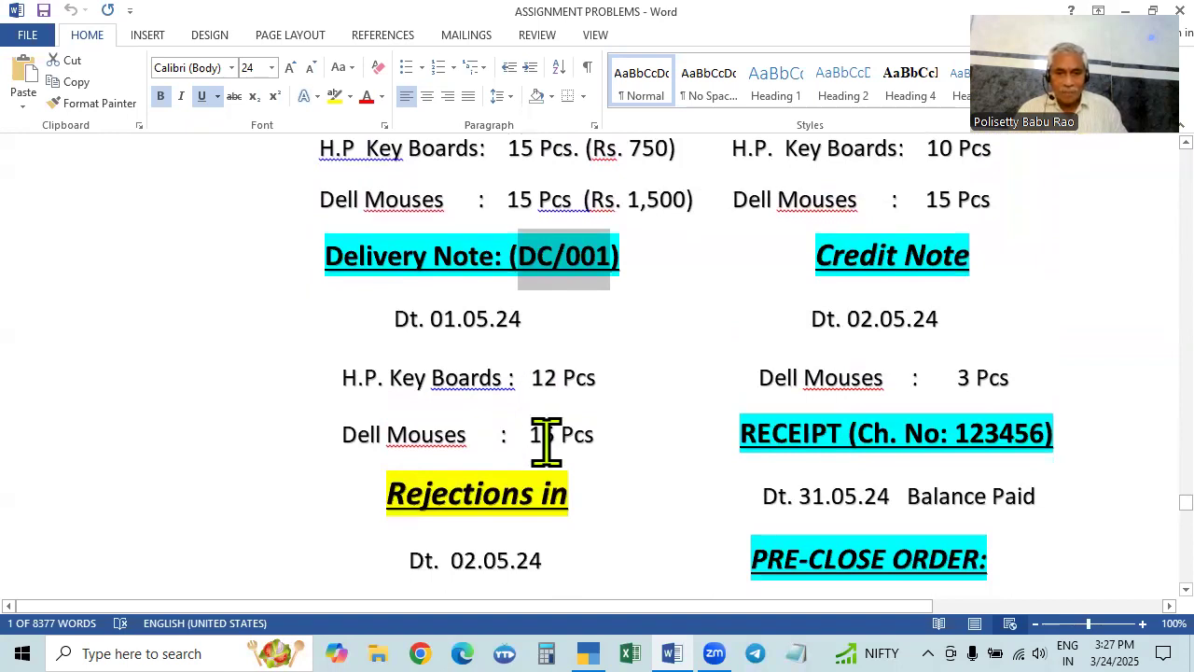
pyautogui.scroll(-2, 546, 441)
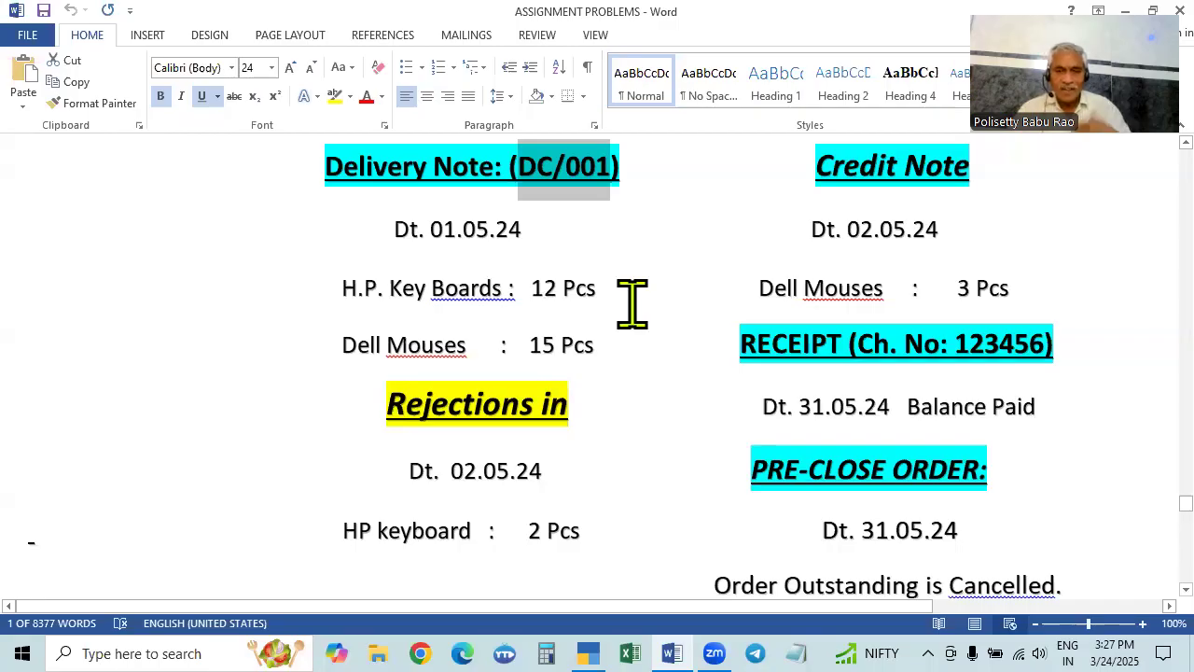
pyautogui.moveTo(525, 288); pyautogui.dragTo(615, 285)
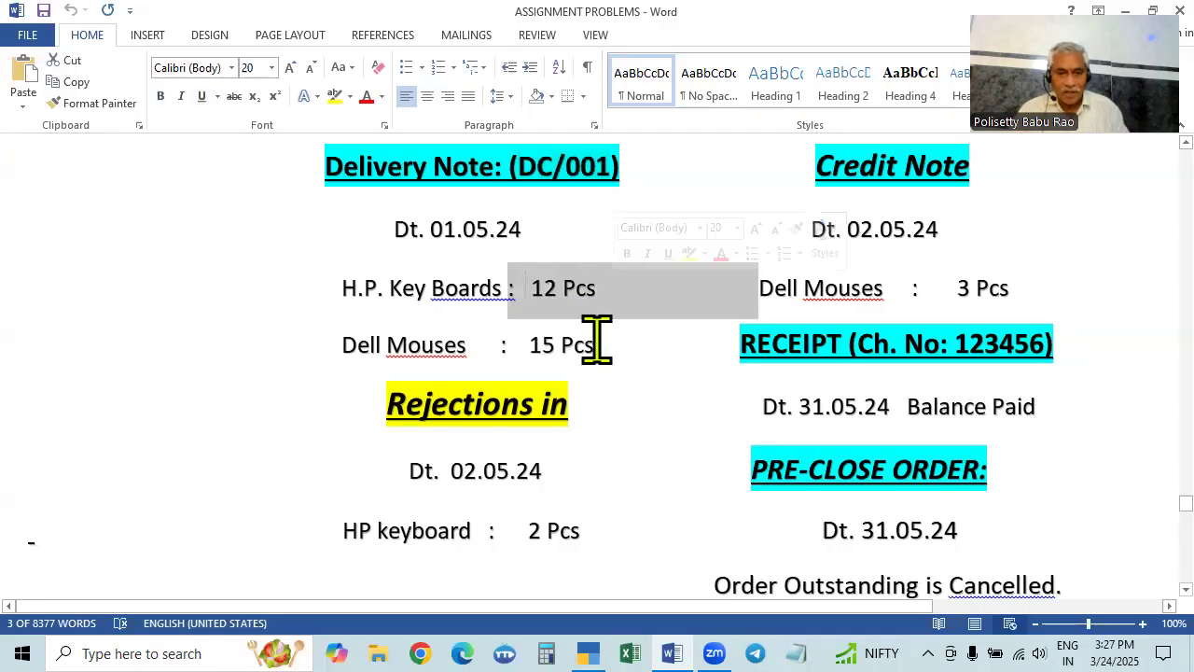
pyautogui.moveTo(514, 341); pyautogui.dragTo(608, 347)
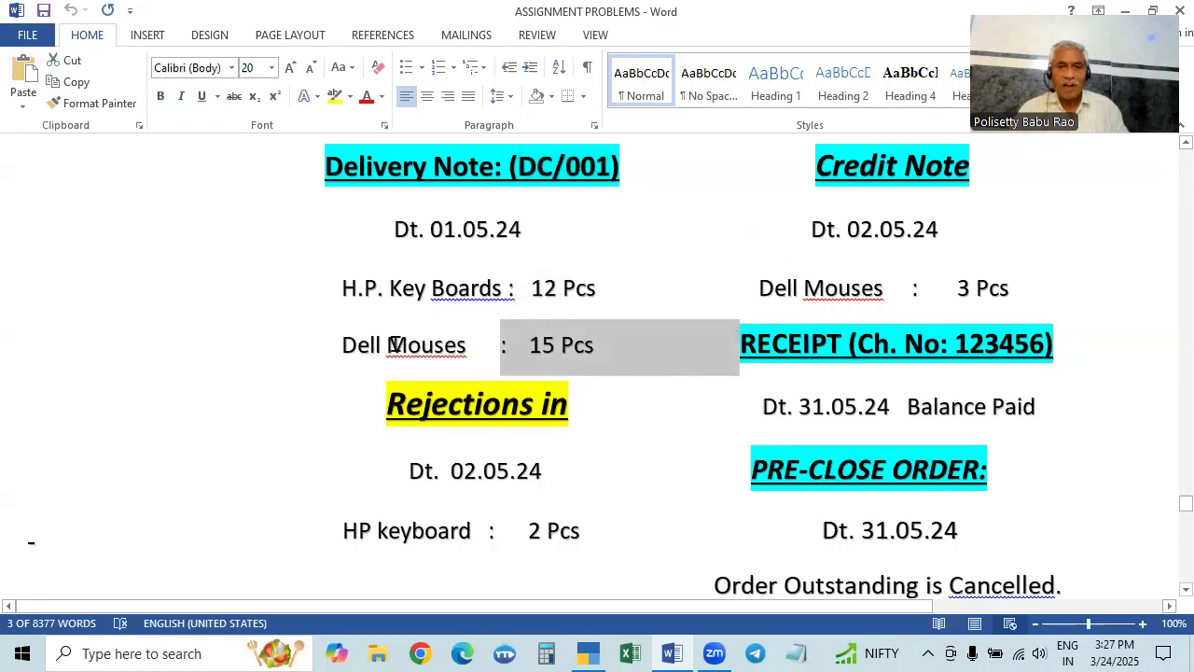
pyautogui.scroll(4, 396, 344)
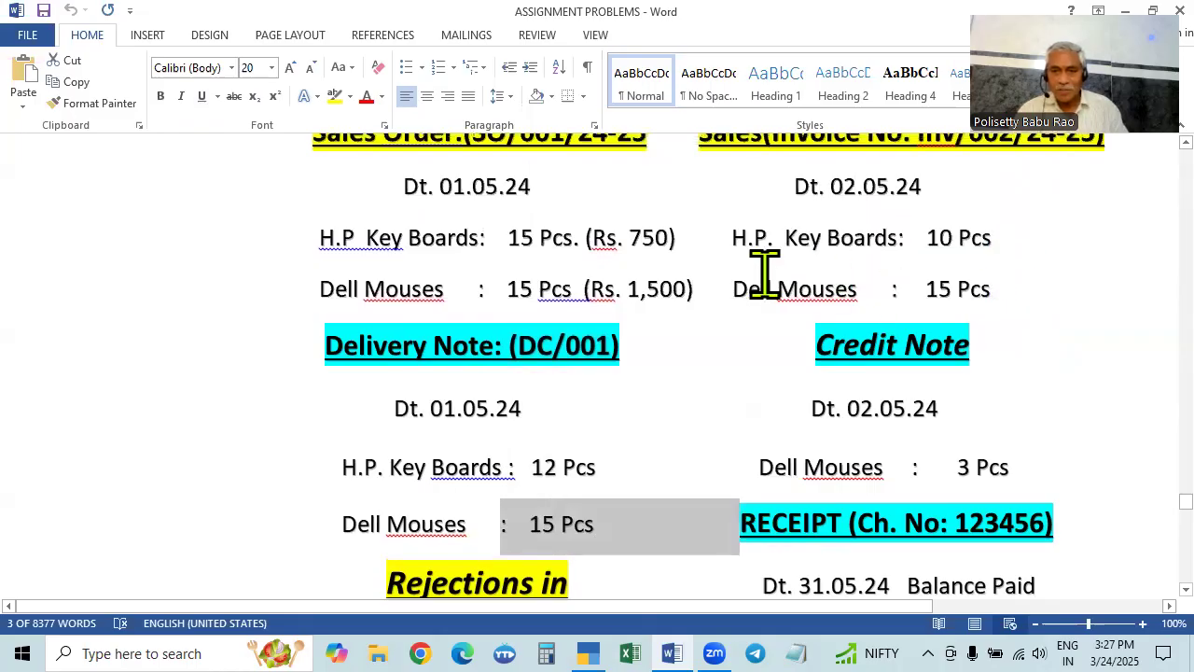
pyautogui.scroll(4, 1002, 314)
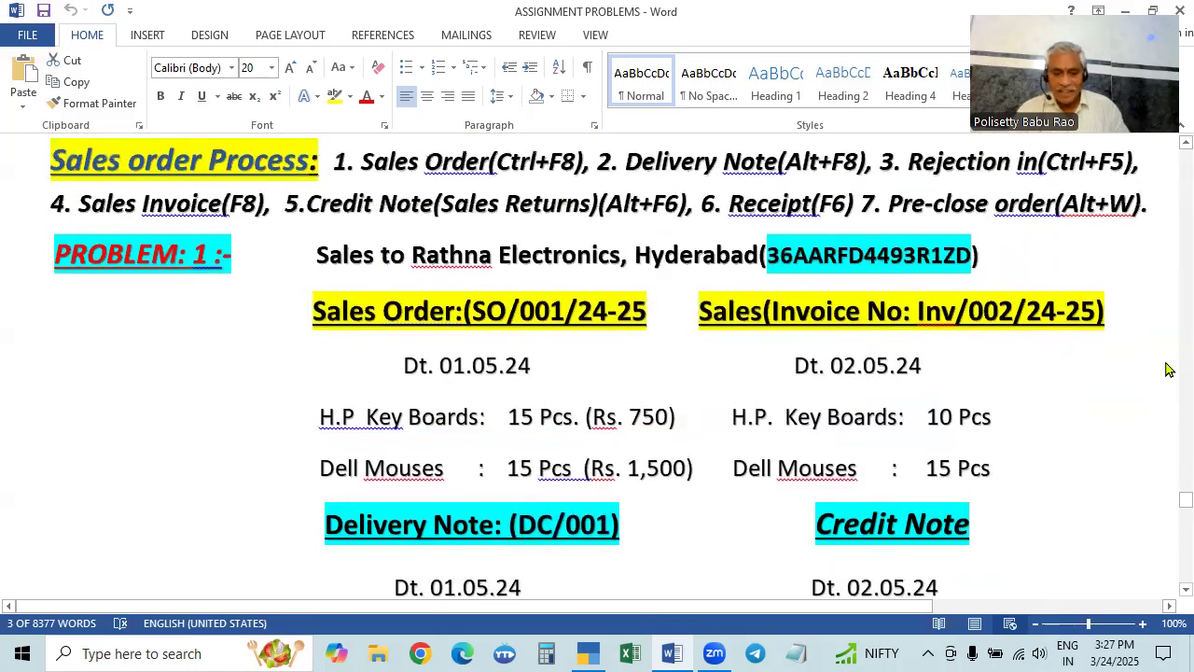
# Step: Switch back to TallyPrime and start a Sales voucher
pyautogui.hotkey('alt', 'Tab')
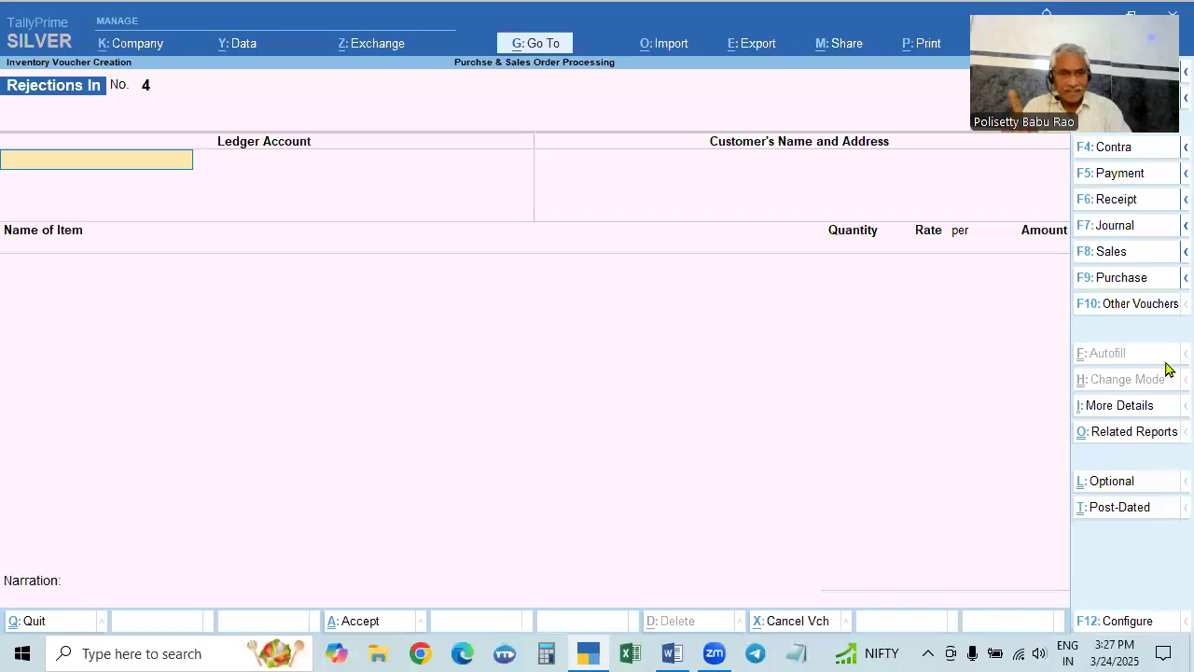
pyautogui.press('F8')
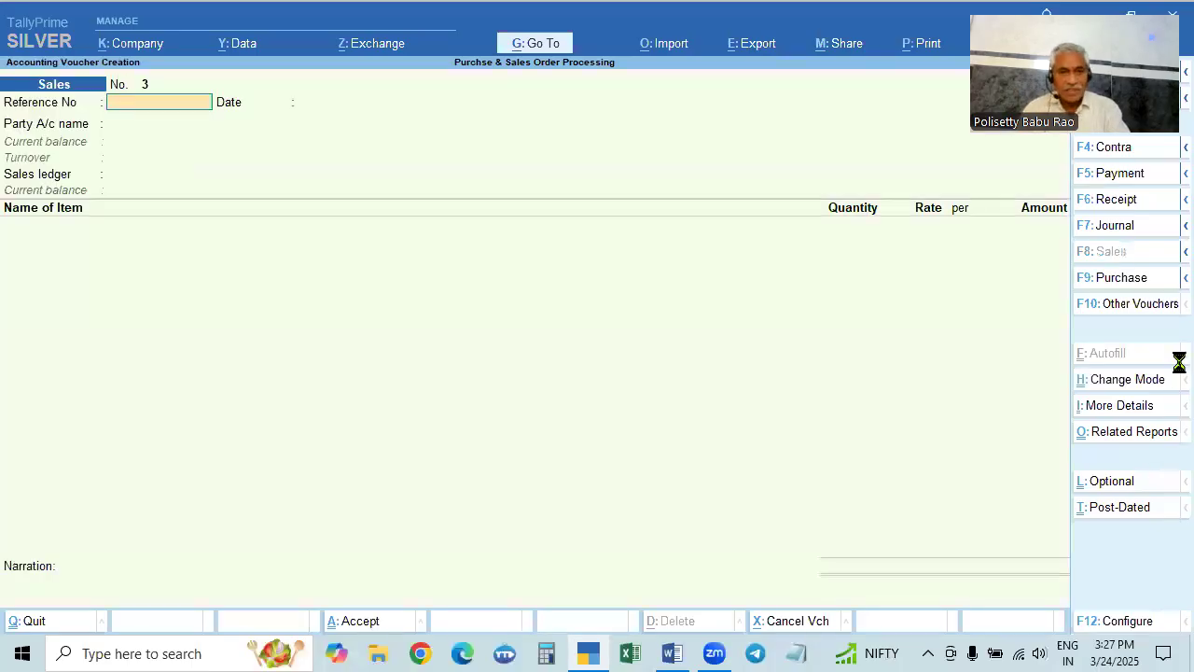
pyautogui.press('F7')
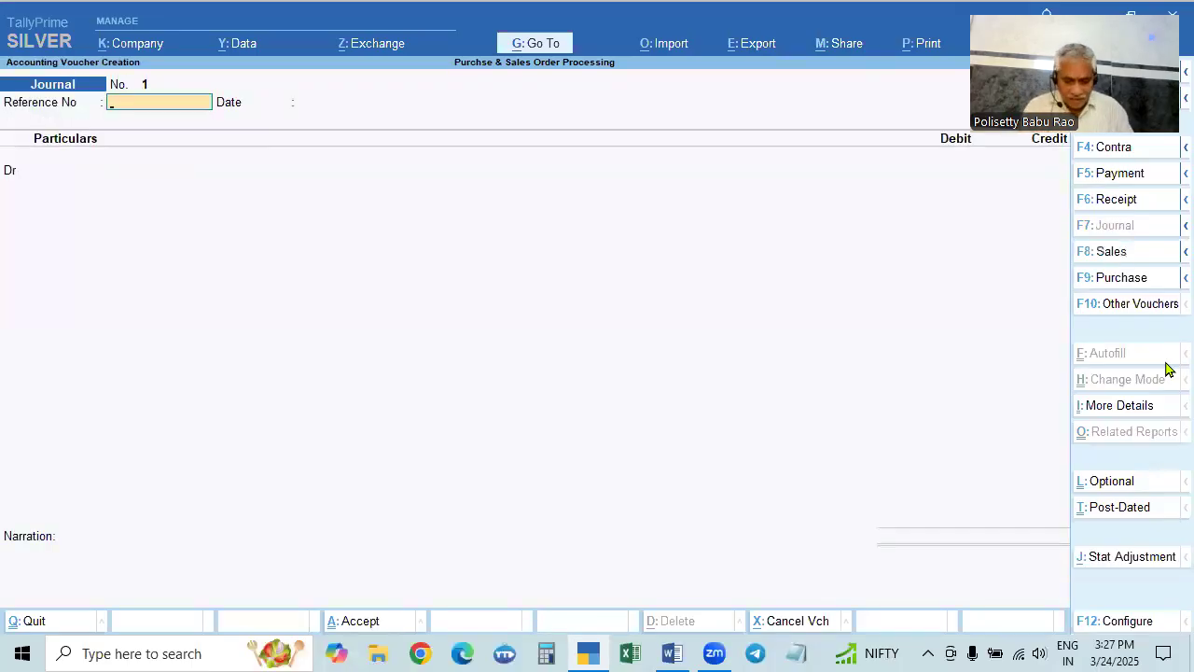
pyautogui.press('F8')
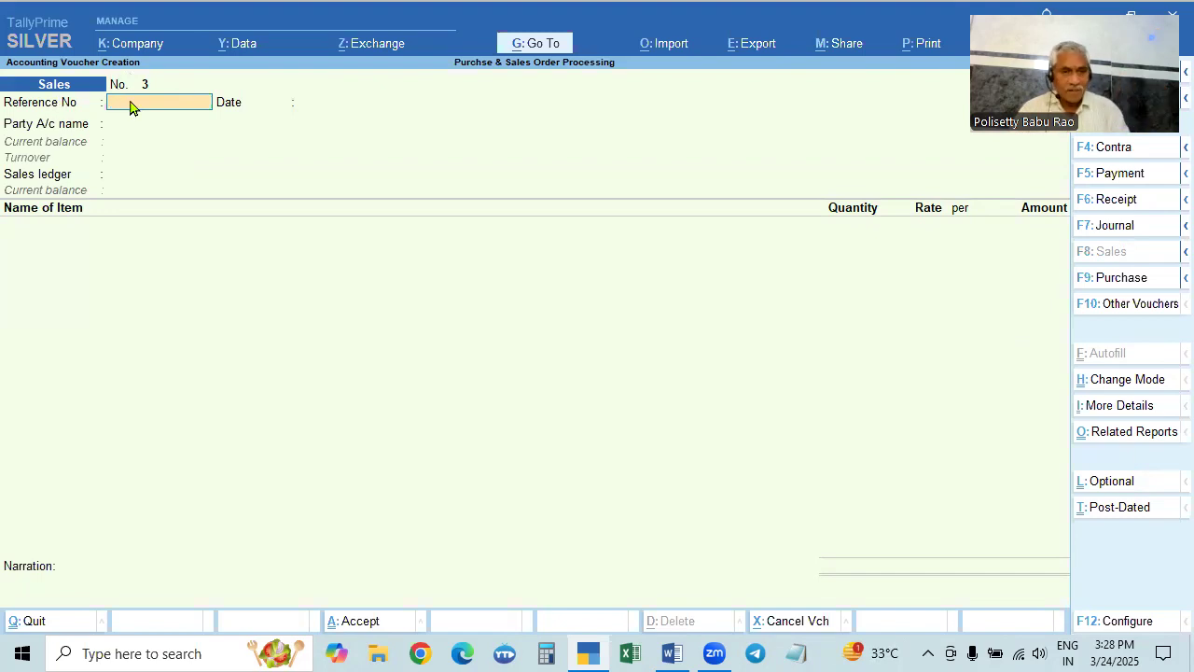
# Step: Copy the invoice number Inv/002/24-25 from the Word assignment into the Sales voucher's reference number and accept the reference date
pyautogui.hotkey('alt', 'Tab')
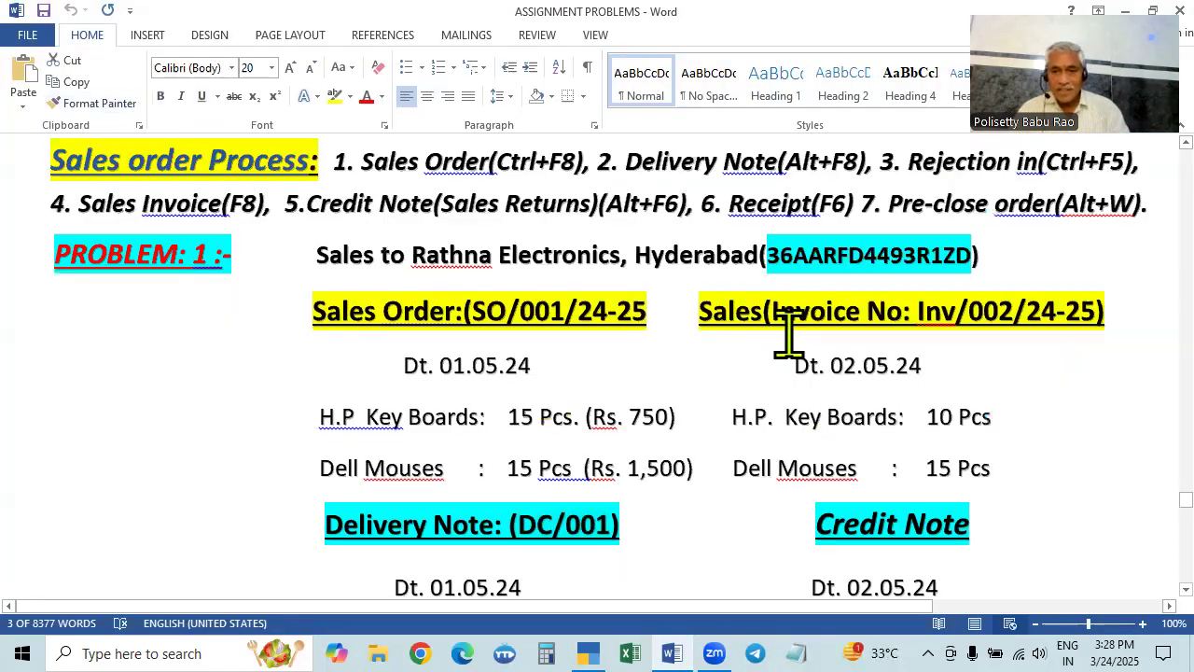
pyautogui.moveTo(917, 311); pyautogui.dragTo(1087, 330)
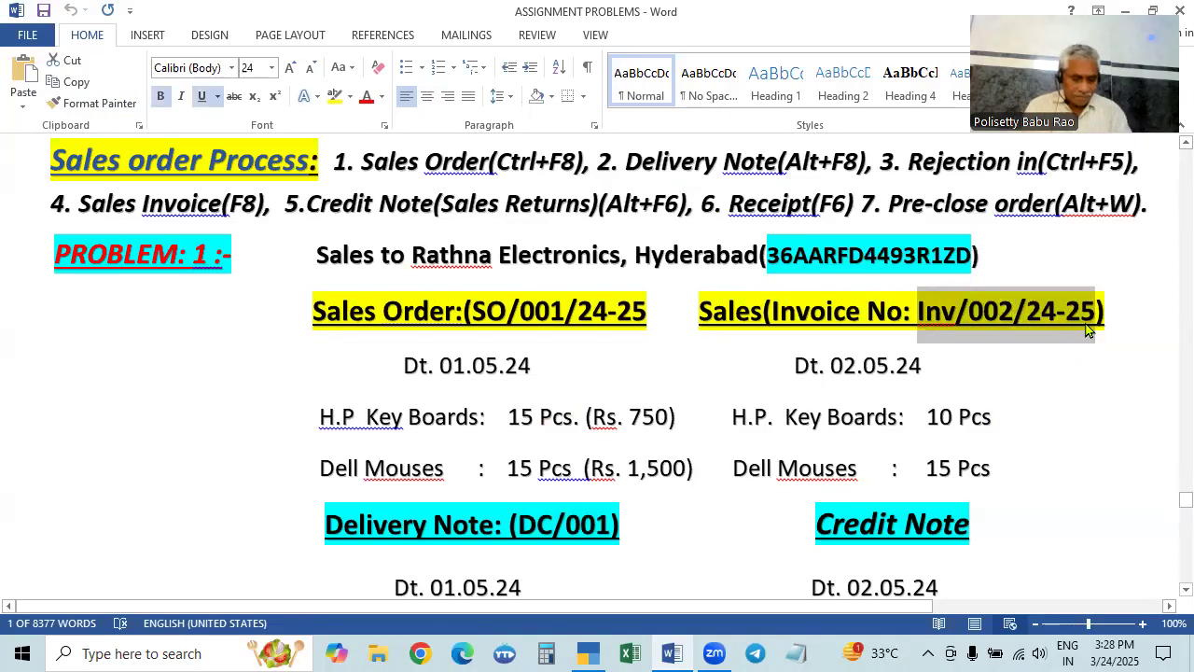
pyautogui.hotkey('alt', 'Tab')
pyautogui.write('V')
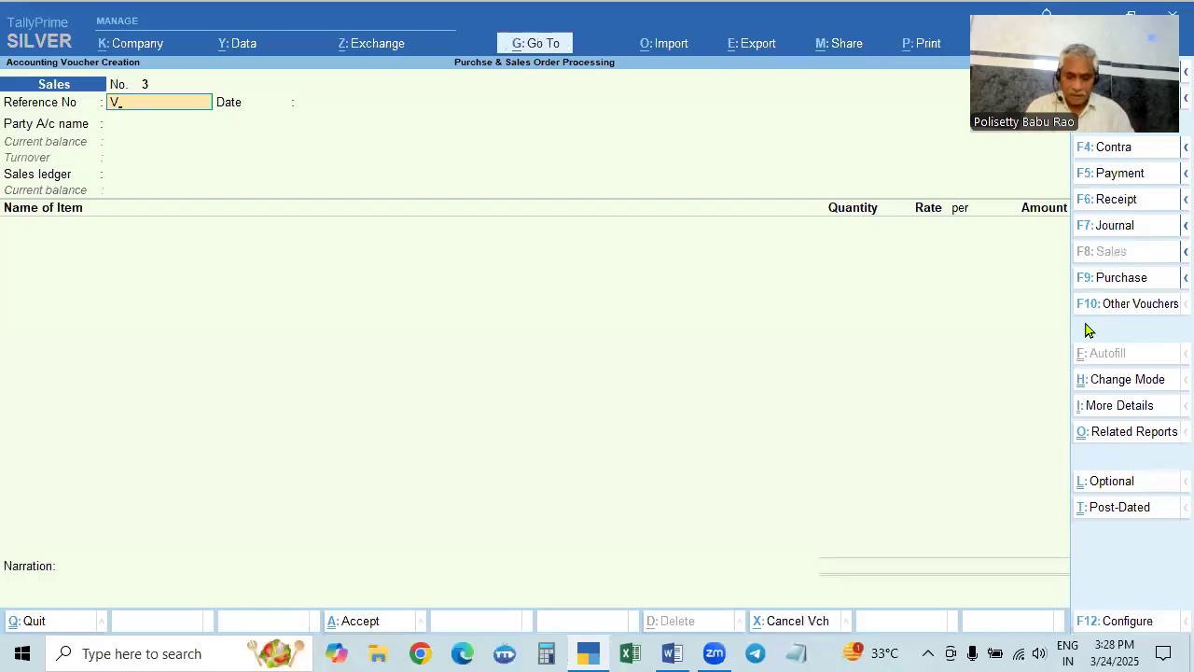
pyautogui.hotkey('ctrl', 'alt', 'v')
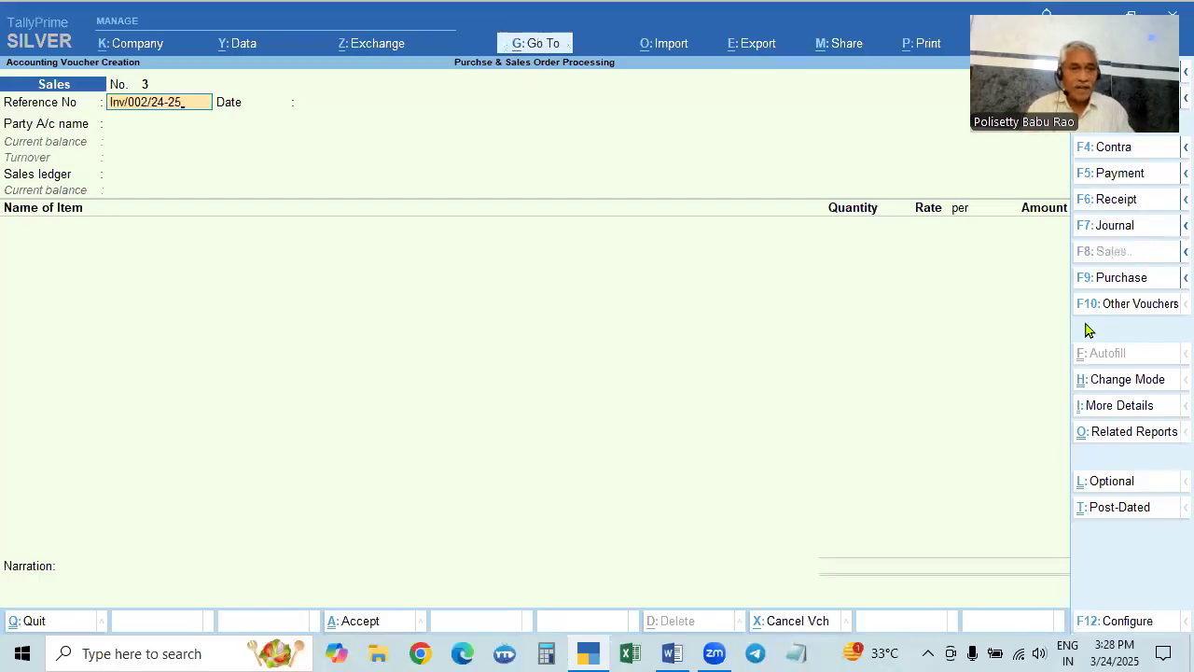
pyautogui.press('Return')
pyautogui.press('Return')
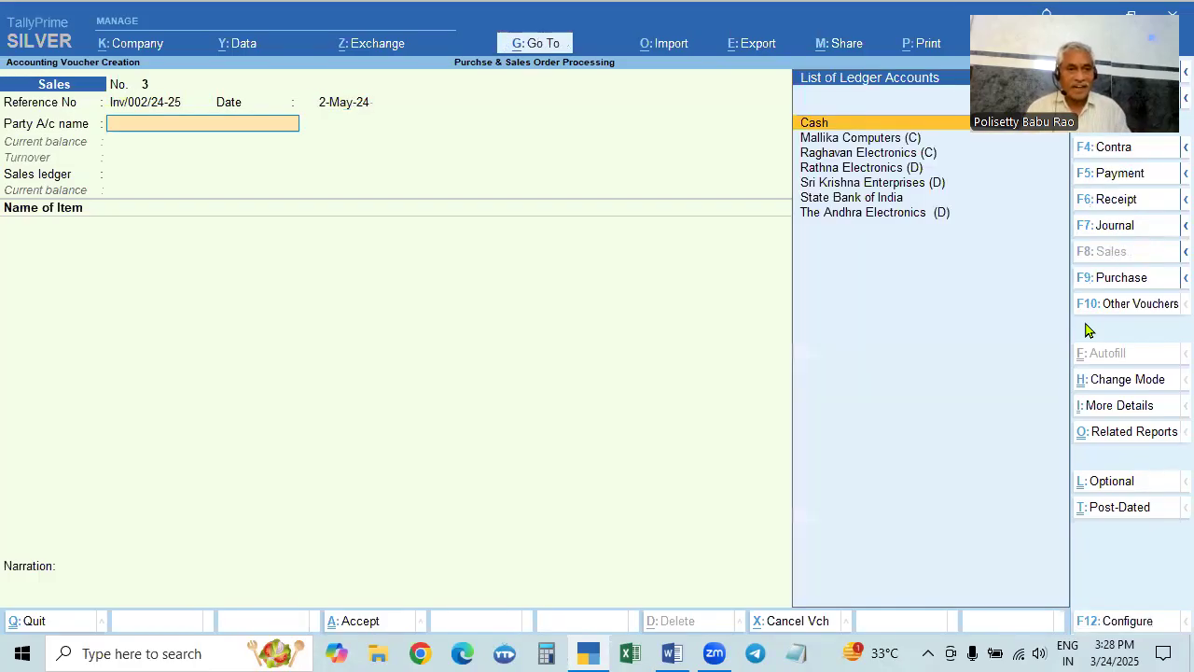
# Step: Select Rathna Electronics (D) as the party and link the invoice to delivery note DC/001
pyautogui.press('Down')
pyautogui.press('Down')
pyautogui.press('Down')
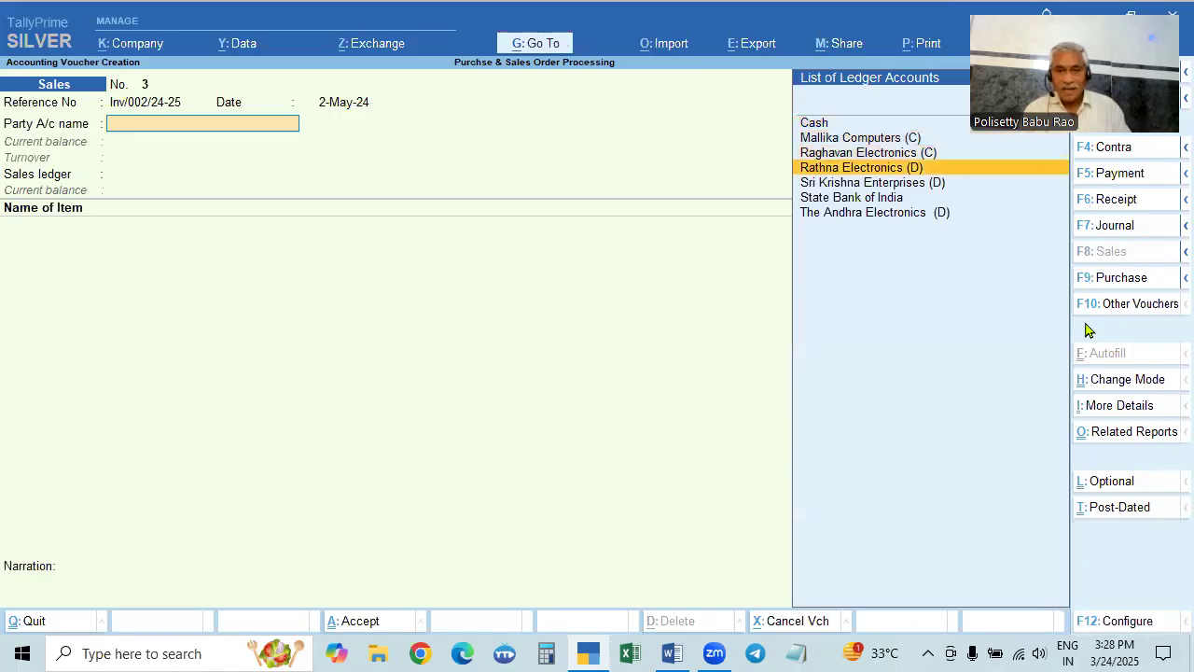
pyautogui.press('Return')
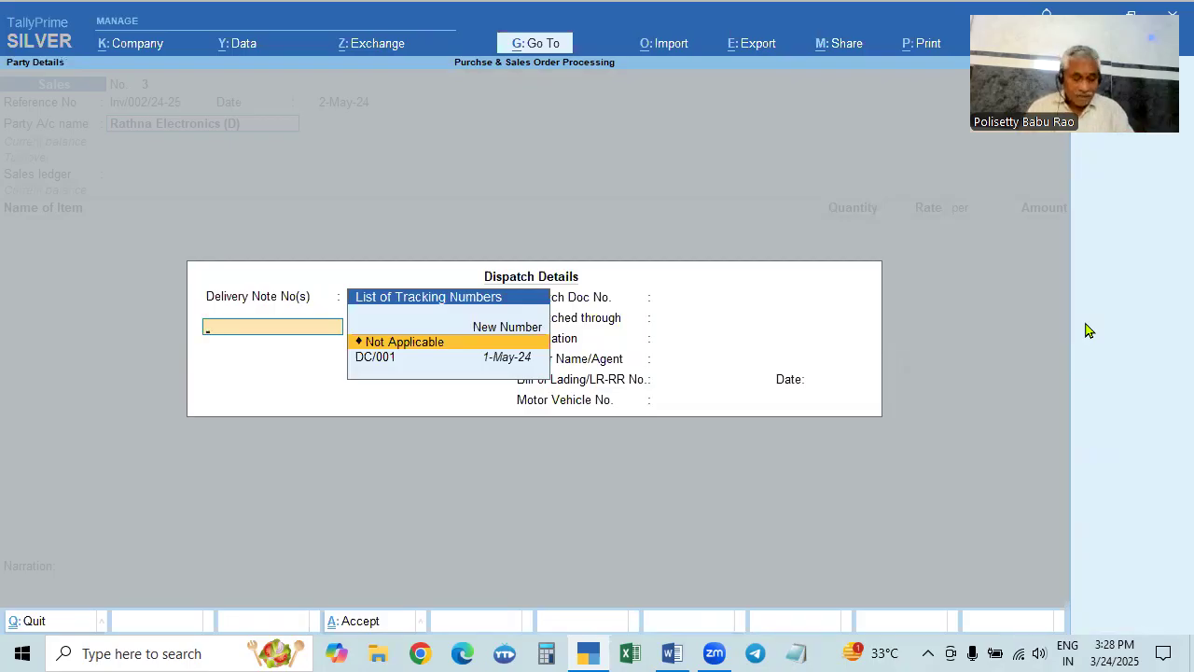
pyautogui.hotkey('alt', 'Tab')
pyautogui.hotkey('alt', 'Tab')
pyautogui.press('Down')
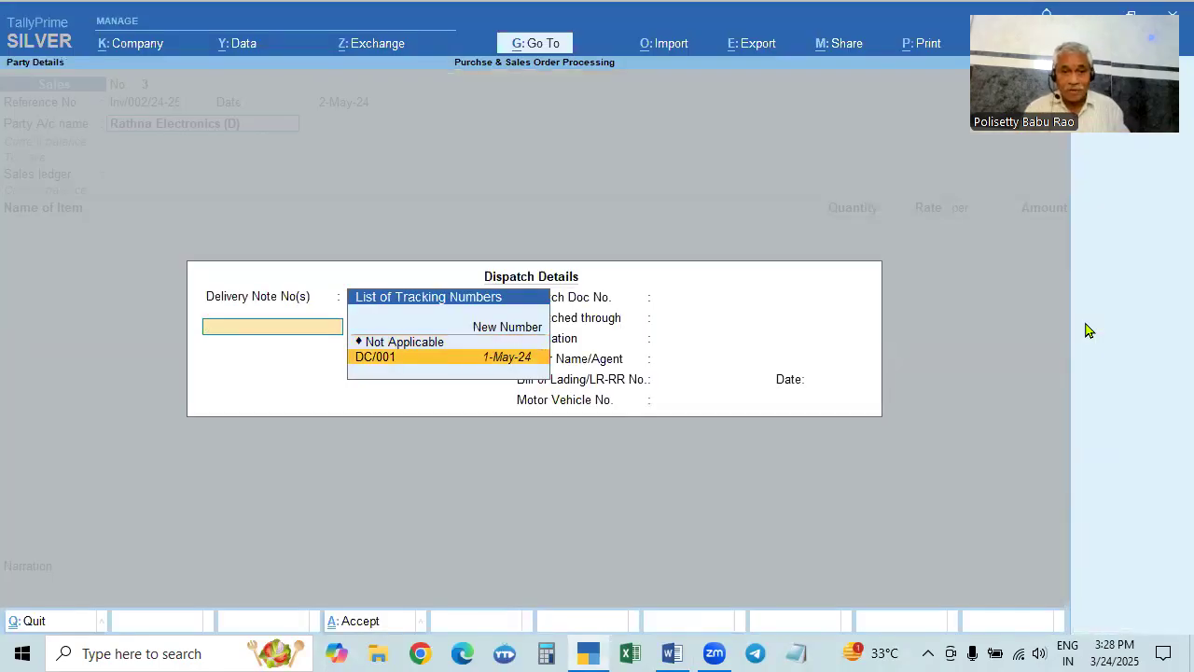
pyautogui.press('Return')
# Step: Accept the dispatch and buyer details fetched from the delivery note and keep Sales as the sales ledger
pyautogui.press('Return')
pyautogui.press('Return')
pyautogui.press('Return')
pyautogui.press('Return')
pyautogui.press('Return')
pyautogui.press('Return')
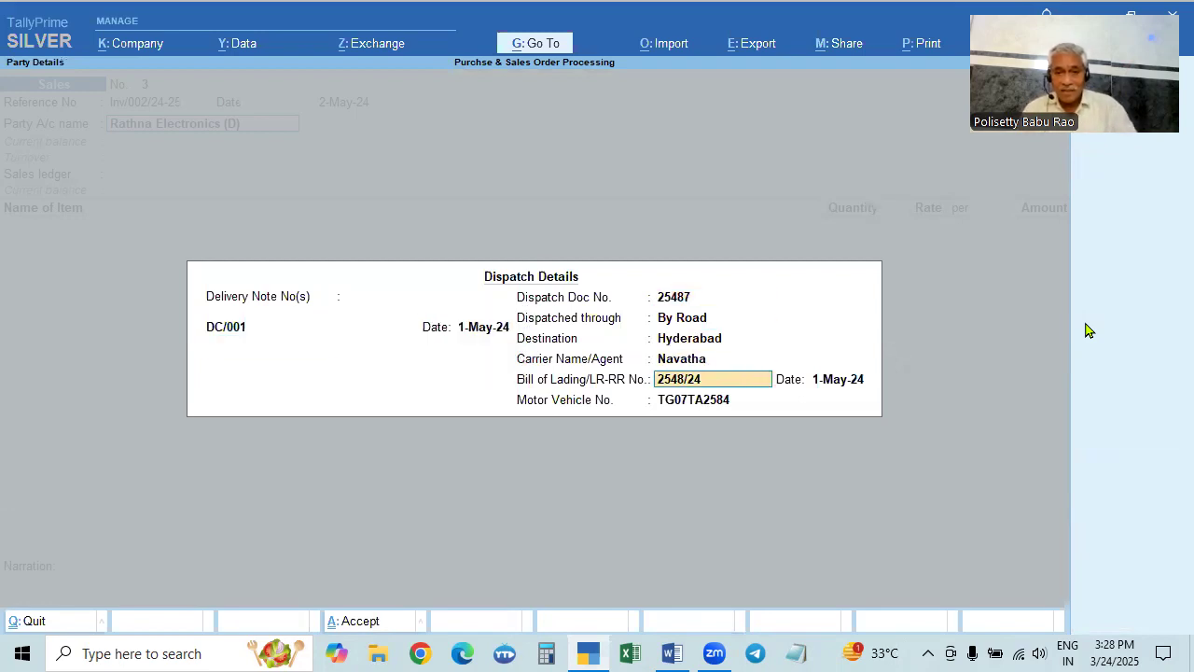
pyautogui.press('Return')
pyautogui.press('Return')
pyautogui.press('Return')
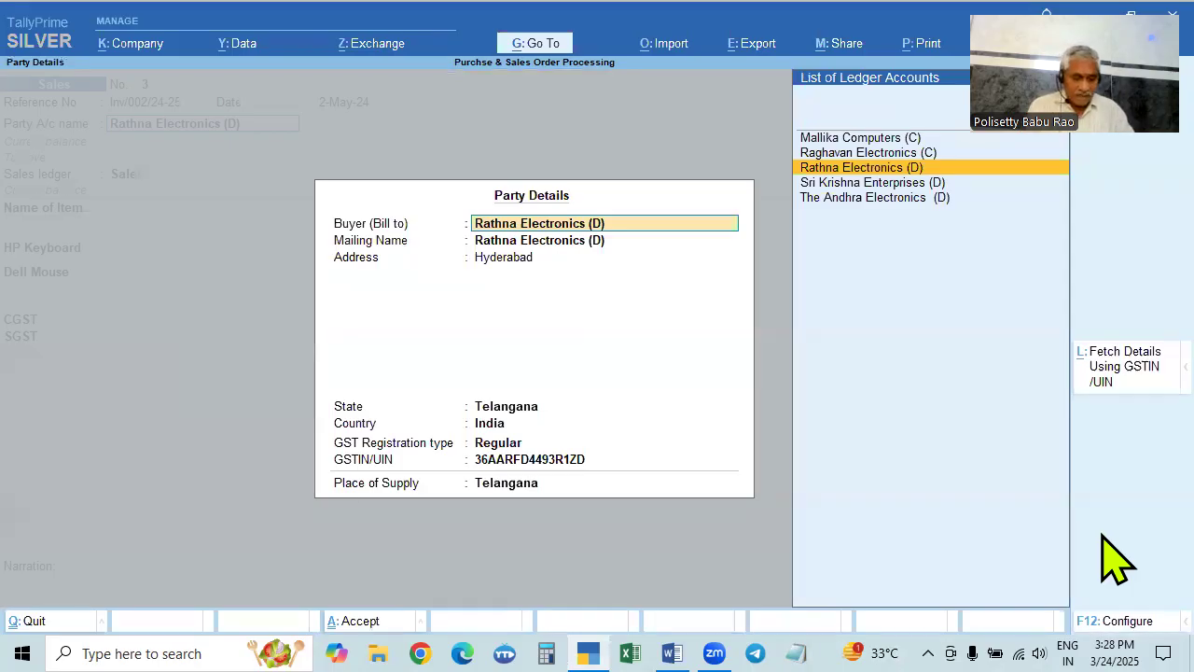
pyautogui.hotkey('ctrl', 'a')
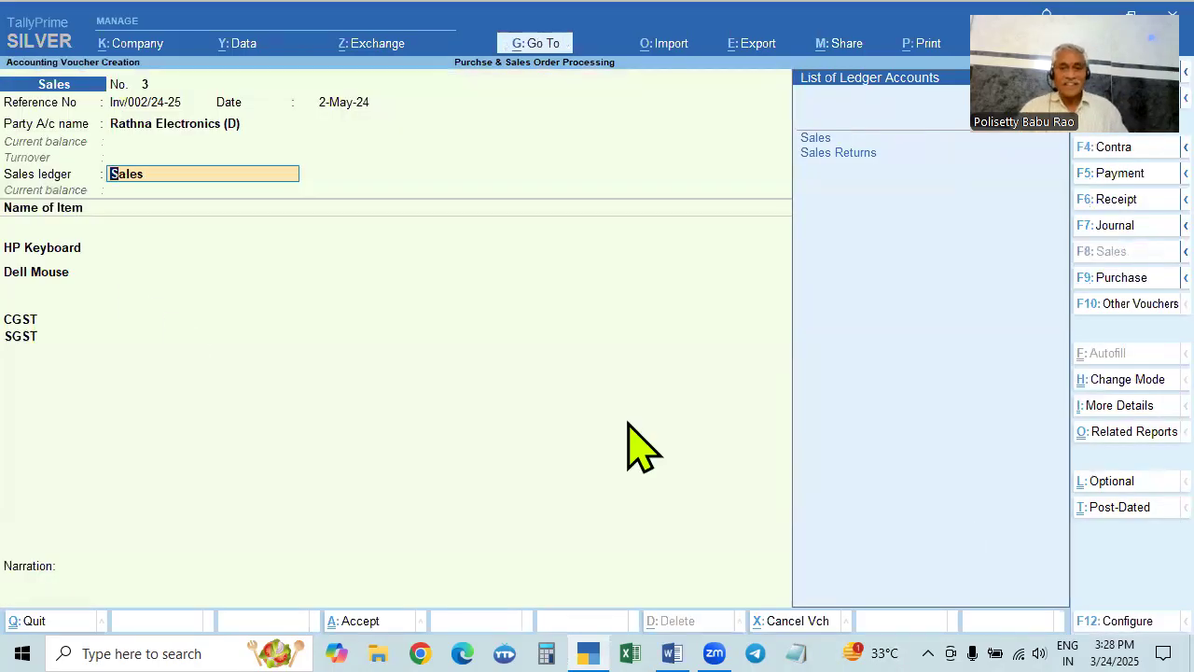
pyautogui.press('Return')
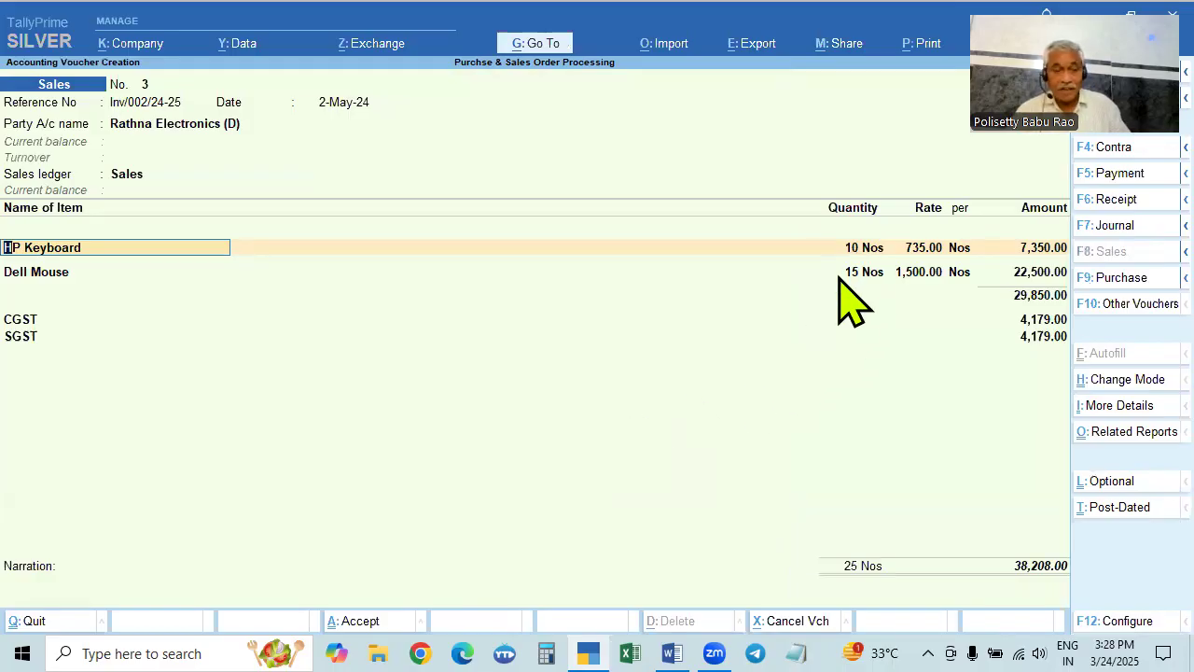
# Step: Compare the voucher's item quantities with the sales order, delivery note, Rejections In and sales entries in the Word assignment, then return to TallyPrime
pyautogui.hotkey('alt', 'Tab')
pyautogui.scroll(-5, 563, 425)
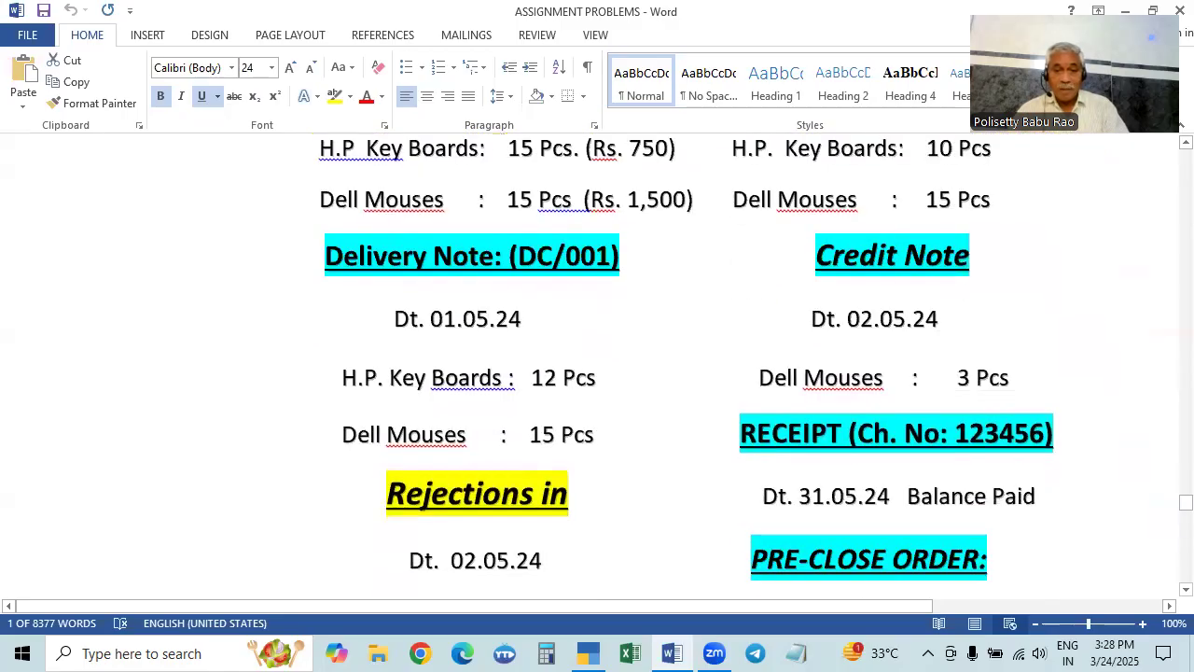
pyautogui.scroll(-2, 541, 562)
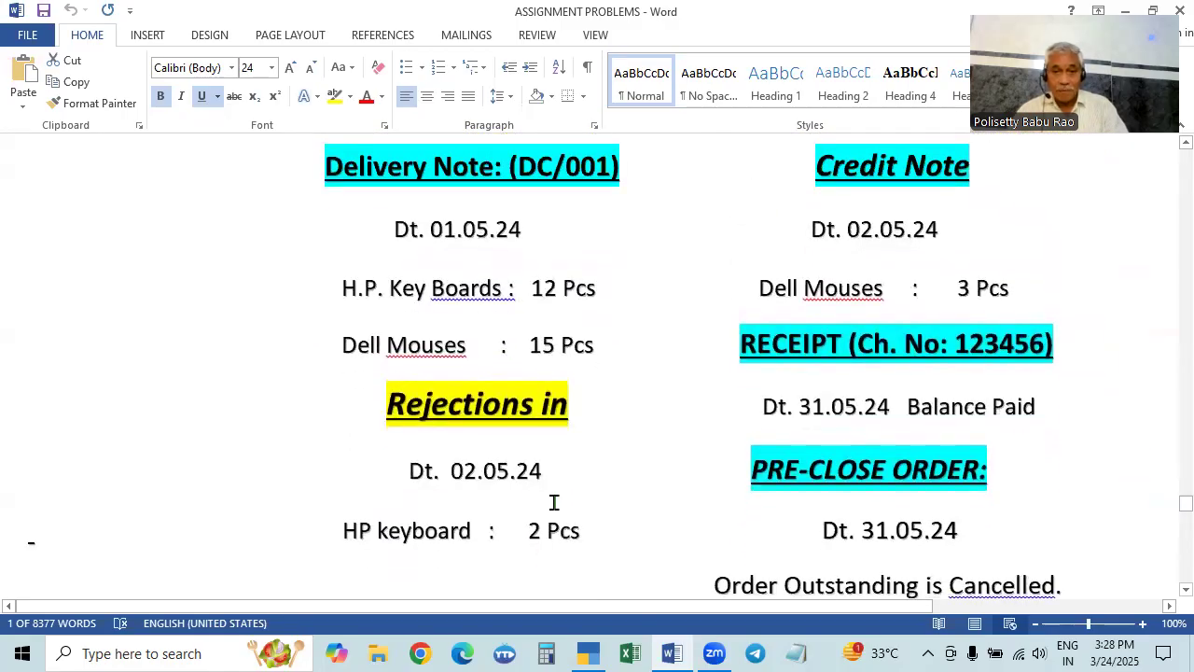
pyautogui.scroll(4, 658, 458)
pyautogui.scroll(-1, 611, 501)
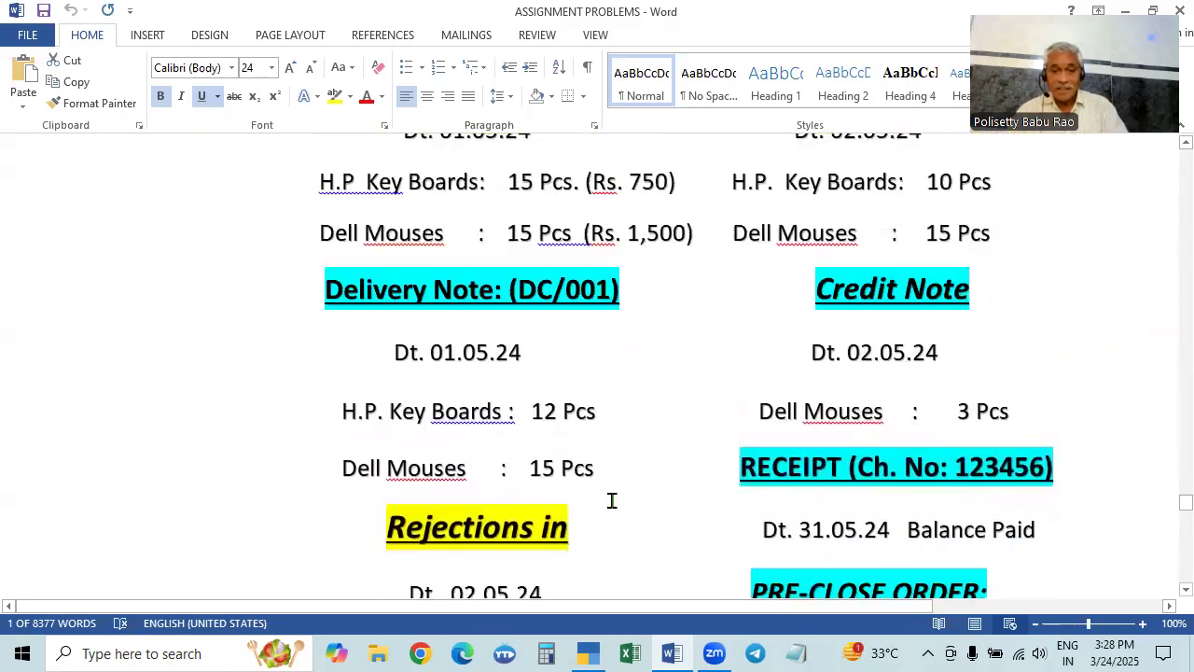
pyautogui.scroll(-1, 611, 501)
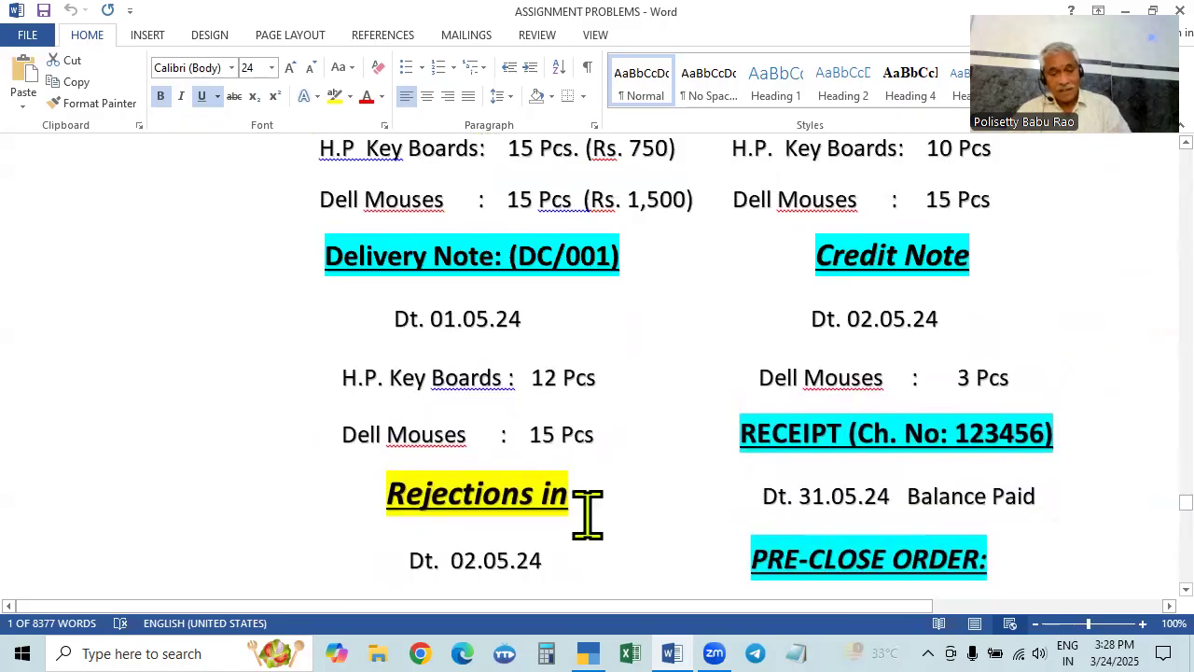
pyautogui.scroll(-2, 588, 518)
pyautogui.scroll(5, 653, 495)
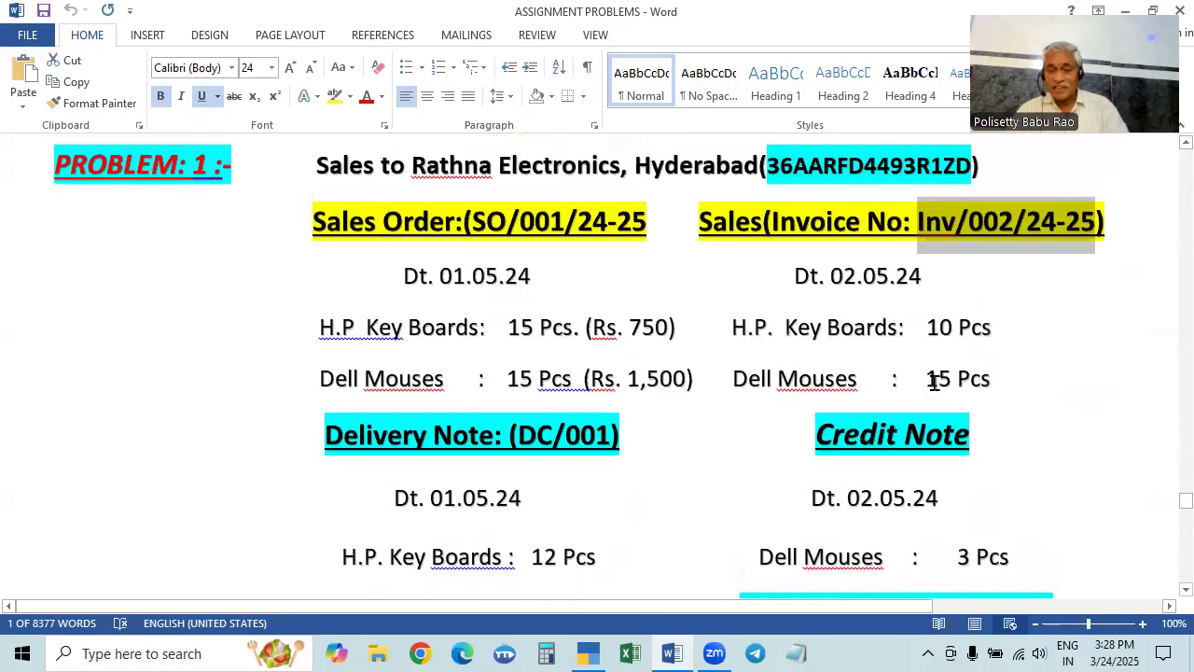
pyautogui.hotkey('alt', 'Tab')
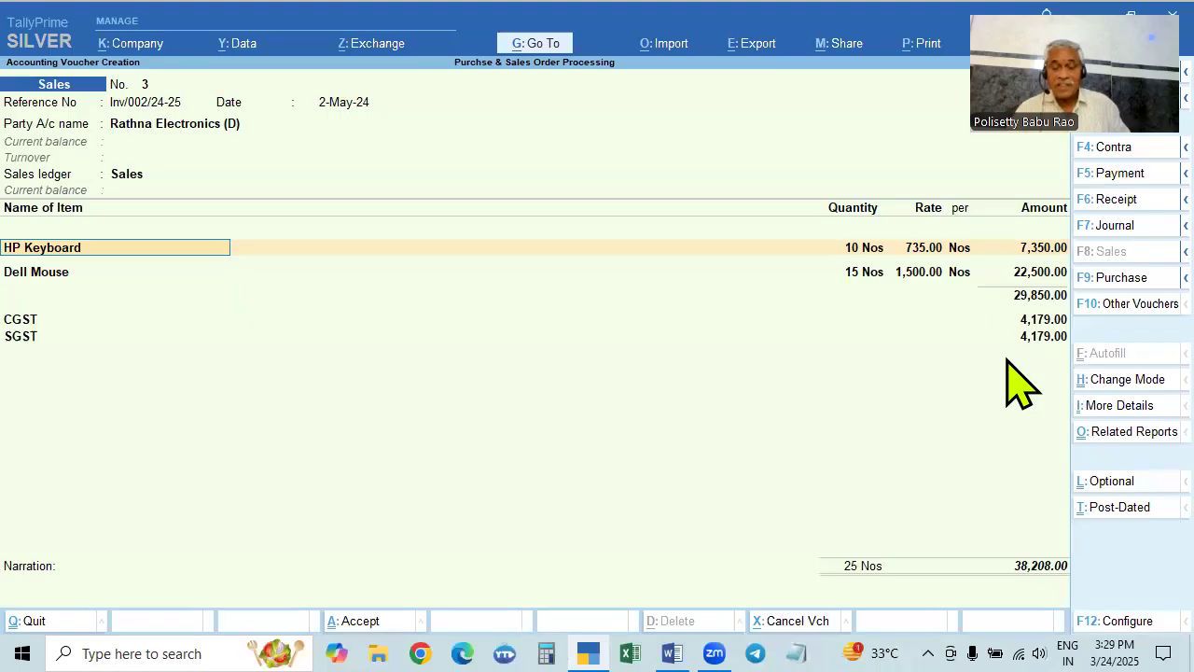
# Step: Try to accept the whole sales voucher as filled in
pyautogui.hotkey('ctrl', 'a')
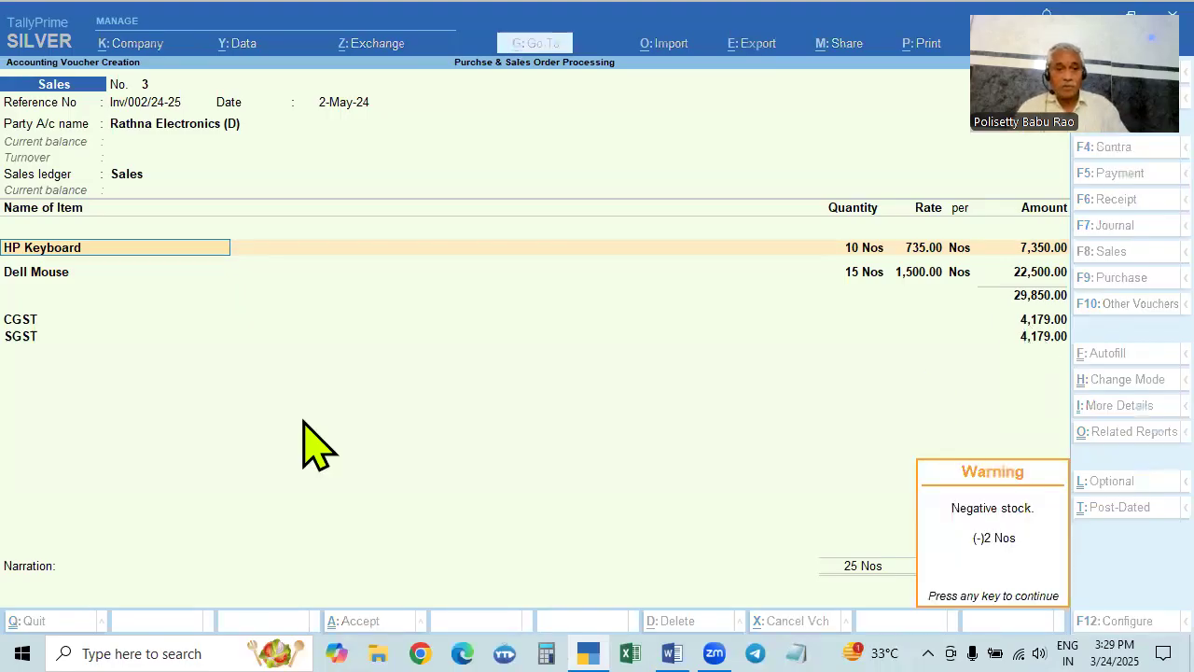
pyautogui.press('Return')
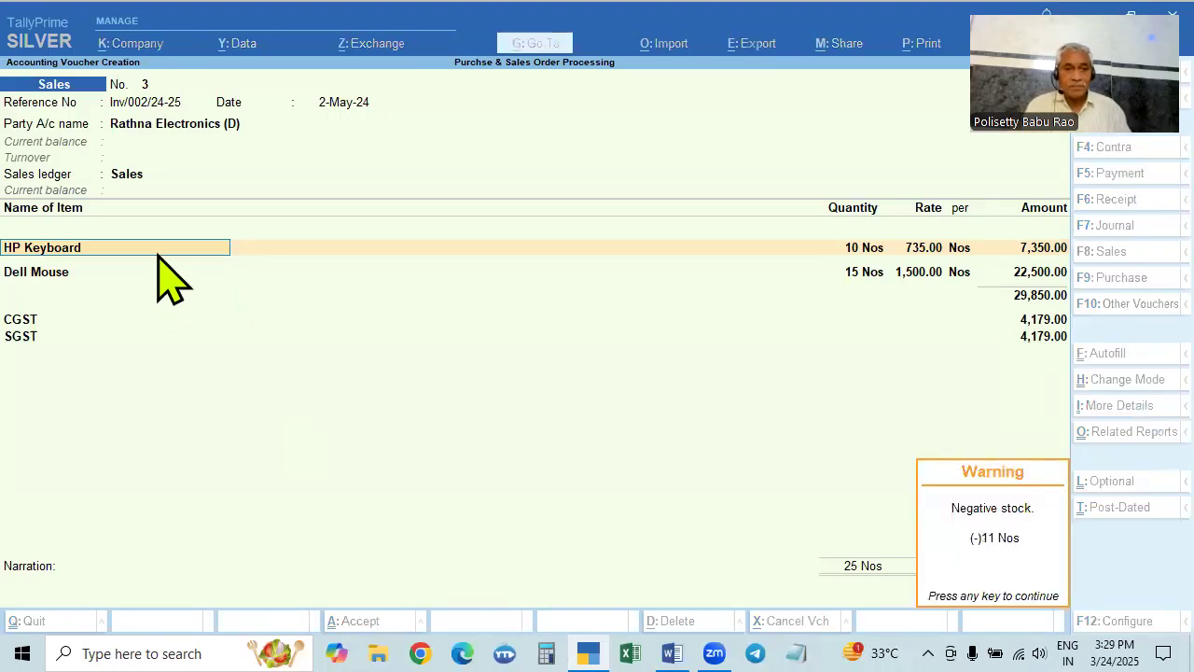
pyautogui.press('Return')
pyautogui.press('Return')
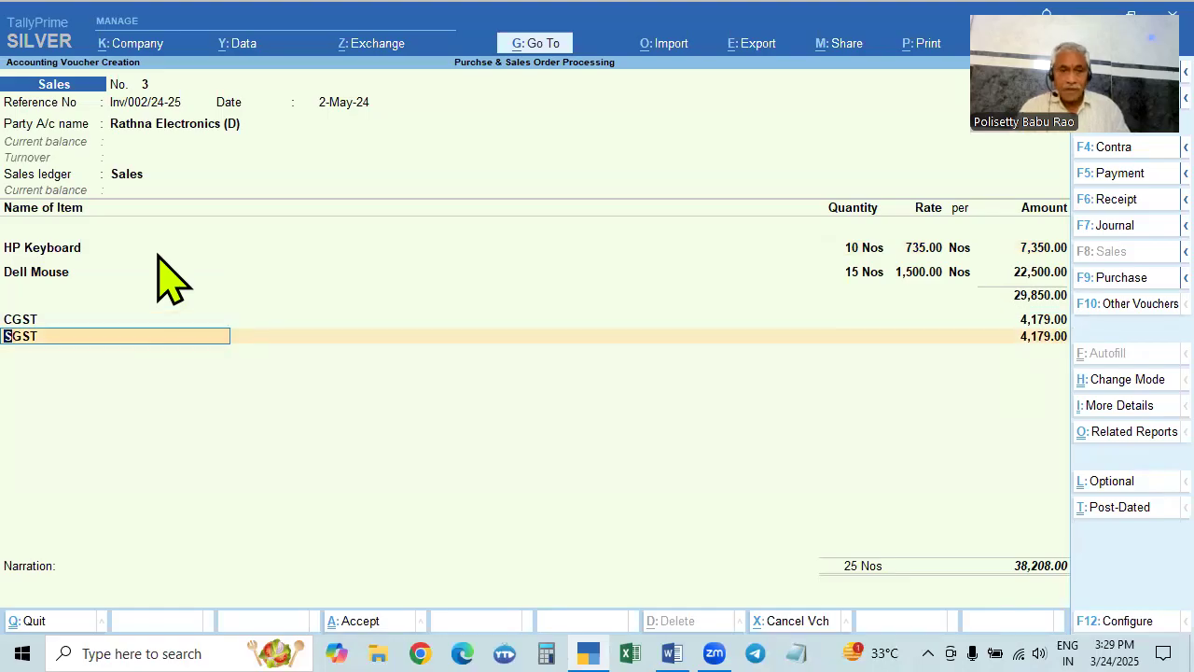
# Step: Accept the item allocations for HP Keyboard, 10 Nos at 735.00, and Dell Mouse, 15 Nos at 1,500.00
pyautogui.click(67, 249)
pyautogui.press('Return')
pyautogui.press('Return')
pyautogui.press('Return')
pyautogui.press('Return')
pyautogui.press('Return')
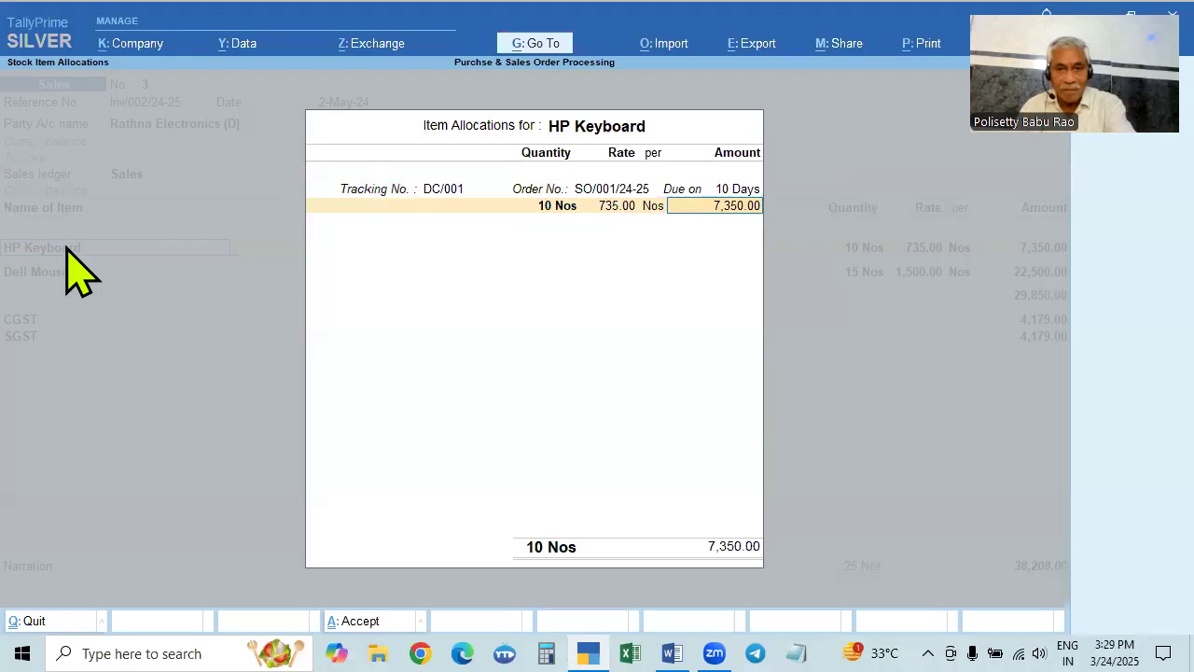
pyautogui.press('Return')
pyautogui.press('Return')
pyautogui.press('Return')
pyautogui.press('Return')
pyautogui.press('Return')
pyautogui.press('Return')
pyautogui.press('Return')
pyautogui.press('Return')
pyautogui.press('Return')
pyautogui.press('Return')
pyautogui.press('Return')
pyautogui.press('Return')
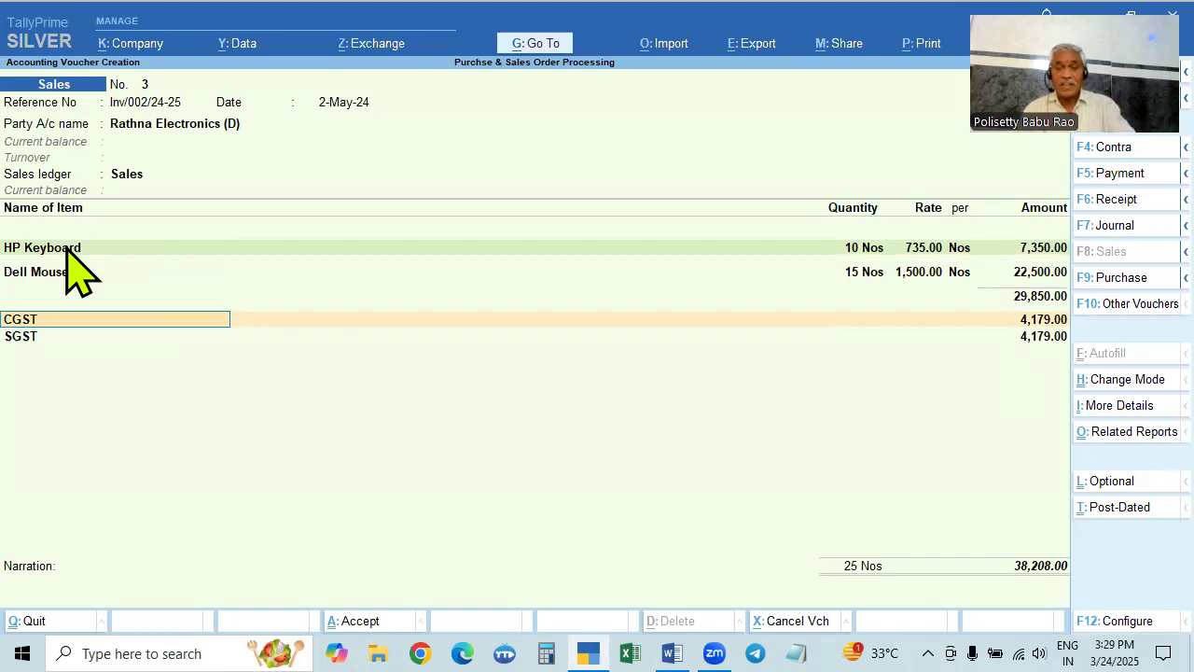
# Step: Accept the CGST and SGST ledger lines and end the voucher's ledger list
pyautogui.press('Return')
pyautogui.press('Return')
pyautogui.press('Return')
pyautogui.press('Return')
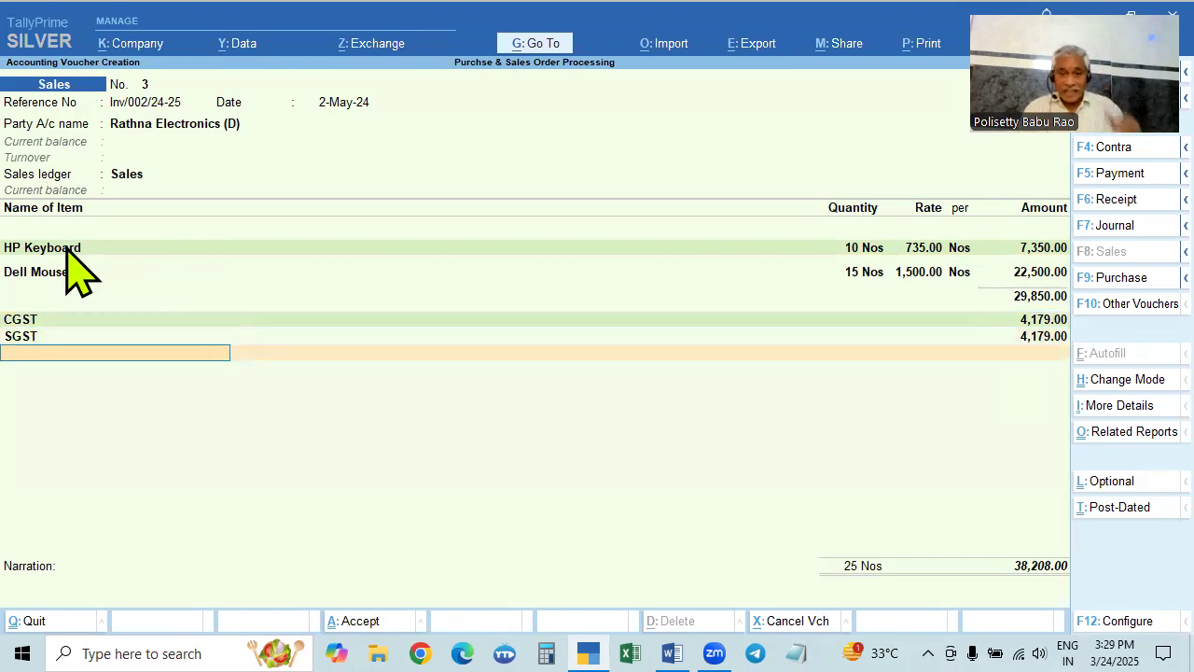
pyautogui.press('Return')
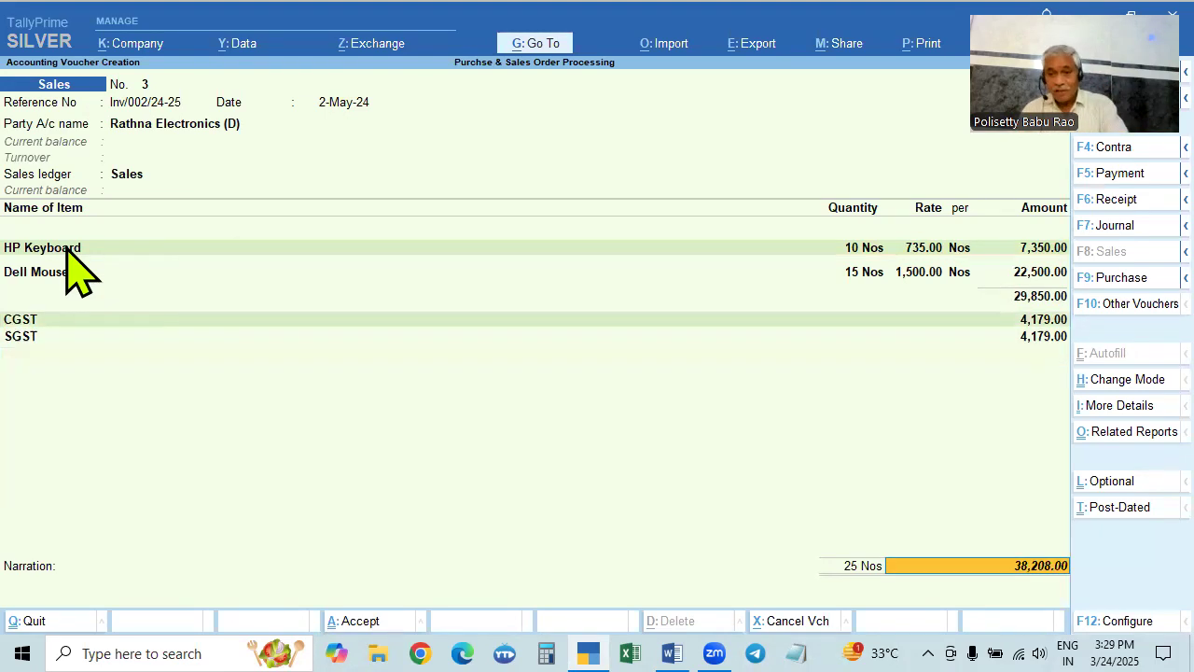
pyautogui.press('Return')
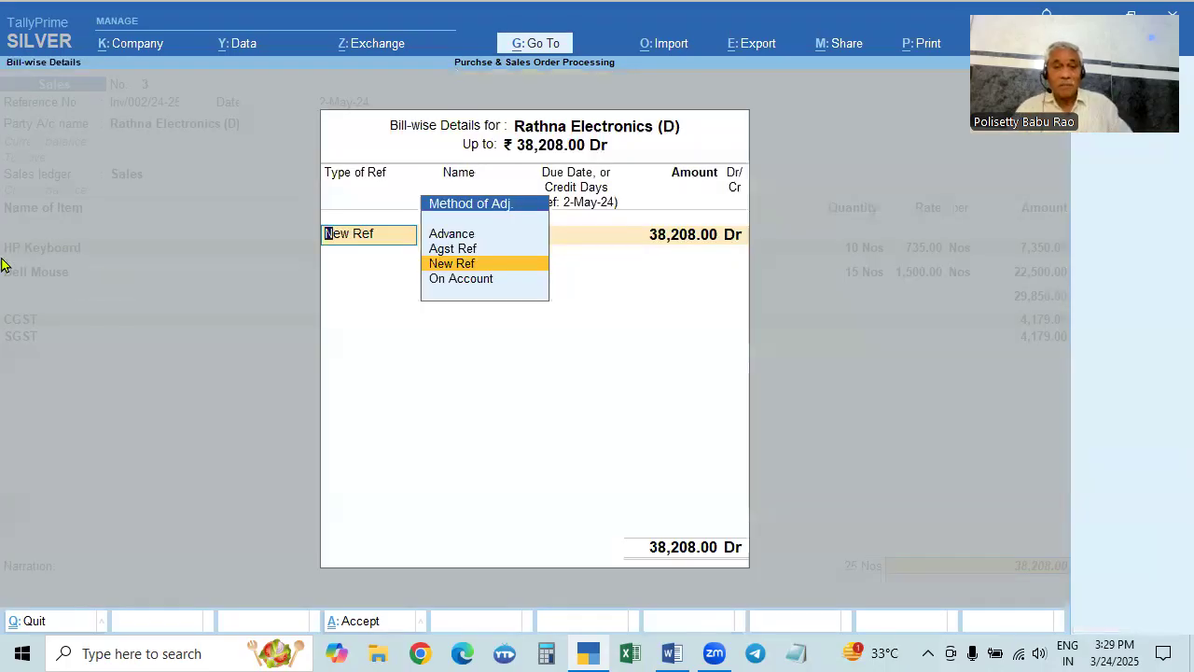
pyautogui.press('Return')
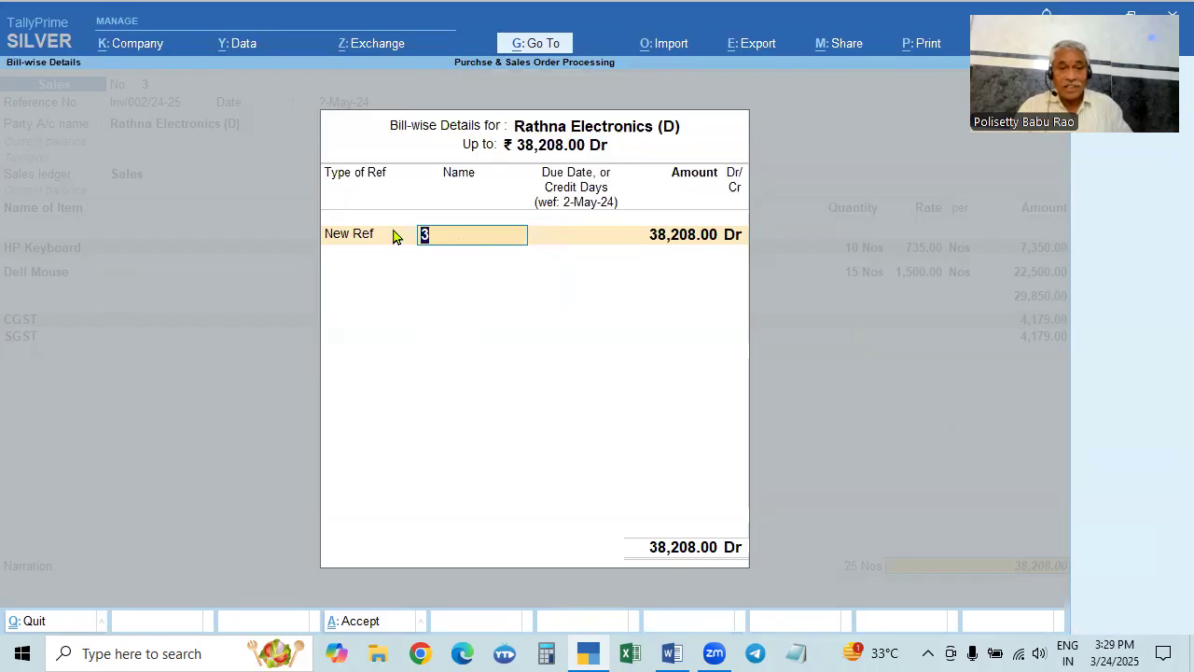
pyautogui.press('BackSpace')
pyautogui.press('Escape')
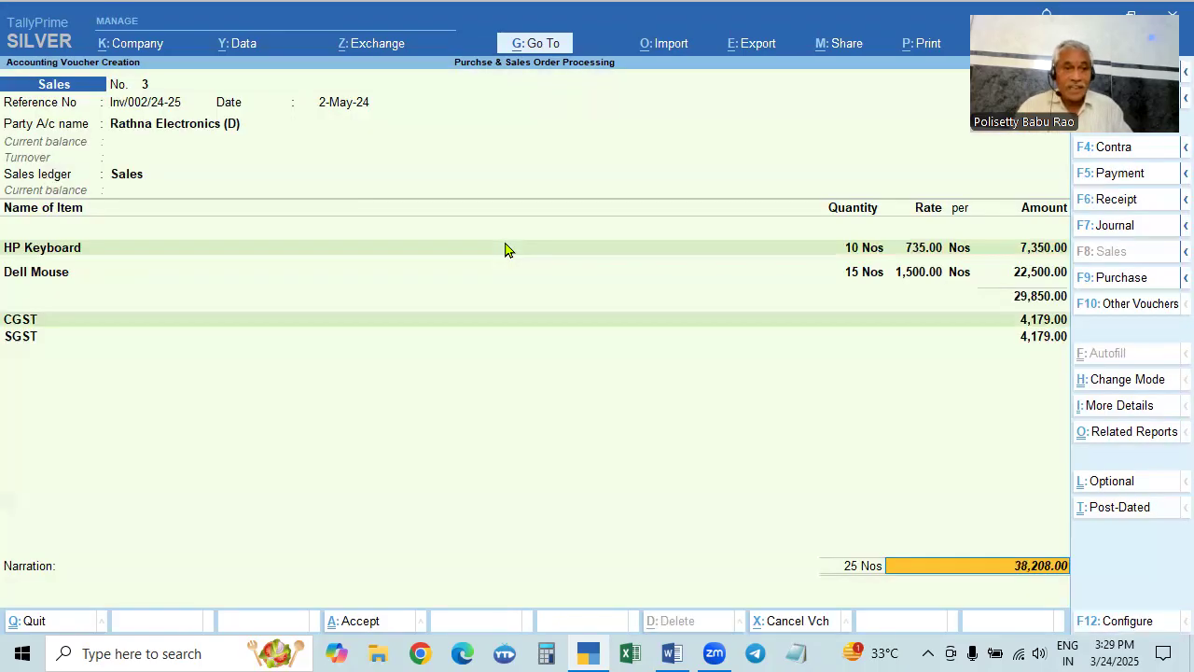
# Step: Reuse the reference number Inv/002/24-25 as the New Ref bill name, accept the bill-wise details, and save the Sales voucher without a narration
pyautogui.click(147, 107)
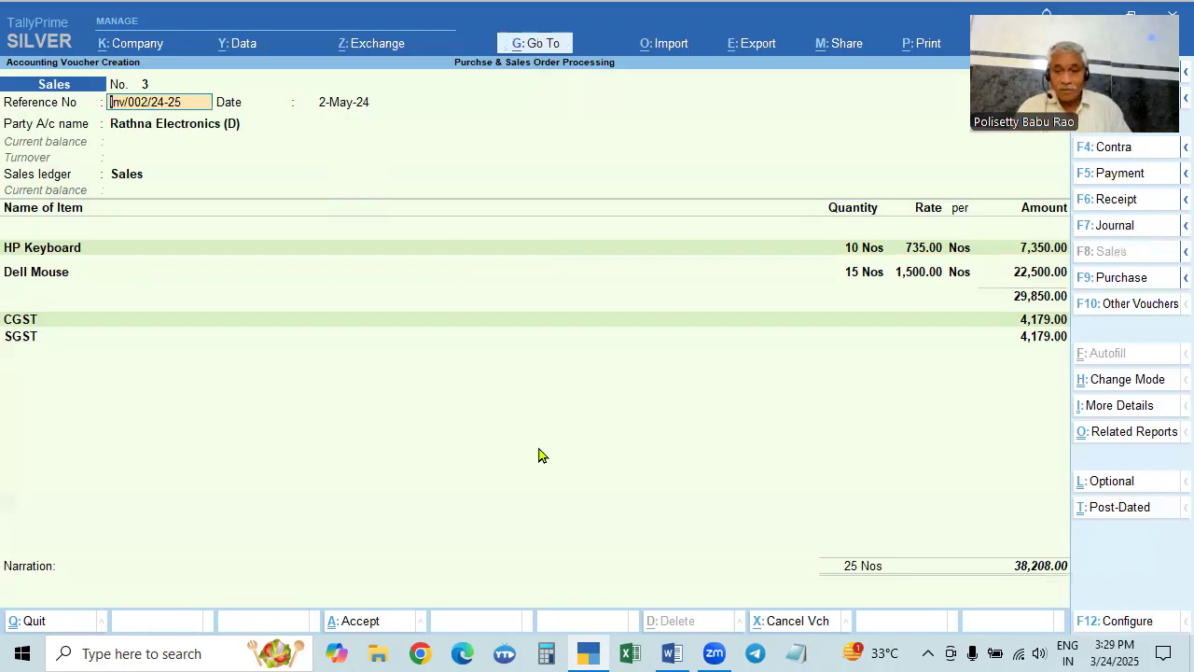
pyautogui.click(1038, 567)
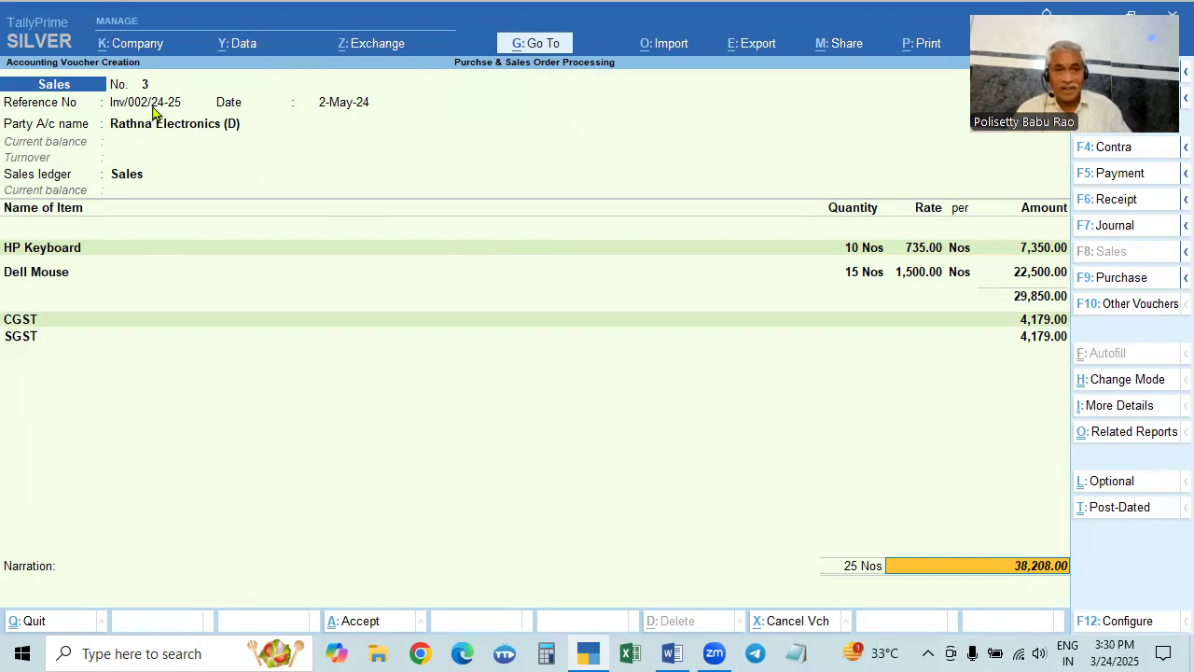
pyautogui.press('Return')
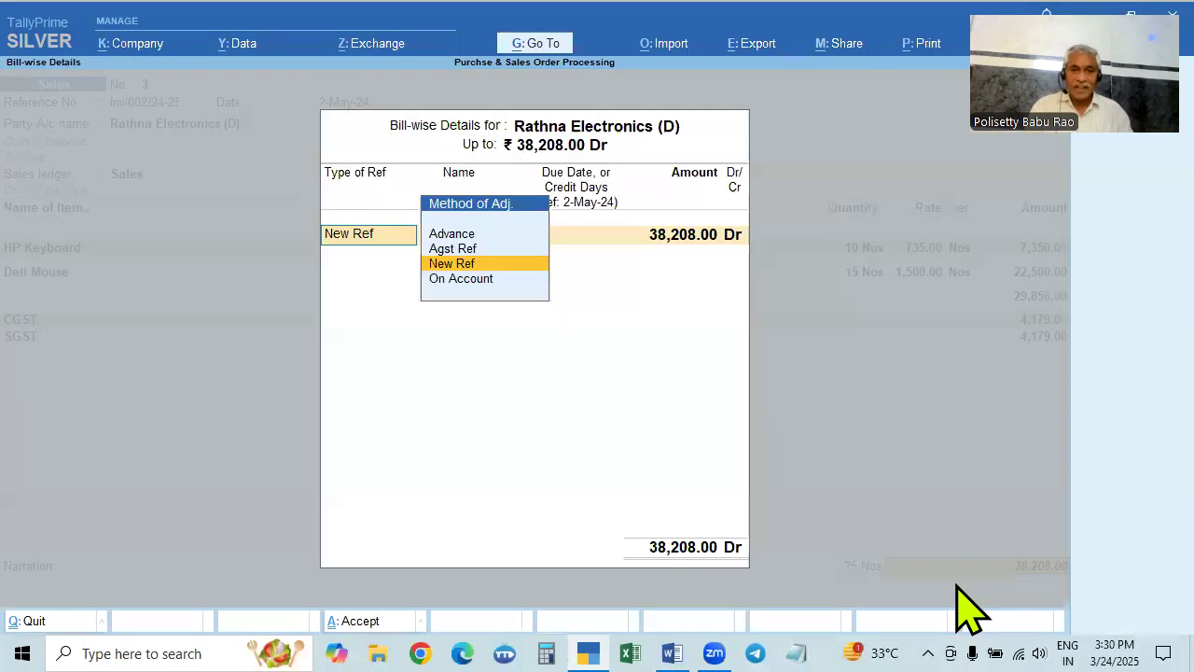
pyautogui.press('Return')
pyautogui.press('BackSpace')
pyautogui.write('Inv/002/24-25')
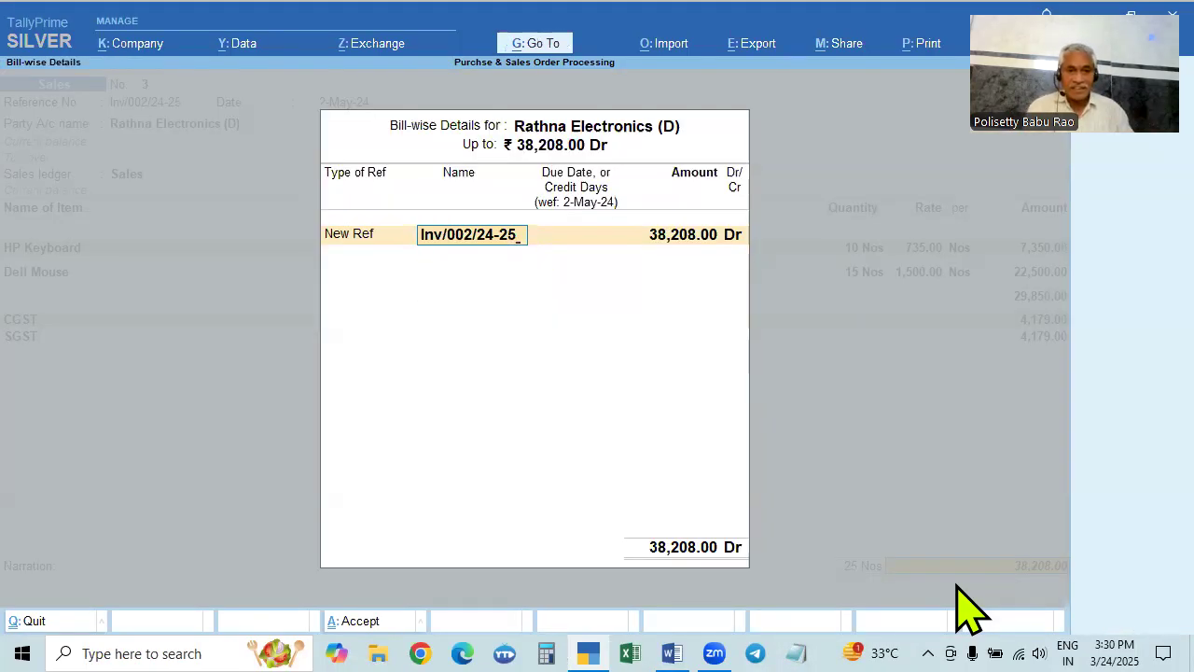
pyautogui.press('Return')
pyautogui.press('Return')
pyautogui.press('Return')
pyautogui.press('Return')
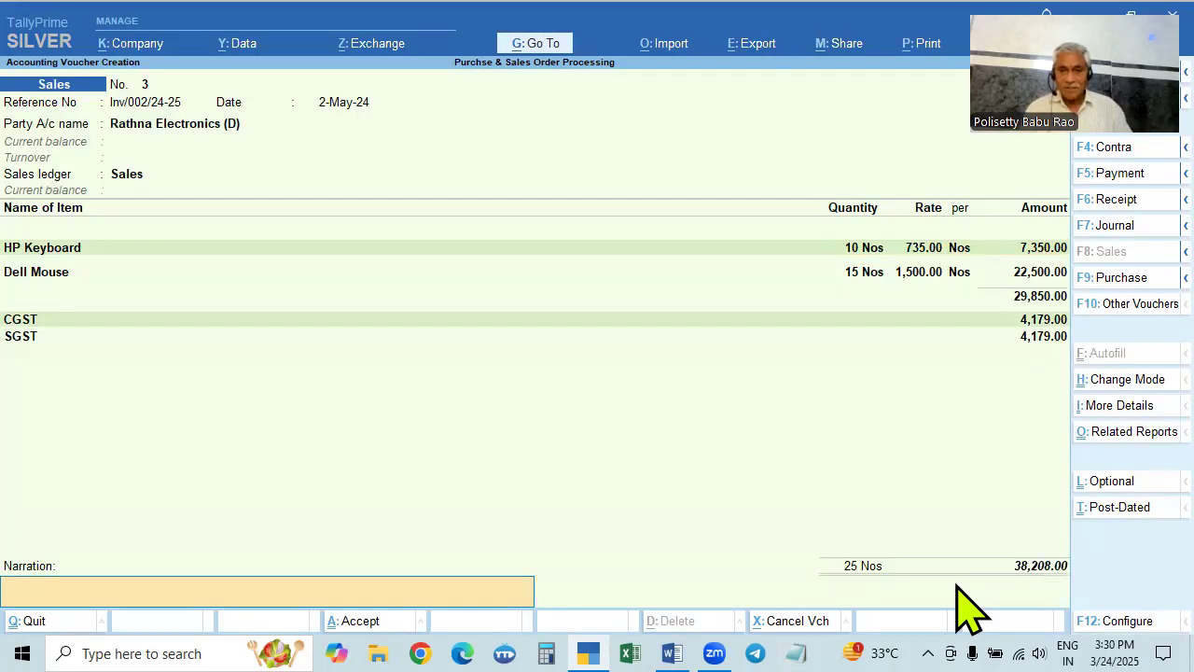
pyautogui.press('Return')
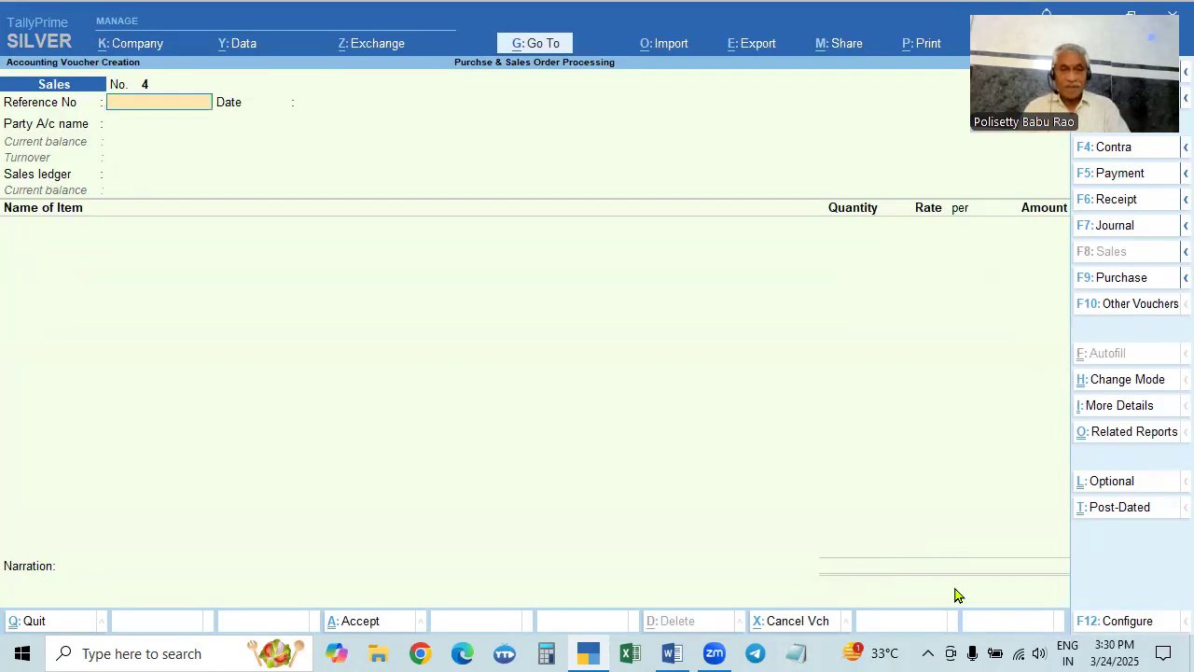
# Step: Switch to the Word assignment and examine the Credit Note entry alongside the sales order, delivery note and invoice quantities
pyautogui.hotkey('alt', 'Tab')
pyautogui.scroll(-4, 852, 454)
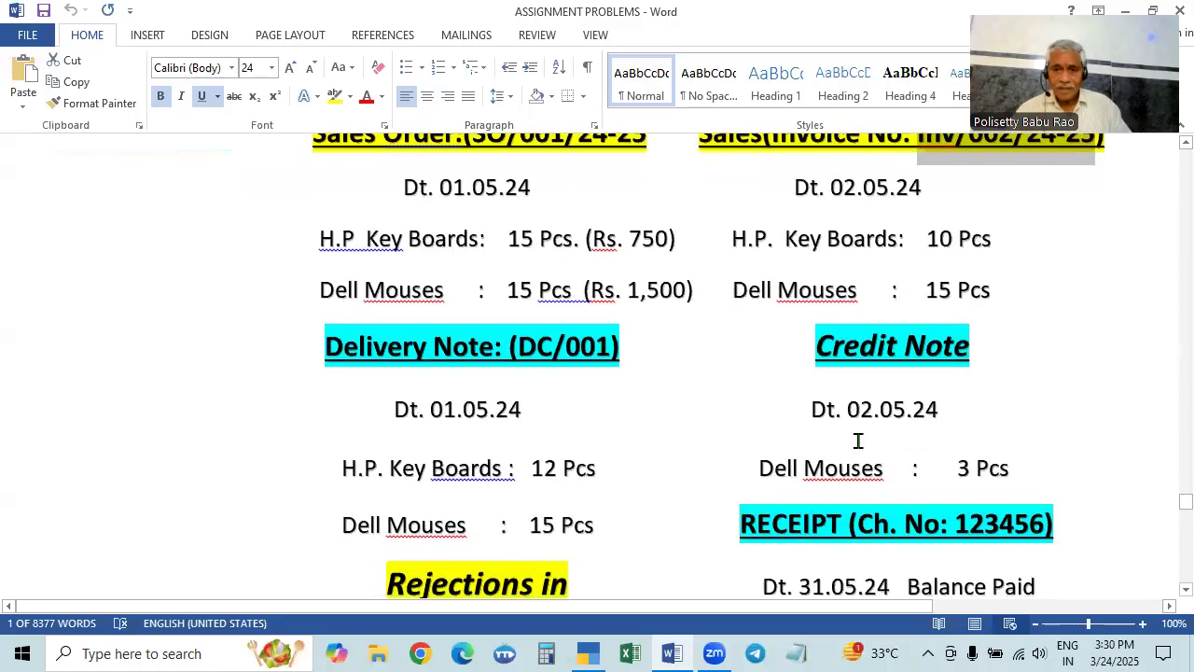
pyautogui.hotkey('alt', 'Tab')
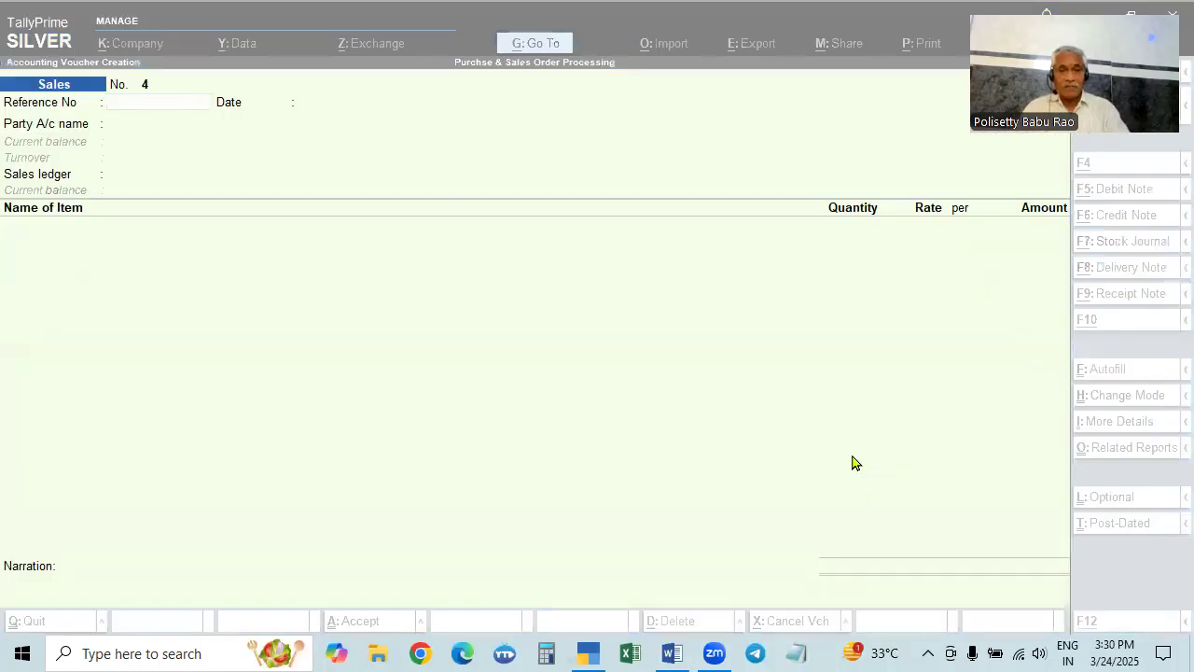
pyautogui.hotkey('alt', 'Tab')
pyautogui.scroll(6, 566, 309)
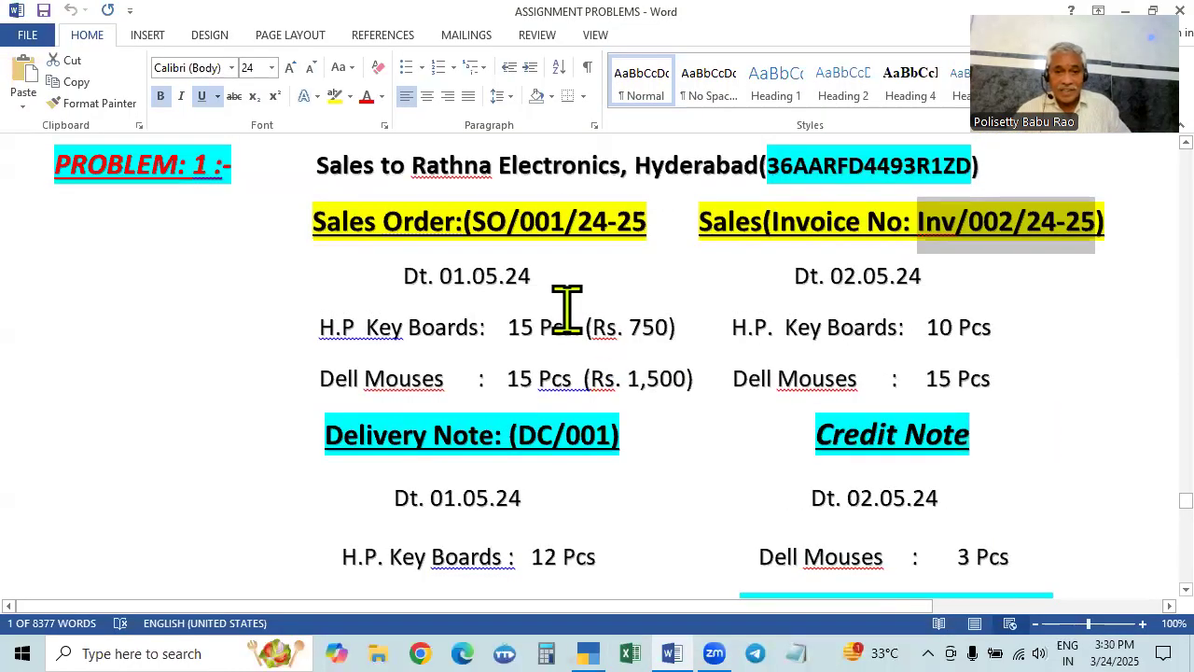
pyautogui.scroll(-4, 556, 314)
pyautogui.moveTo(520, 239); pyautogui.dragTo(539, 237)
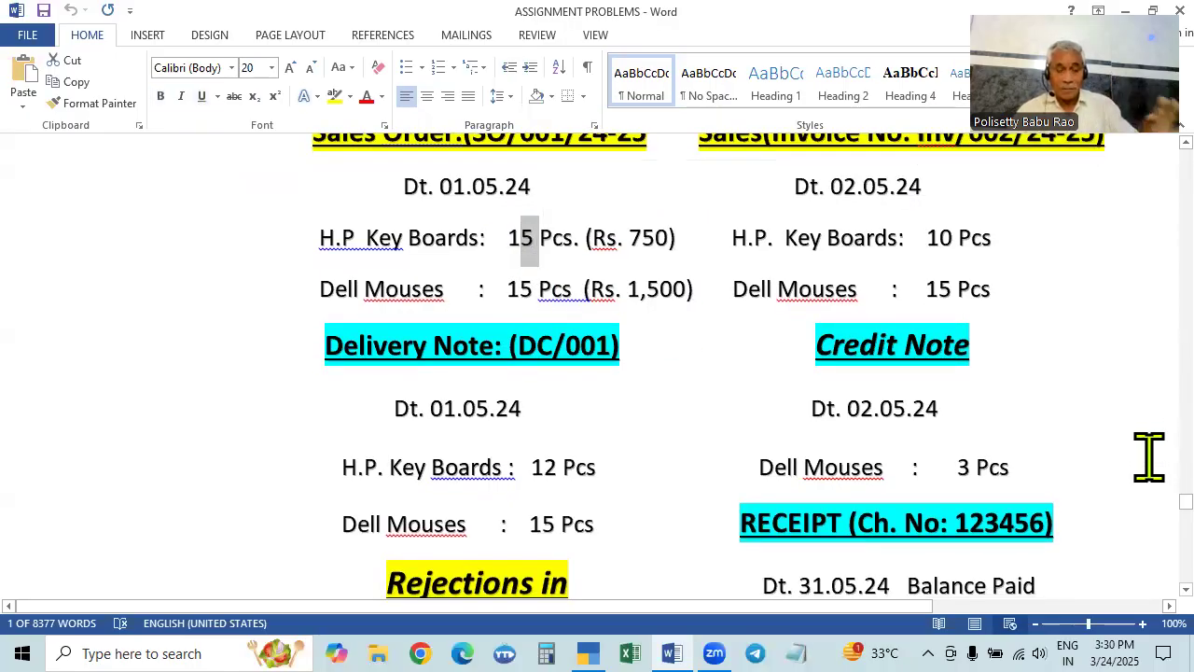
pyautogui.scroll(2, 1148, 457)
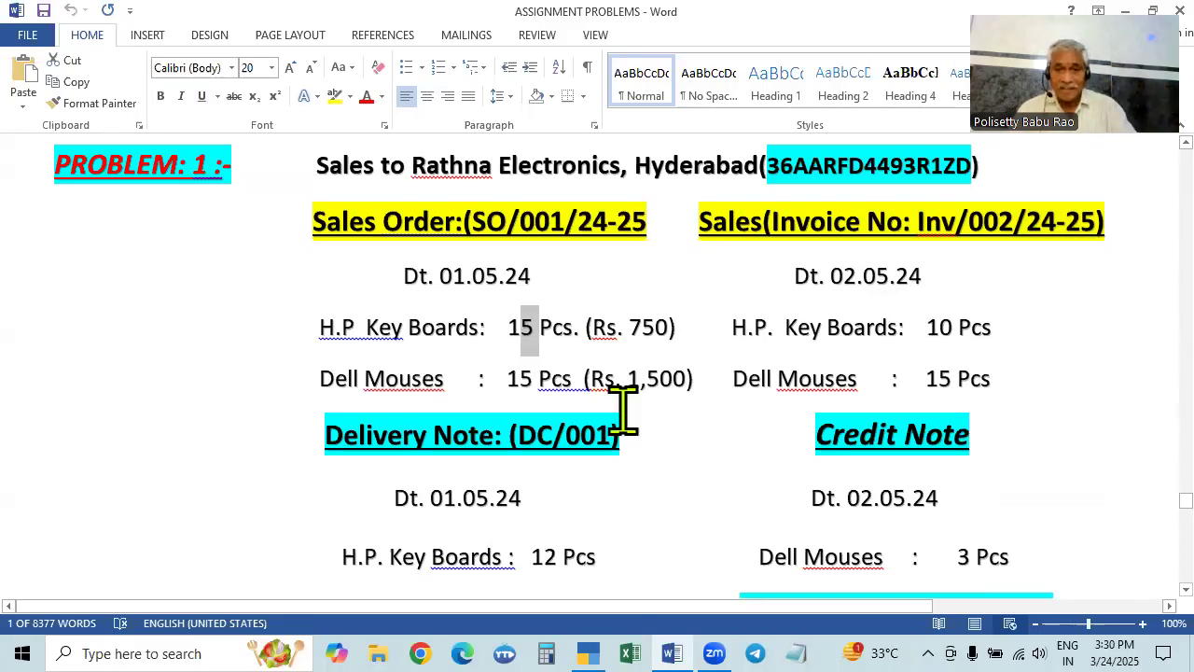
pyautogui.scroll(-2, 1101, 394)
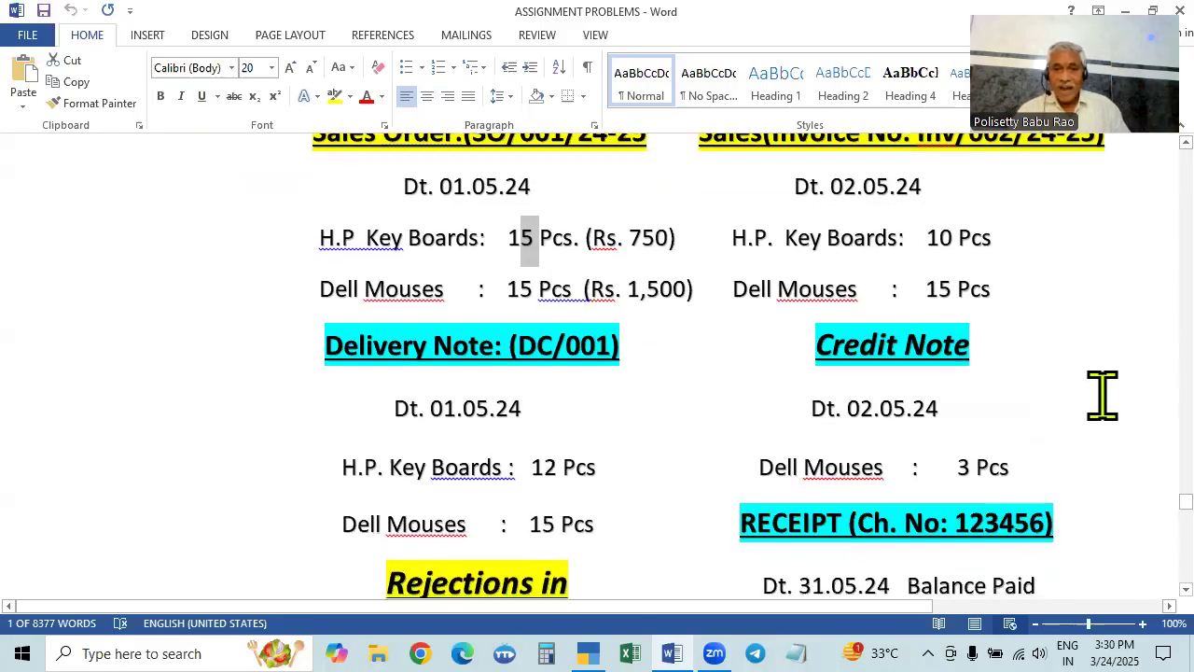
# Step: Review the Credit Note entry in the Word assignment, switch to TallyPrime, and change the voucher type from Sales to Credit Note
pyautogui.scroll(-2, 594, 559)
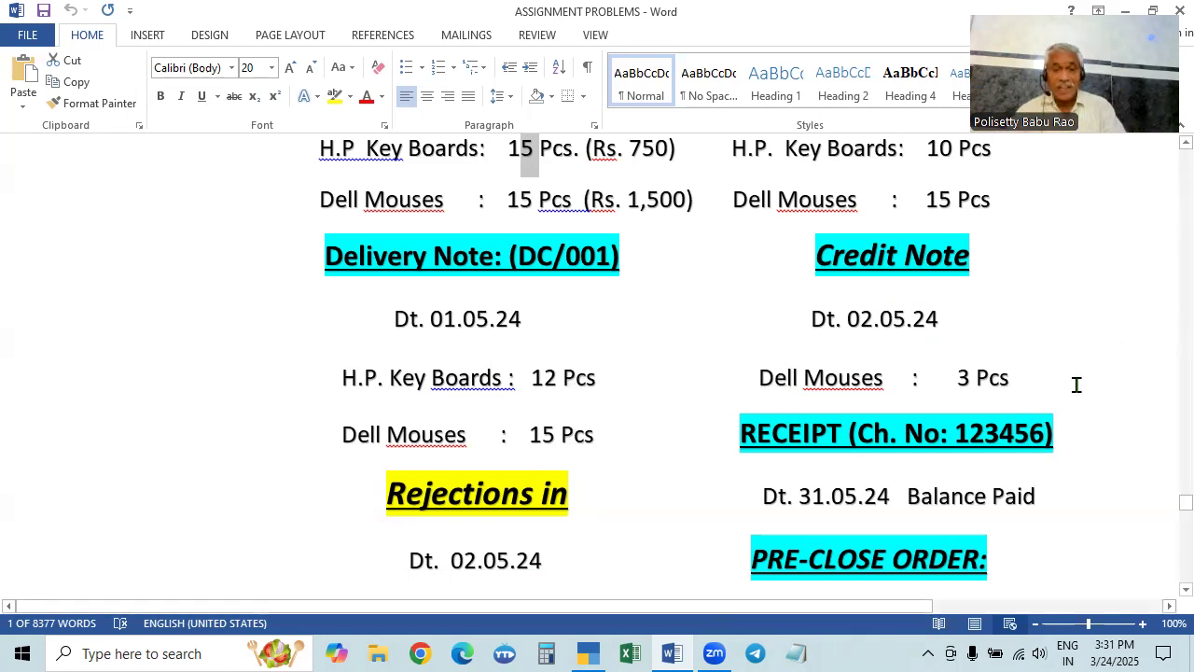
pyautogui.hotkey('alt', 'Tab')
pyautogui.hotkey('alt', 'Tab')
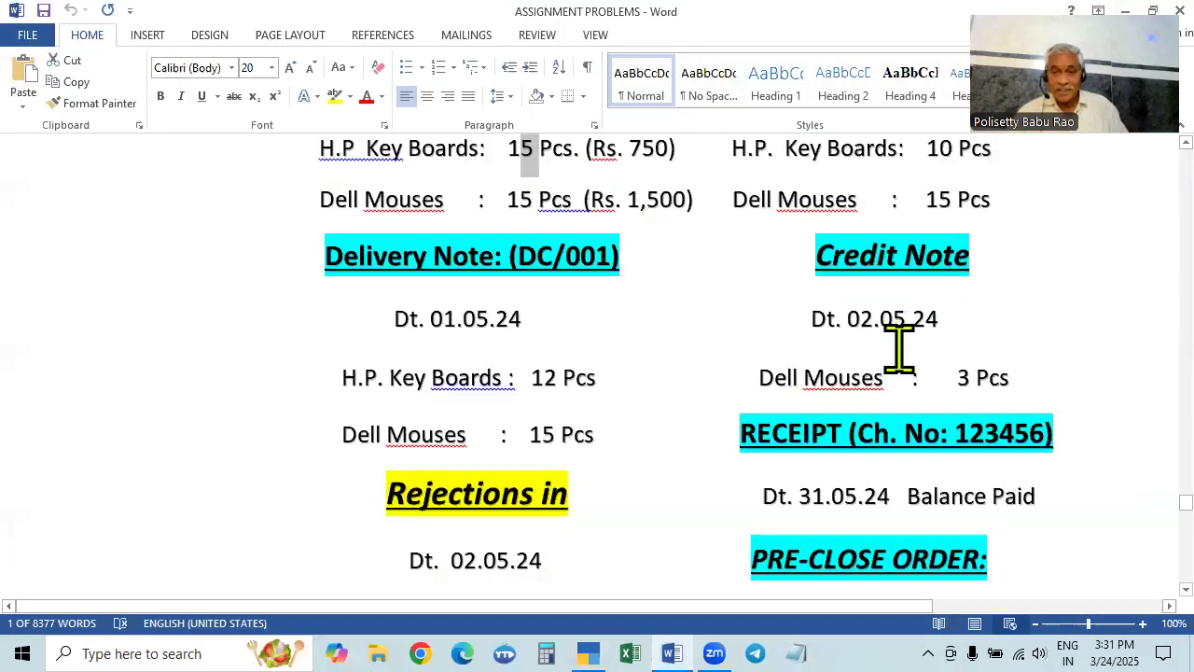
pyautogui.hotkey('alt', 'Tab')
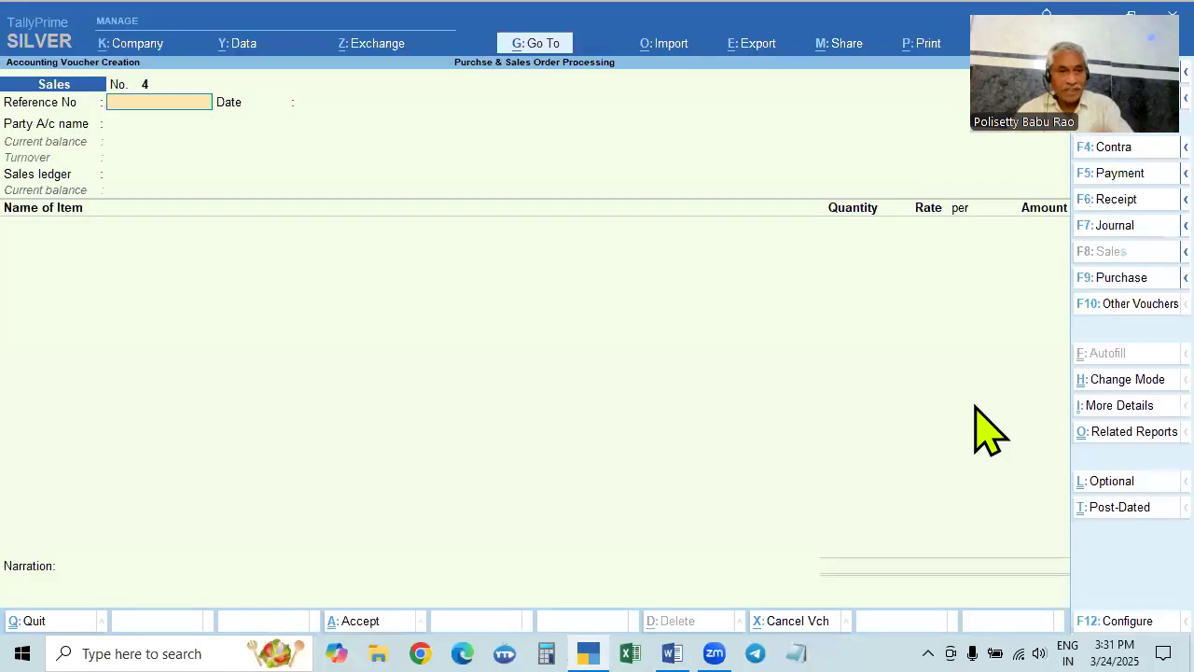
pyautogui.hotkey('alt', 'Tab')
pyautogui.hotkey('alt', 'Tab')
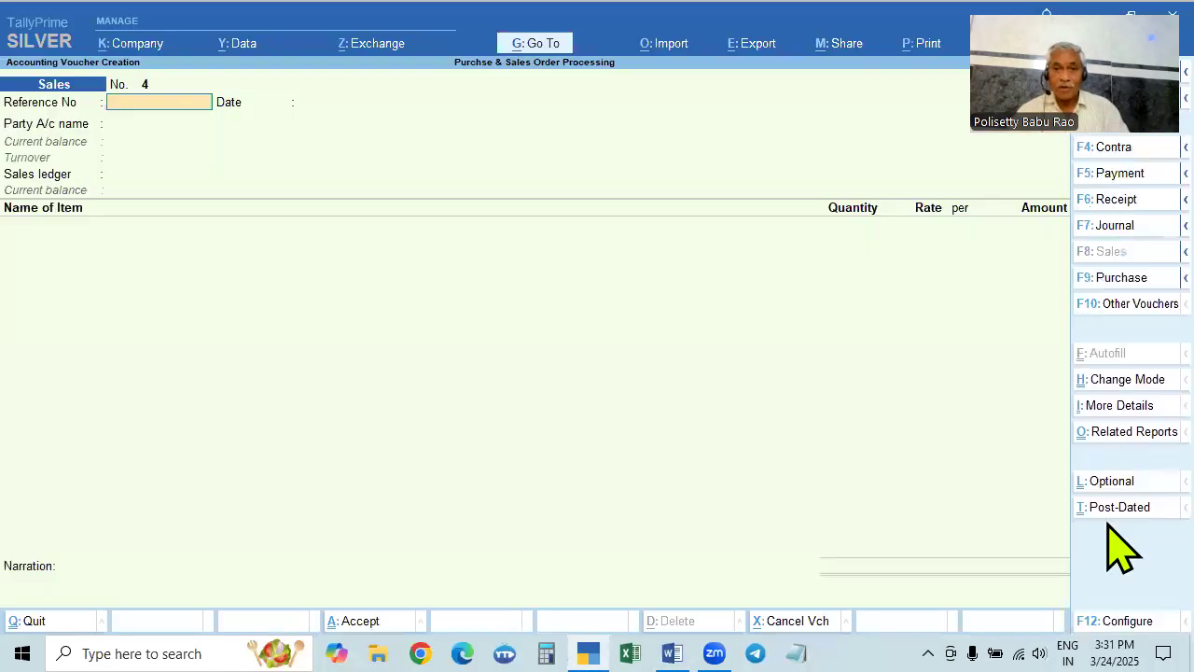
pyautogui.press('alt')
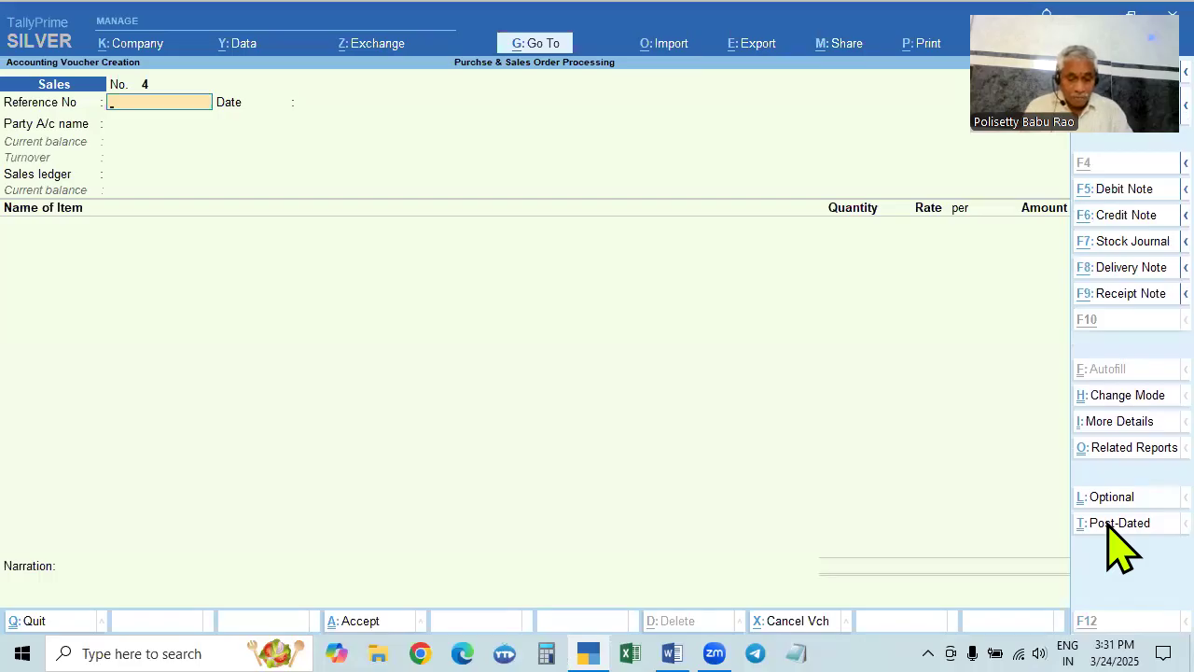
pyautogui.hotkey('alt', 'F5')
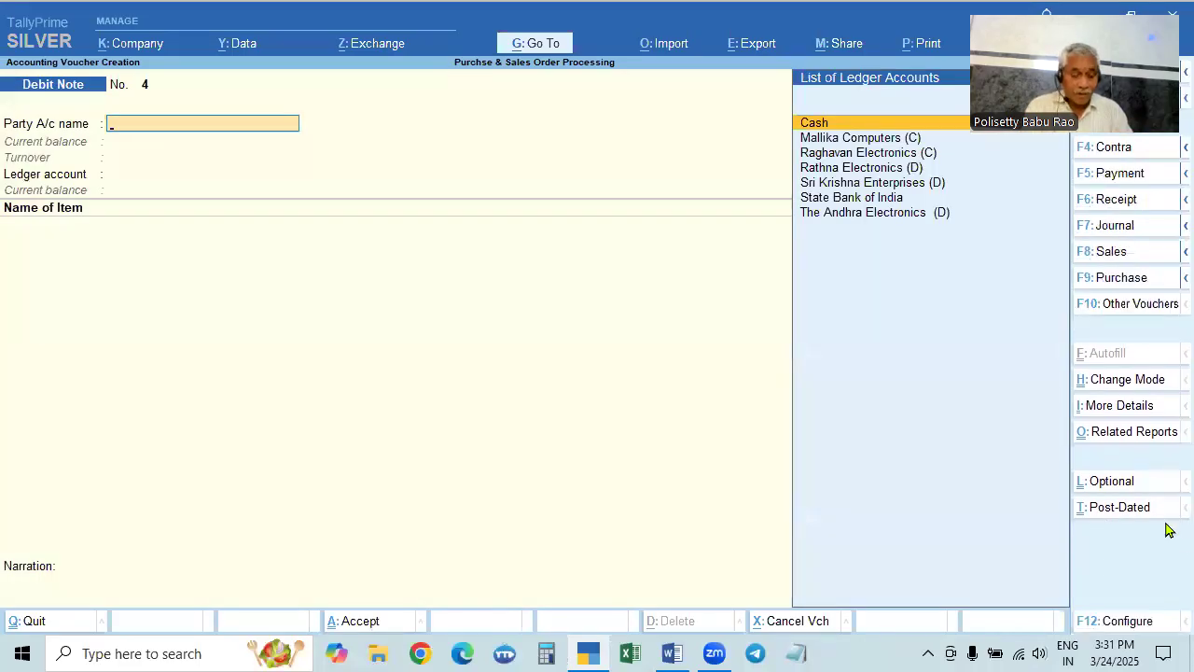
pyautogui.hotkey('alt', 'F6')
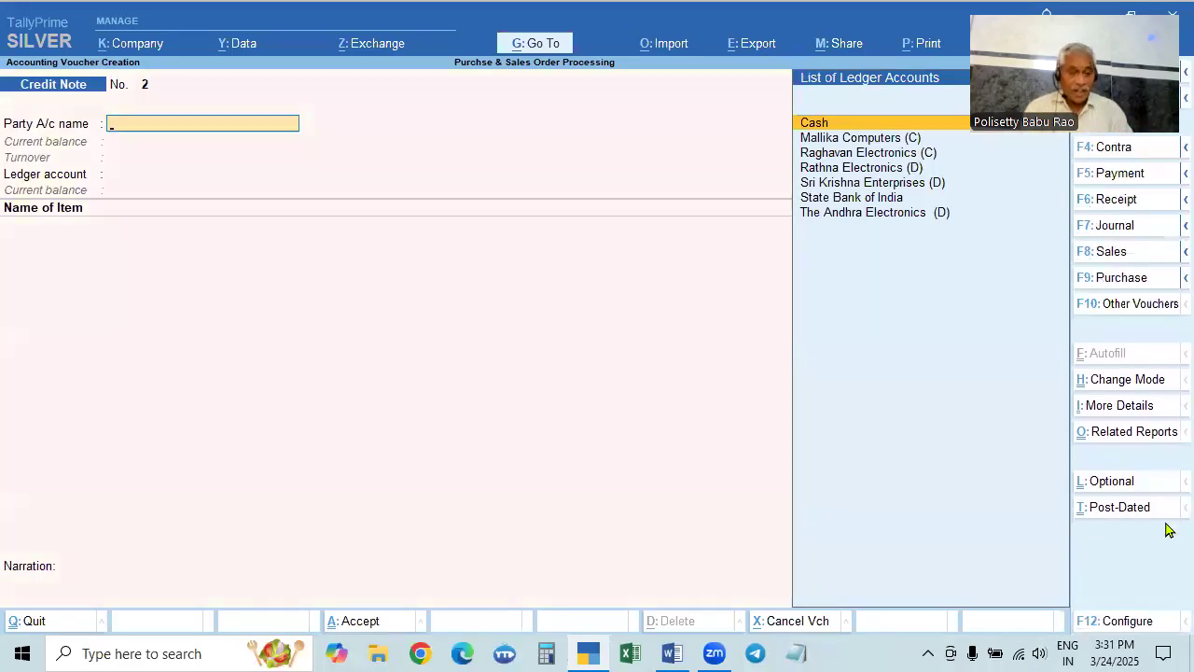
# Step: Choose Rathna Electronics (D) as the credit note's party account
pyautogui.press('Down')
pyautogui.press('Down')
pyautogui.press('Down')
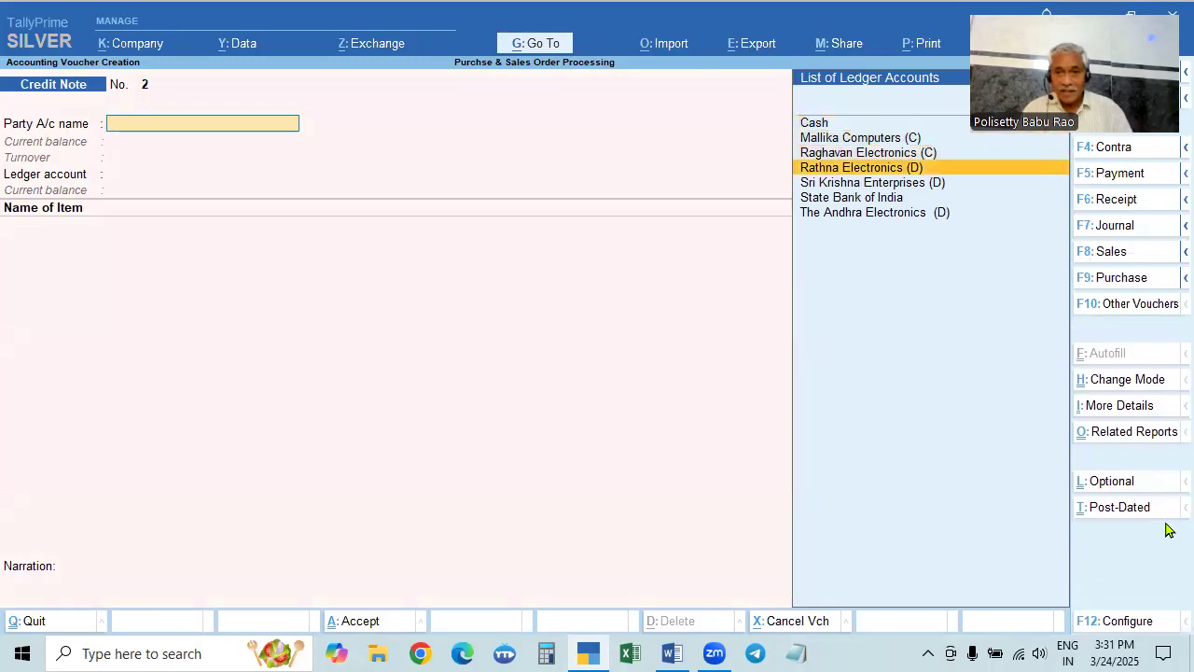
pyautogui.press('Return')
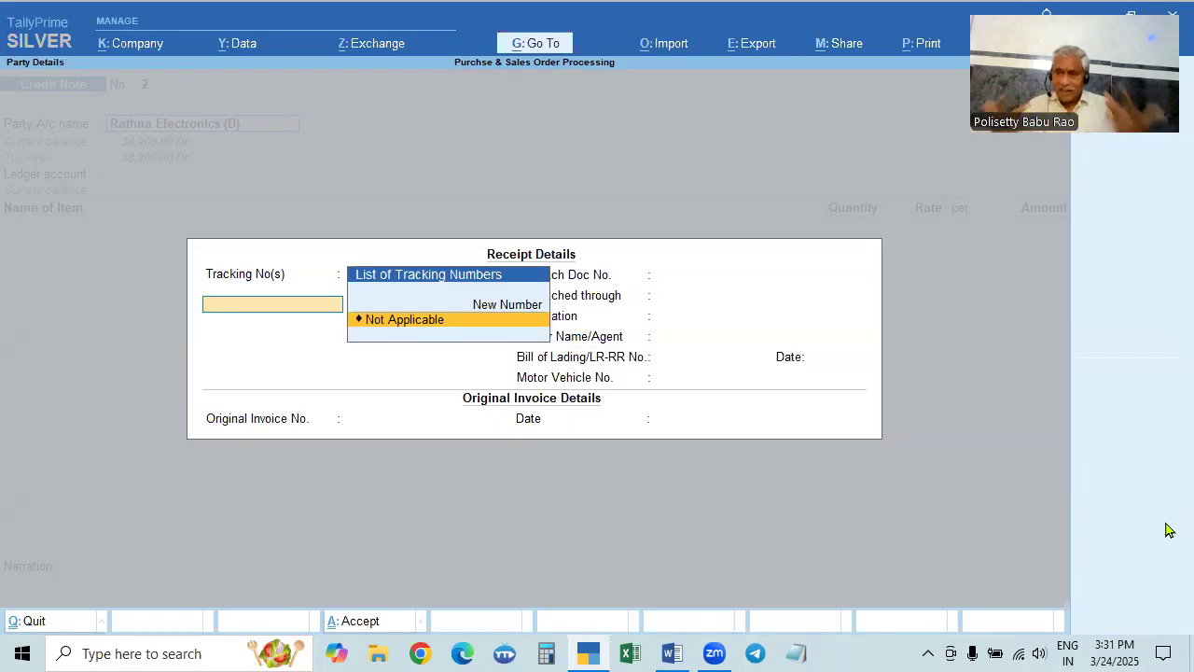
# Step: Set the receipt details' tracking number to Not Applicable and leave the dispatch, carrier and vehicle fields blank
pyautogui.hotkey('alt', 'Tab')
pyautogui.hotkey('alt', 'Tab')
pyautogui.press('Return')
pyautogui.press('Return')
pyautogui.press('Return')
pyautogui.press('Return')
pyautogui.press('Return')
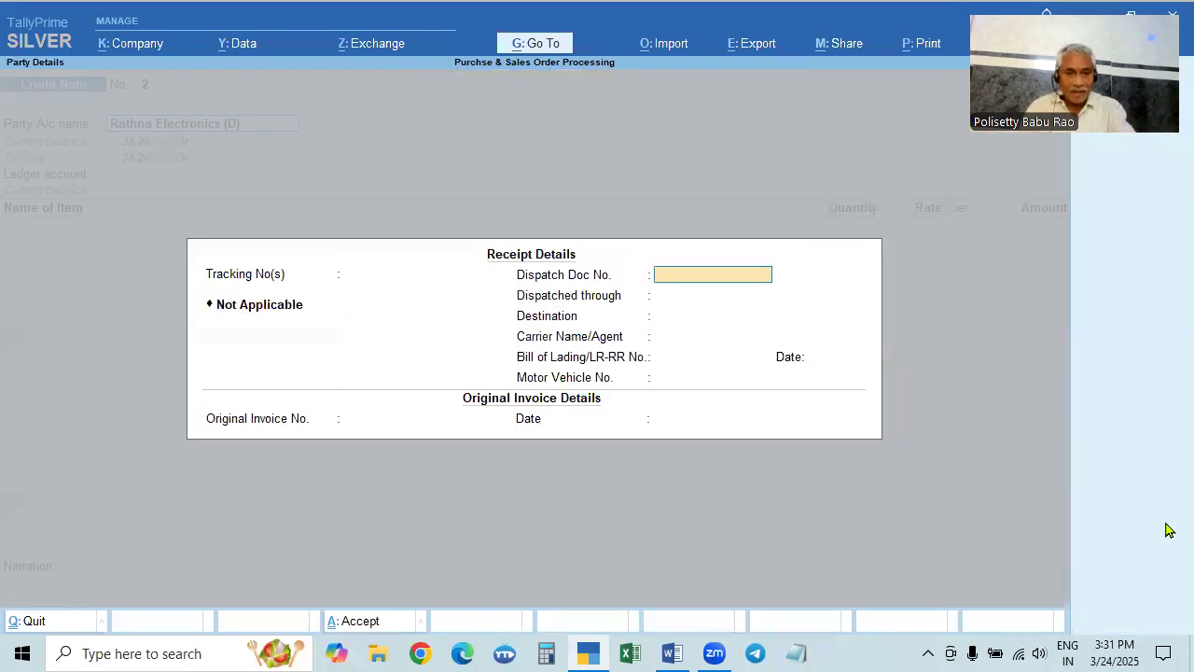
pyautogui.press('Return')
pyautogui.press('Return')
pyautogui.press('Return')
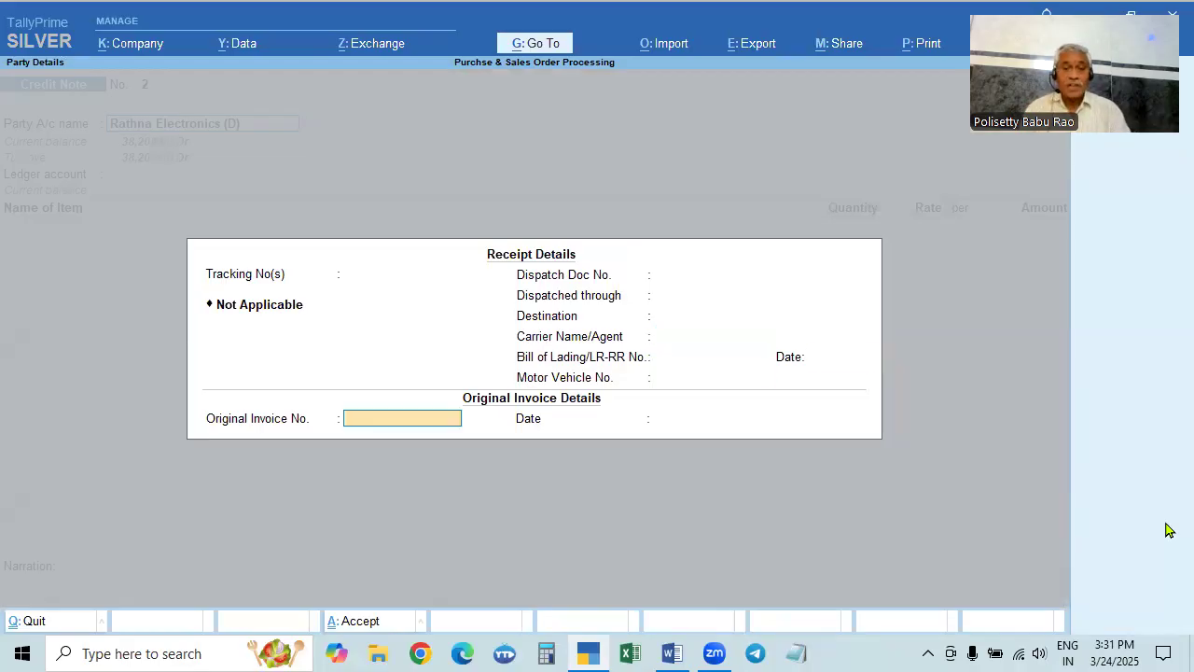
# Step: Enter the original invoice number Inv/002/24-25 from the Word assignment, with the invoice date 2.5, and accept the receipt details
pyautogui.hotkey('alt', 'Tab')
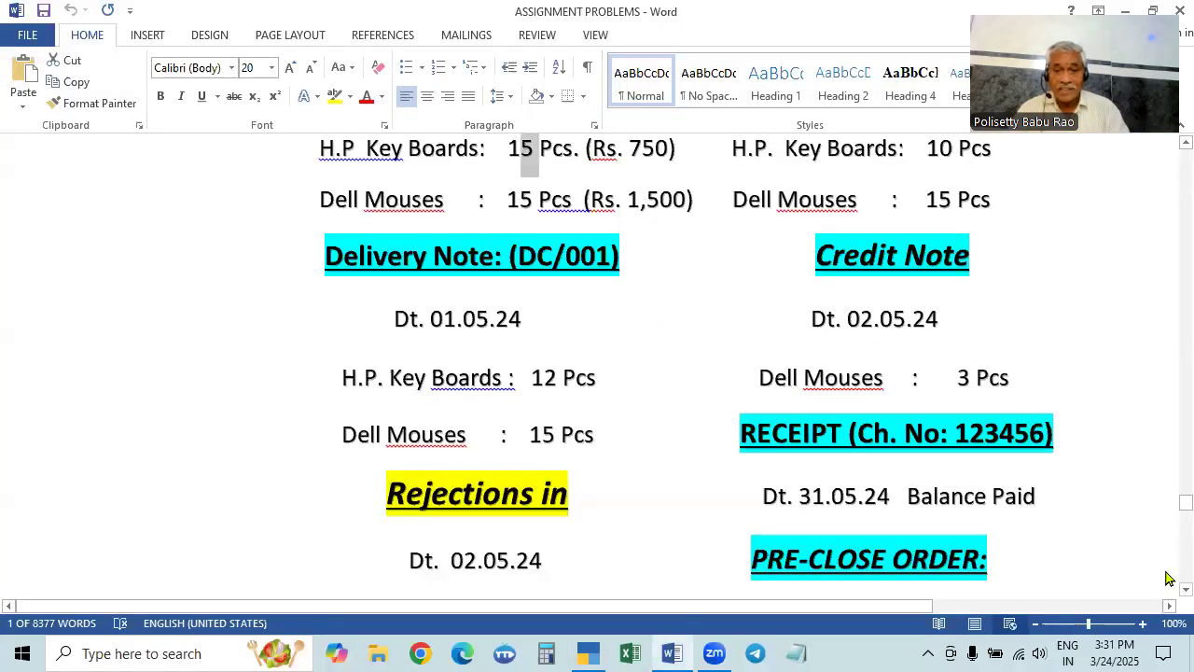
pyautogui.scroll(3, 905, 234)
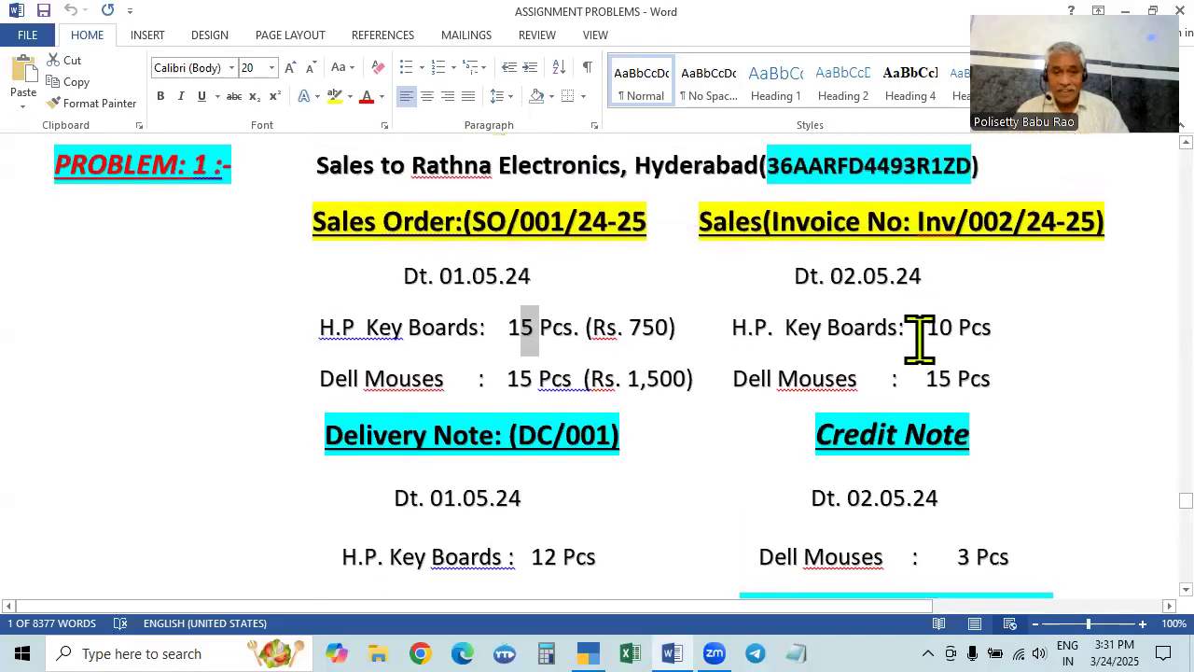
pyautogui.hotkey('alt', 'Tab')
pyautogui.write('Inv/002/24-25')
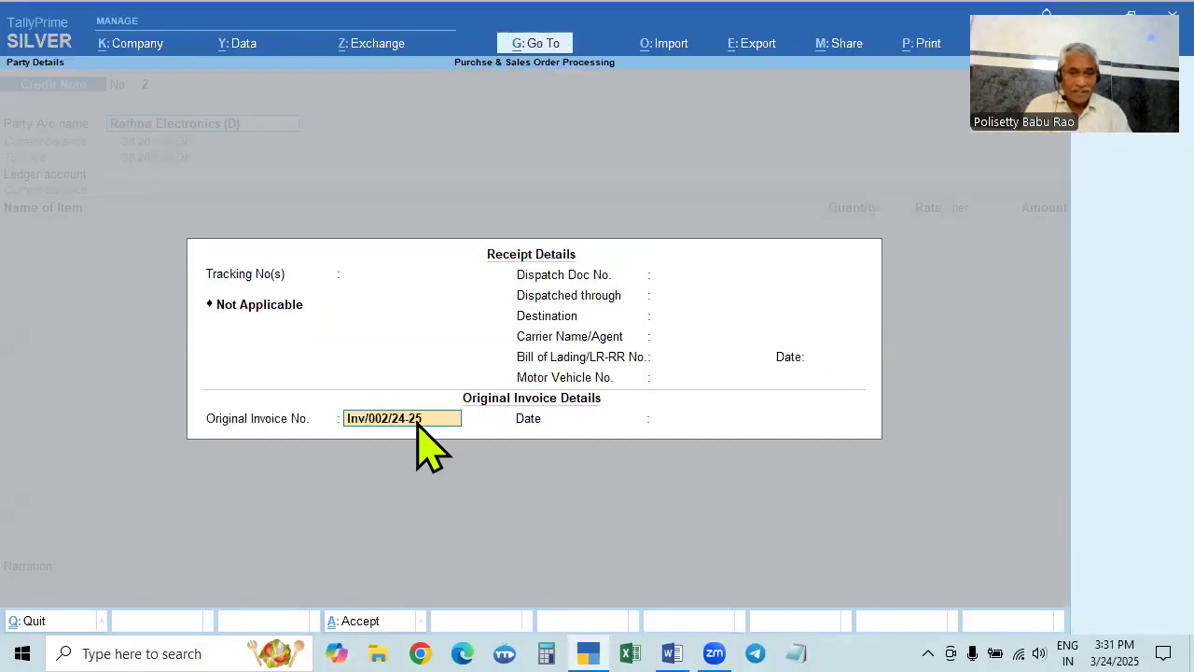
pyautogui.hotkey('alt', 'Tab')
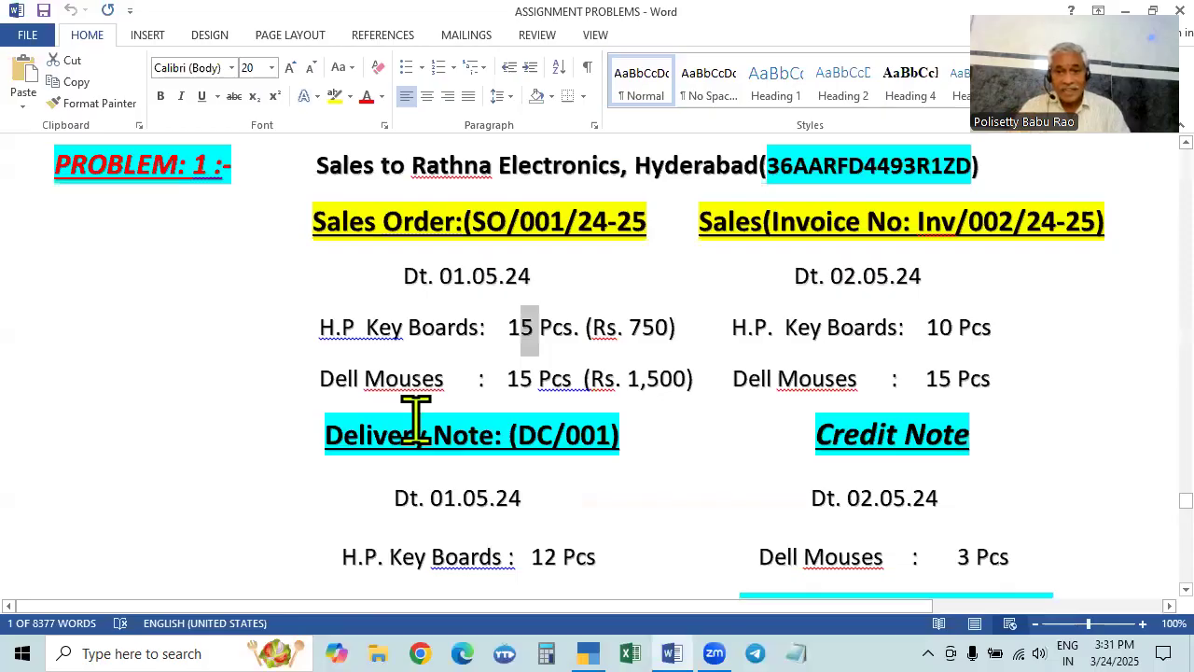
pyautogui.press('alt')
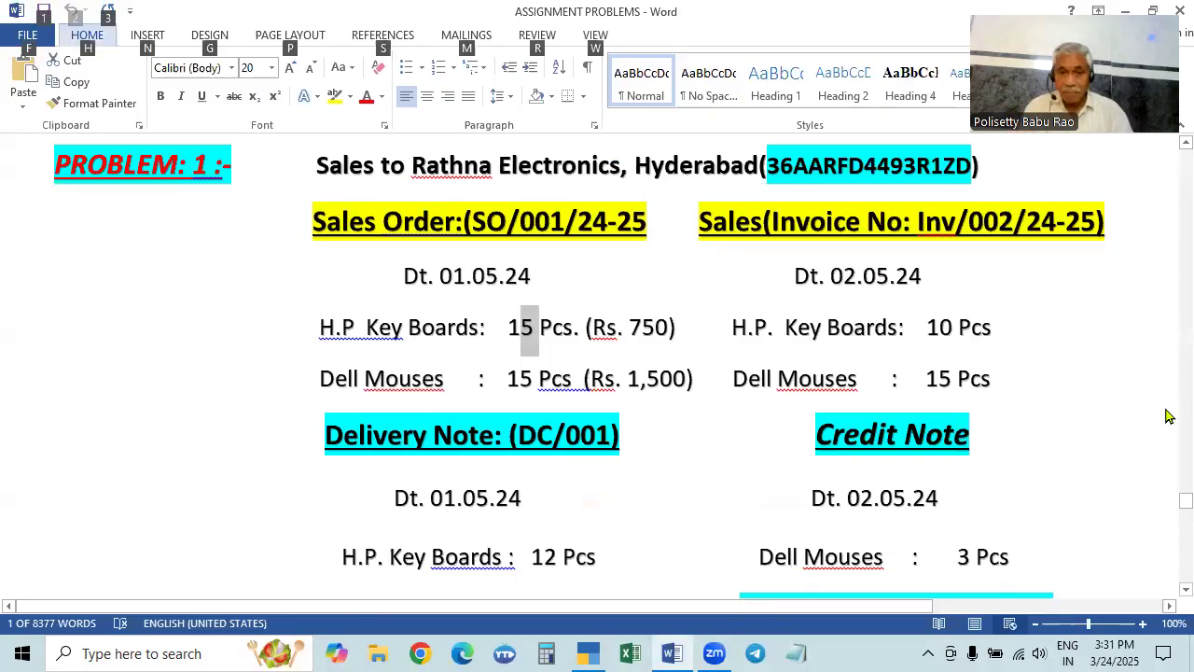
pyautogui.hotkey('alt', 'Tab')
pyautogui.press('Return')
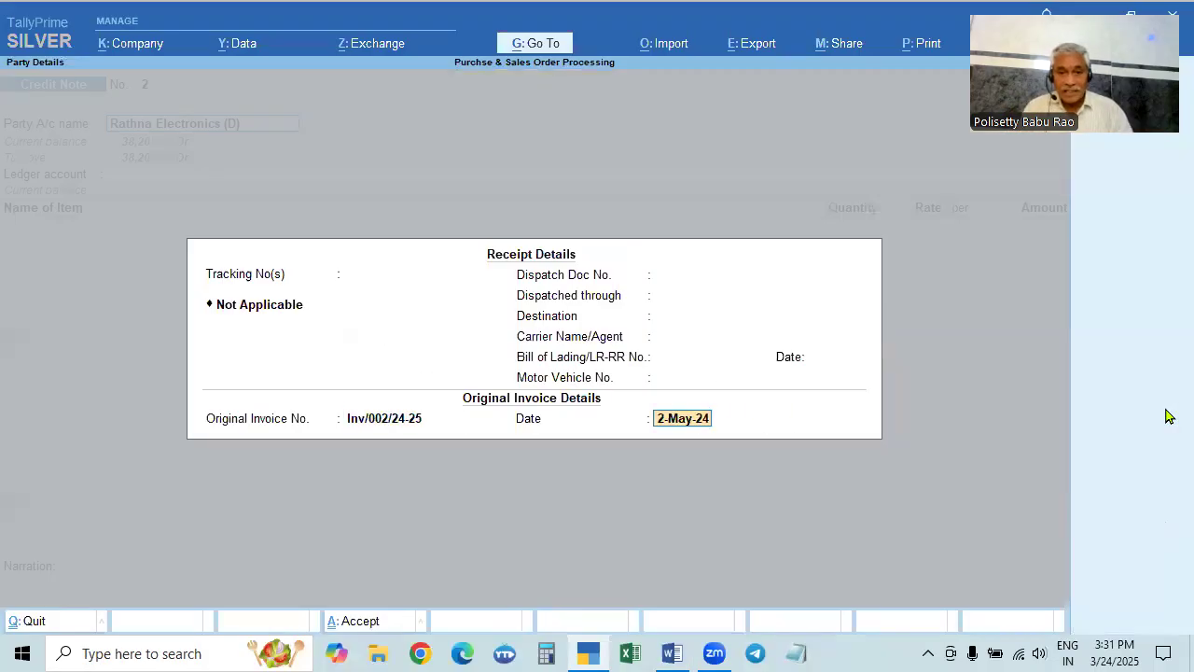
pyautogui.write('2.5')
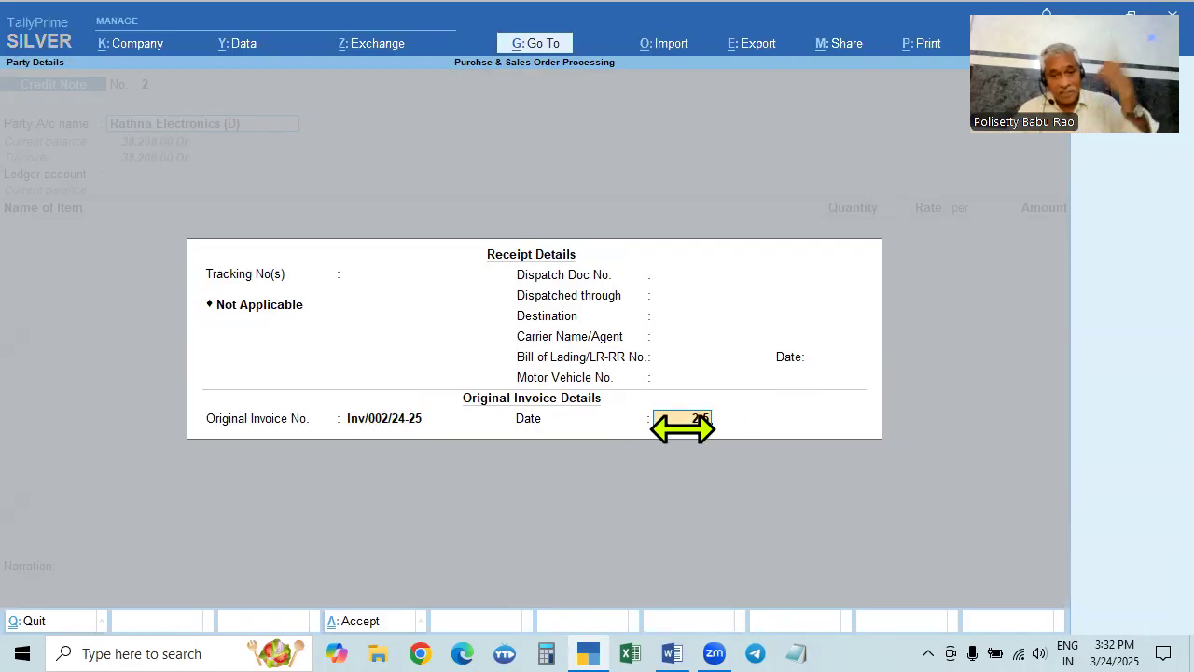
pyautogui.press('Return')
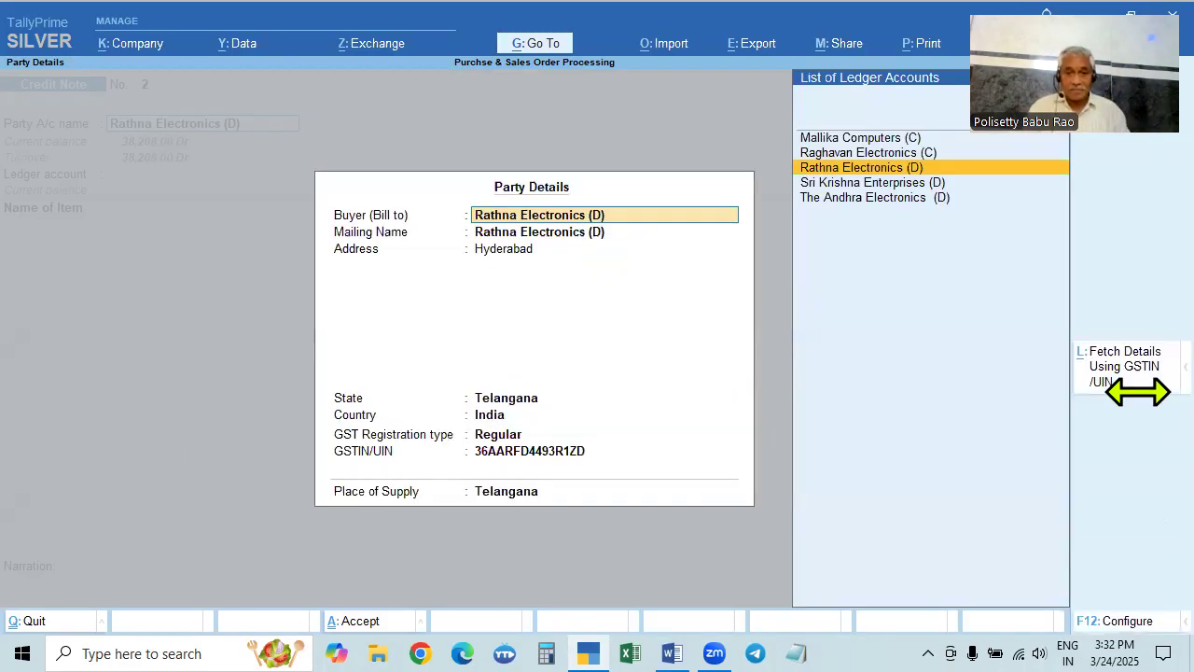
# Step: Accept Rathna Electronics' party details as filled in and choose Sales Returns as the ledger account
pyautogui.press('Return')
pyautogui.press('Return')
pyautogui.hotkey('ctrl', 'a')
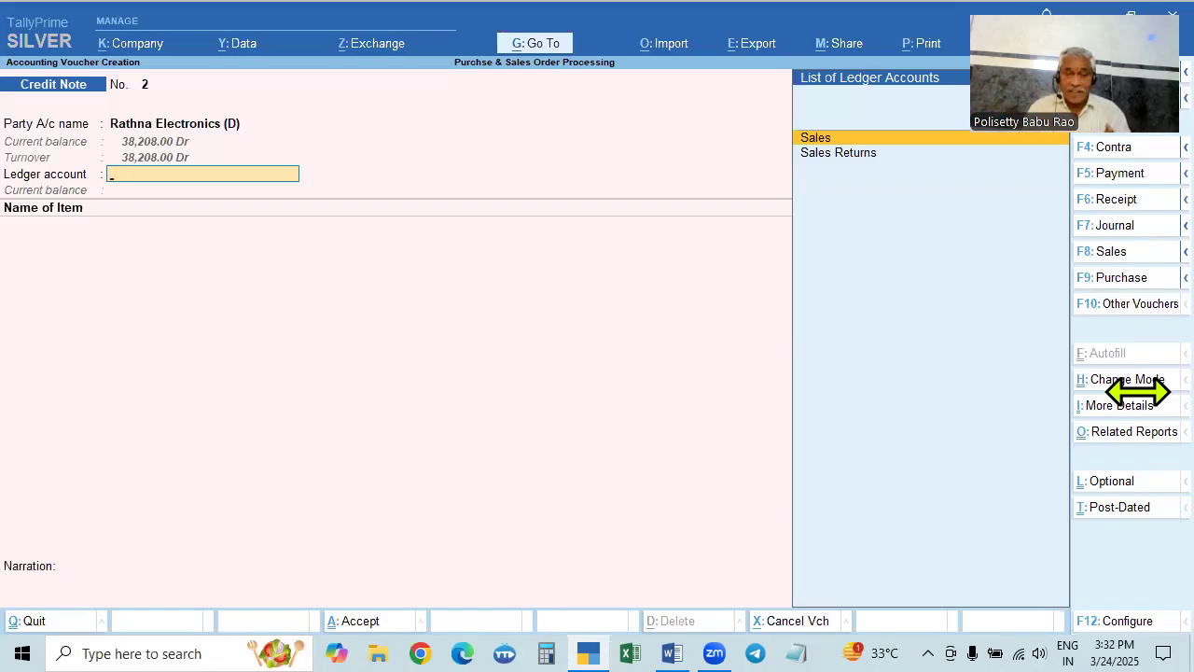
pyautogui.press('Down')
pyautogui.press('Return')
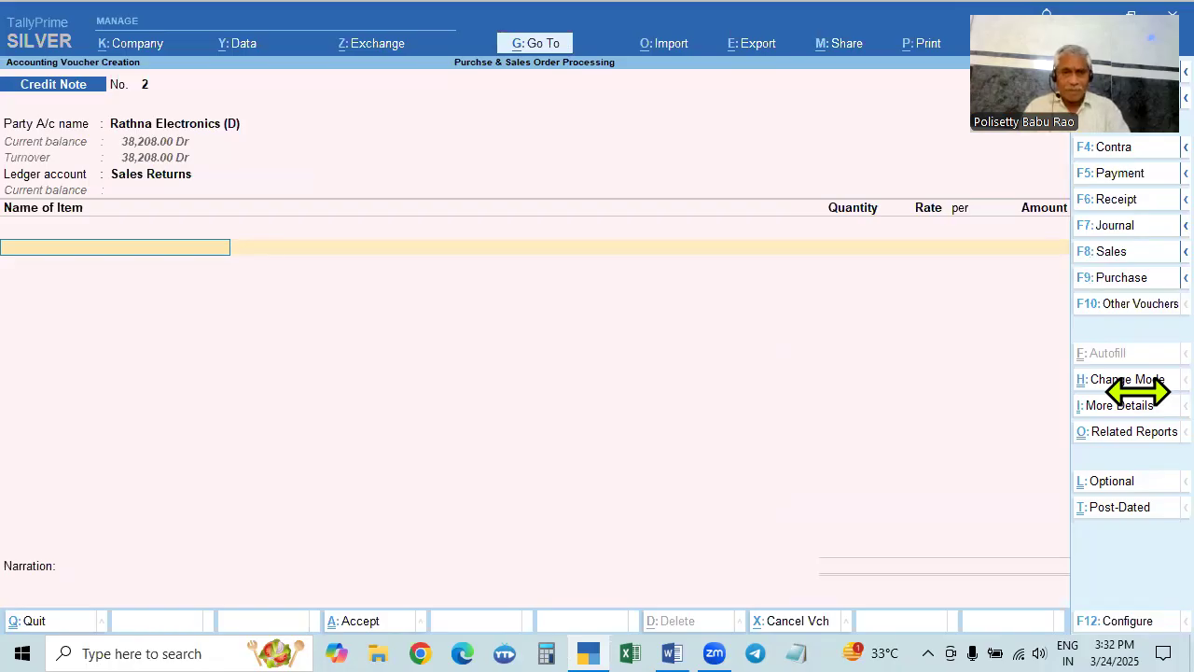
# Step: Add Dell Mouse as the returned item, with its tracking number and order number set to Not Applicable
pyautogui.hotkey('alt', 'Tab')
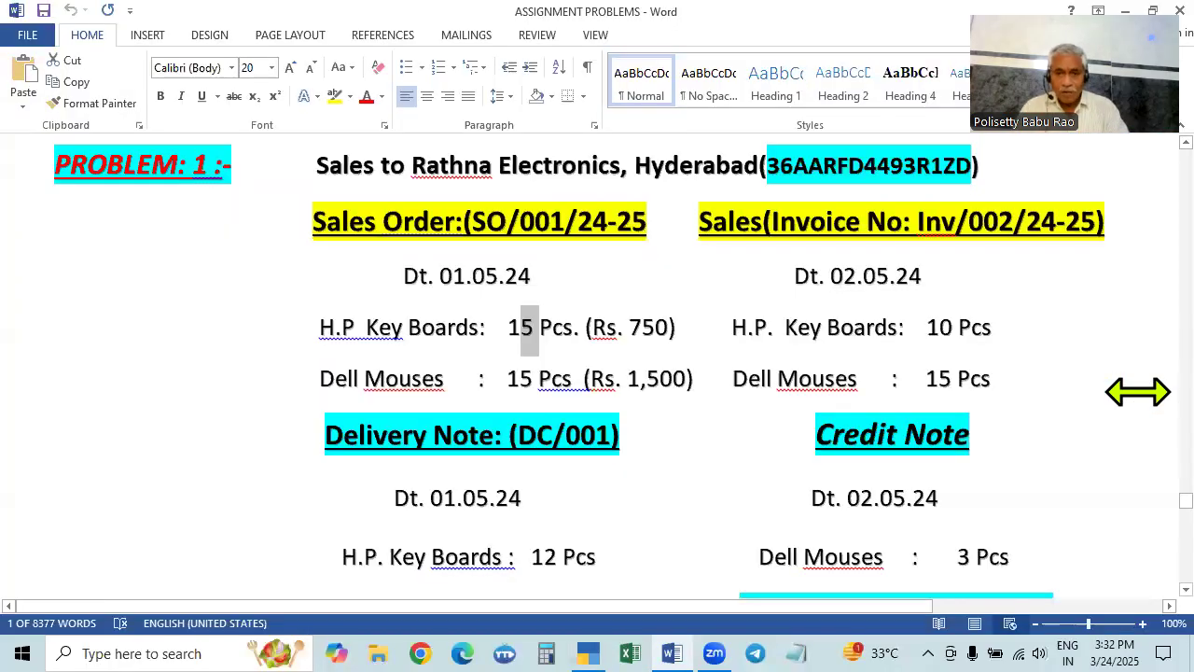
pyautogui.scroll(-3, 1138, 392)
pyautogui.hotkey('alt', 'Tab')
pyautogui.write('DE')
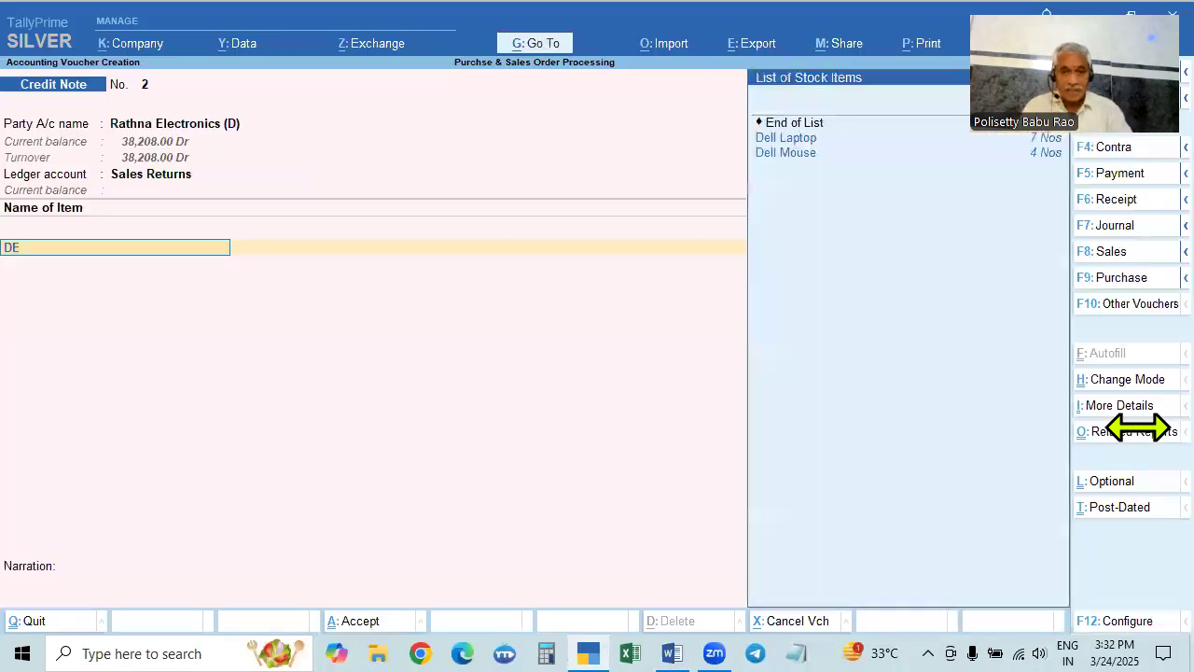
pyautogui.press('Down')
pyautogui.press('Return')
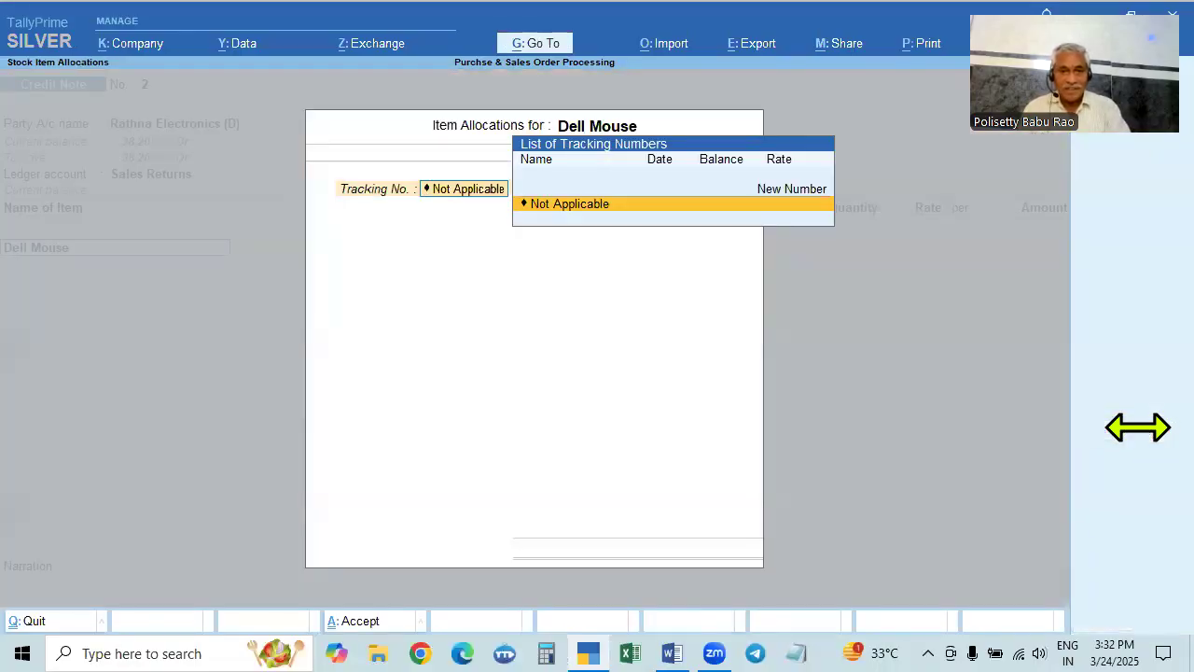
pyautogui.press('Return')
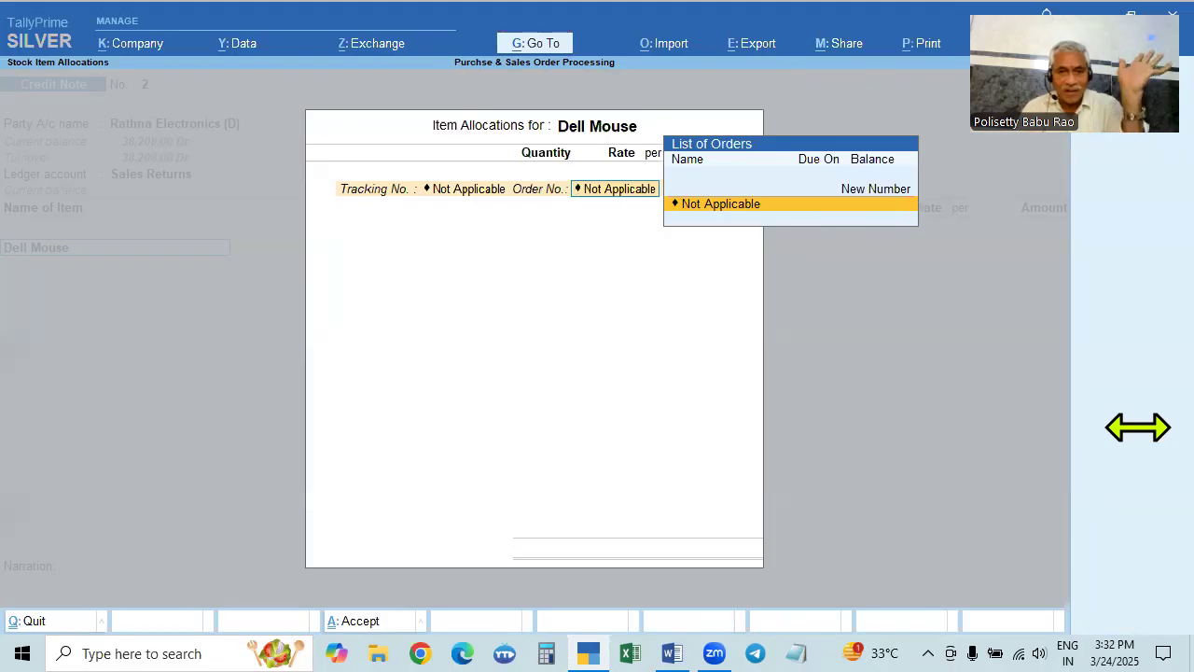
pyautogui.press('Return')
# Step: Enter the quantity of 3 Nos from the Word assignment for Dell Mouse, keep the rate at 1,500.00, and accept the item allocation
pyautogui.hotkey('alt', 'Tab')
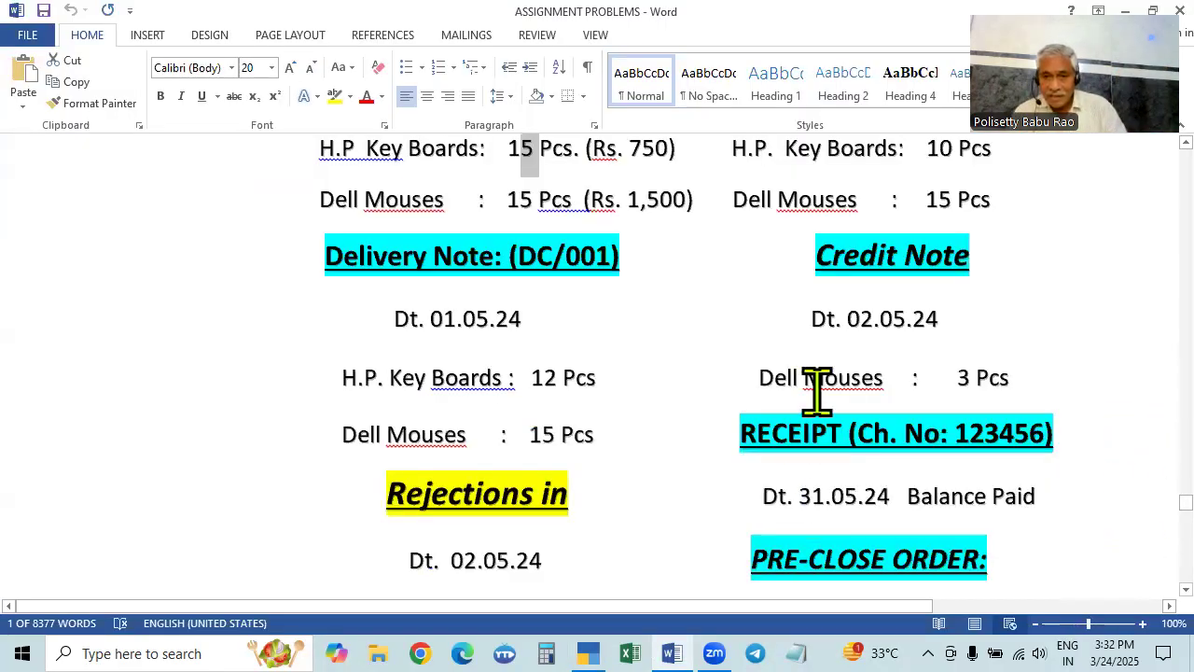
pyautogui.hotkey('alt', 'Tab')
pyautogui.write('2')
pyautogui.press('BackSpace')
pyautogui.write('3')
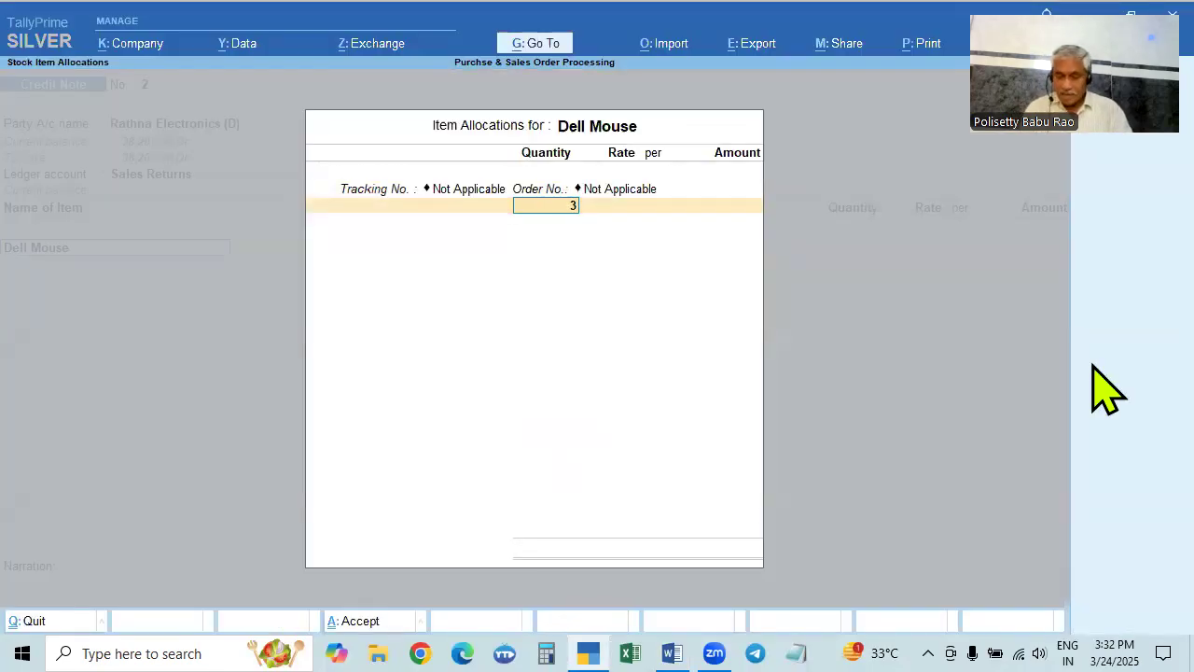
pyautogui.press('Return')
pyautogui.hotkey('alt', 'Tab')
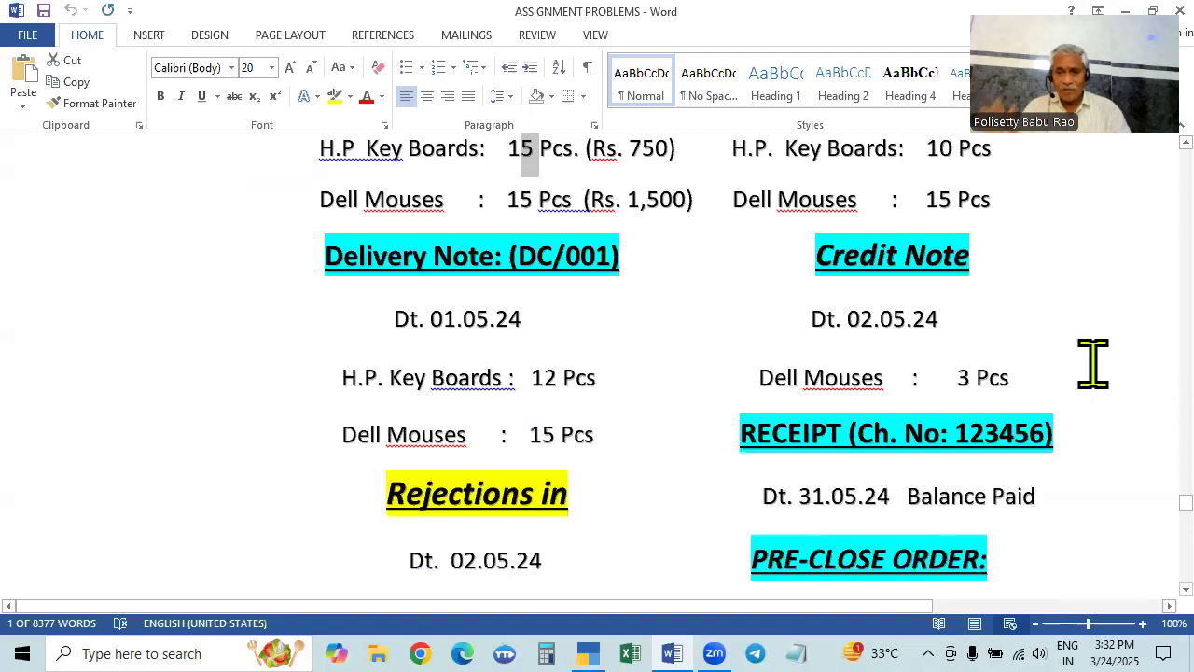
pyautogui.hotkey('alt', 'Tab')
pyautogui.press('Return')
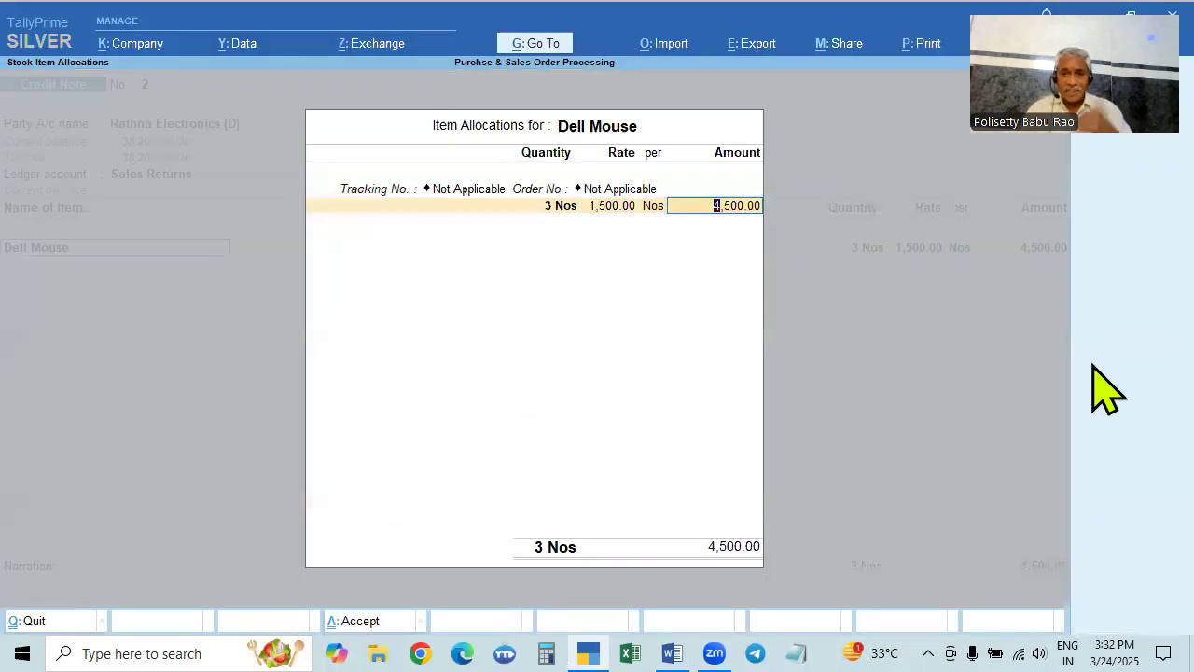
pyautogui.press('Return')
pyautogui.press('Return')
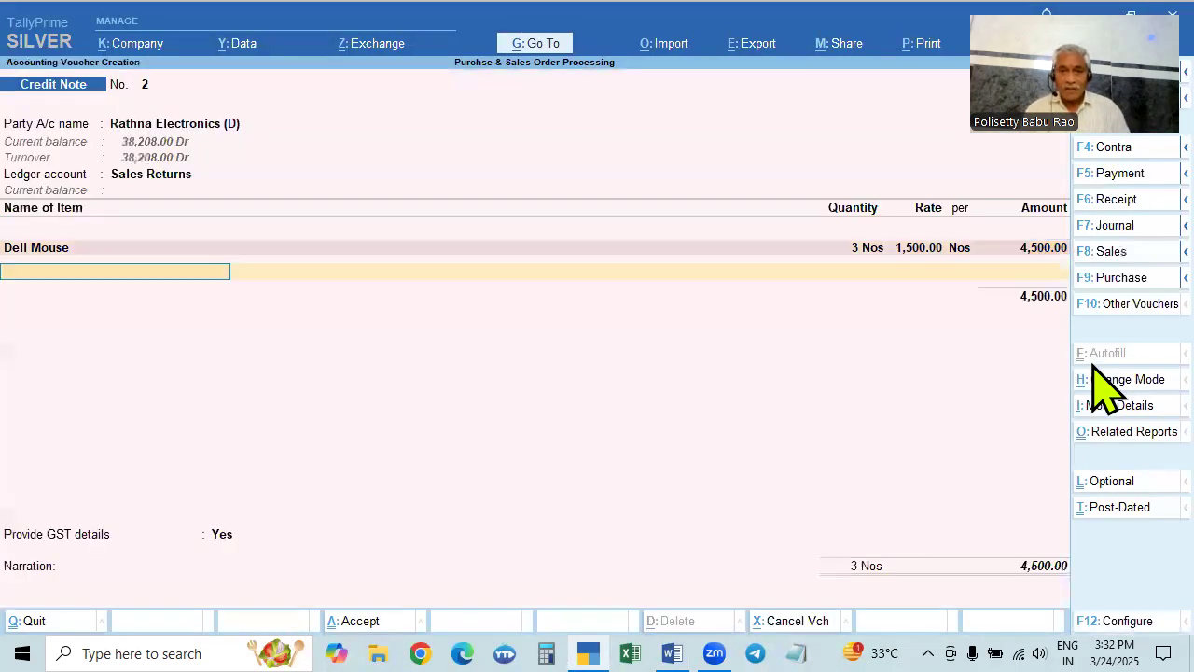
# Step: Add the CGST and SGST ledger lines to the credit note and end the ledger list
pyautogui.write('CGST')
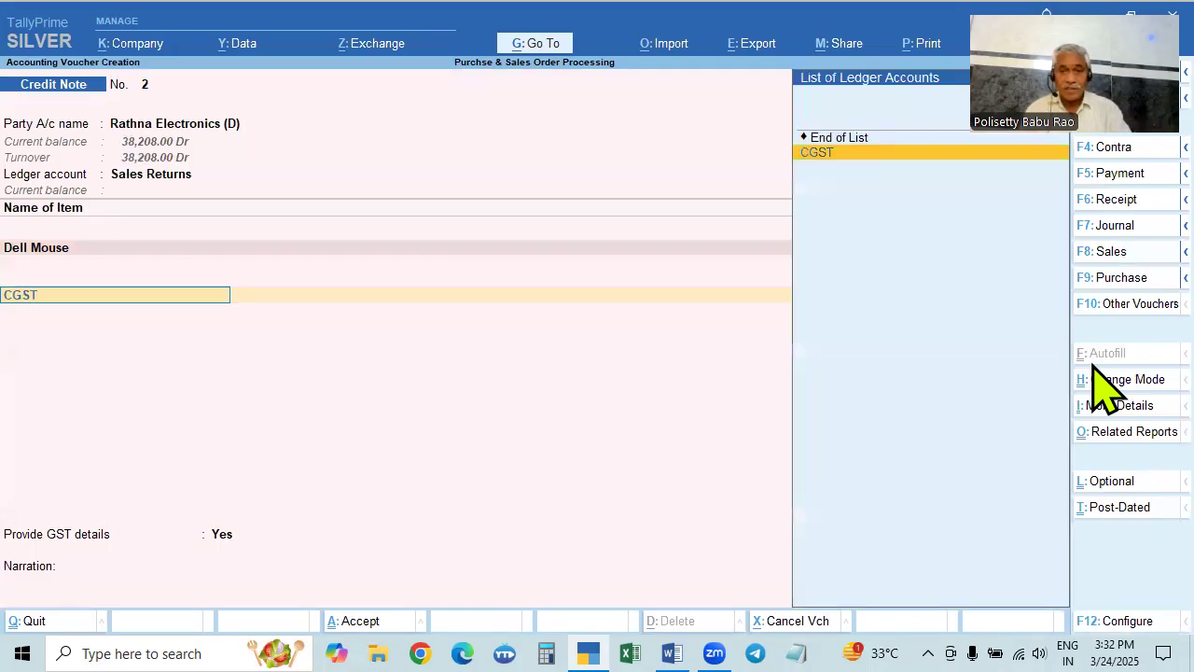
pyautogui.press('Return')
pyautogui.write('SG')
pyautogui.press('Return')
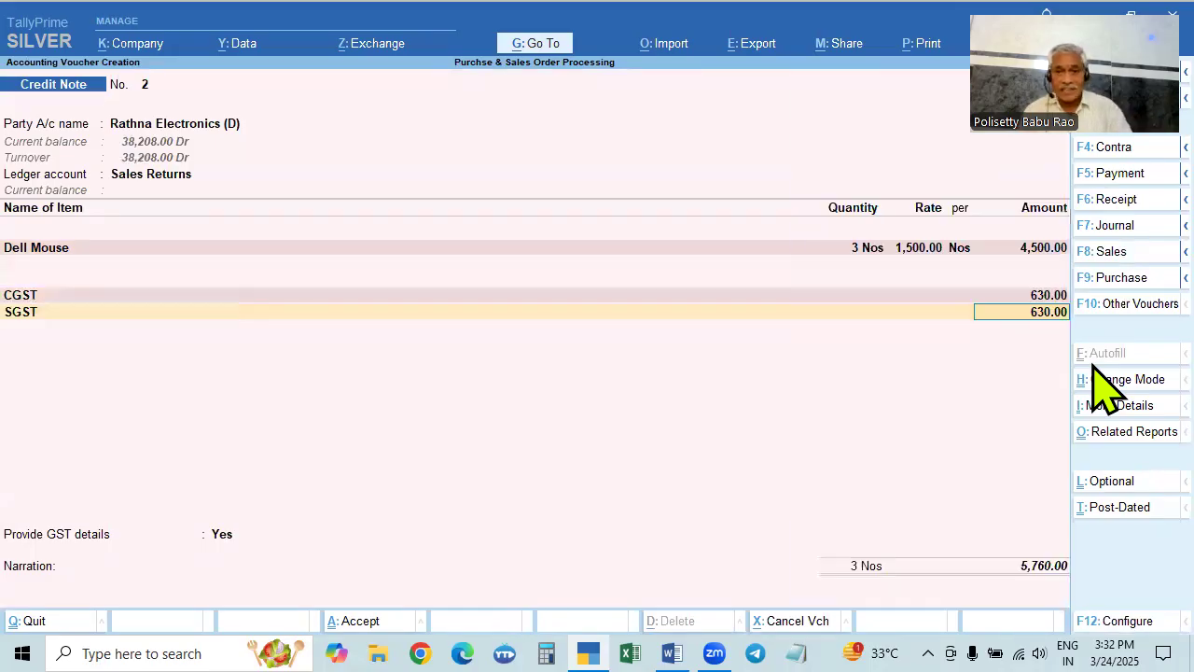
pyautogui.press('Return')
pyautogui.press('Return')
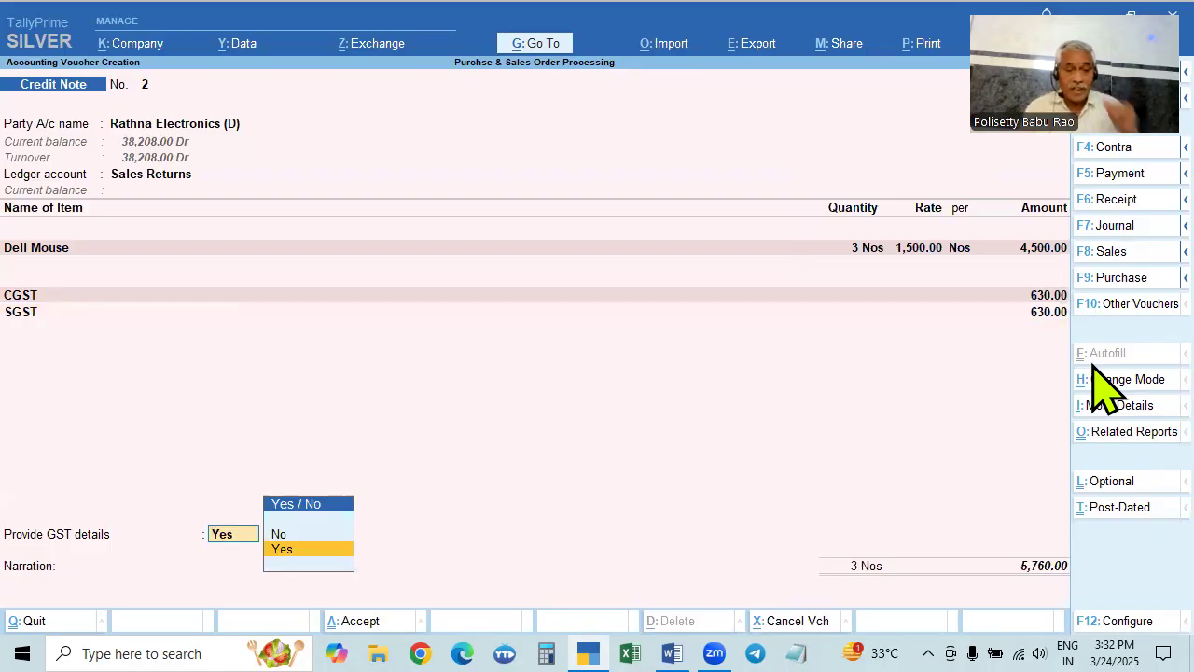
# Step: Provide the credit note's GST details: reason 01-Sales Return, buyer's debit note number 258, dated 2.5
pyautogui.press('Return')
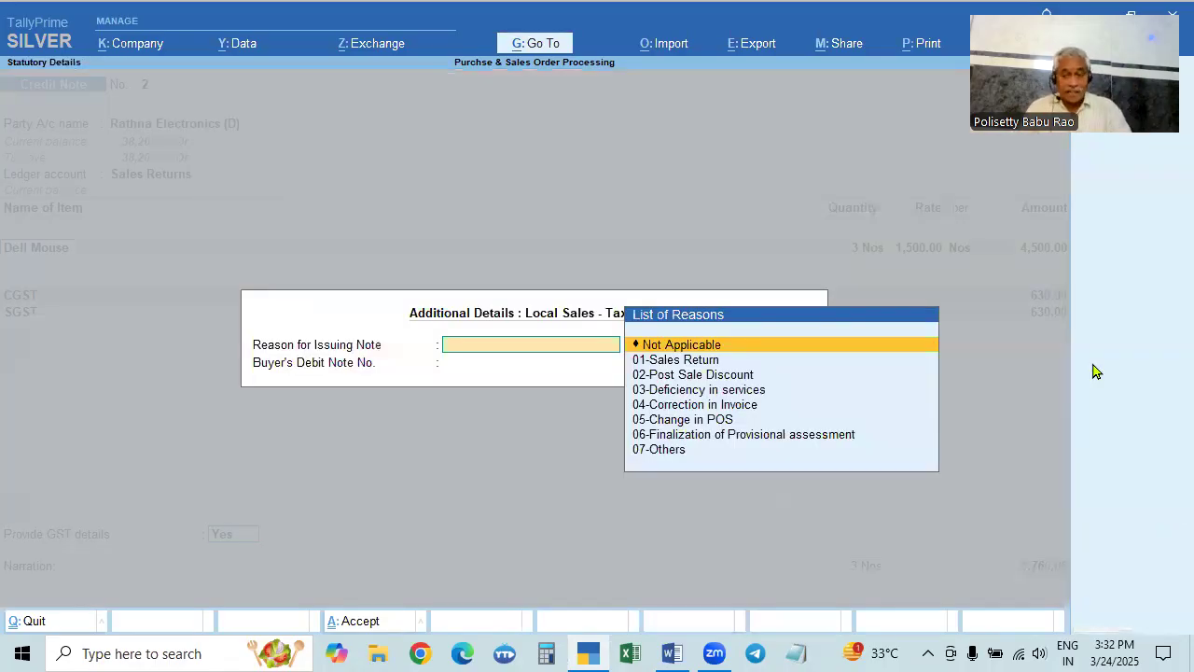
pyautogui.press('Down')
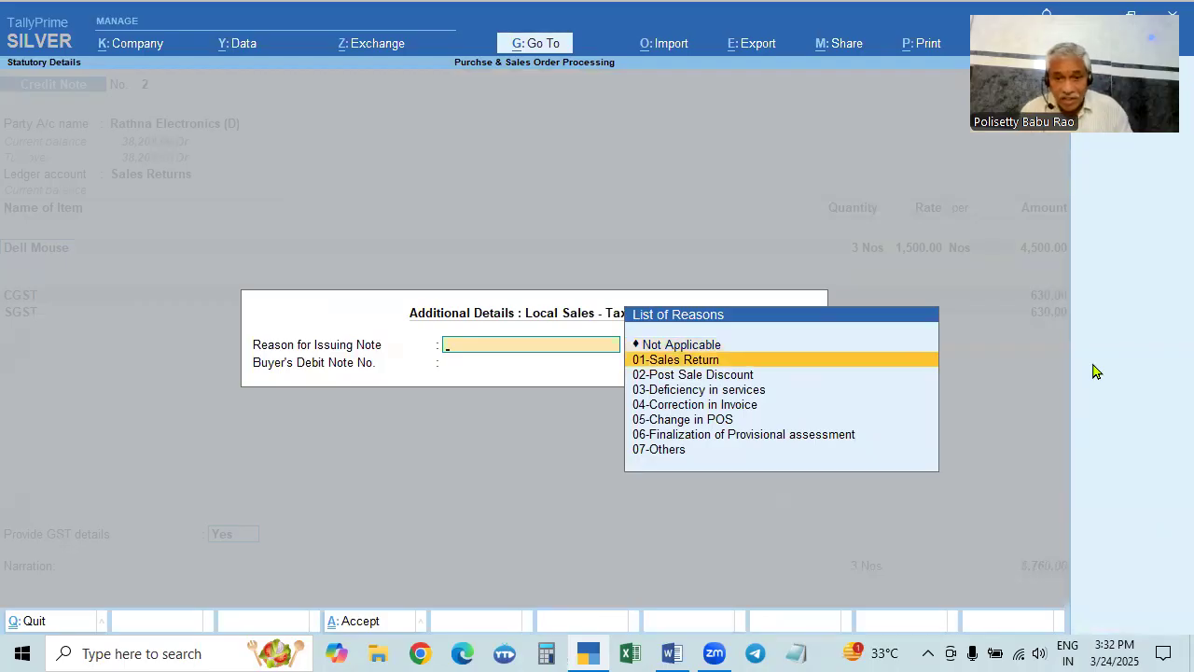
pyautogui.press('Return')
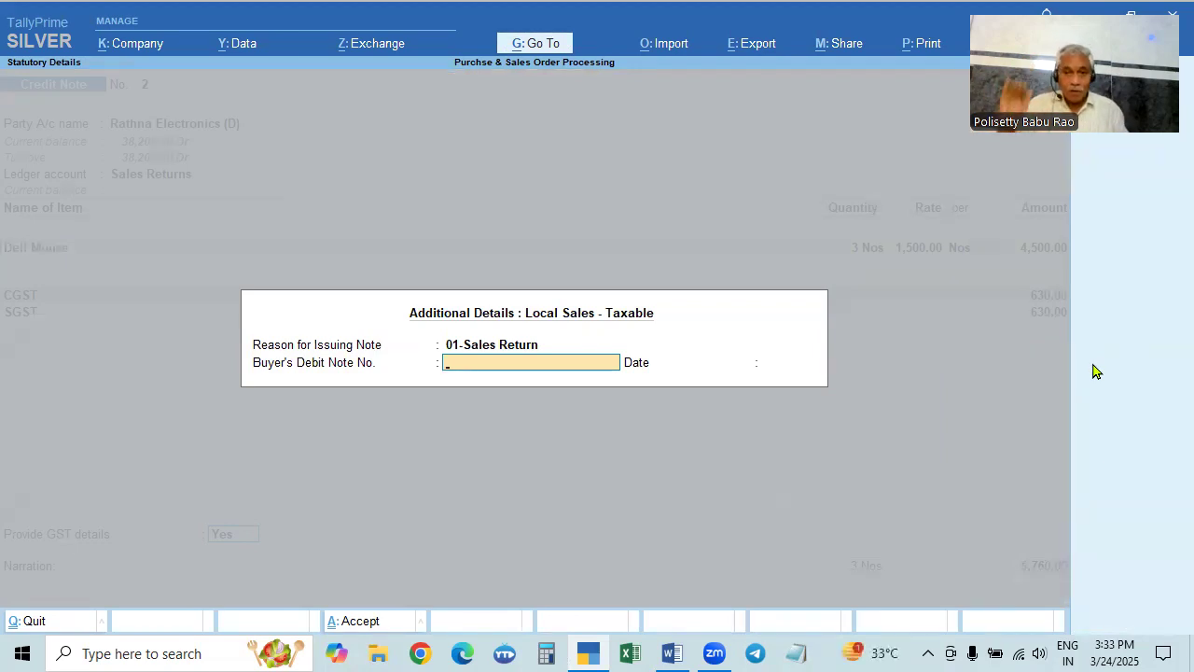
pyautogui.write('258')
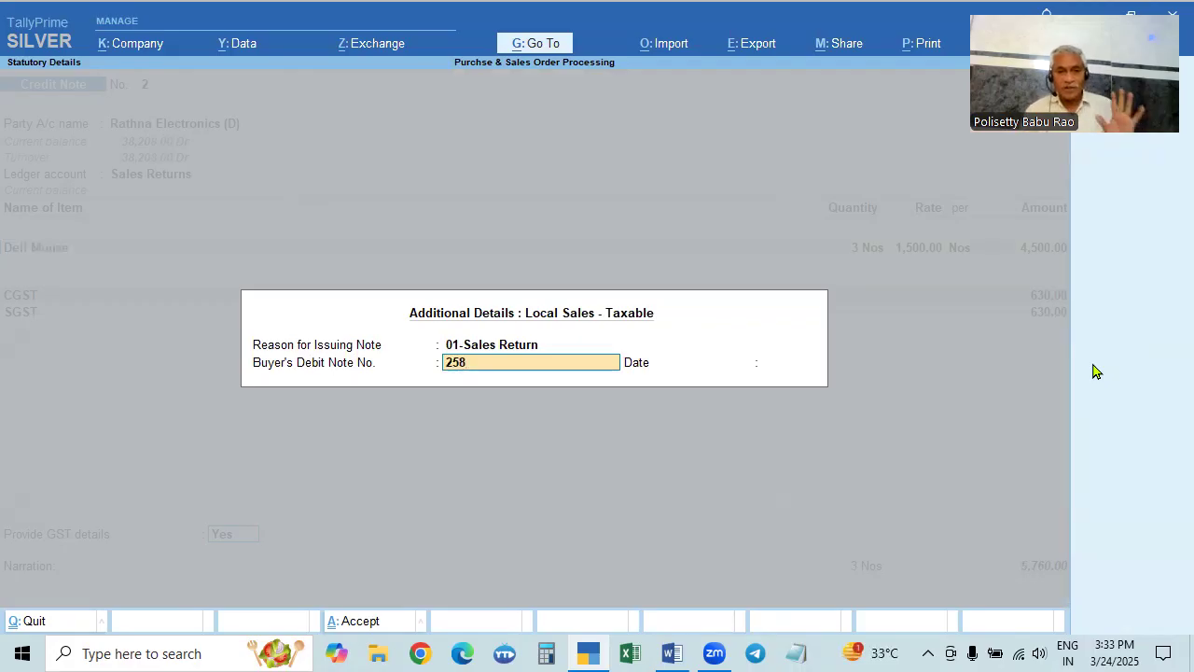
pyautogui.press('Return')
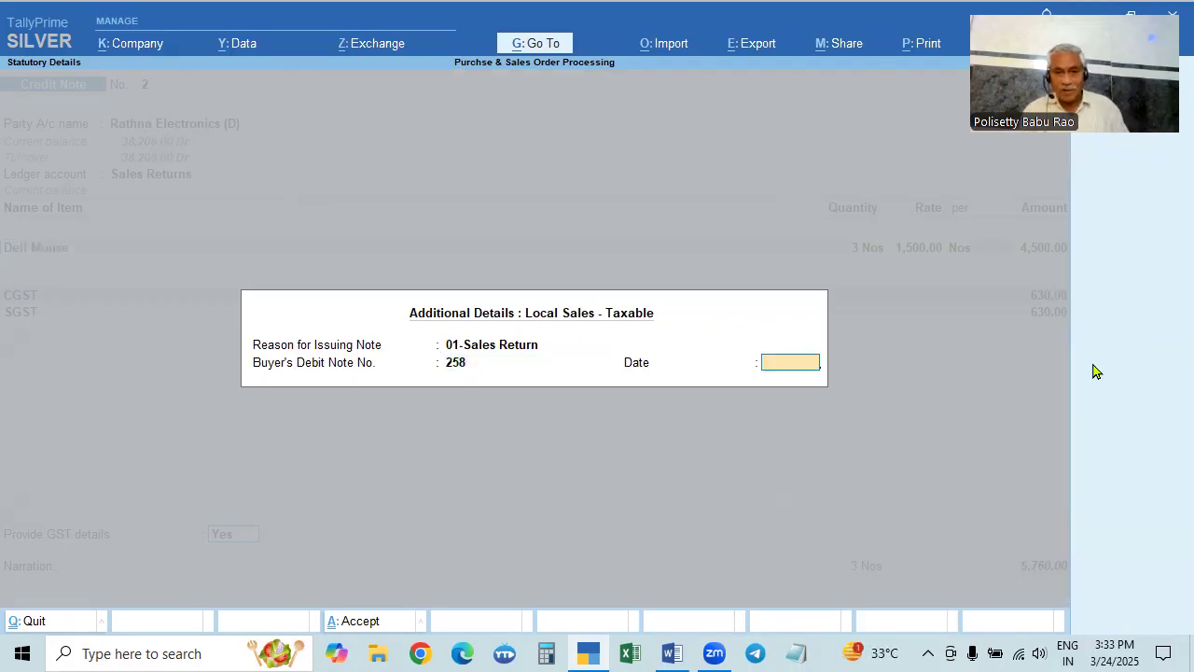
pyautogui.write('2.5')
pyautogui.press('Return')
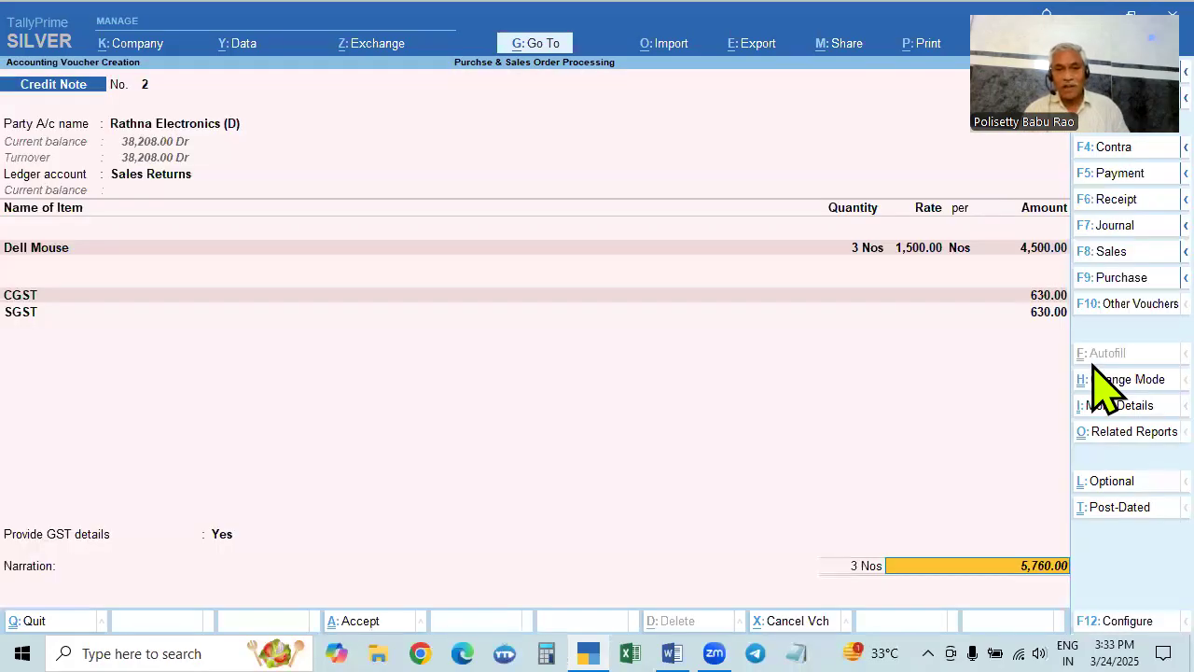
# Step: Allocate the 5,760.00 credit against Rathna Electronics' pending bill Inv/002/24-25 and save the credit note
pyautogui.press('Return')
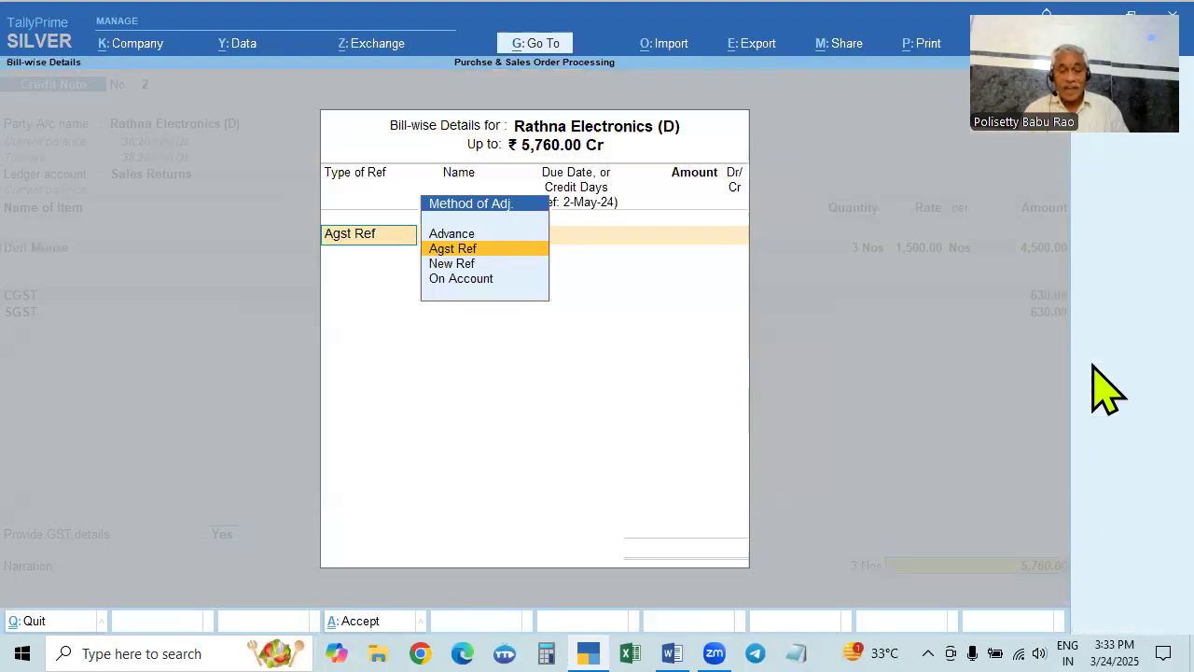
pyautogui.press('Return')
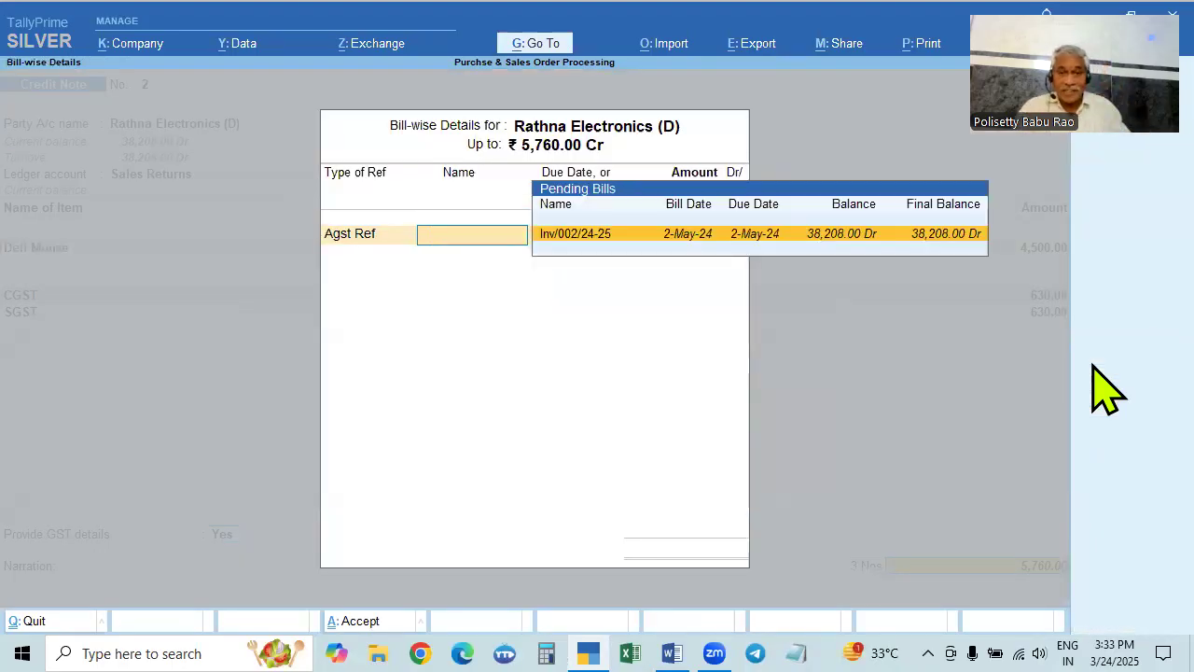
pyautogui.click(947, 237)
pyautogui.press('Return')
pyautogui.press('Return')
pyautogui.press('Return')
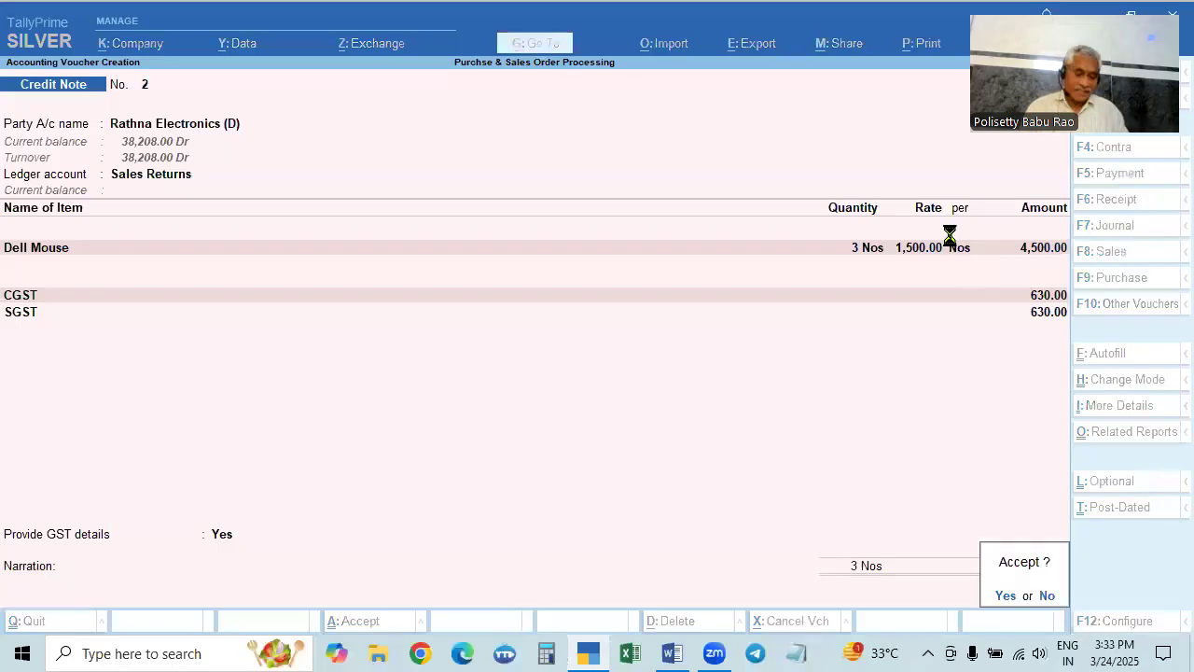
pyautogui.press('Return')
# Step: Check the receipt entry in the Word assignment, then start a Receipt voucher in TallyPrime with the date set to 31.5
pyautogui.hotkey('alt', 'Tab')
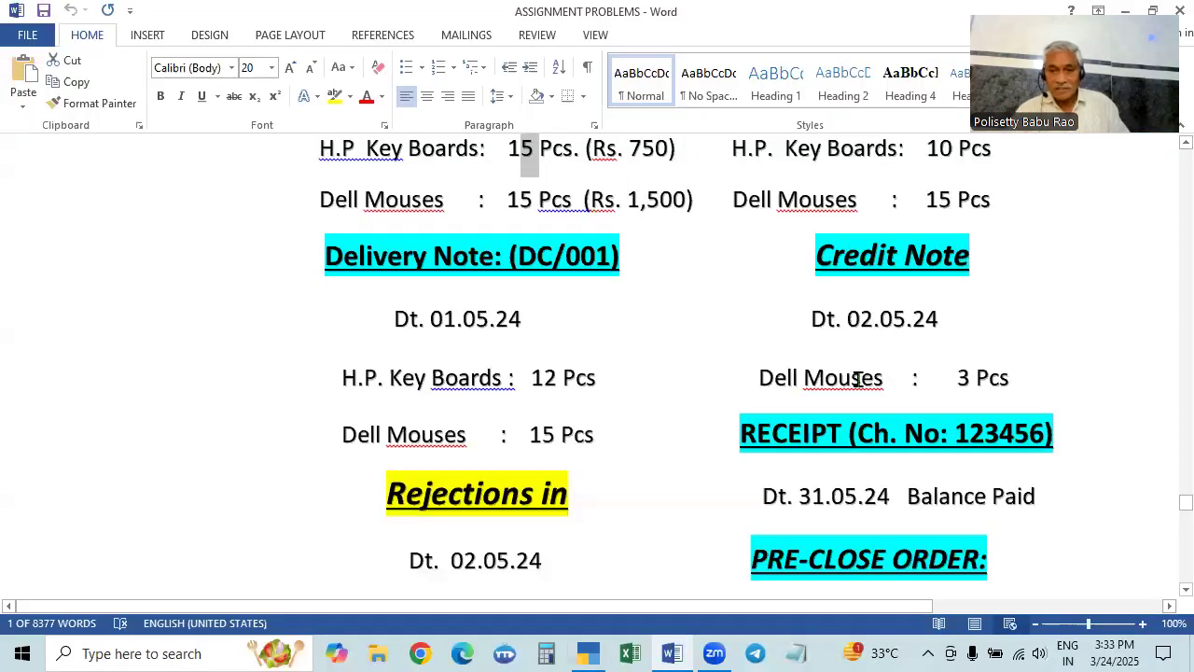
pyautogui.scroll(-2, 895, 382)
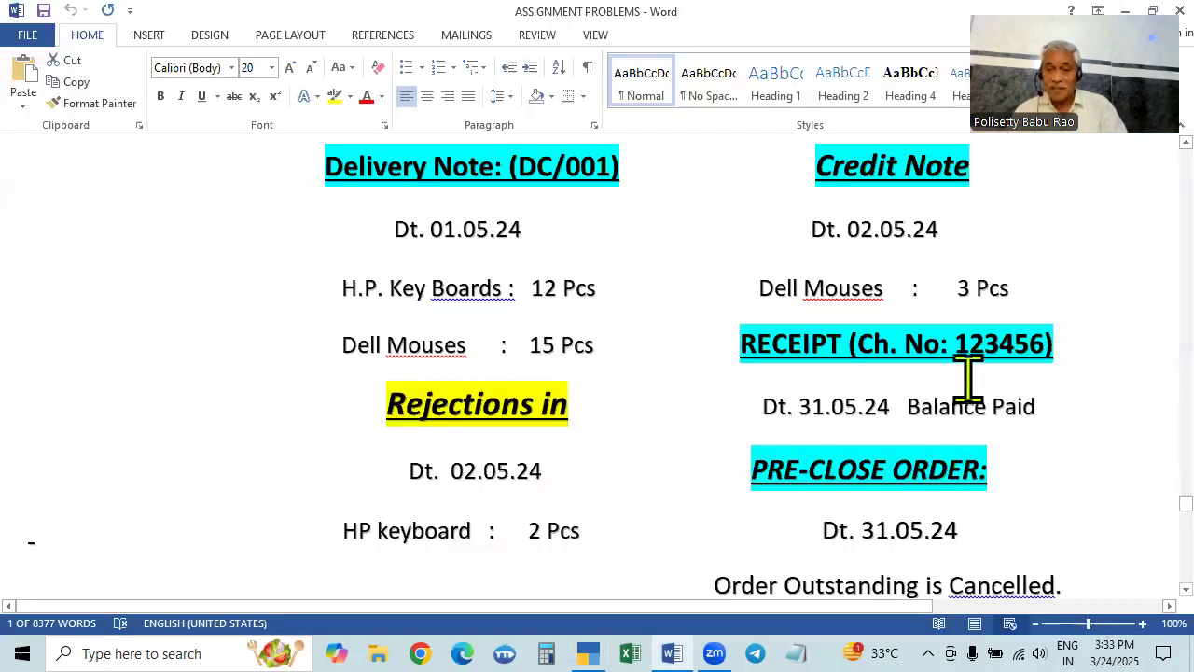
pyautogui.hotkey('alt', 'Tab')
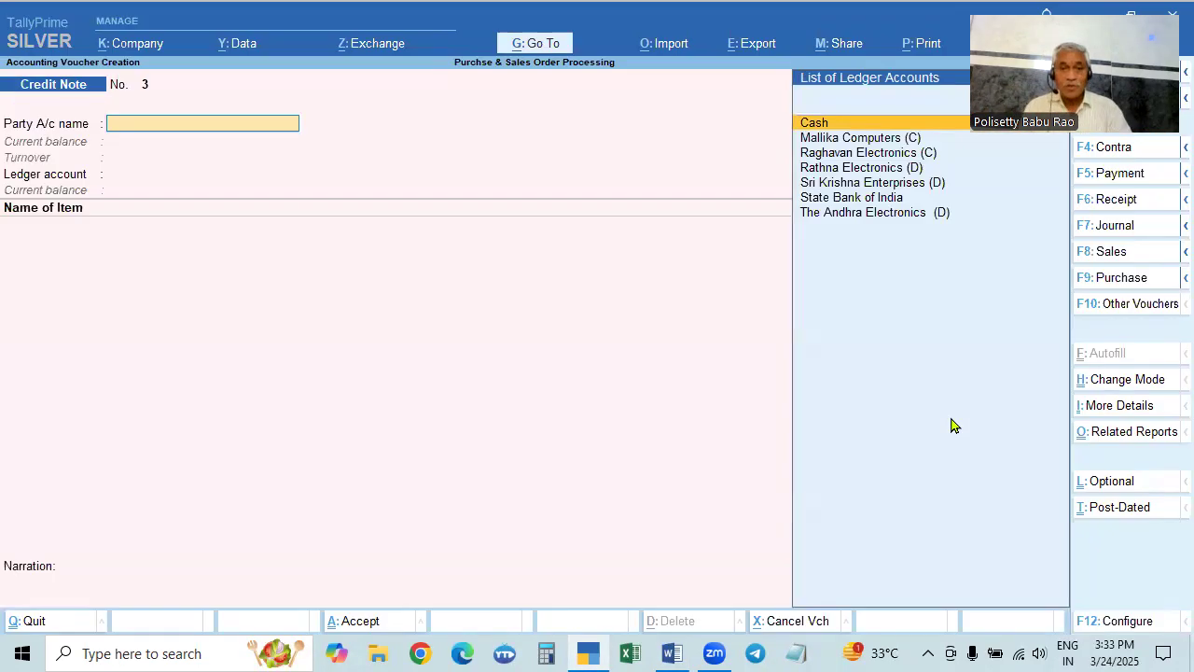
pyautogui.press('F2')
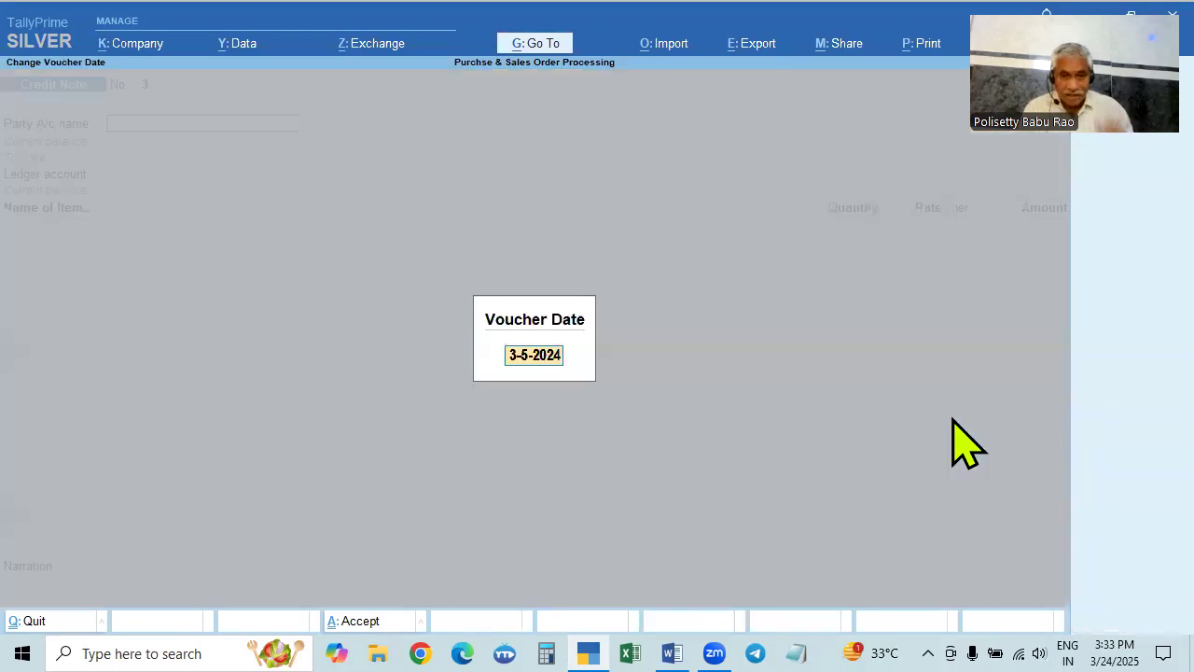
pyautogui.write('31.5')
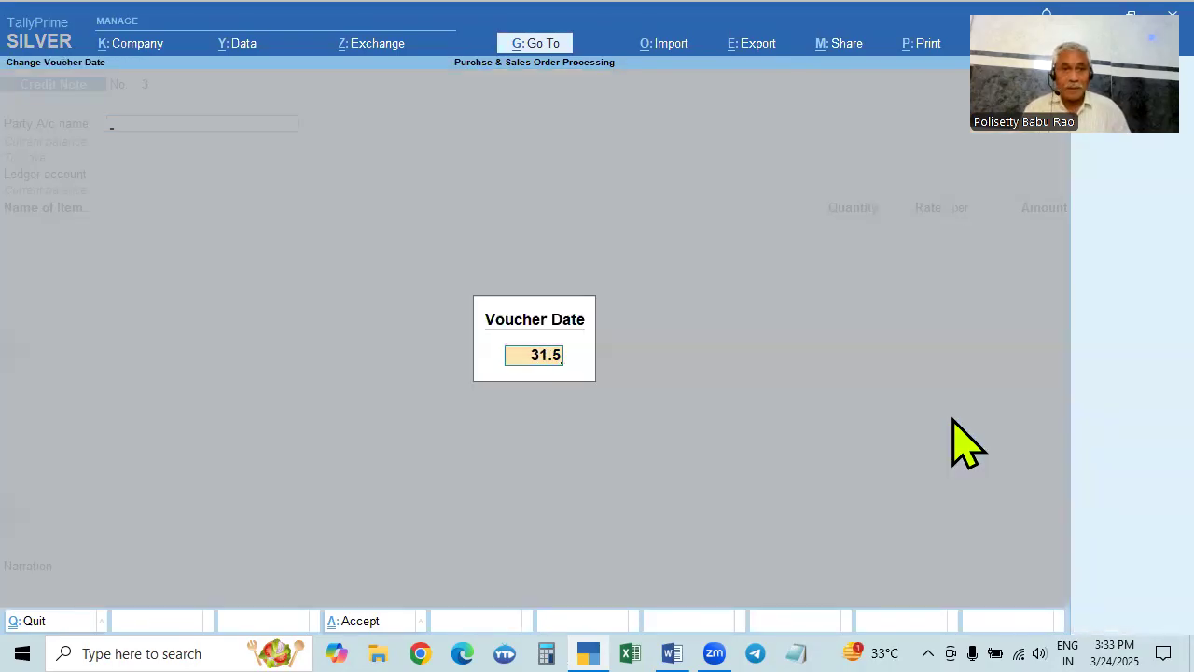
pyautogui.press('Return')
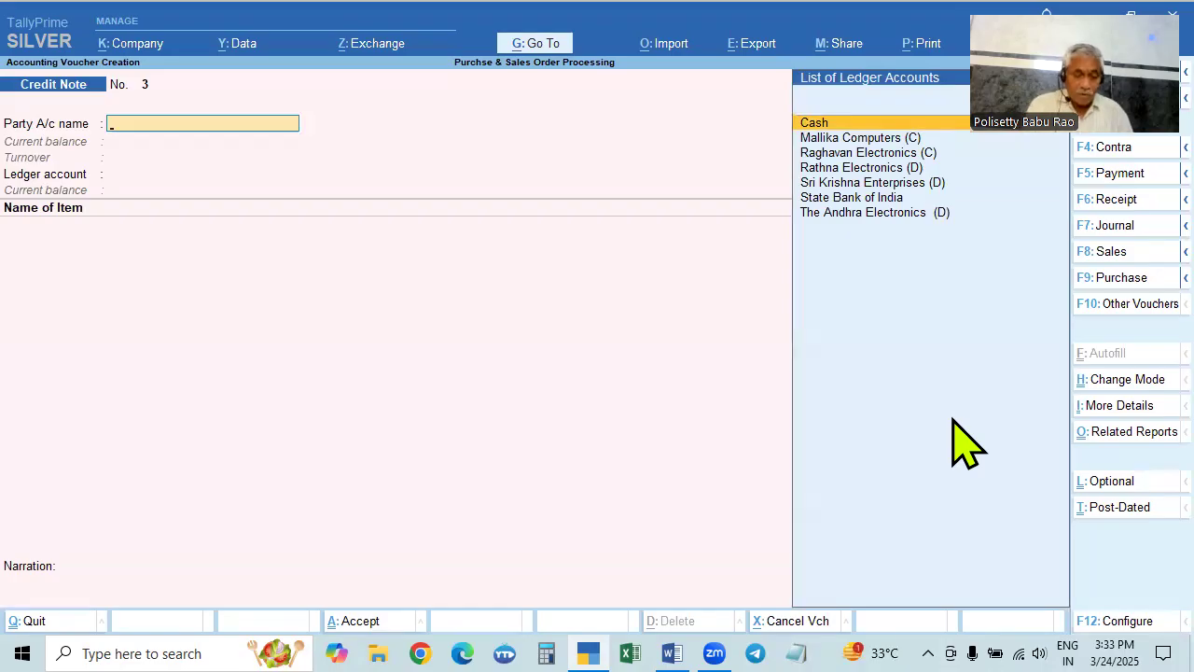
pyautogui.press('F6')
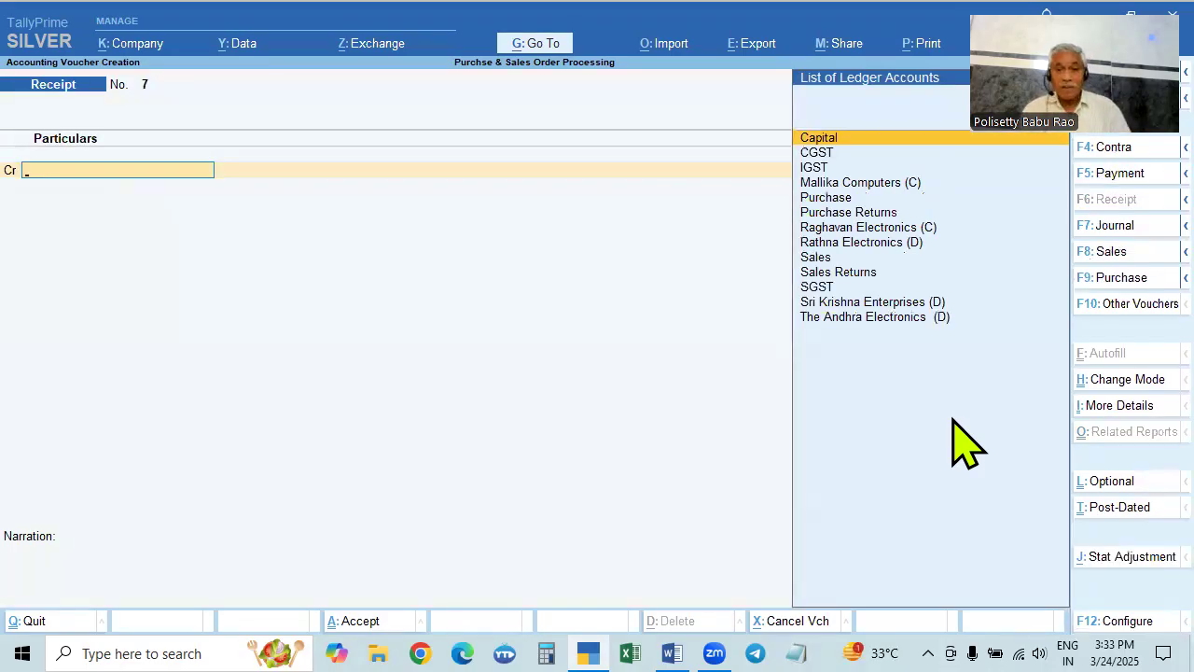
# Step: Choose Rathna Electronics (D) as the ledger to credit in the receipt
pyautogui.press('Down')
pyautogui.press('Down')
pyautogui.press('Down')
pyautogui.press('Down')
pyautogui.press('Down')
pyautogui.press('Down')
pyautogui.press('Down')
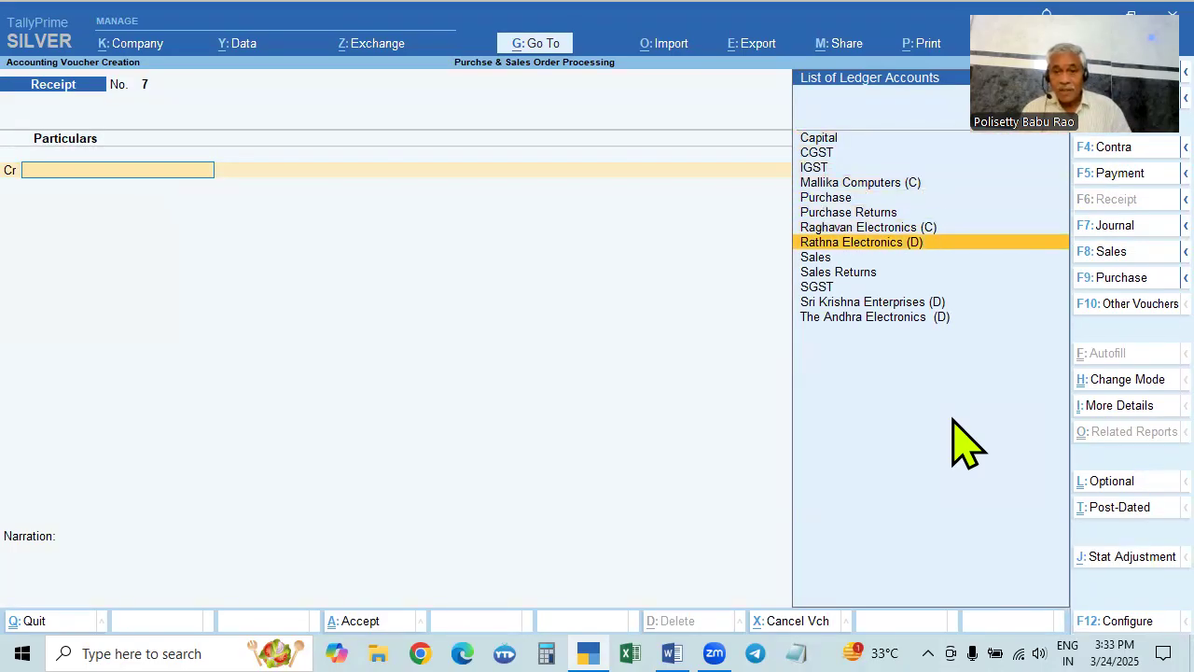
pyautogui.press('Return')
# Step: Credit Rathna Electronics with its full balance of 32448 and allocate it against the pending bill Inv/002/24-25
pyautogui.hotkey('alt', 'Tab')
pyautogui.hotkey('alt', 'Tab')
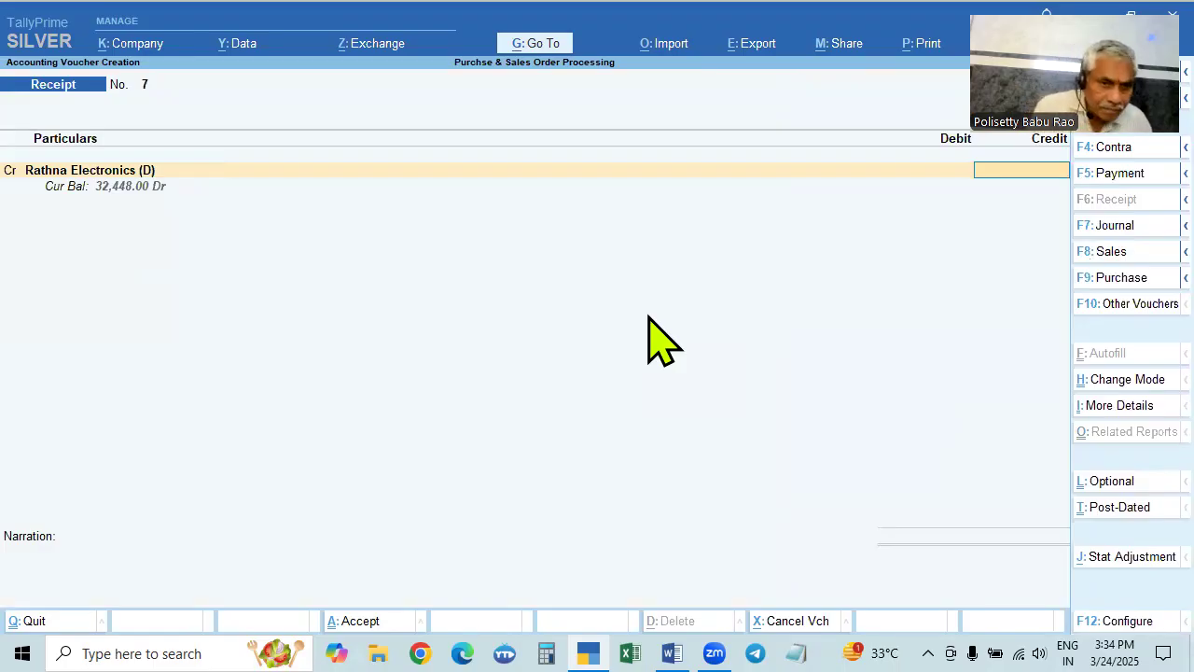
pyautogui.write('32448')
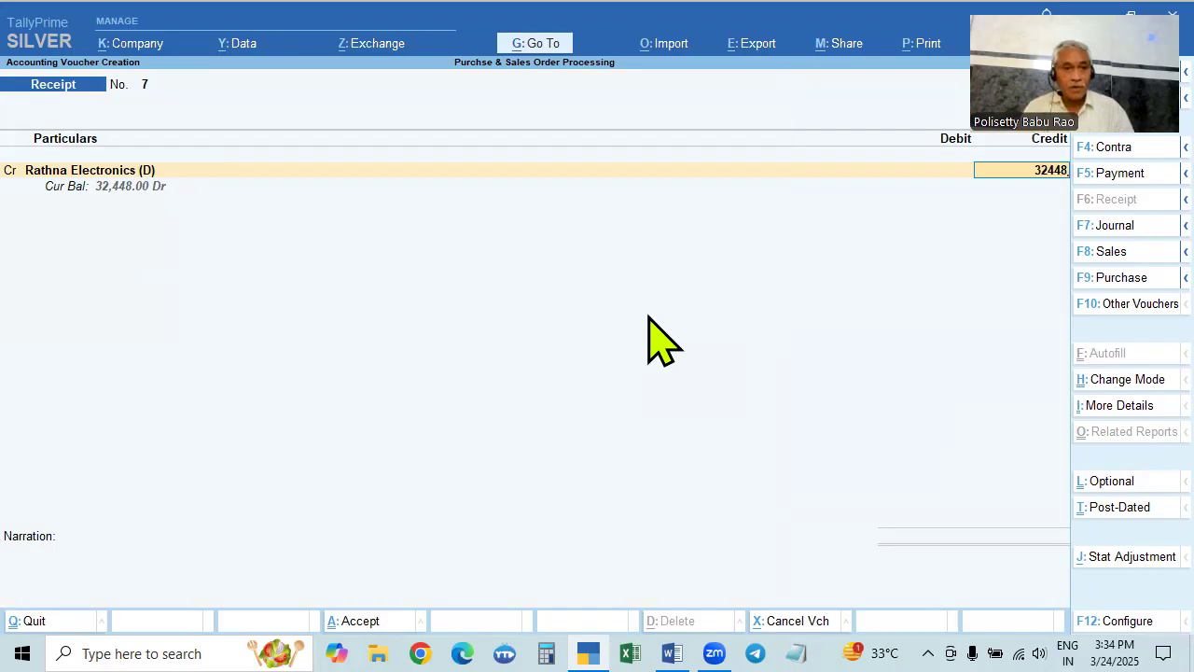
pyautogui.press('Return')
pyautogui.press('Return')
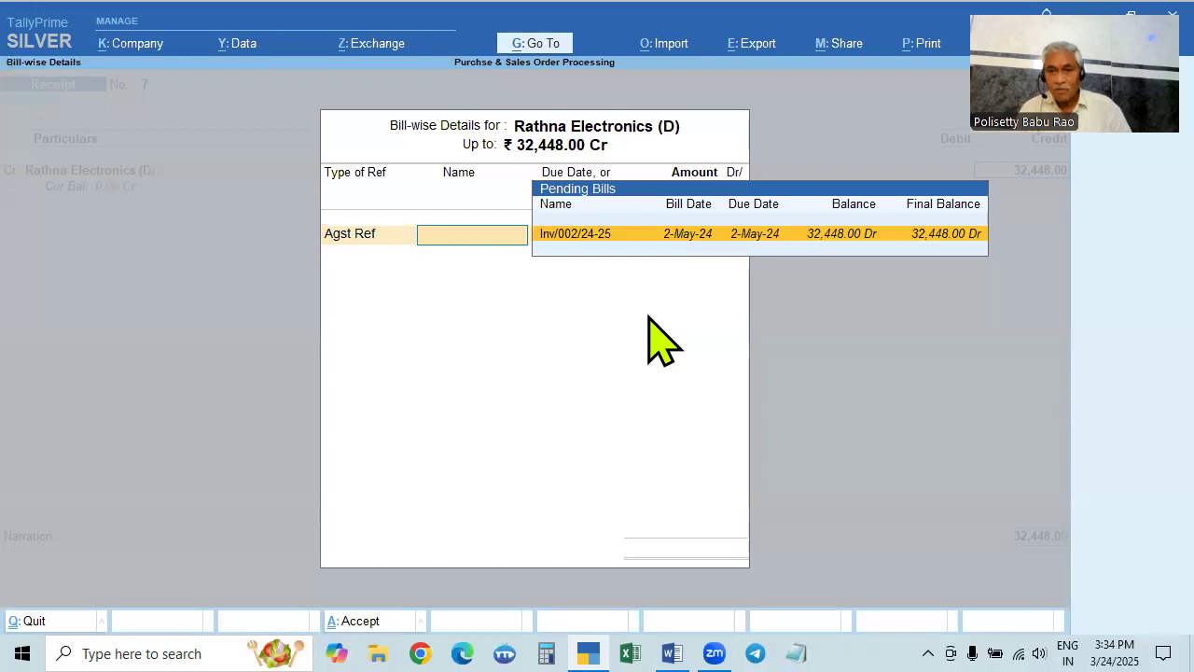
pyautogui.press('Return')
pyautogui.press('Return')
pyautogui.press('Return')
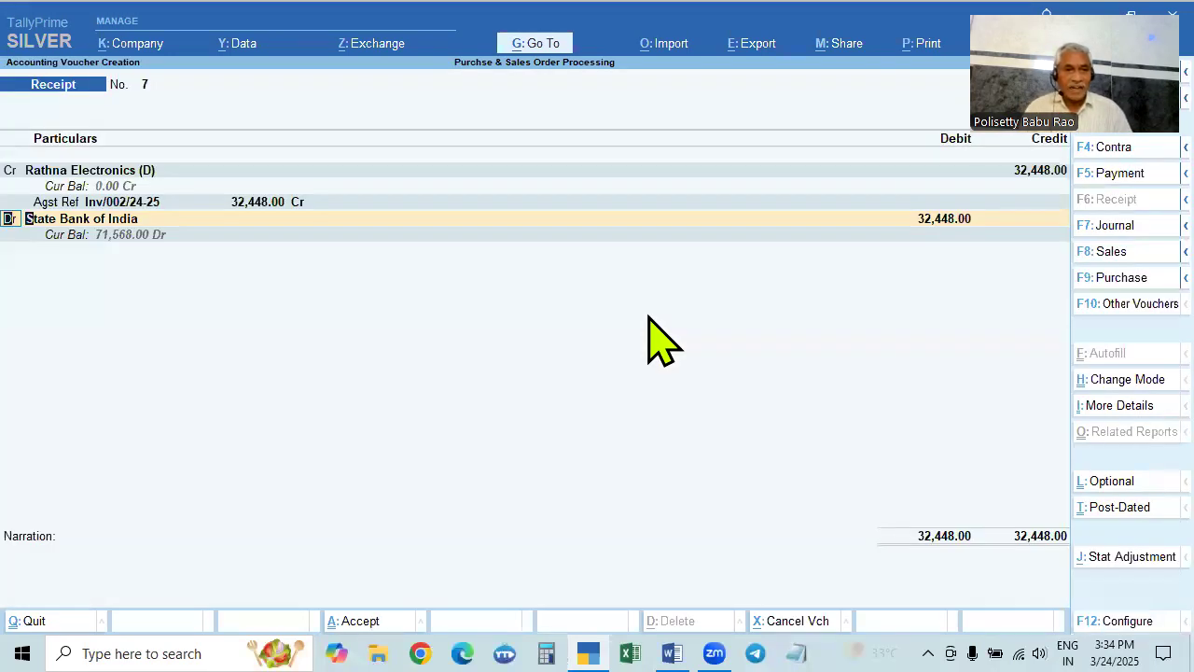
# Step: Keep State Bank of India as the debit ledger for 32,448.00, with Cheque/DD as the transaction type
pyautogui.press('Return')
pyautogui.hotkey('alt', 'Tab')
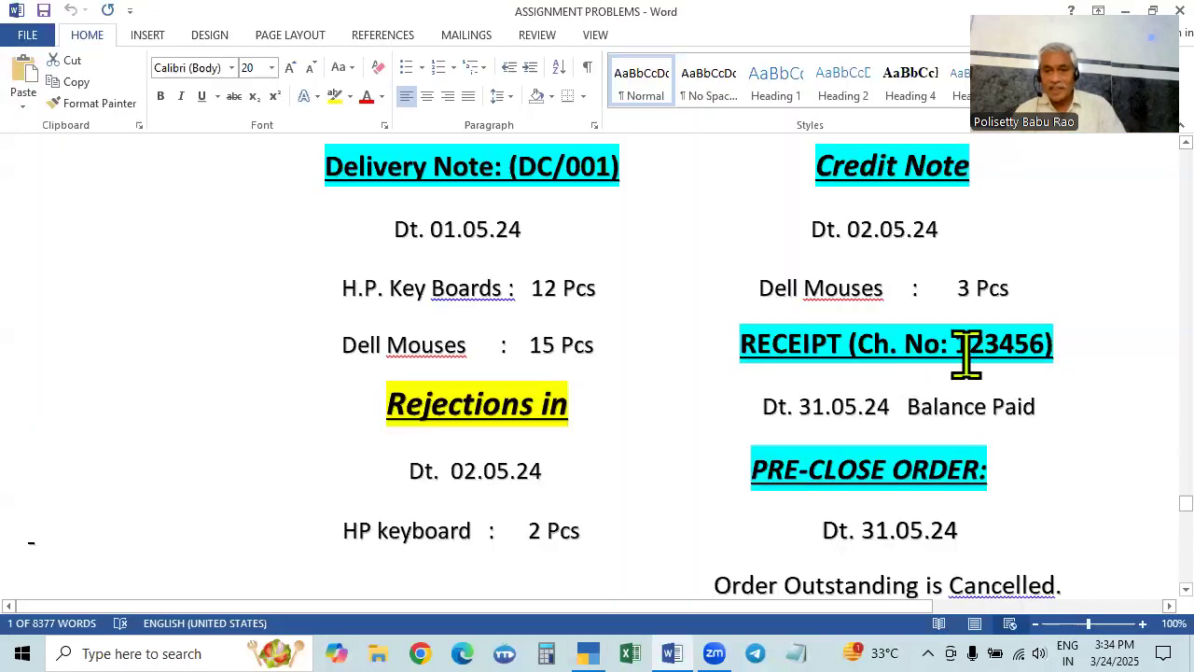
pyautogui.hotkey('alt', 'Tab')
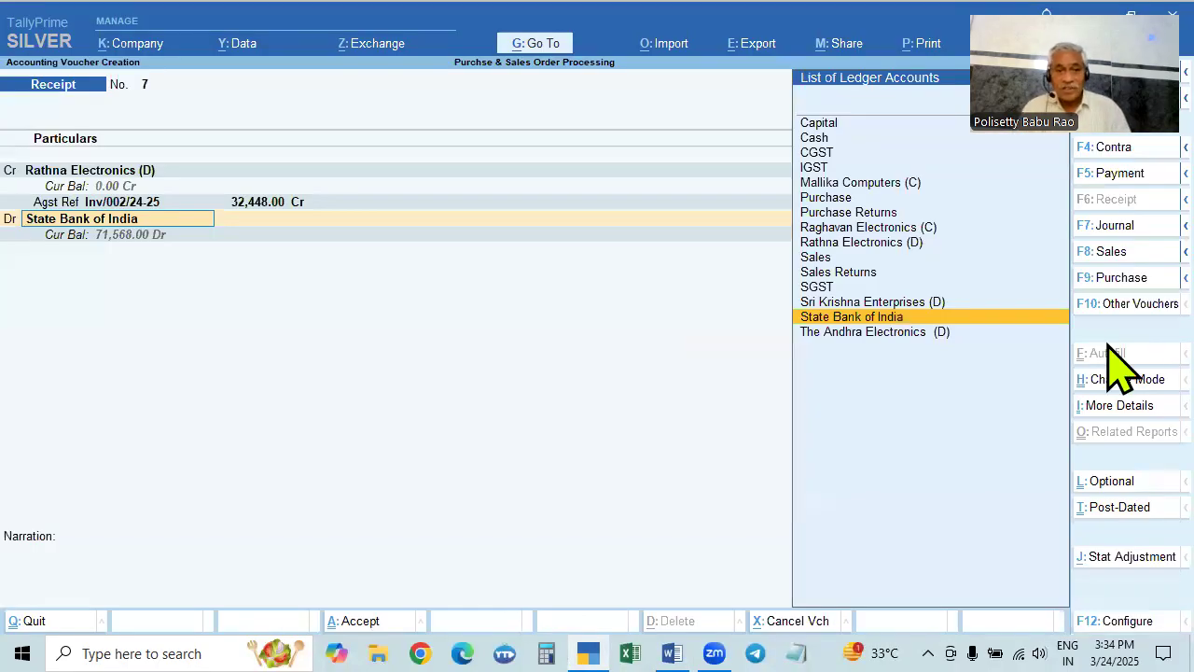
pyautogui.press('Return')
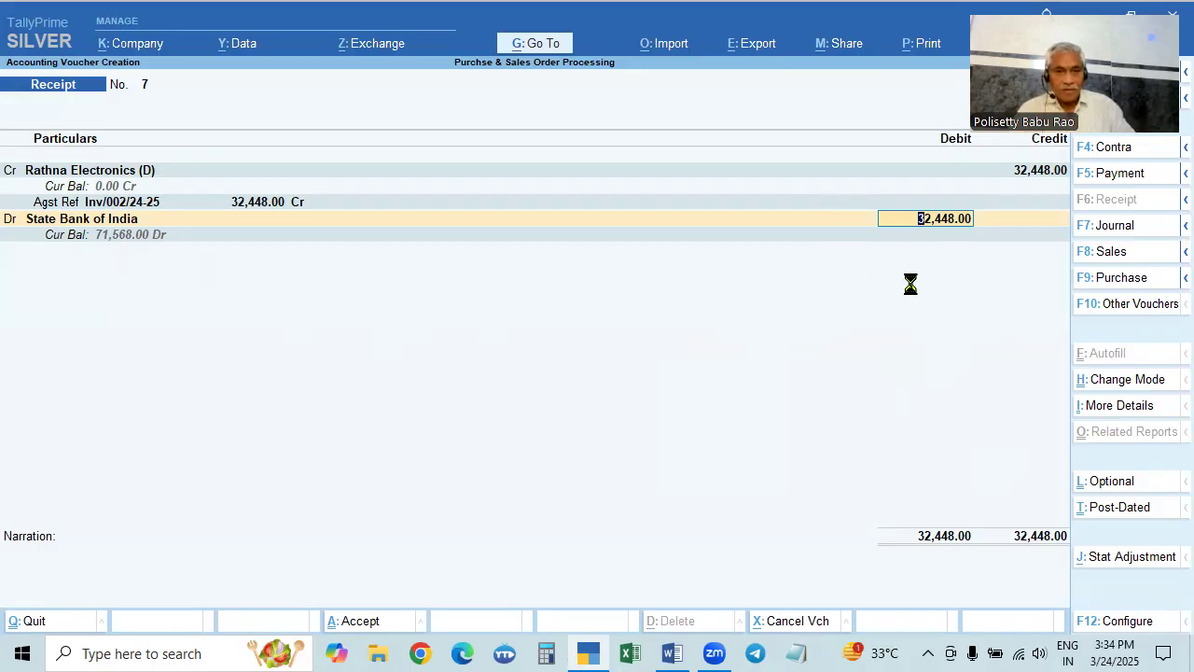
pyautogui.press('Return')
pyautogui.press('Return')
pyautogui.press('Return')
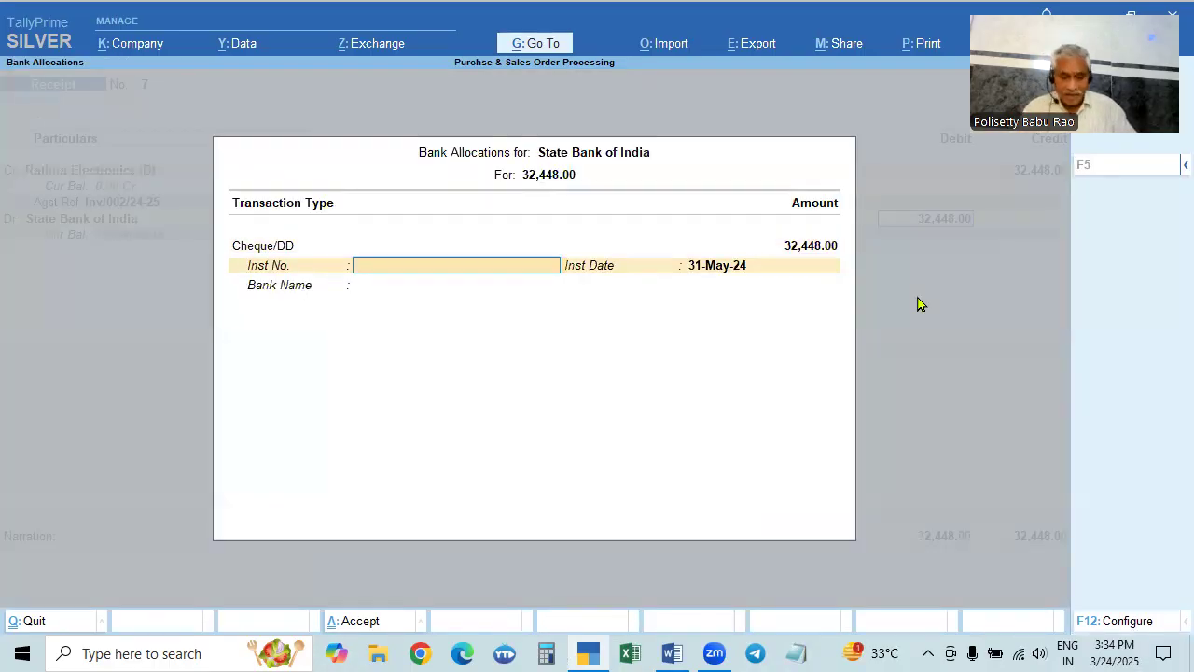
# Step: Enter the cheque number 123456 from the Word assignment as the instrument number and keep the instrument date of 31-May-24
pyautogui.hotkey('alt', 'Tab')
pyautogui.hotkey('alt', 'Tab')
pyautogui.write('123456')
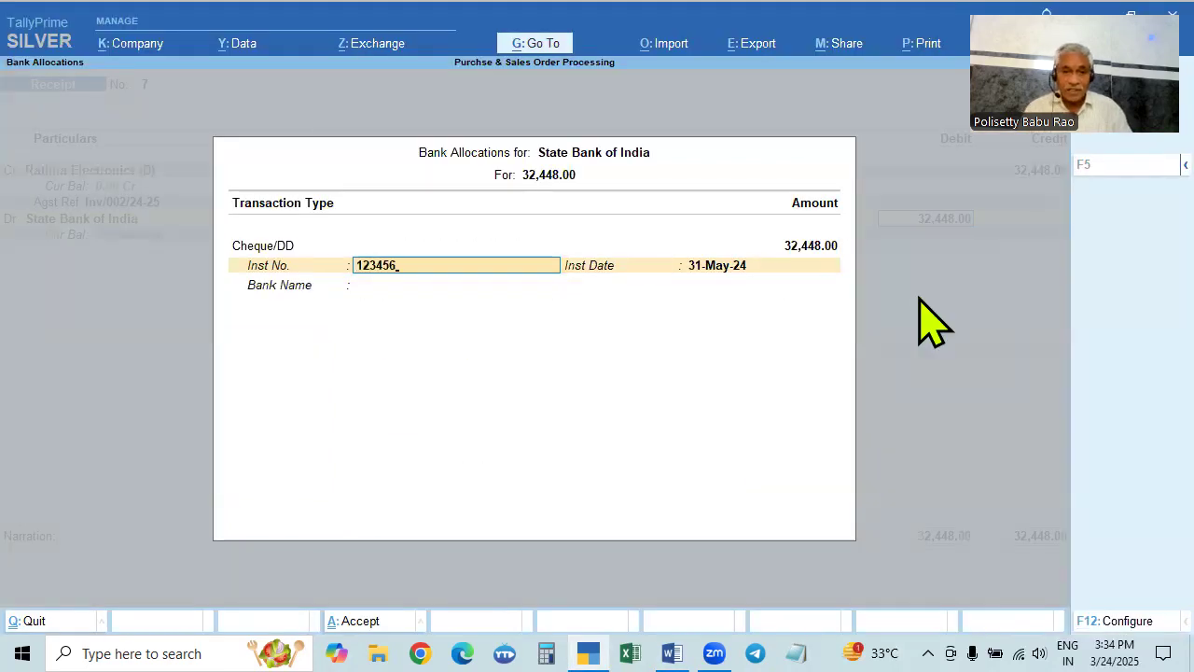
pyautogui.press('Return')
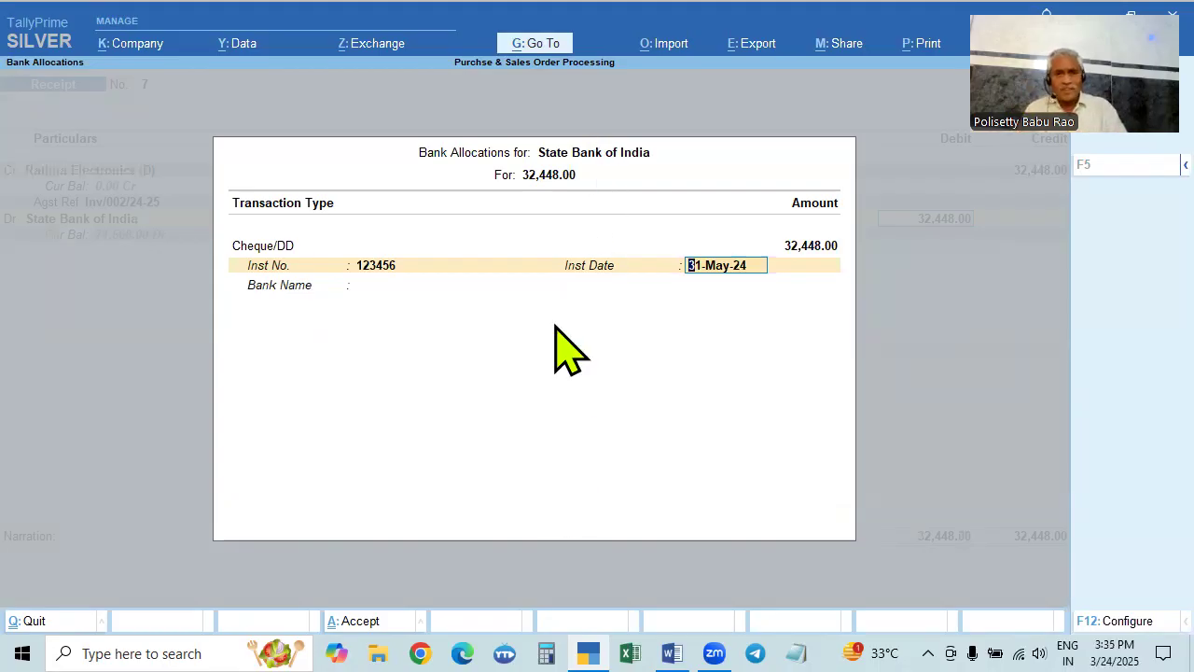
pyautogui.press('Return')
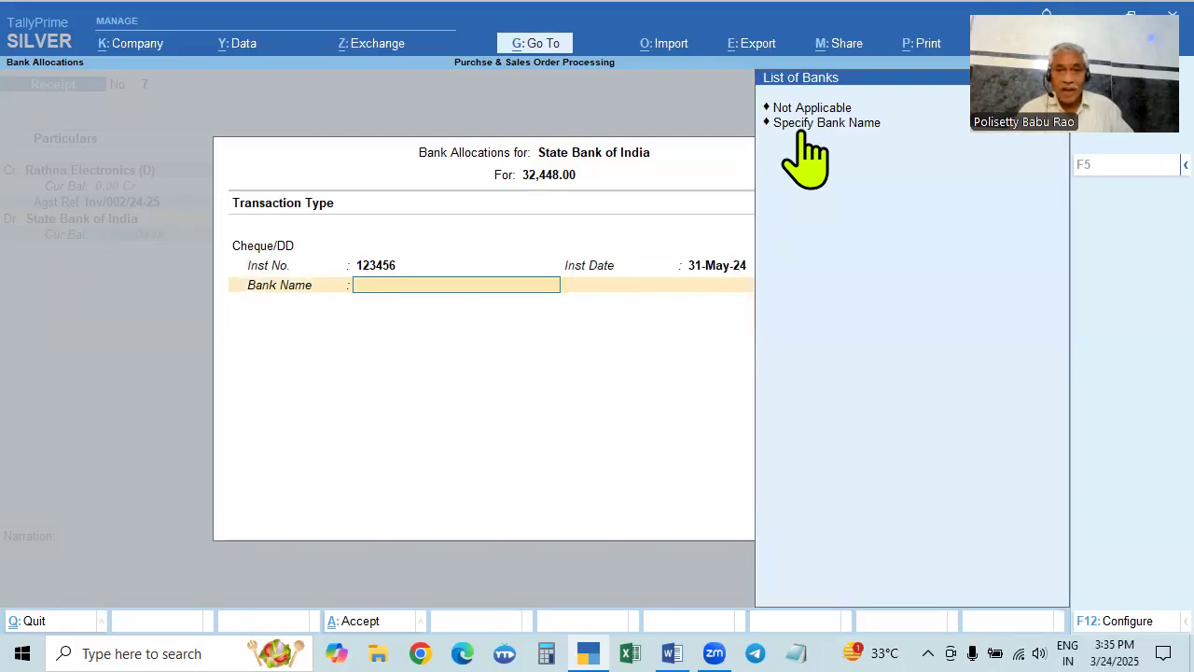
# Step: Specify HDFC Bank as the cheque's bank name and save the receipt voucher with the narration left blank
pyautogui.click(800, 126)
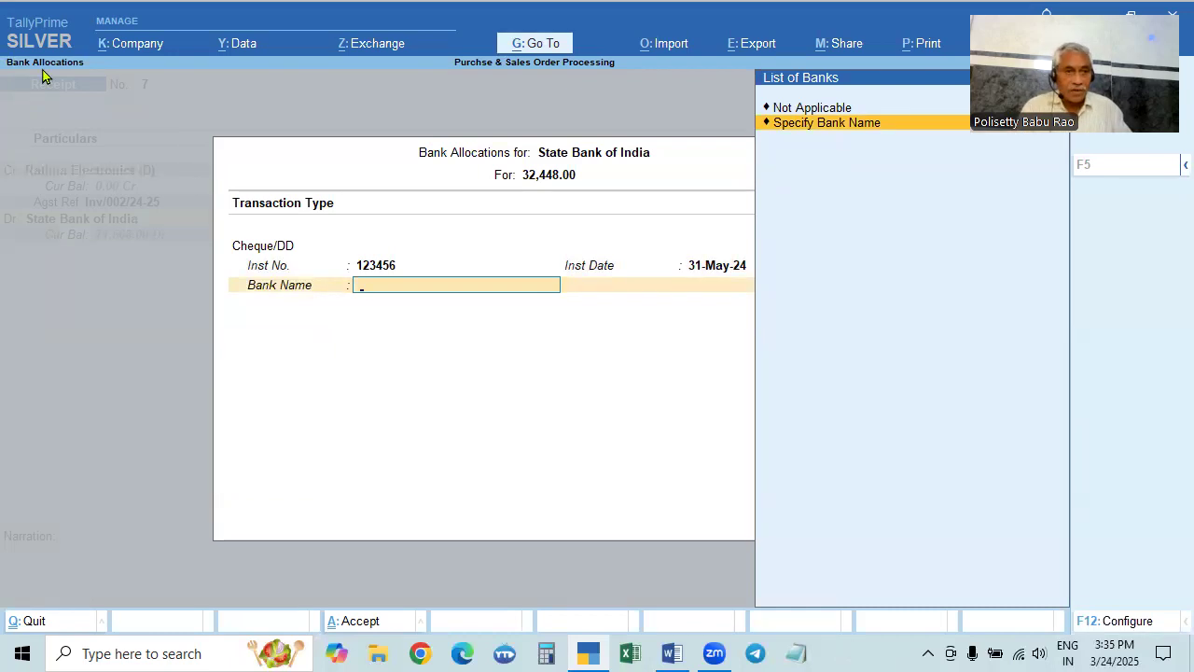
pyautogui.press('Return')
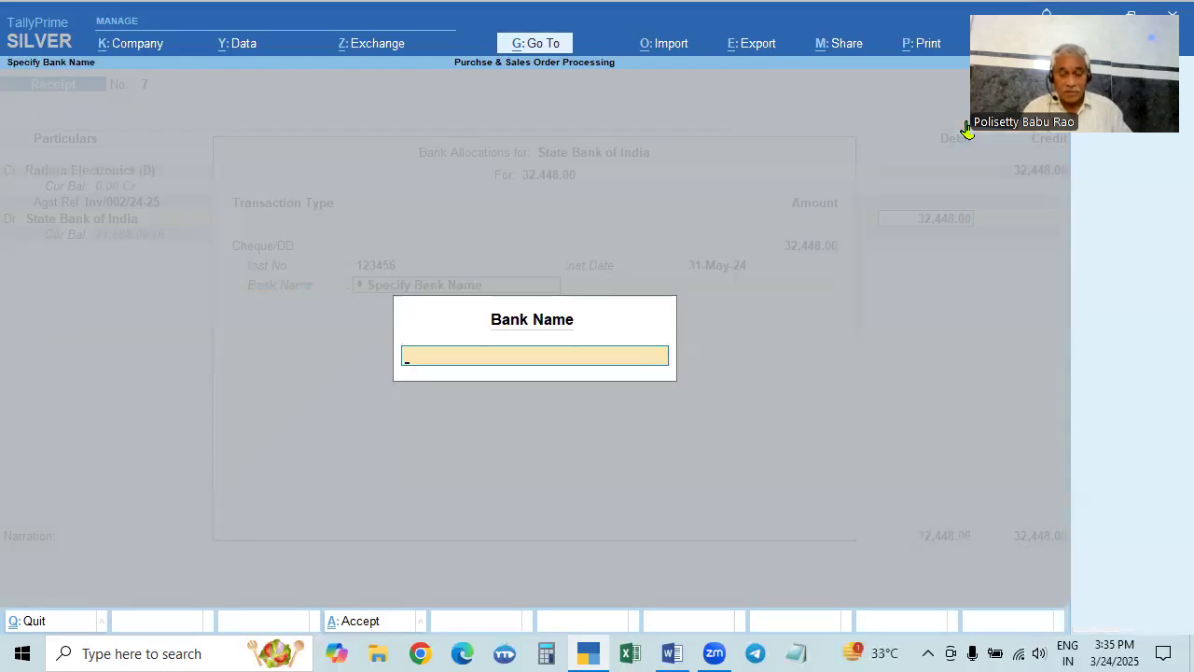
pyautogui.write('DFC Bank')
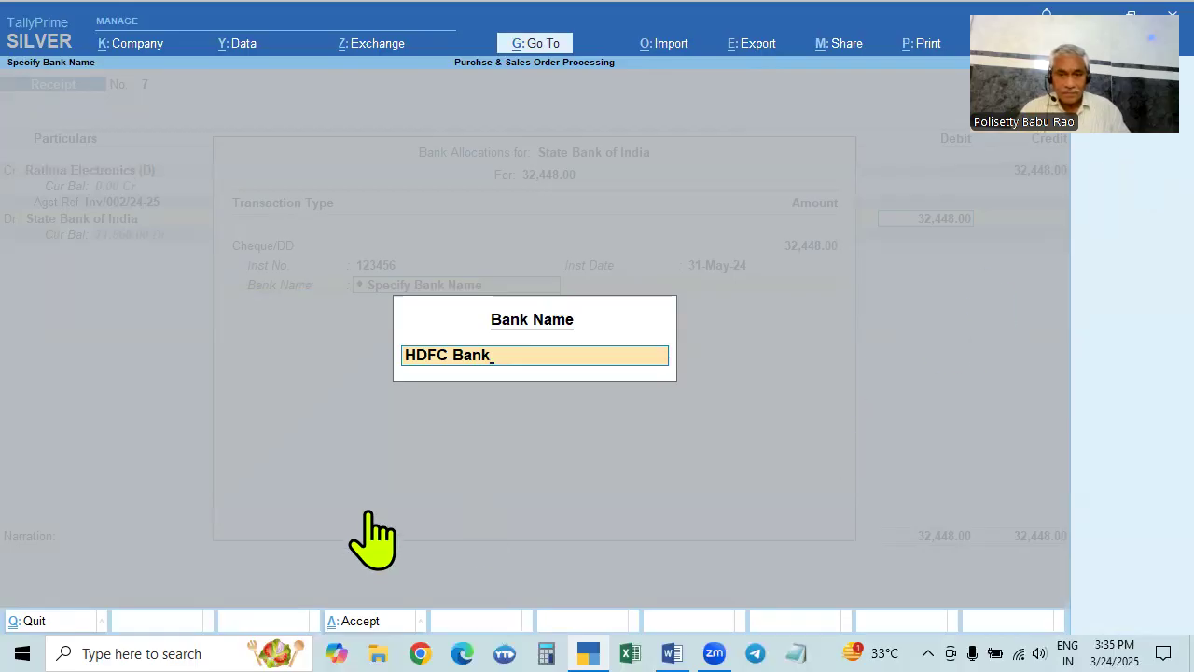
pyautogui.press('Return')
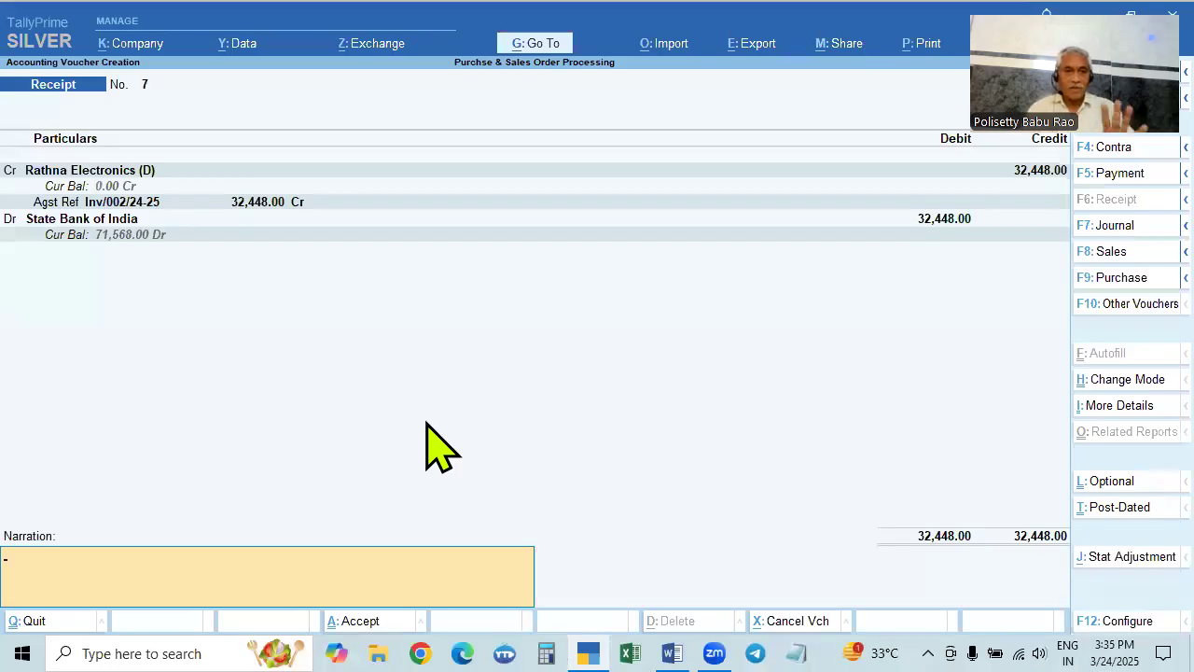
pyautogui.press('Return')
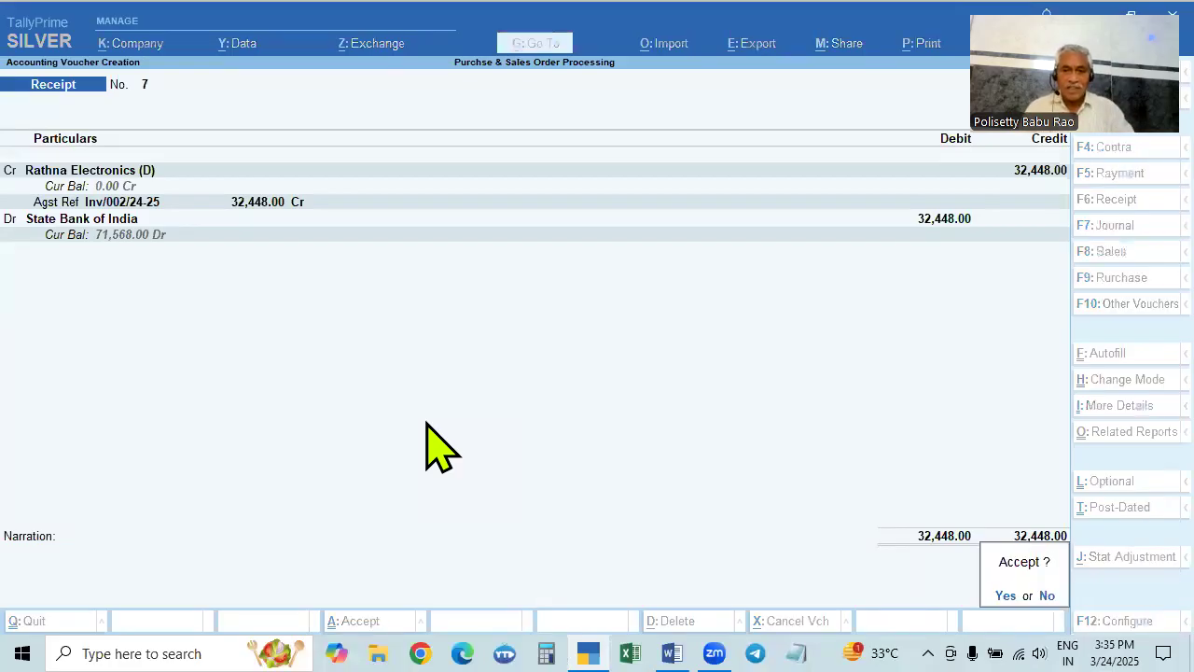
pyautogui.press('Return')
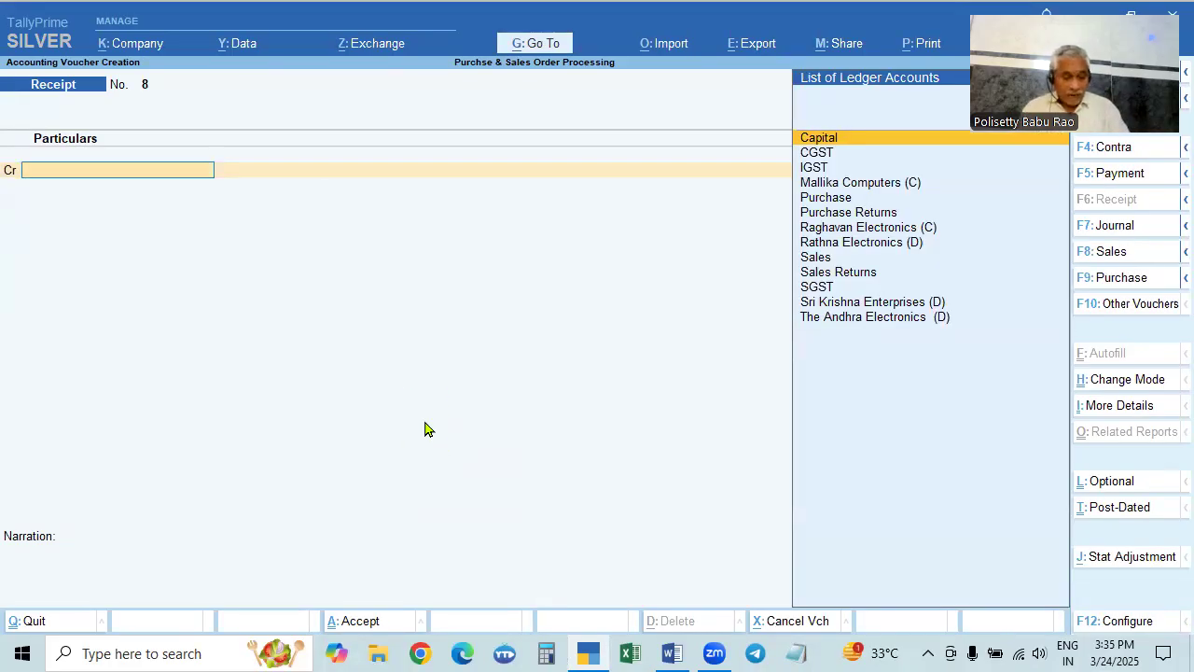
# Step: Switch to the Word assignment, review the credit note, receipt and pre-close order instructions, and return to TallyPrime
pyautogui.hotkey('alt', 'Tab')
pyautogui.scroll(-1, 858, 349)
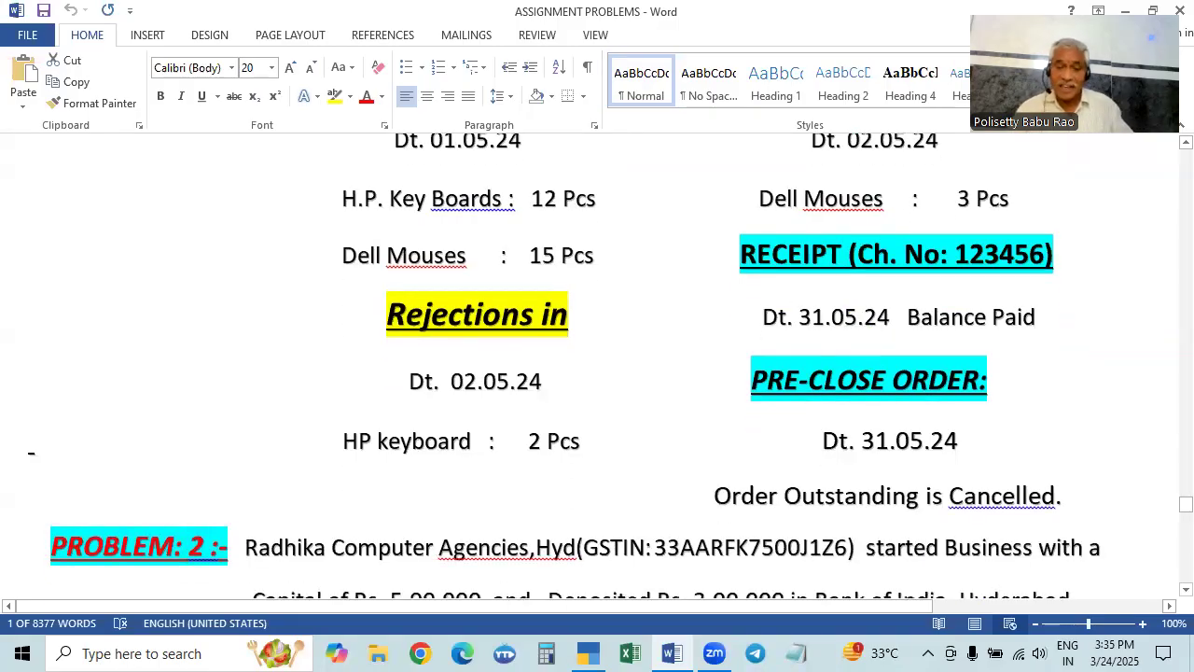
pyautogui.scroll(2, 853, 385)
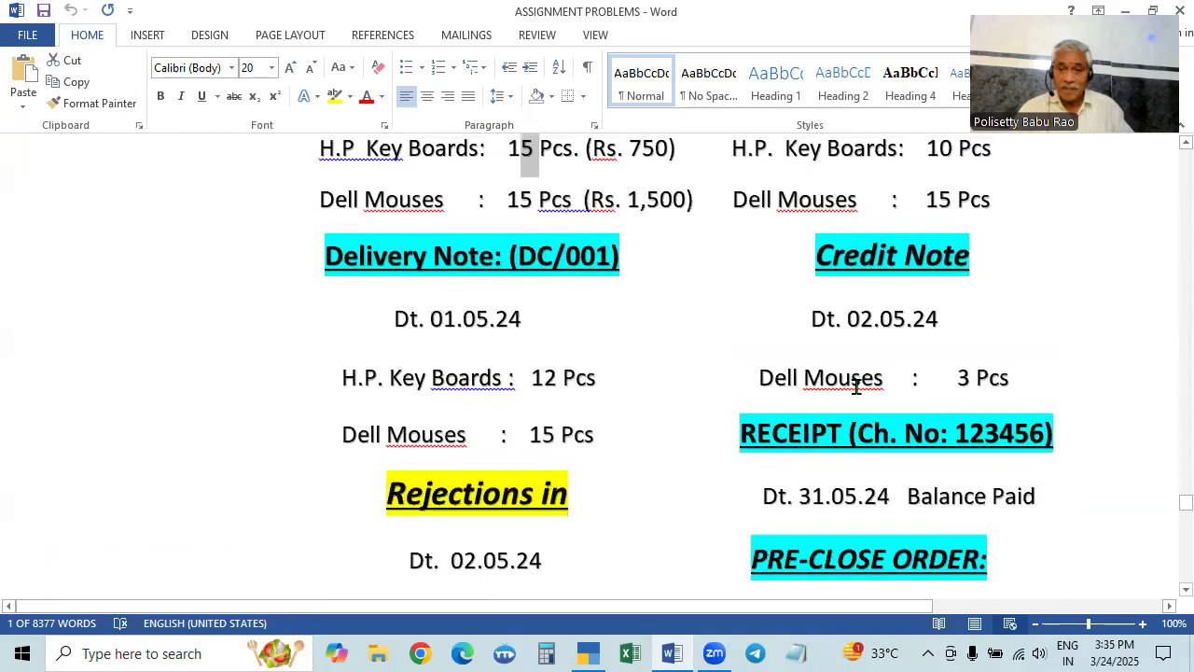
pyautogui.scroll(-1, 892, 344)
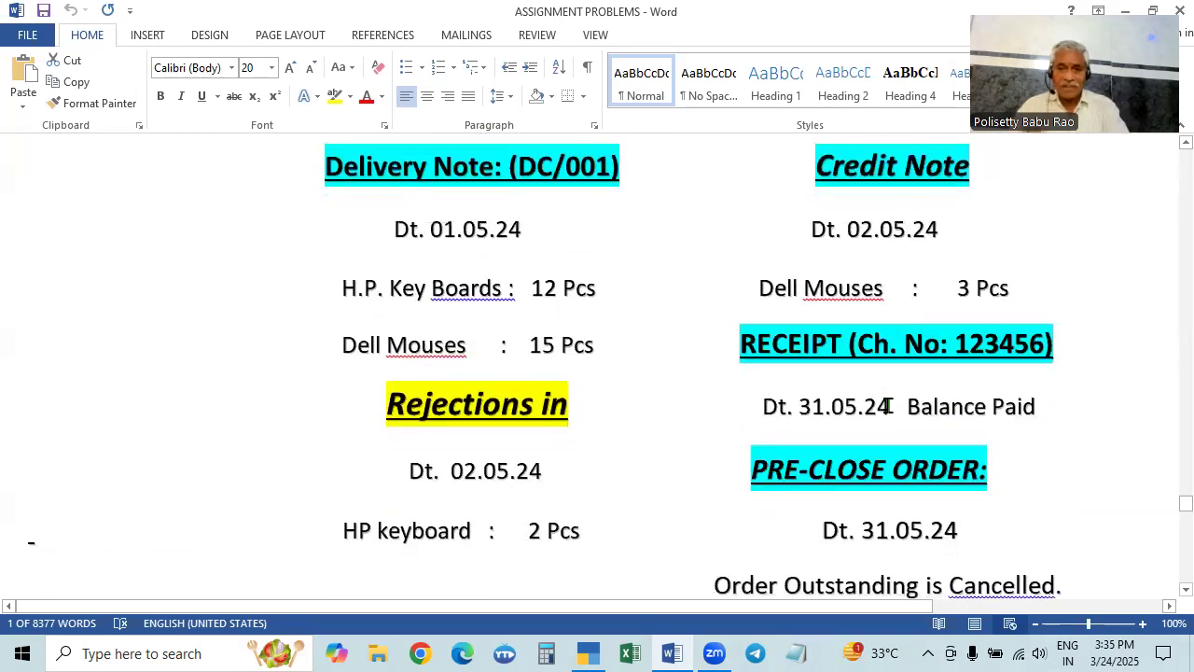
pyautogui.scroll(-1, 888, 405)
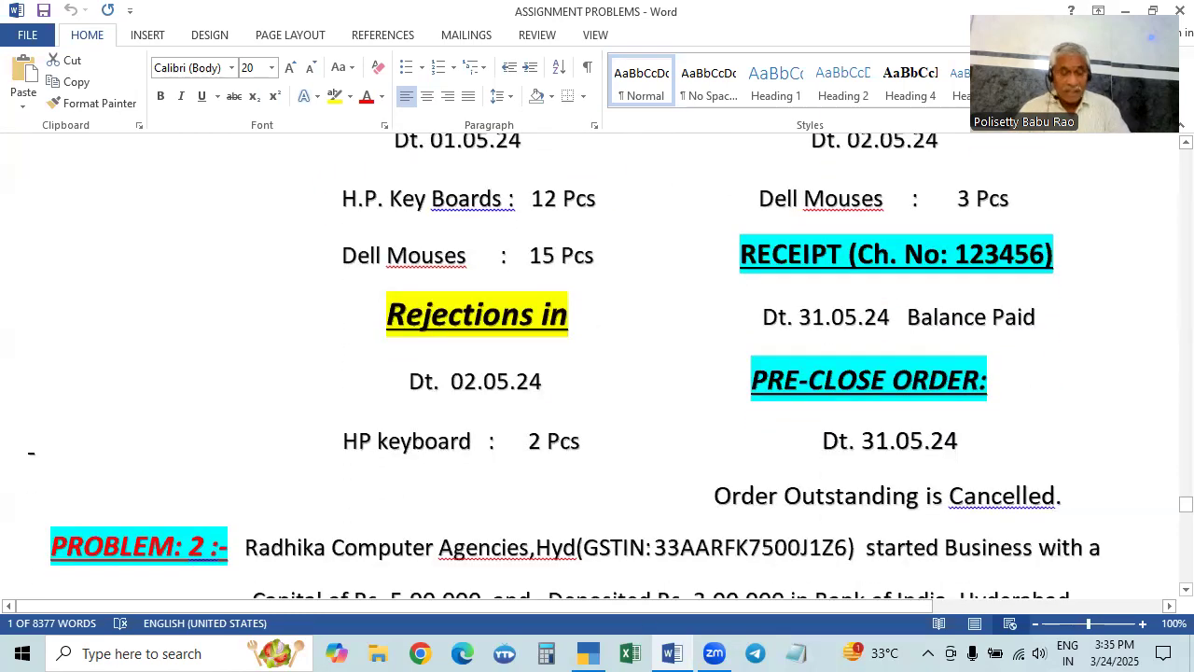
pyautogui.hotkey('alt', 'Tab')
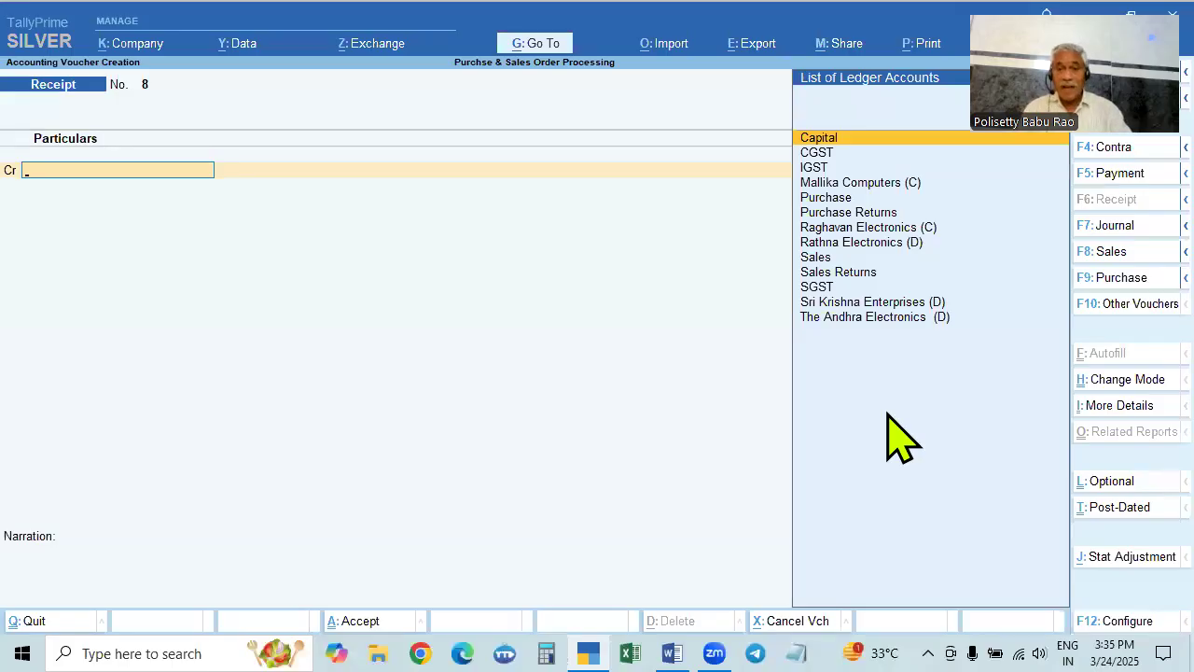
# Step: Leave the blank receipt voucher and view the Stock Summary in detailed, item-level form
pyautogui.press('Escape')
pyautogui.press('Return')
pyautogui.press('Down')
pyautogui.press('Down')
pyautogui.press('Down')
pyautogui.press('Down')
pyautogui.press('Down')
pyautogui.press('Down')
pyautogui.press('Down')
pyautogui.press('Down')
pyautogui.press('Up')
pyautogui.press('Up')
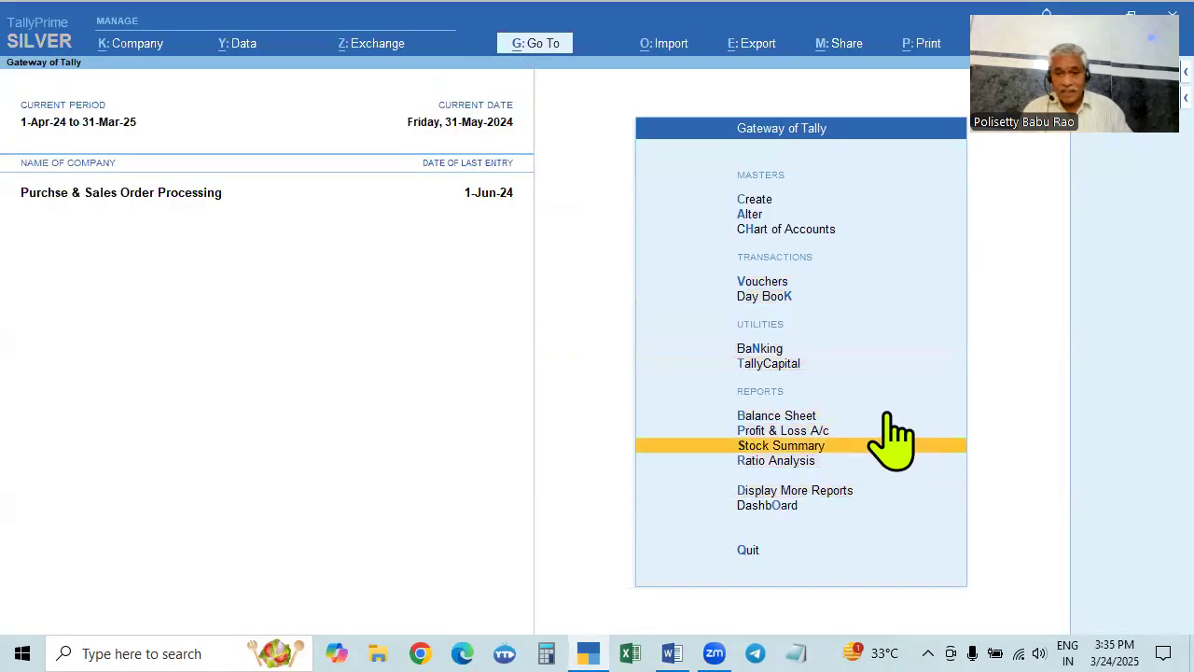
pyautogui.press('Return')
pyautogui.hotkey('alt', 'F5')
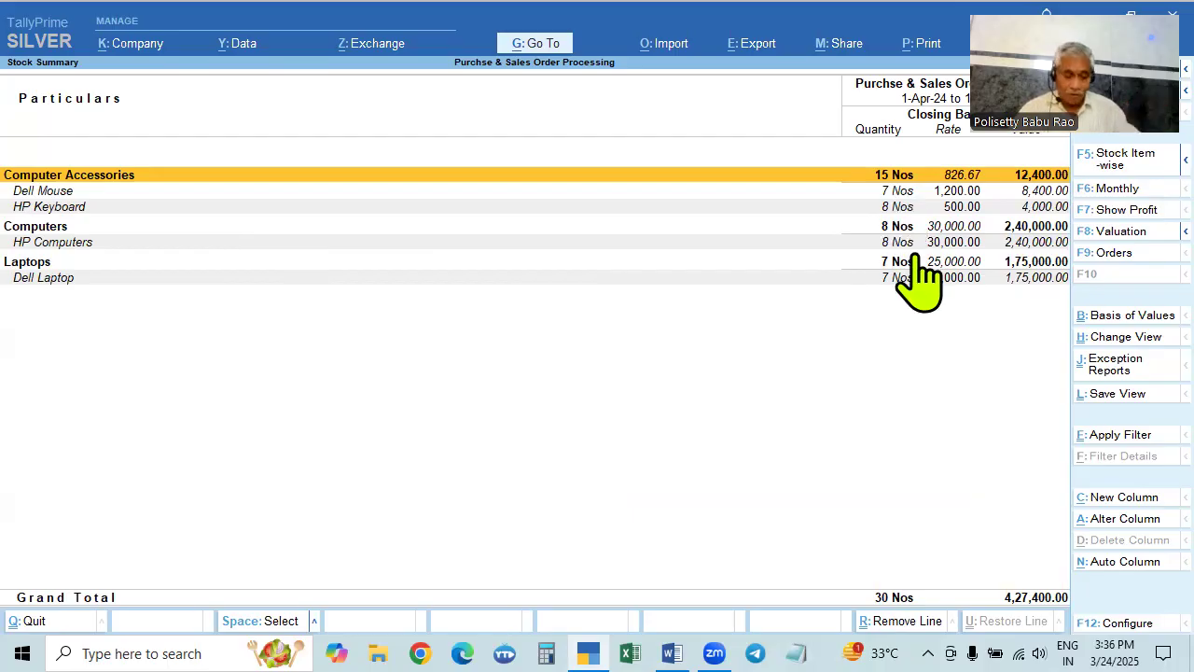
pyautogui.press('Escape')
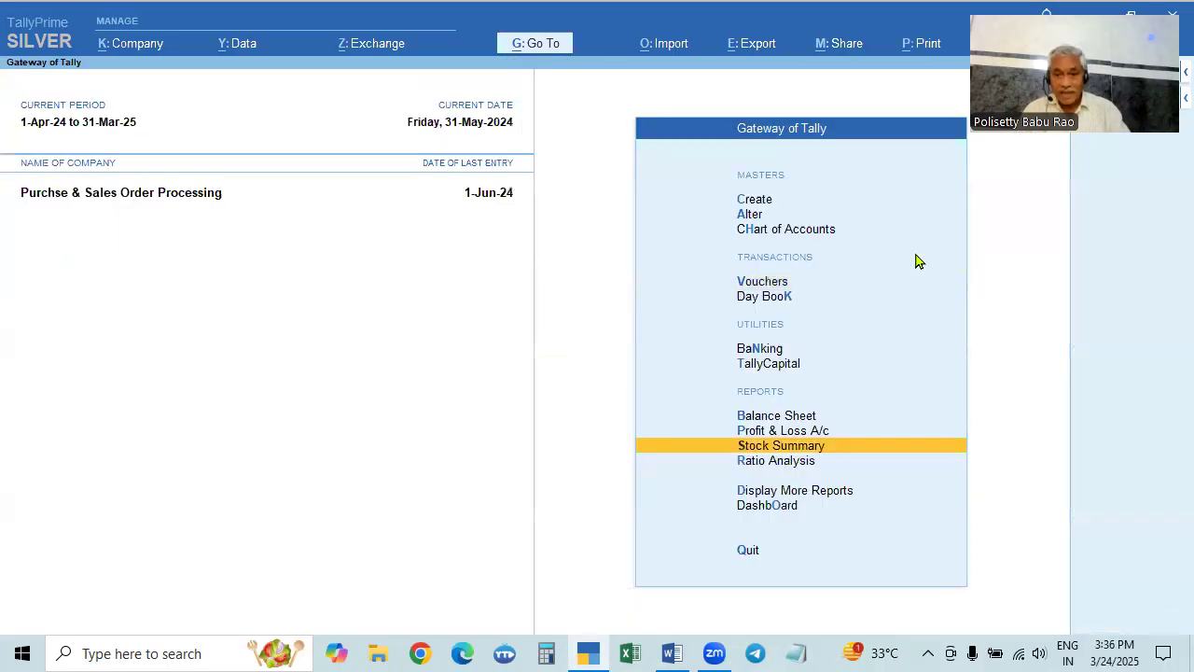
pyautogui.press('Down')
pyautogui.press('Down')
pyautogui.press('Return')
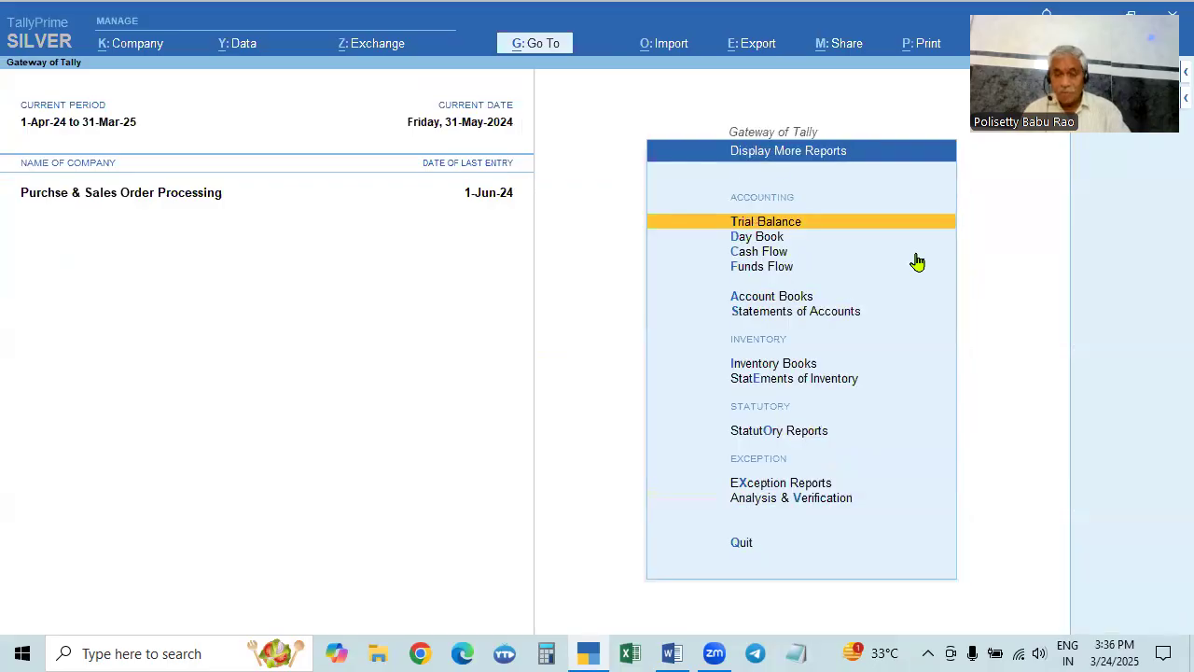
pyautogui.press('Down')
pyautogui.press('Down')
pyautogui.press('Down')
pyautogui.press('Down')
pyautogui.press('Escape')
# Step: View the Balance Sheet in detailed form and examine the Sundry Debtors entry under Current Assets
pyautogui.press('Up')
pyautogui.press('Up')
pyautogui.press('Up')
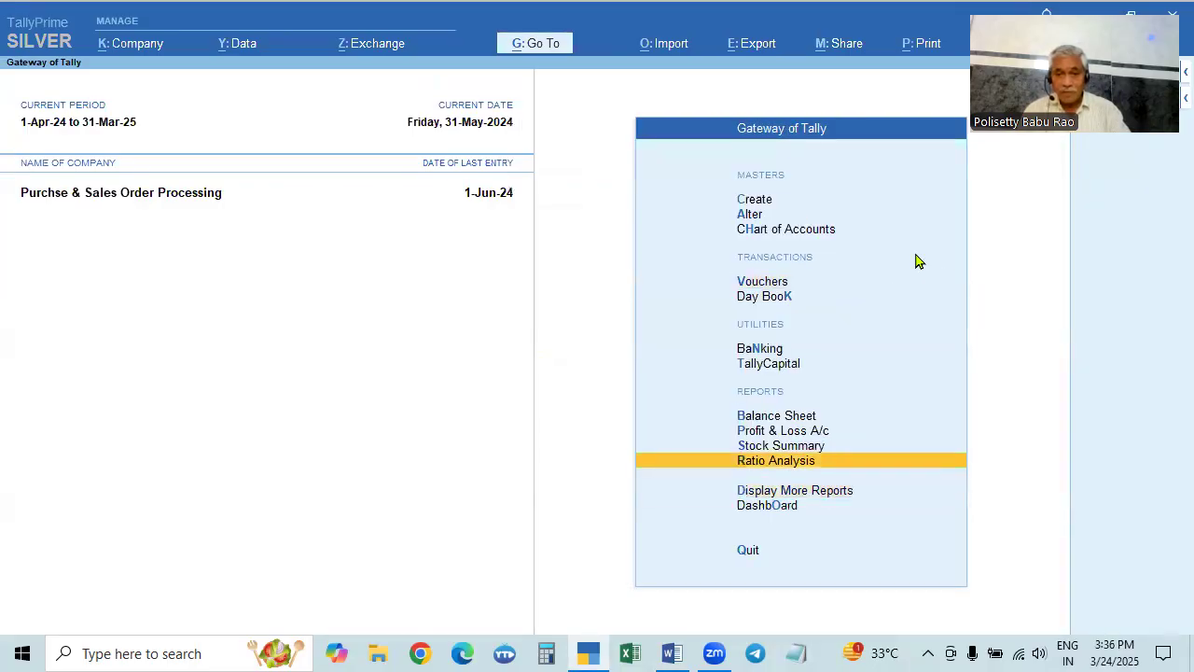
pyautogui.press('Return')
pyautogui.hotkey('alt', 'F5')
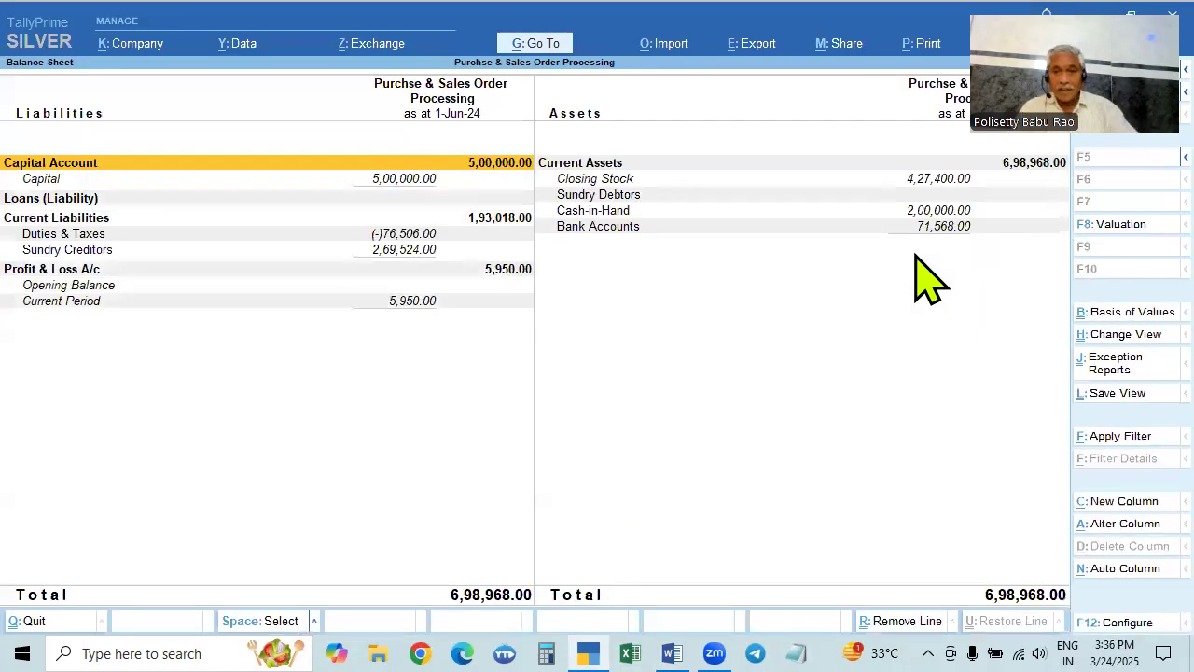
pyautogui.click(625, 199)
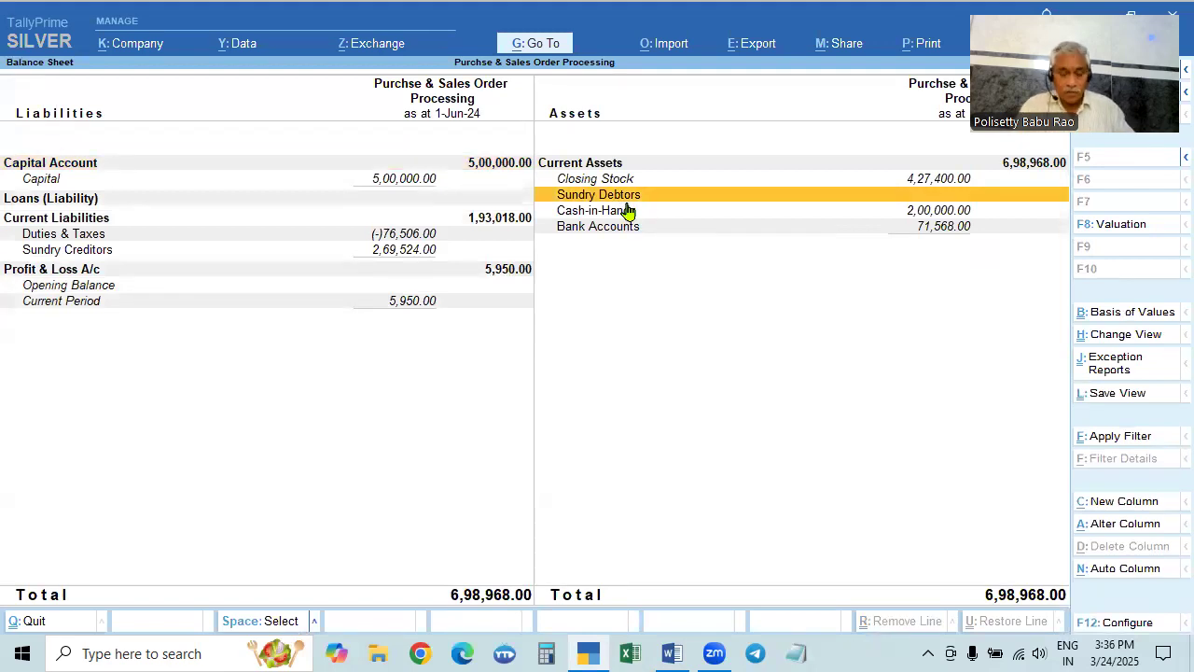
# Step: Set the Balance Sheet period to start on 31.5 and examine the Sundry Debtors entry again
pyautogui.hotkey('alt', 'F2')
pyautogui.press('BackSpace')
pyautogui.write('31.5')
pyautogui.press('Return')
pyautogui.press('Return')
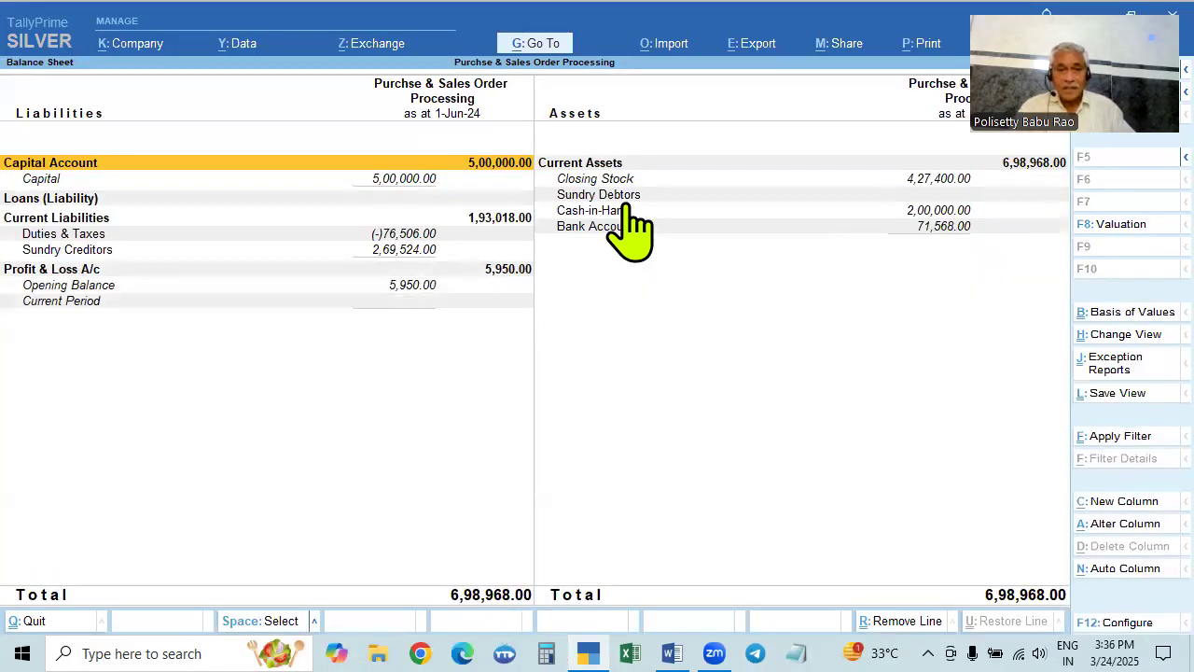
pyautogui.click(630, 198)
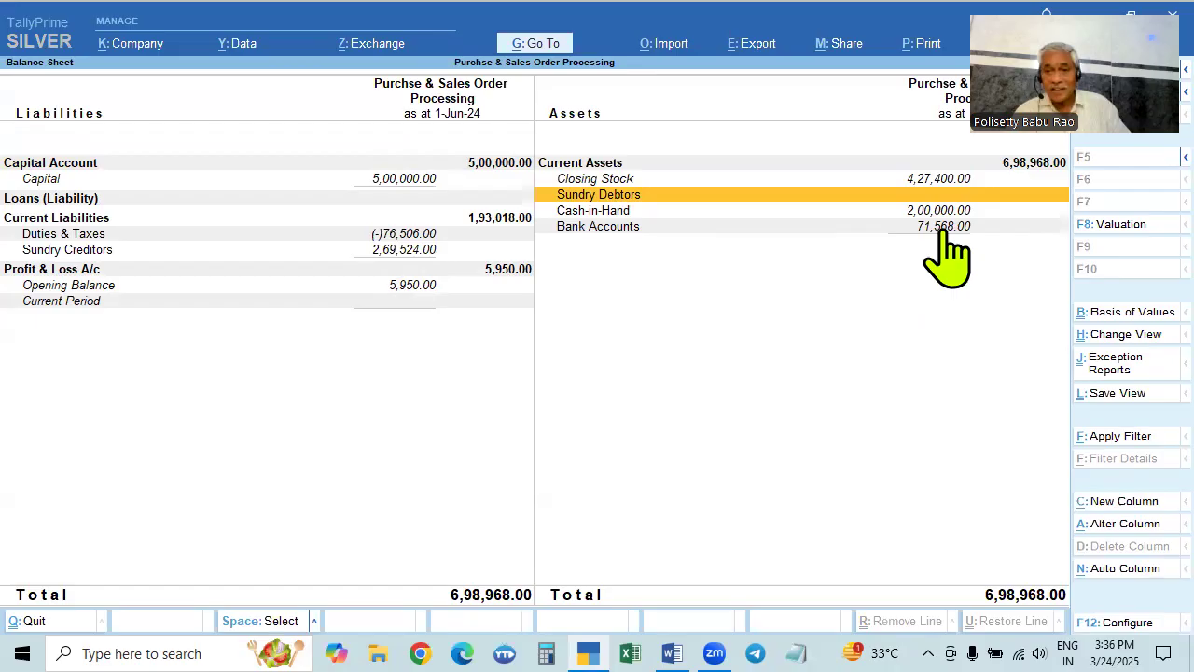
# Step: Close the Balance Sheet and bring up the Inventory Books reports under Display More Reports
pyautogui.press('Escape')
pyautogui.press('Down')
pyautogui.press('Down')
pyautogui.press('Down')
pyautogui.press('Down')
pyautogui.press('Return')
pyautogui.press('Down')
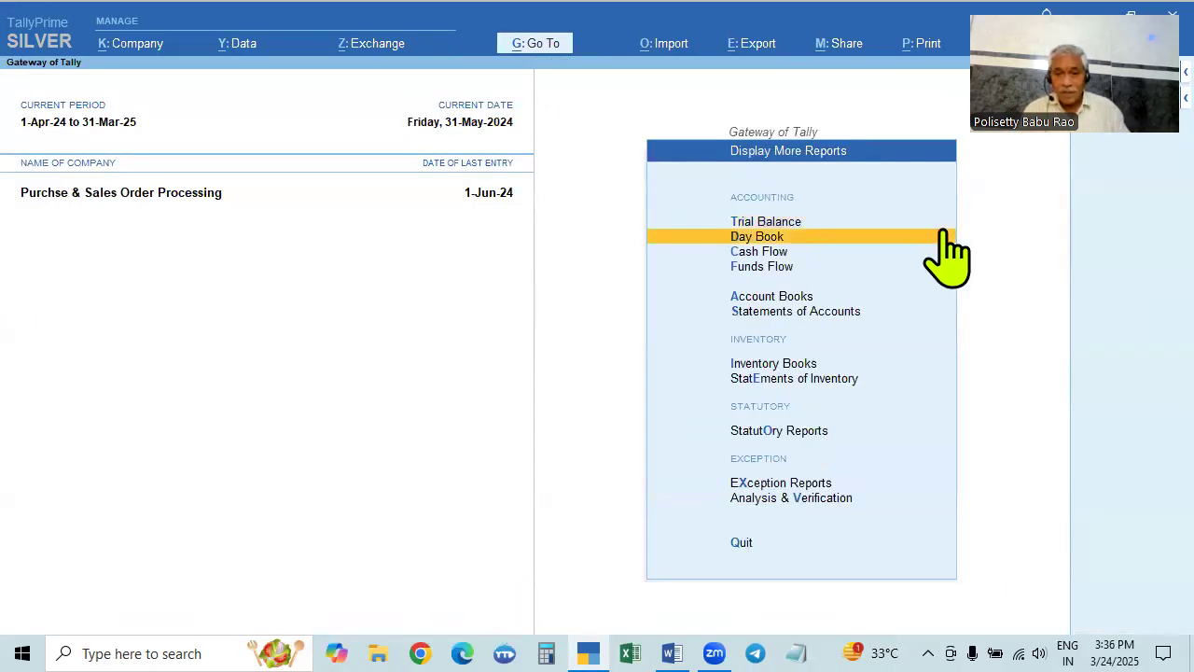
pyautogui.press('Down')
pyautogui.press('Down')
pyautogui.press('Down')
pyautogui.press('Down')
pyautogui.press('Down')
pyautogui.press('Return')
# Step: Examine the May sales order vouchers in the Sales Orders Book and return to the Inventory Books list
pyautogui.press('Down')
pyautogui.press('Down')
pyautogui.press('Down')
pyautogui.press('Down')
pyautogui.press('Down')
pyautogui.press('Up')
pyautogui.press('Return')
pyautogui.press('Up')
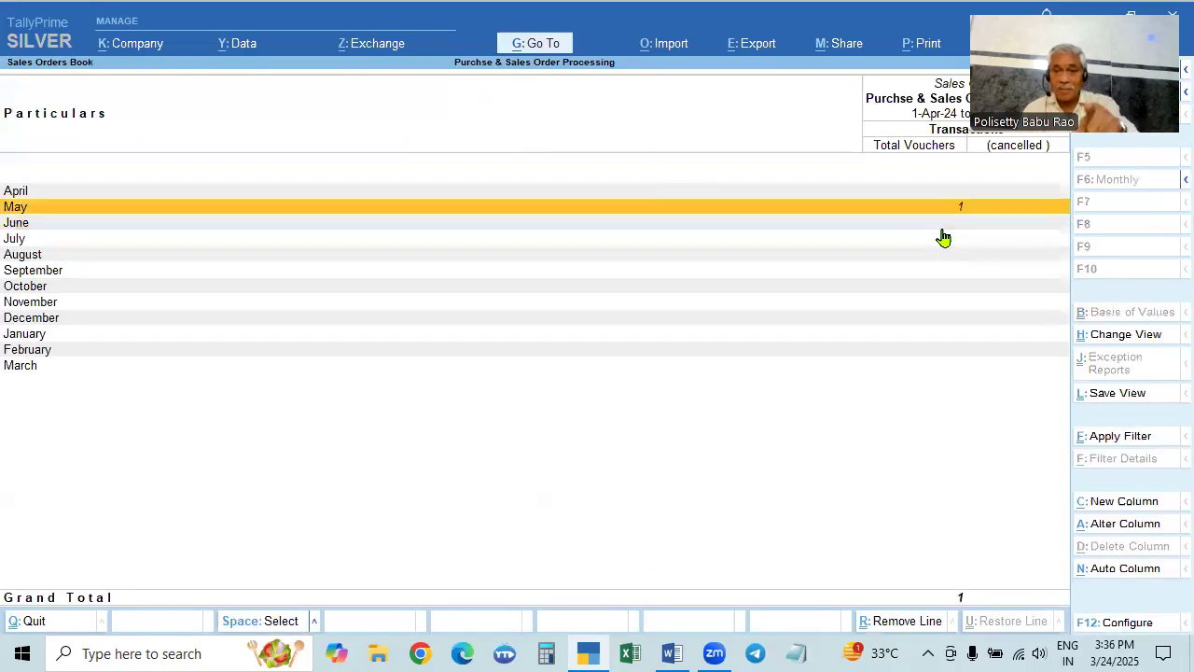
pyautogui.press('Return')
pyautogui.press('Escape')
pyautogui.press('Escape')
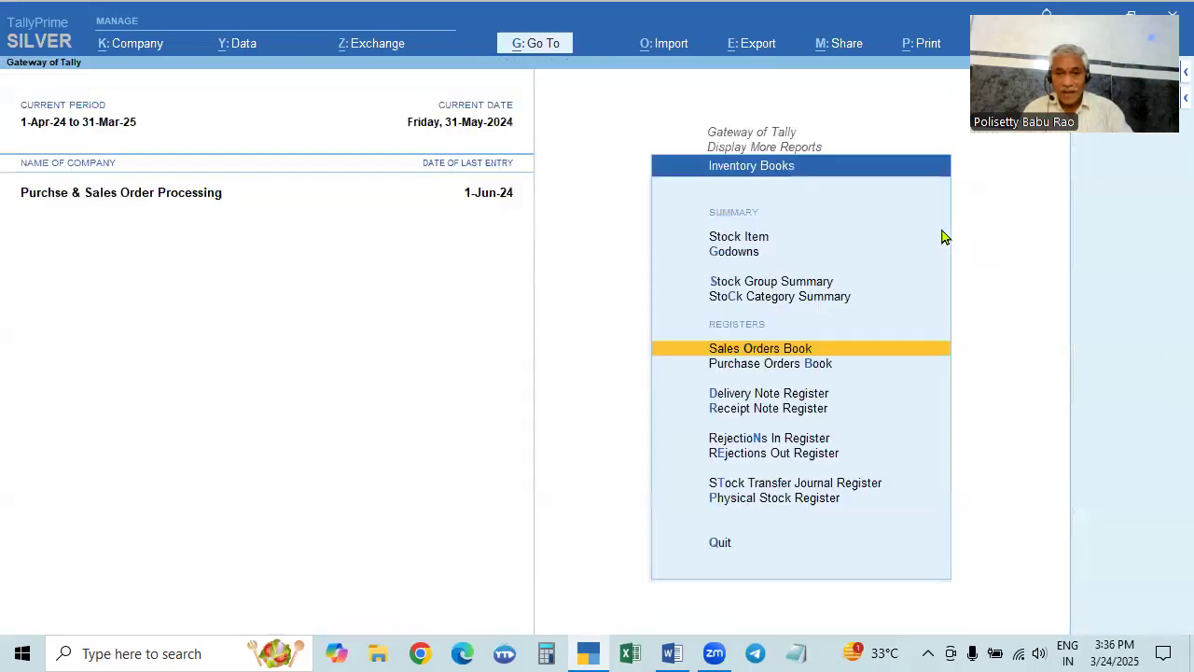
# Step: Examine the May vouchers in the Delivery Note Register and return to the Inventory Books list
pyautogui.press('Down')
pyautogui.press('Down')
pyautogui.press('Down')
pyautogui.press('Up')
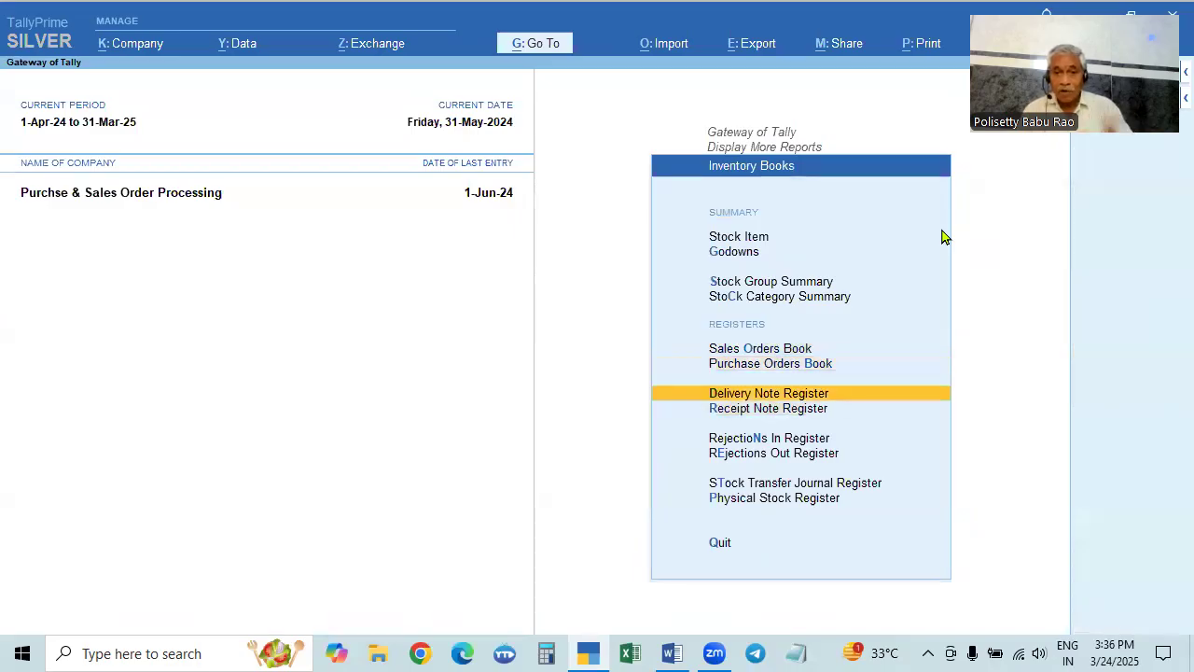
pyautogui.press('Return')
pyautogui.press('Up')
pyautogui.press('Return')
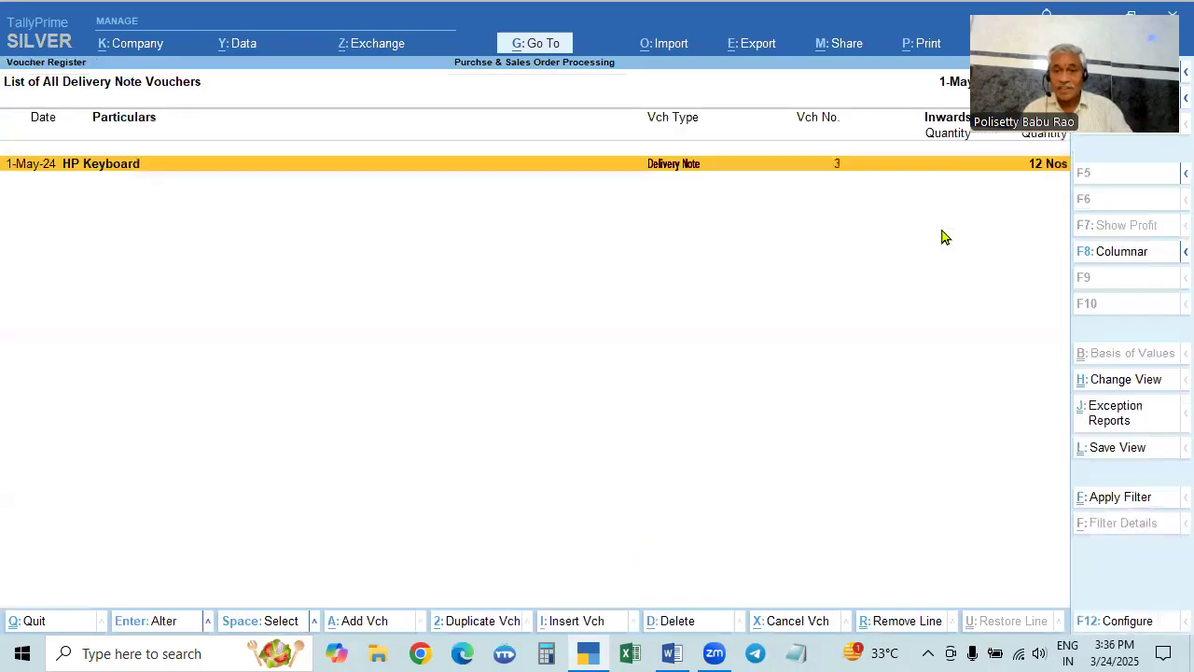
pyautogui.press('Escape')
pyautogui.press('Escape')
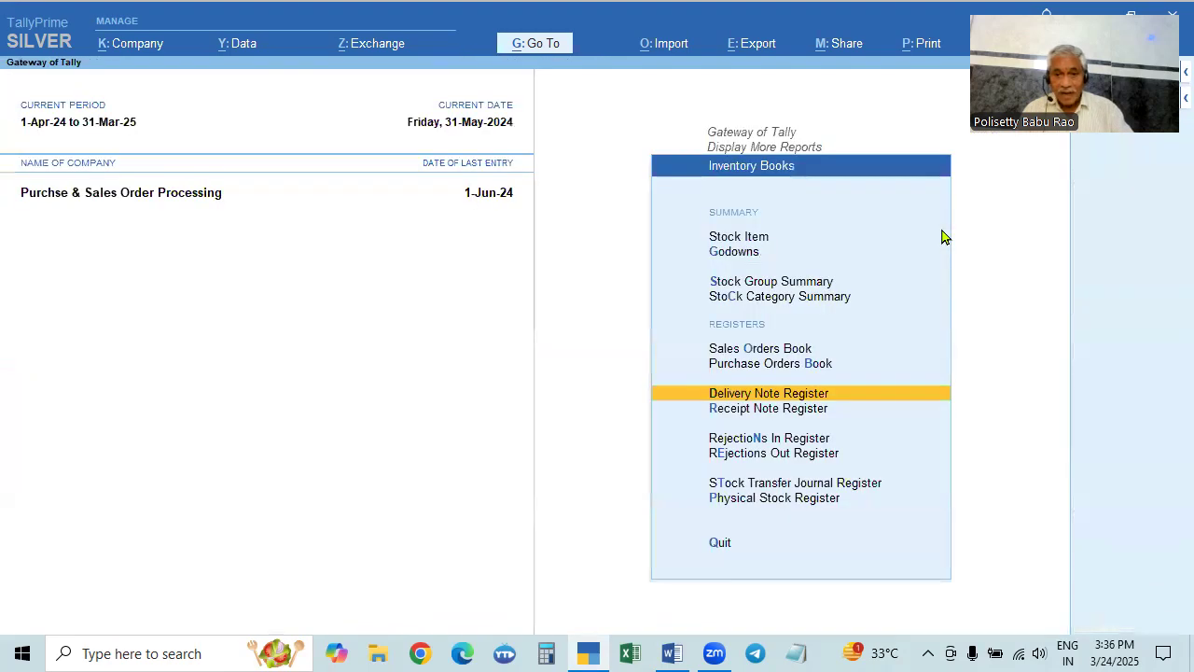
# Step: Inspect the HP Keyboard voucher listed for May in the Rejections In Register and close it without changes
pyautogui.press('Down')
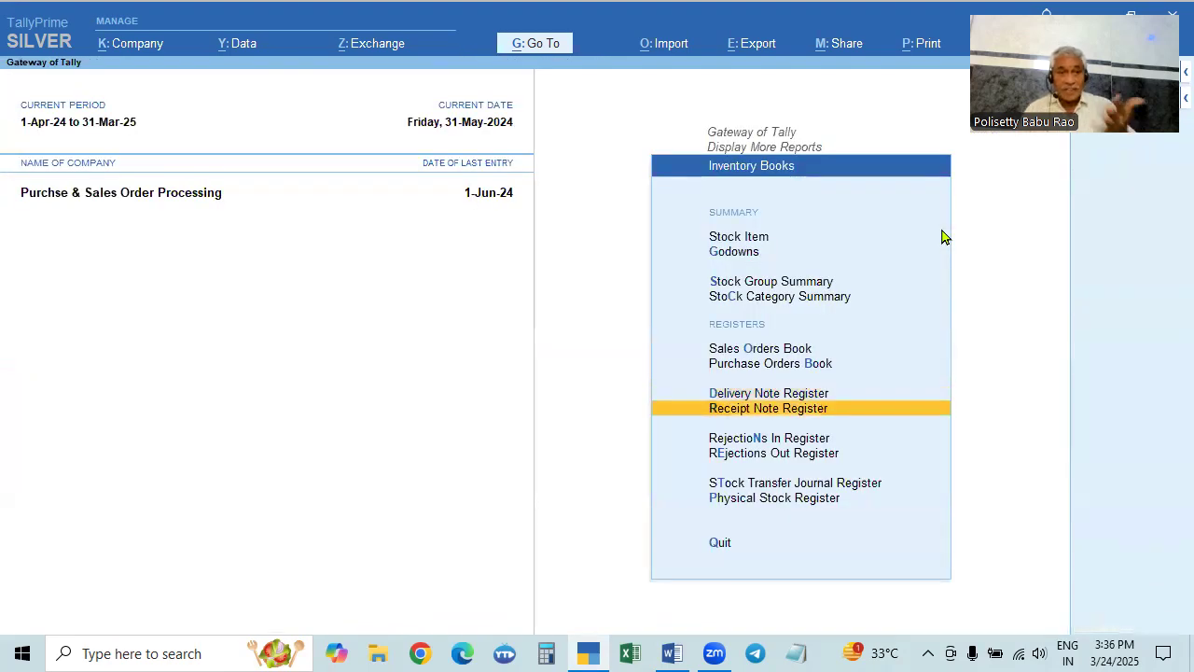
pyautogui.press('Down')
pyautogui.press('Down')
pyautogui.press('Up')
pyautogui.press('Return')
pyautogui.press('Up')
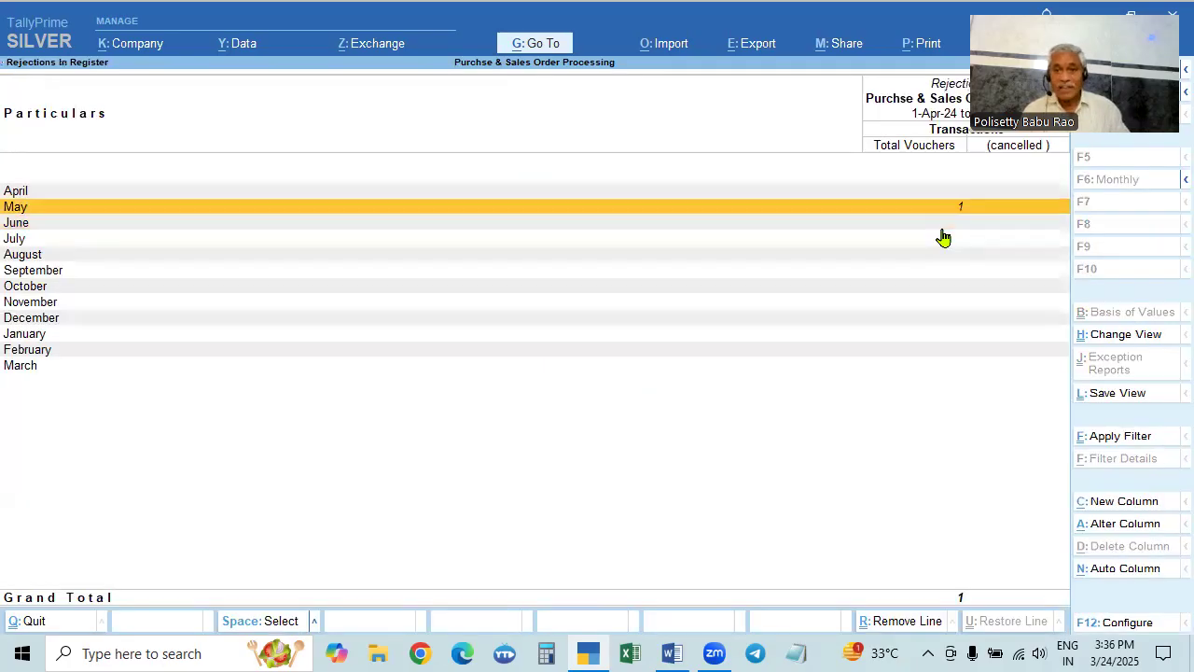
pyautogui.press('Return')
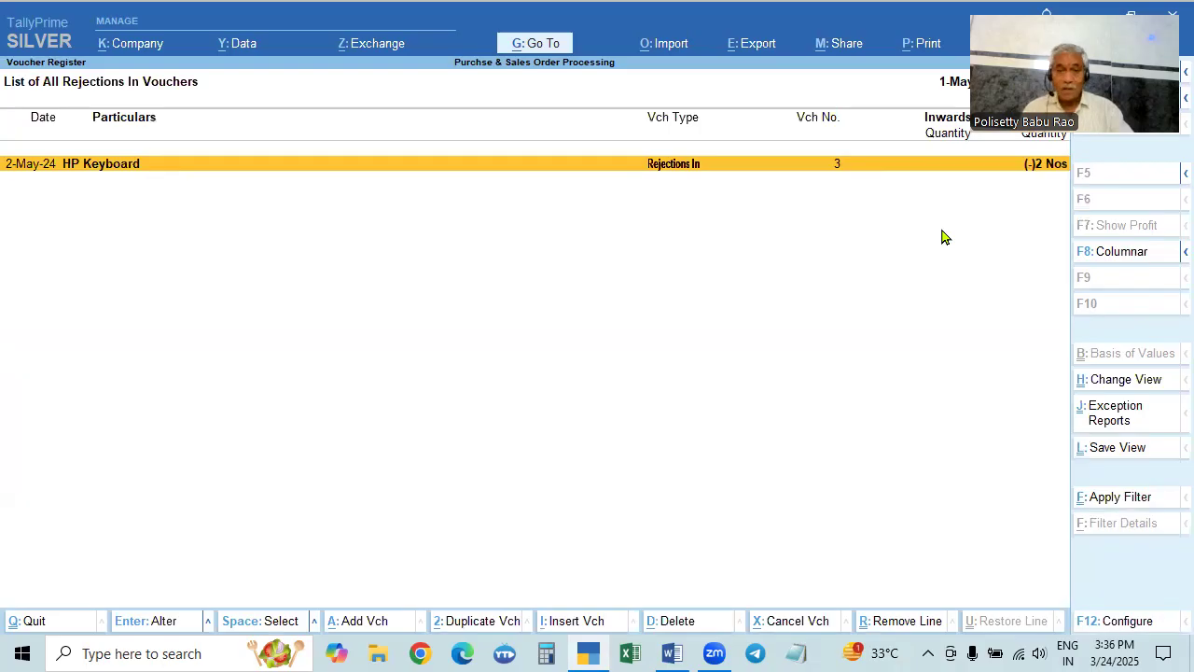
pyautogui.press('Return')
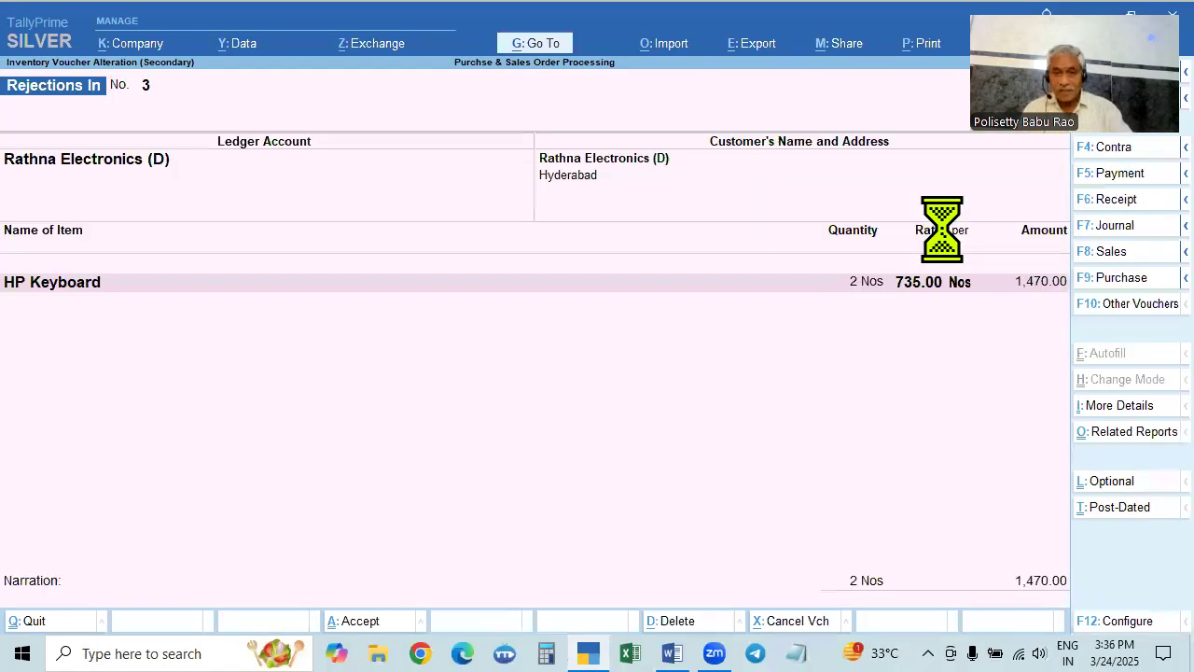
pyautogui.press('Escape')
pyautogui.press('Escape')
pyautogui.press('Escape')
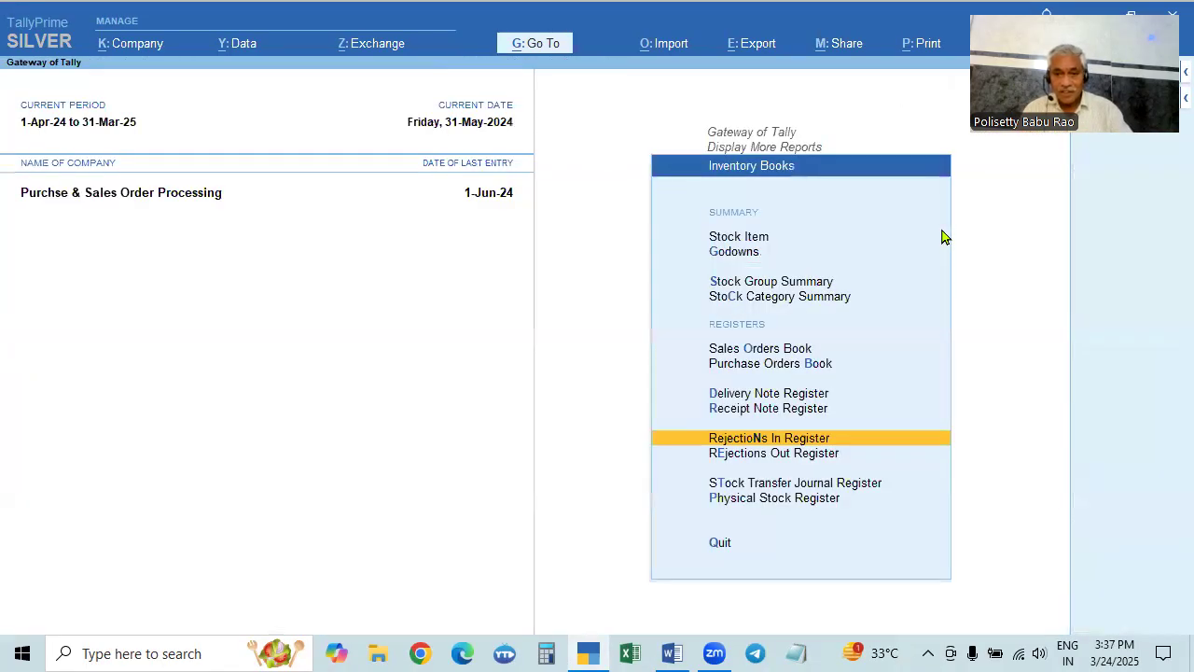
# Step: Leave Inventory Books and bring up Sales Order Outstandings from the Statements of Inventory
pyautogui.press('Escape')
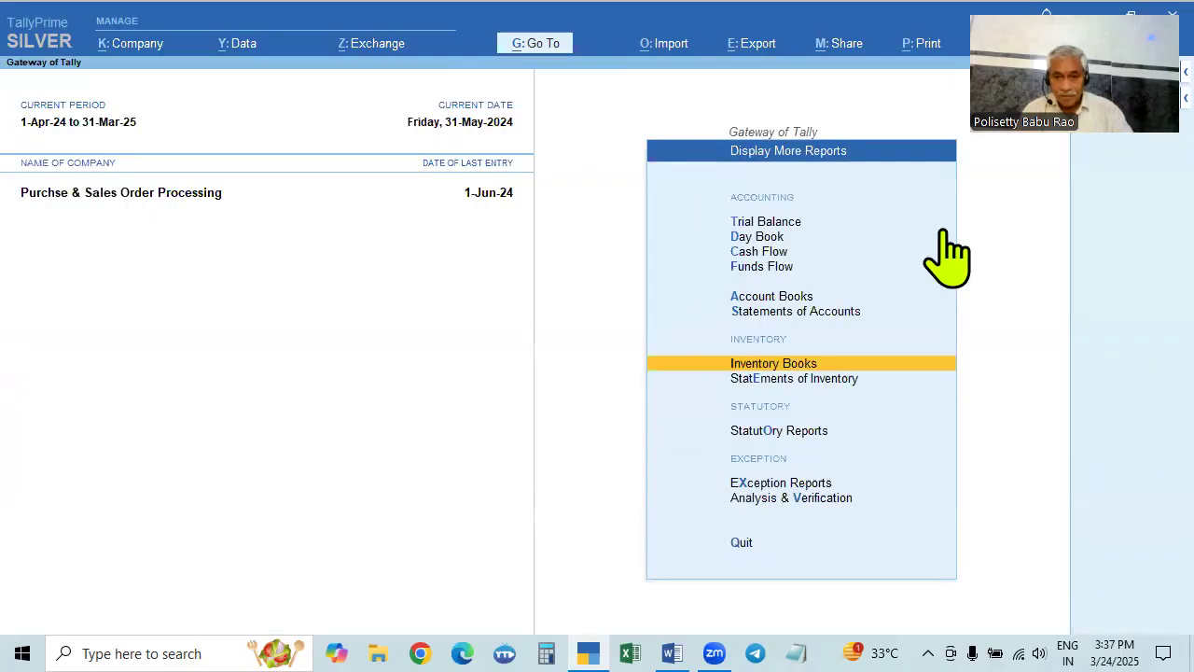
pyautogui.press('Down')
pyautogui.press('Return')
pyautogui.press('Down')
pyautogui.press('Down')
pyautogui.press('Down')
pyautogui.press('Down')
pyautogui.press('Down')
pyautogui.press('Down')
pyautogui.press('Up')
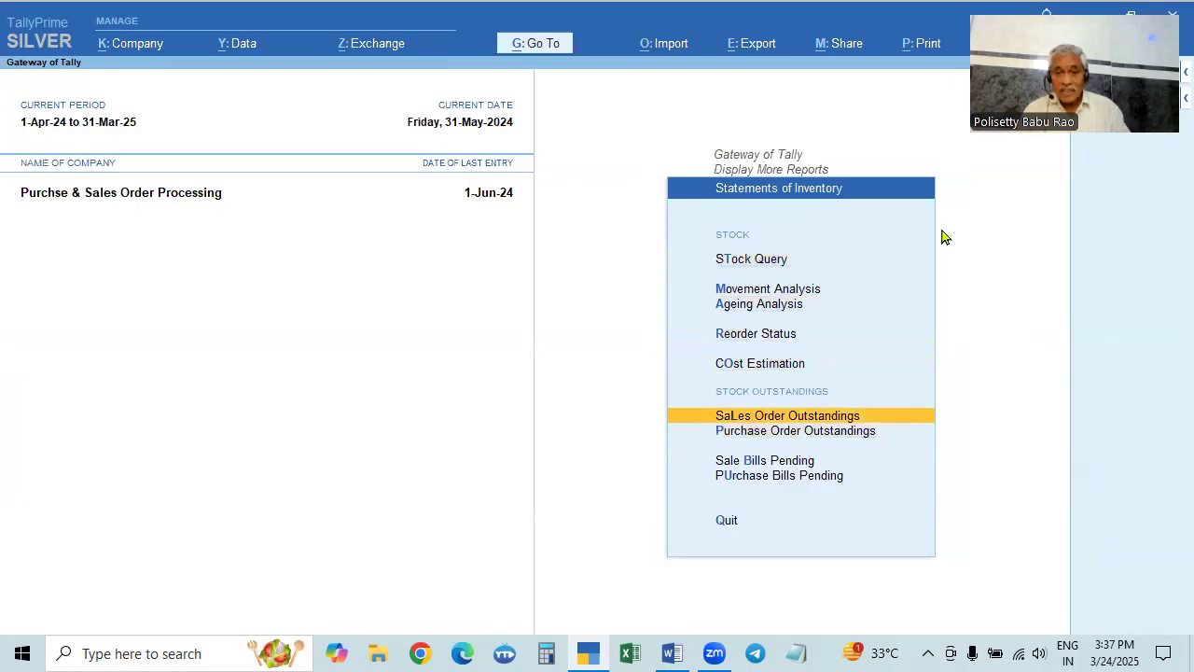
pyautogui.press('Return')
# Step: Show the ledger-wise sales order outstandings for Rathna Electronics
pyautogui.press('Down')
pyautogui.press('Down')
pyautogui.press('Down')
pyautogui.press('Down')
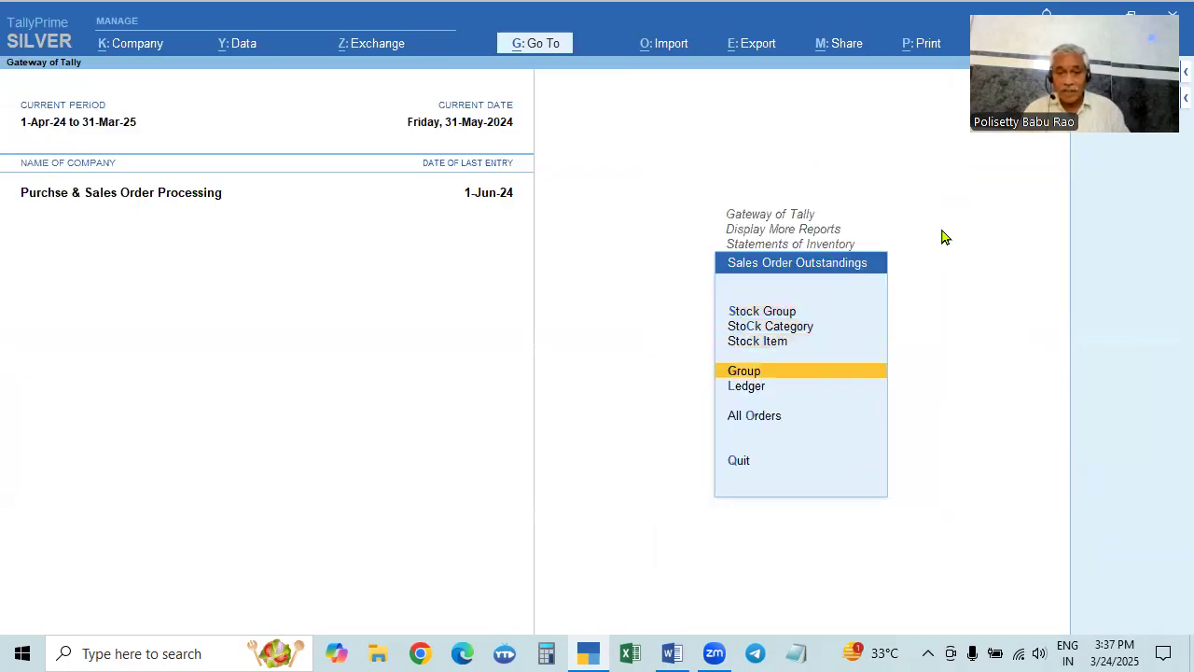
pyautogui.press('Return')
pyautogui.press('Down')
pyautogui.press('Down')
pyautogui.press('Down')
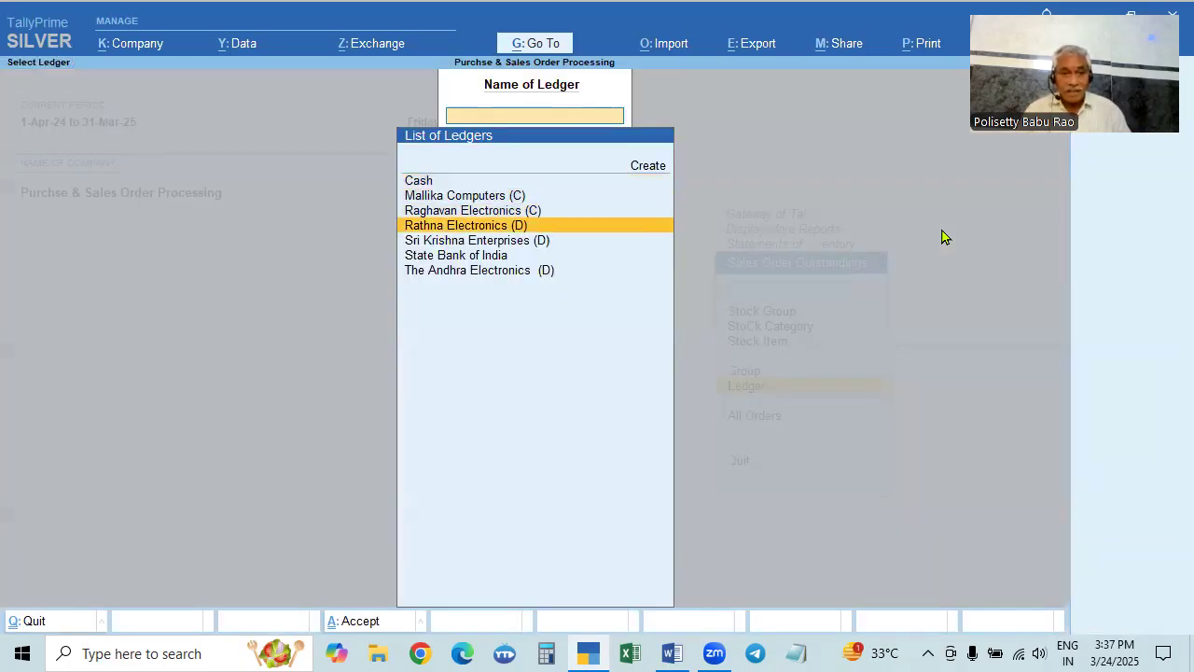
pyautogui.press('Return')
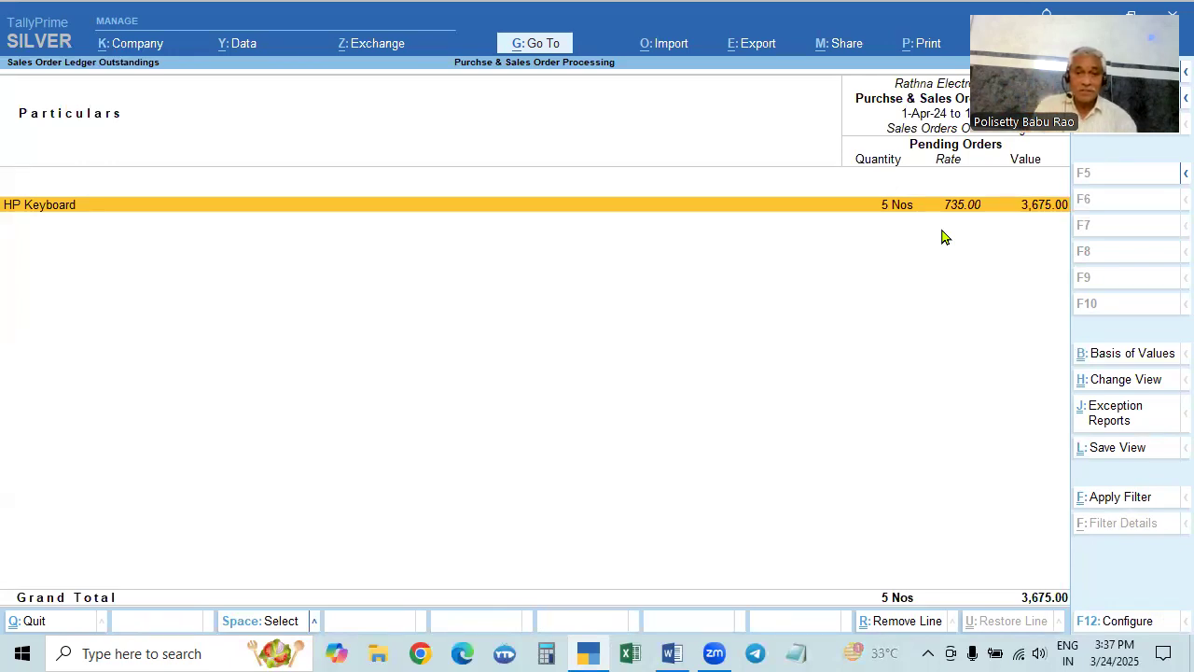
# Step: Drill into the pending HP Keyboard order of Rathna Electronics, then back out to the ledger selection
pyautogui.press('Return')
pyautogui.press('Escape')
pyautogui.press('Escape')
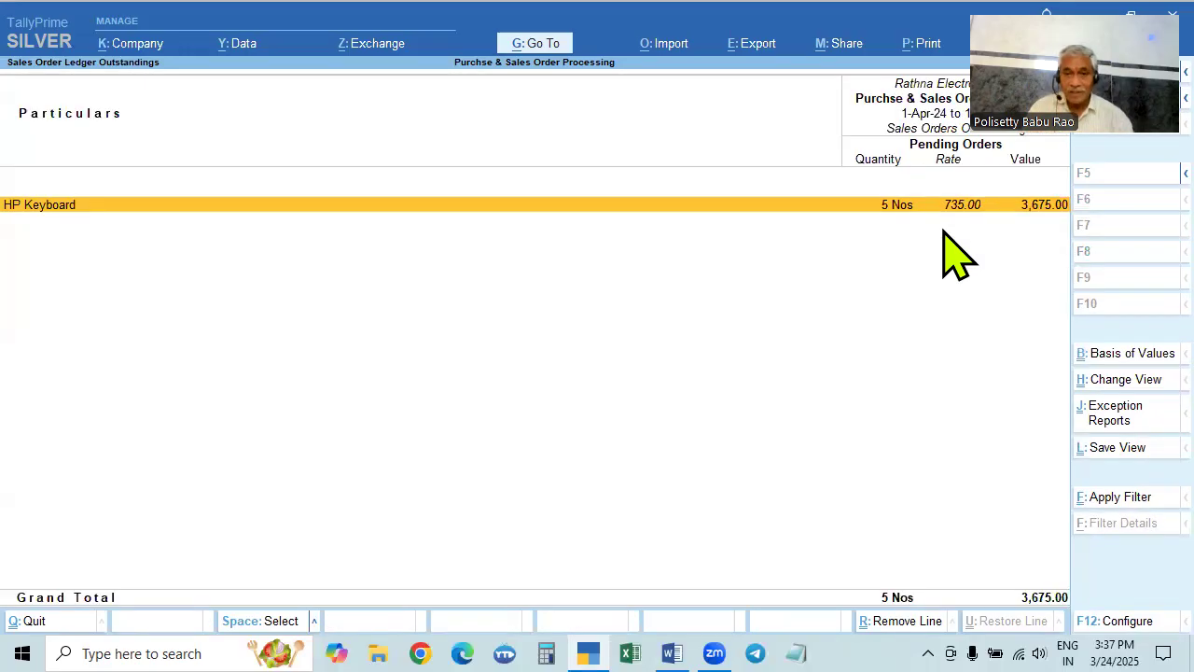
pyautogui.press('Escape')
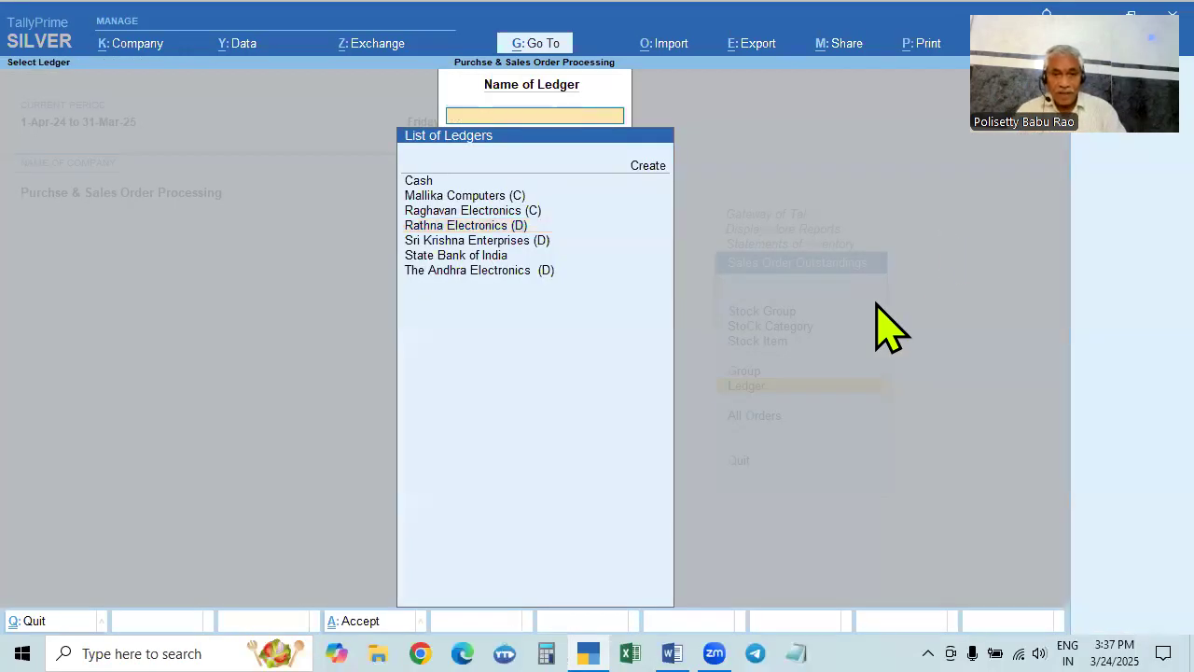
pyautogui.click(642, 413)
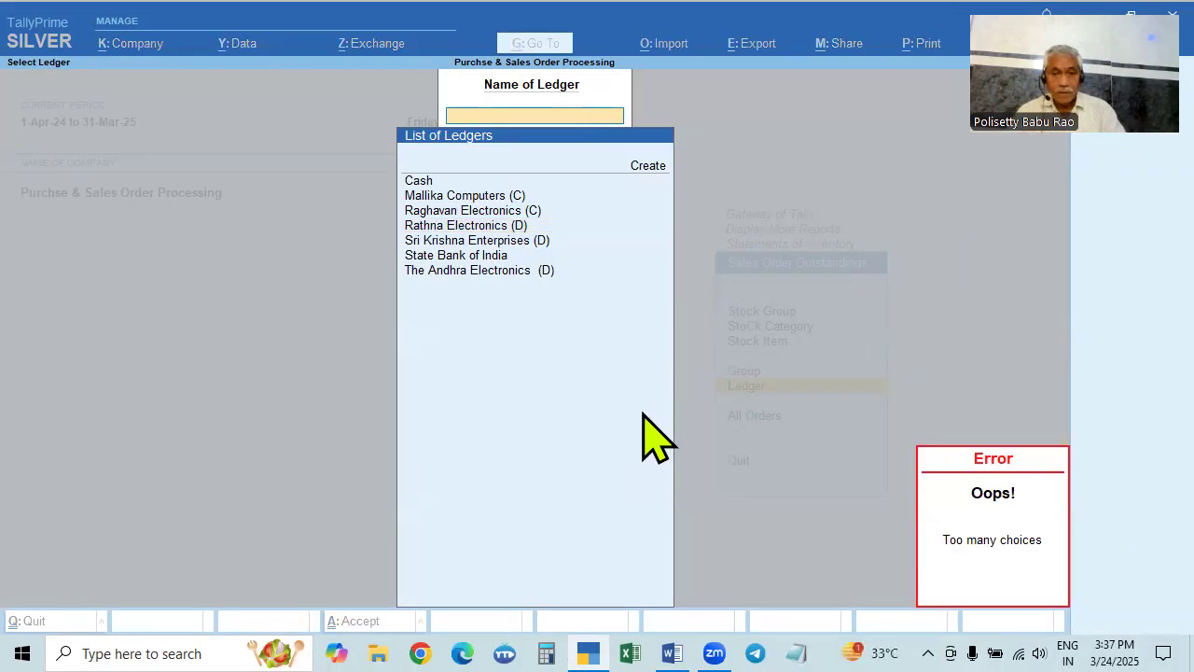
# Step: Switch to the Word assignment and compare the HP keyboard quantities in the sales order, delivery note and rejections in sections
pyautogui.hotkey('alt', 'Tab')
pyautogui.scroll(5, 560, 389)
pyautogui.scroll(-1, 562, 374)
pyautogui.write('2 Pcs')
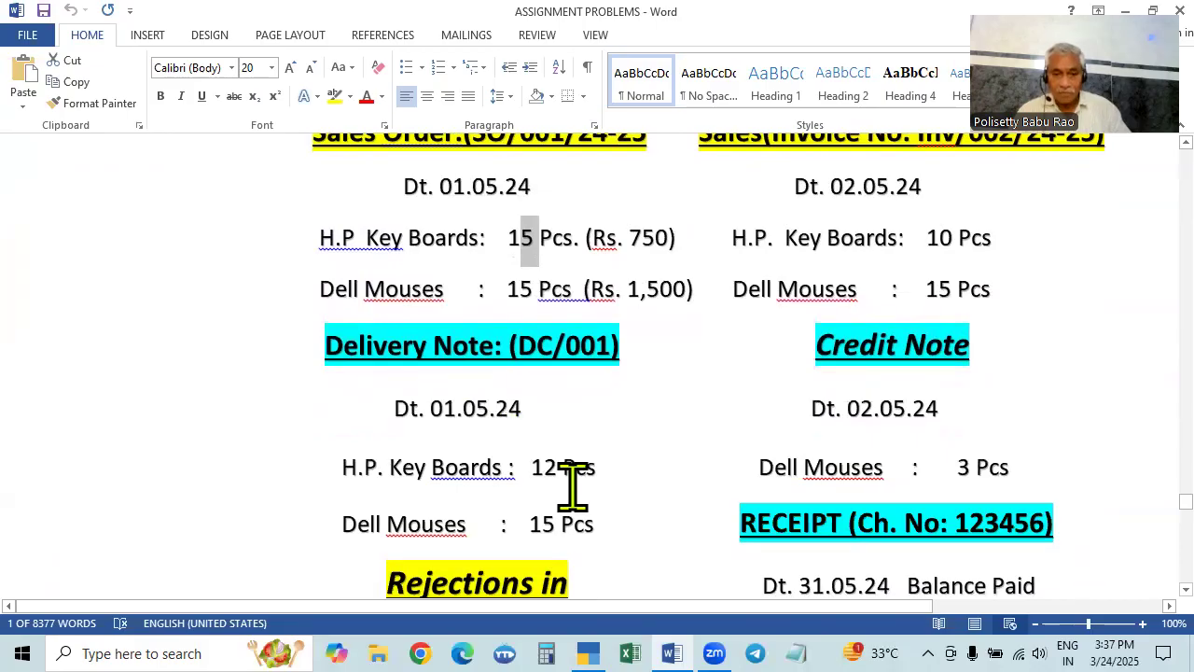
pyautogui.scroll(-1, 597, 405)
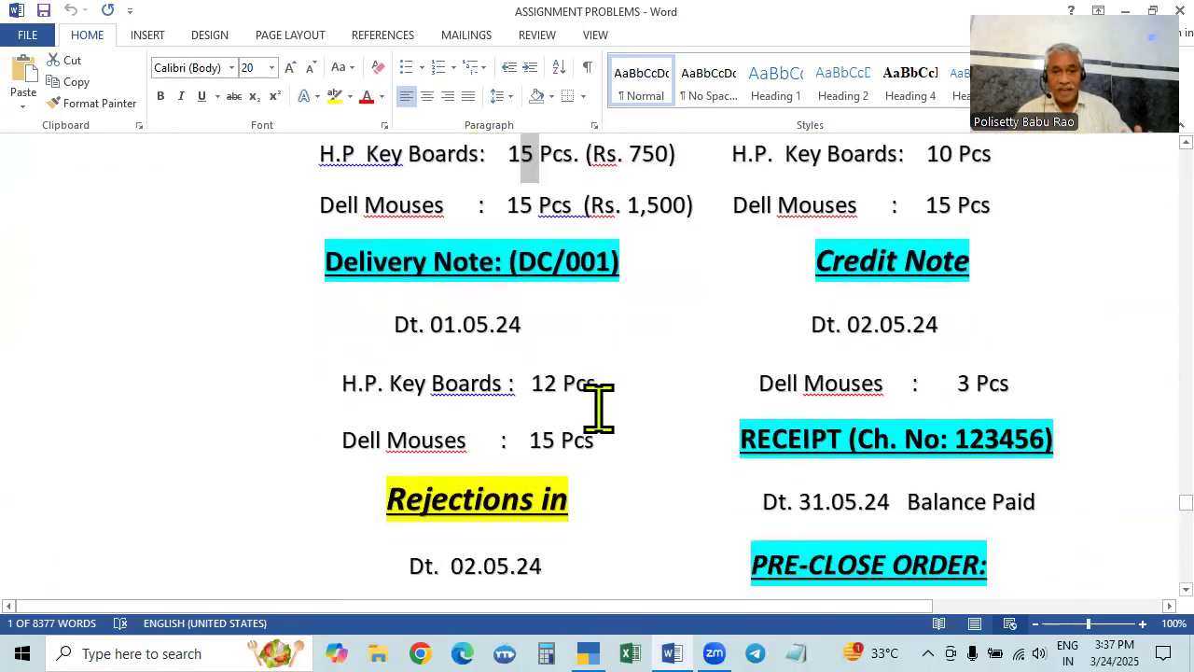
# Step: Review the delivery note, rejections in and pre-close order details in the Word assignment
pyautogui.scroll(1, 802, 406)
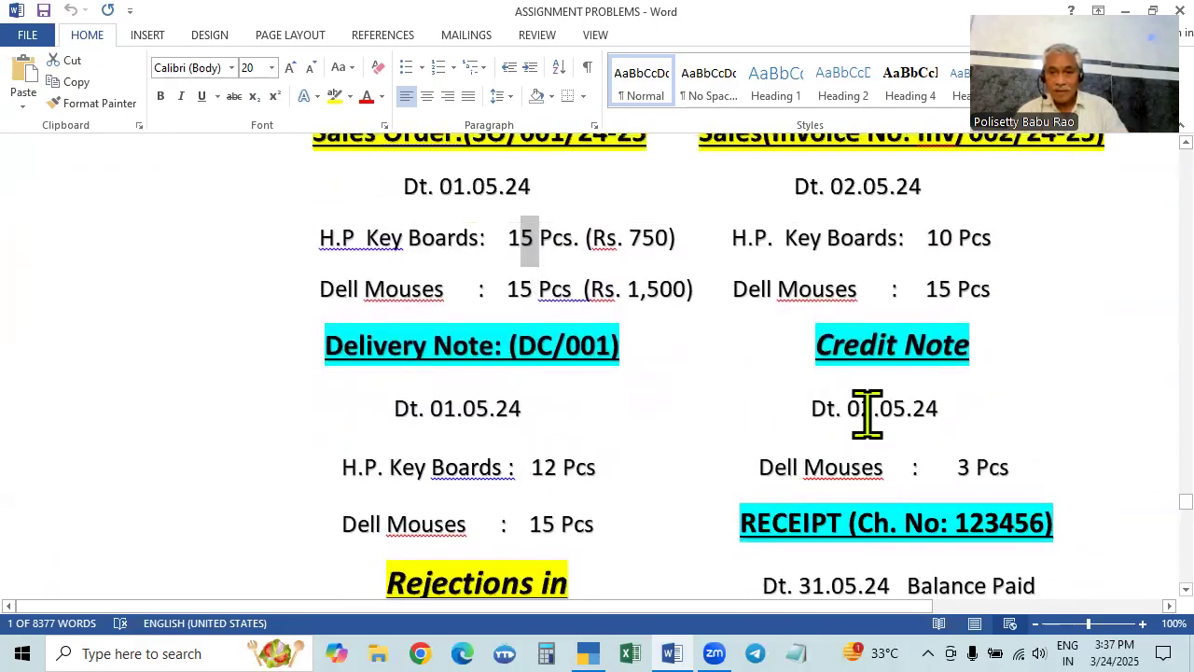
pyautogui.scroll(-3, 867, 413)
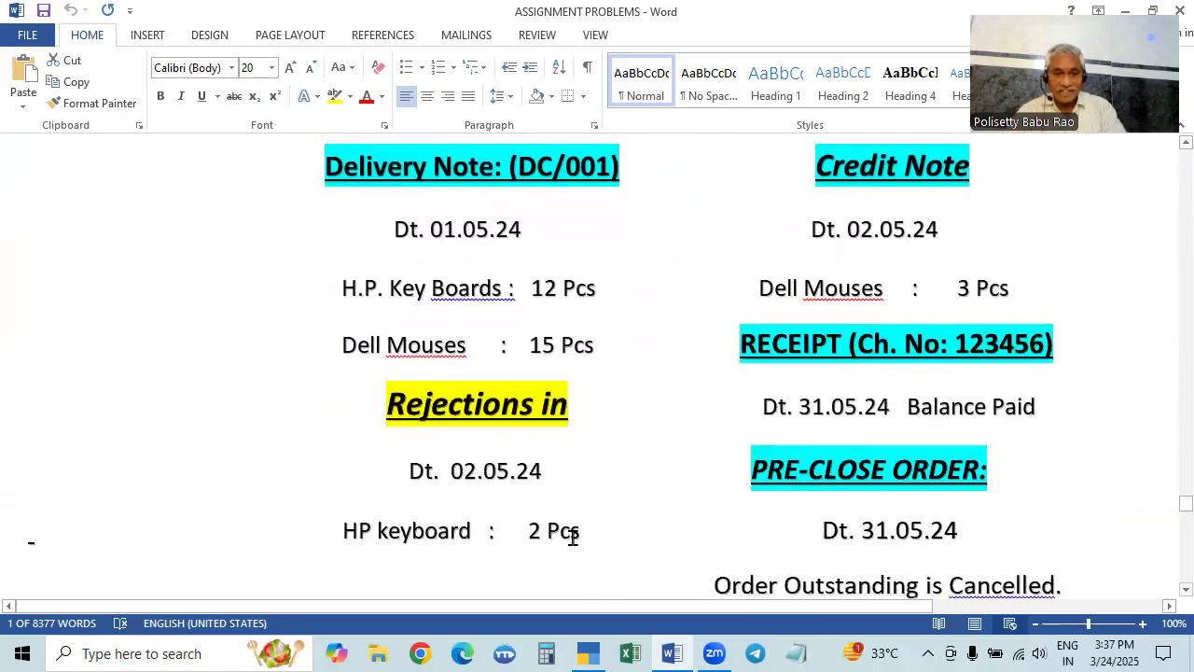
pyautogui.scroll(3, 572, 536)
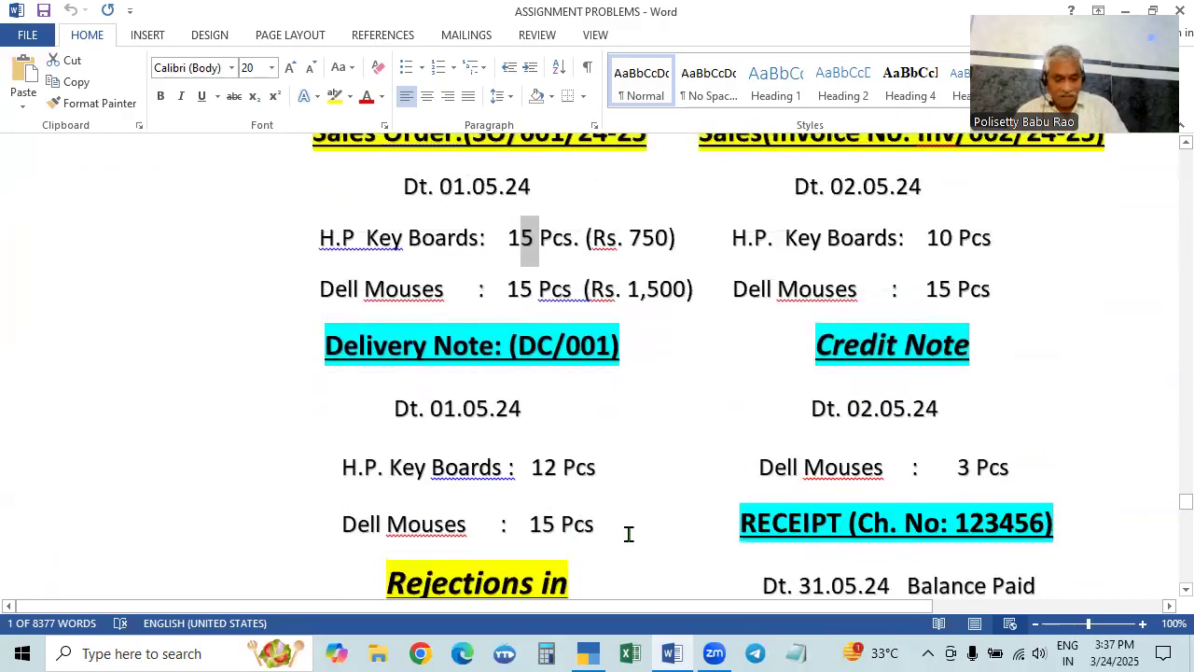
# Step: Switch back to TallyPrime, leave the ledger selection and show the outstandings for all sales orders
pyautogui.hotkey('alt', 'Tab')
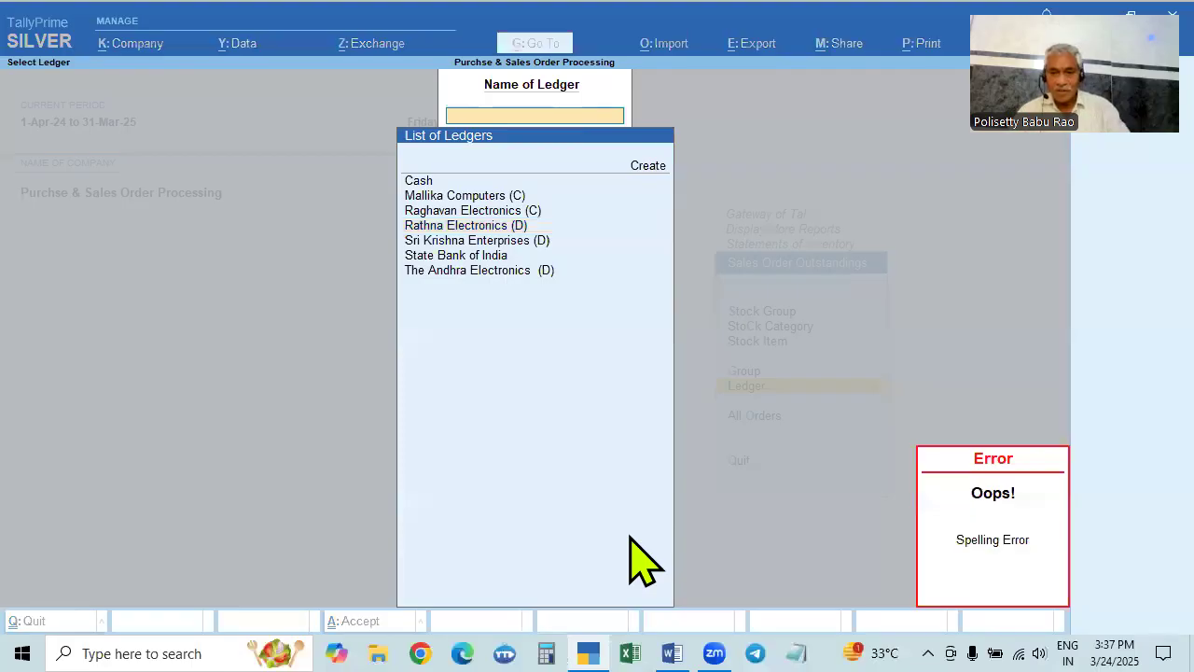
pyautogui.press('Escape')
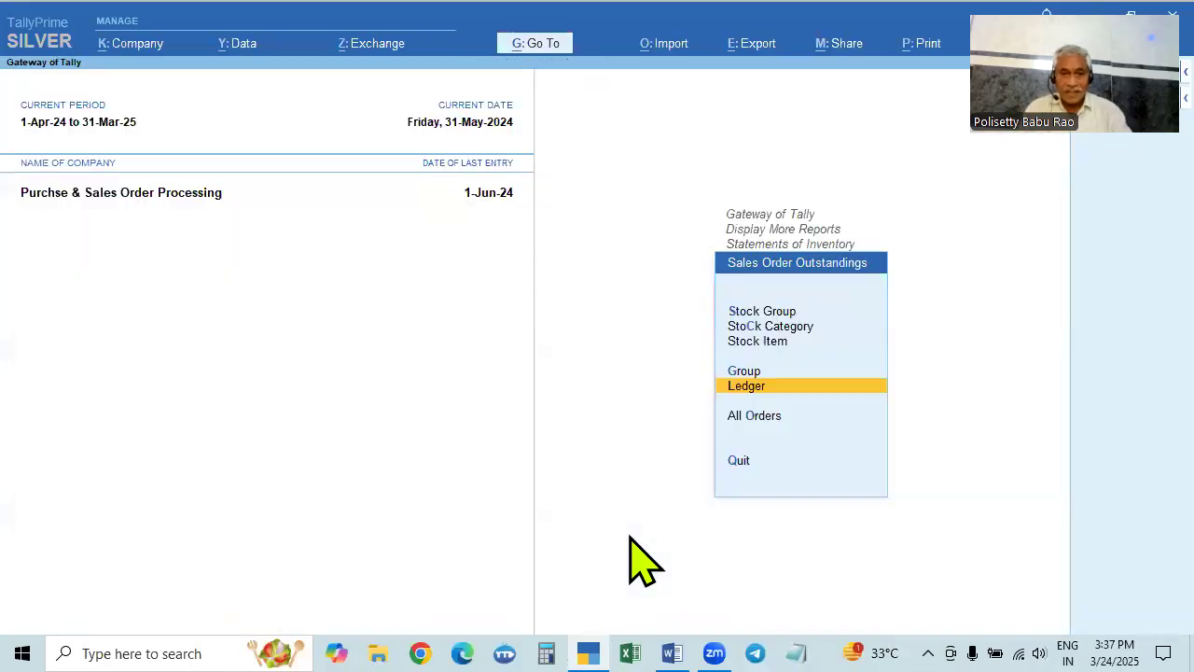
pyautogui.press('Down')
pyautogui.press('Return')
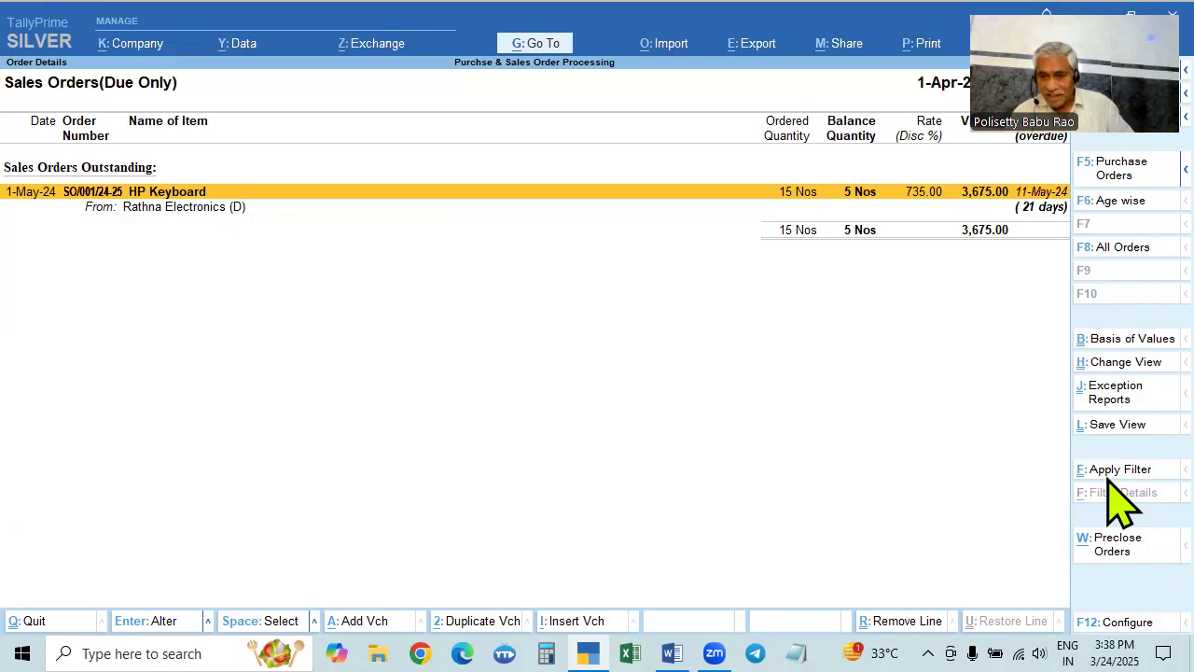
pyautogui.press('alt')
pyautogui.click(1087, 546)
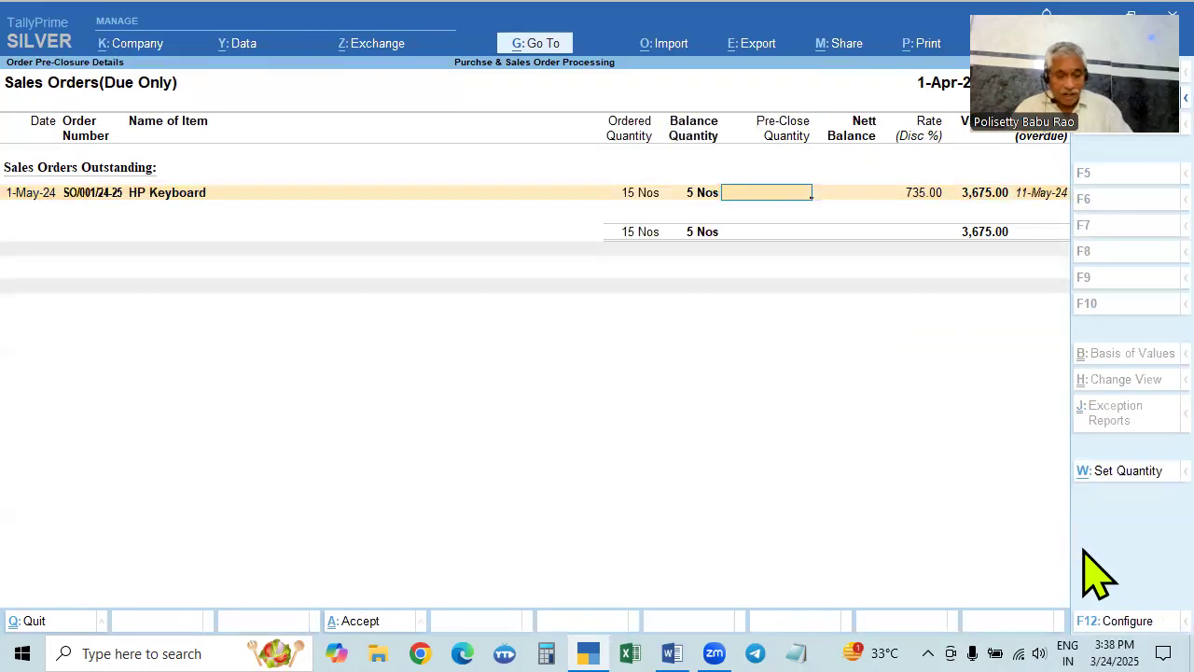
pyautogui.press('Escape')
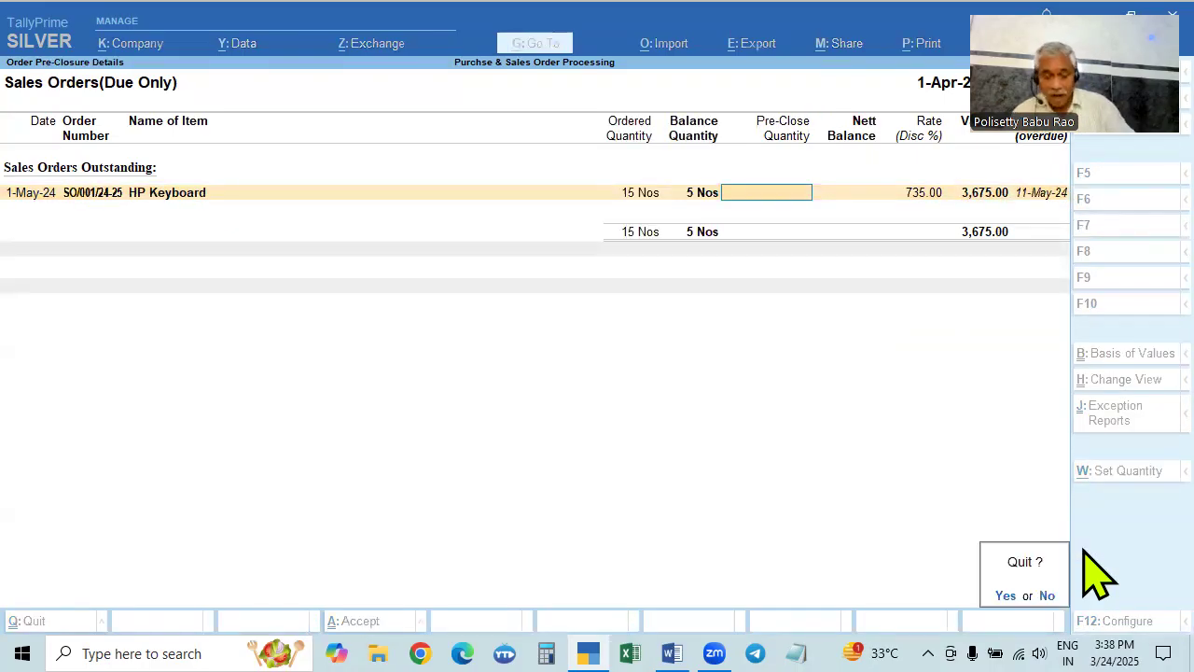
pyautogui.press('Return')
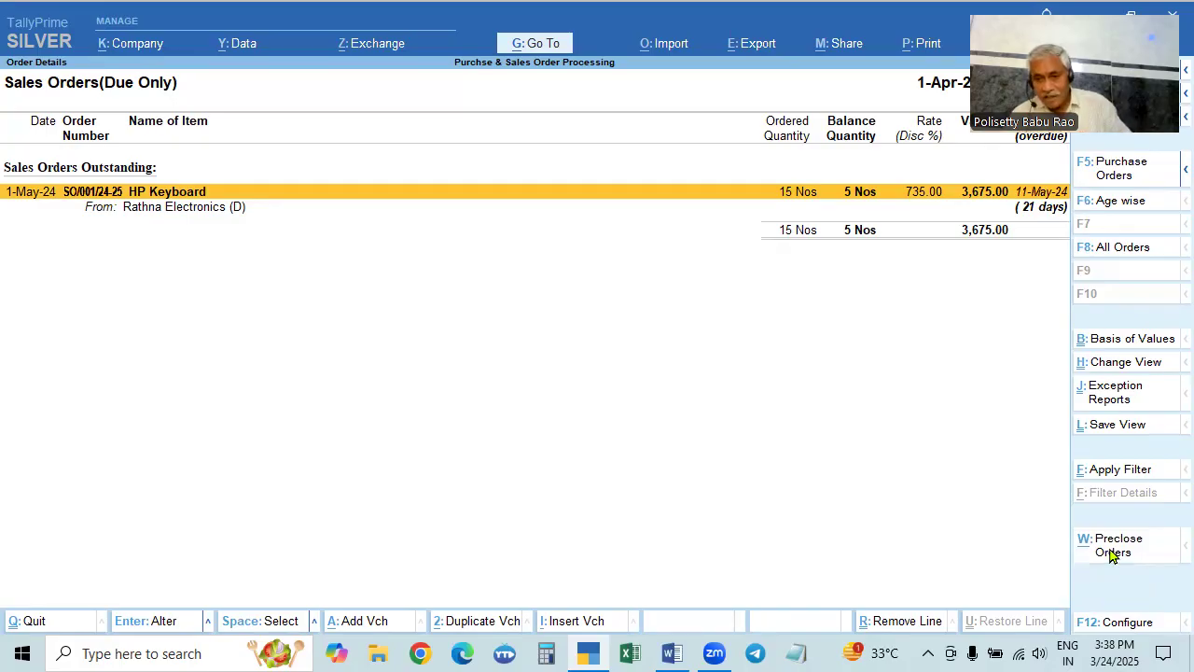
# Step: Try to pre-close 5 Nos of Rathna Electronics' outstanding HP Keyboard order
pyautogui.click(1112, 548)
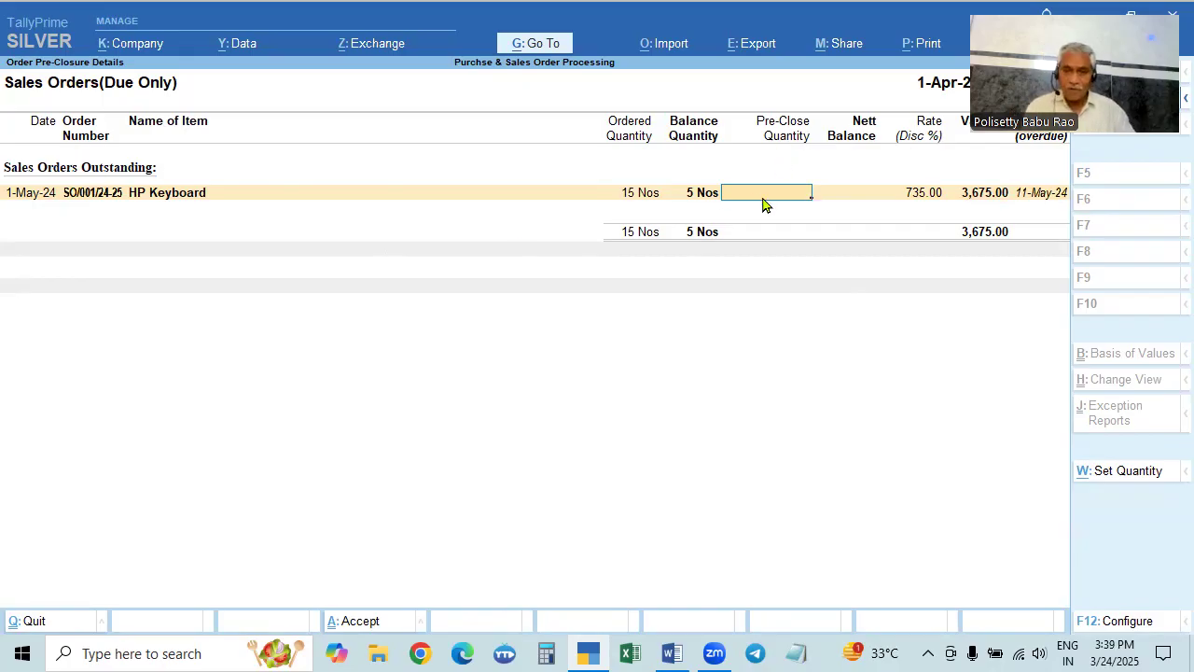
pyautogui.write('5')
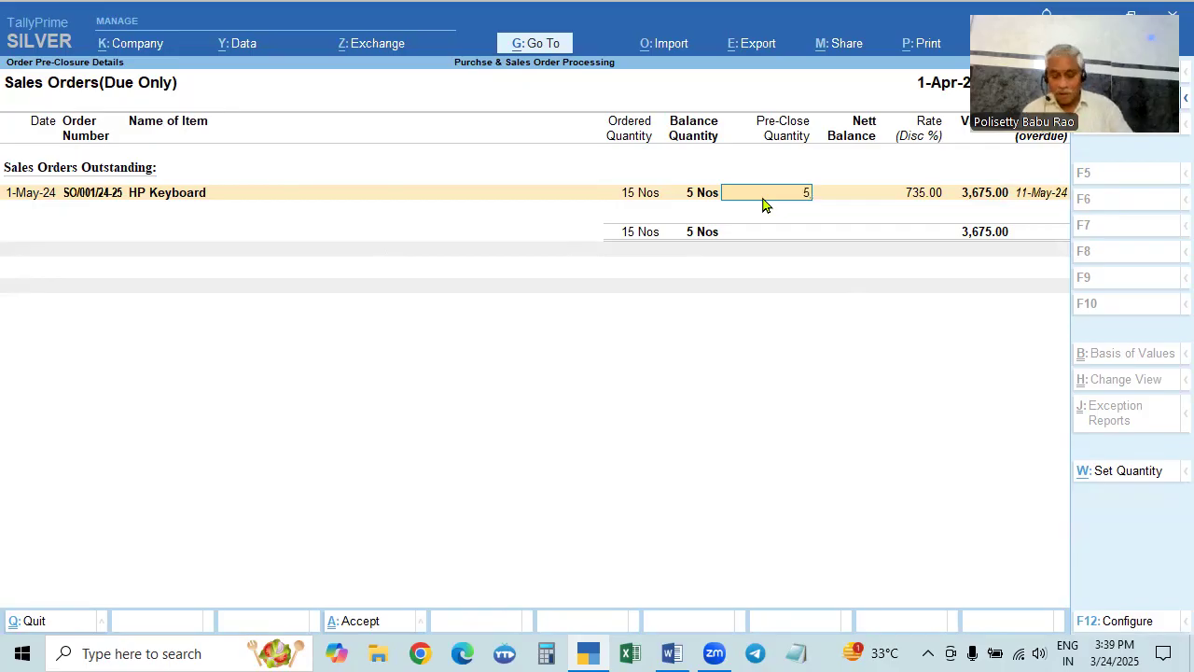
pyautogui.press('BackSpace')
pyautogui.write('2')
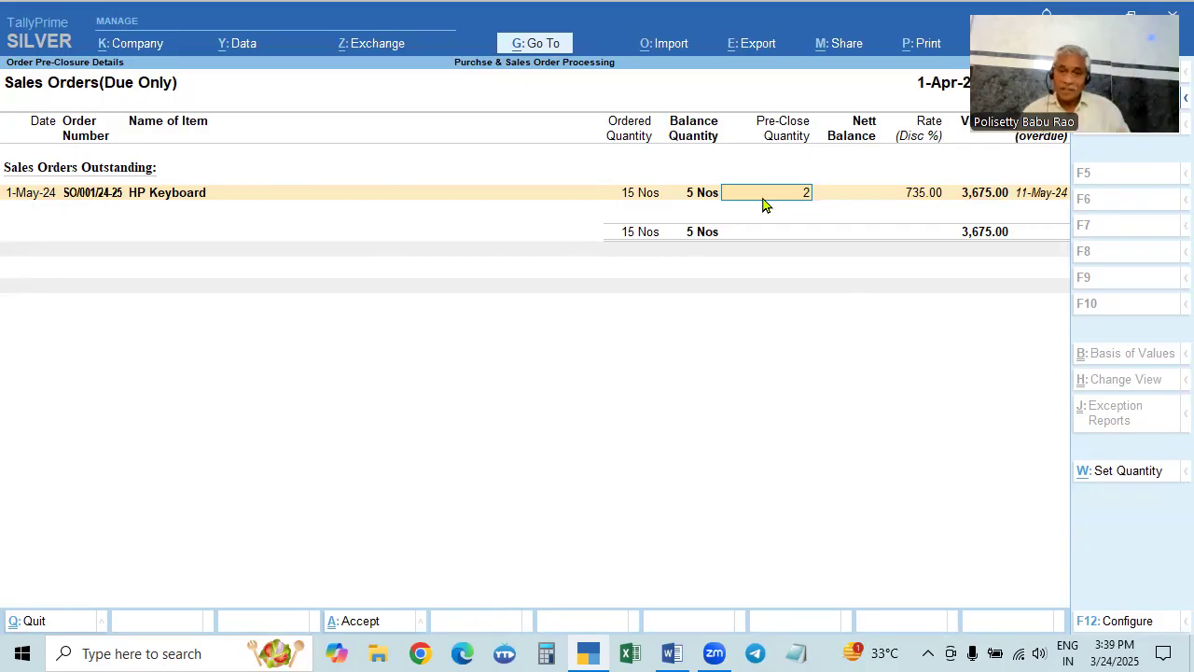
pyautogui.press('BackSpace')
pyautogui.write('5')
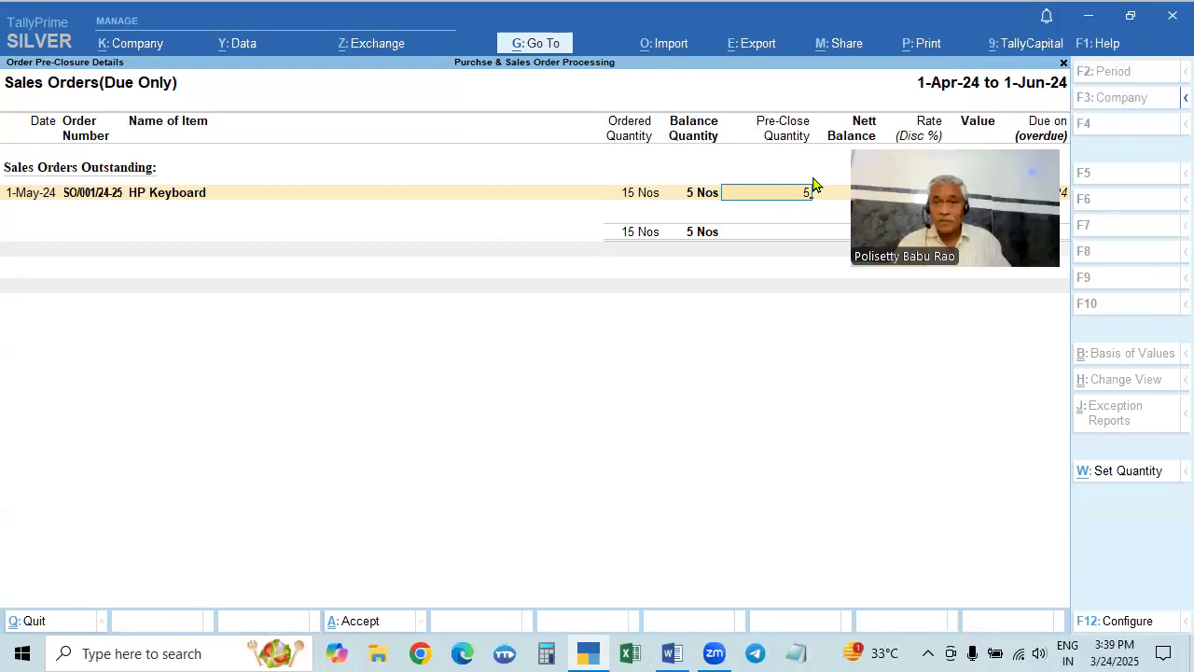
pyautogui.press('Return')
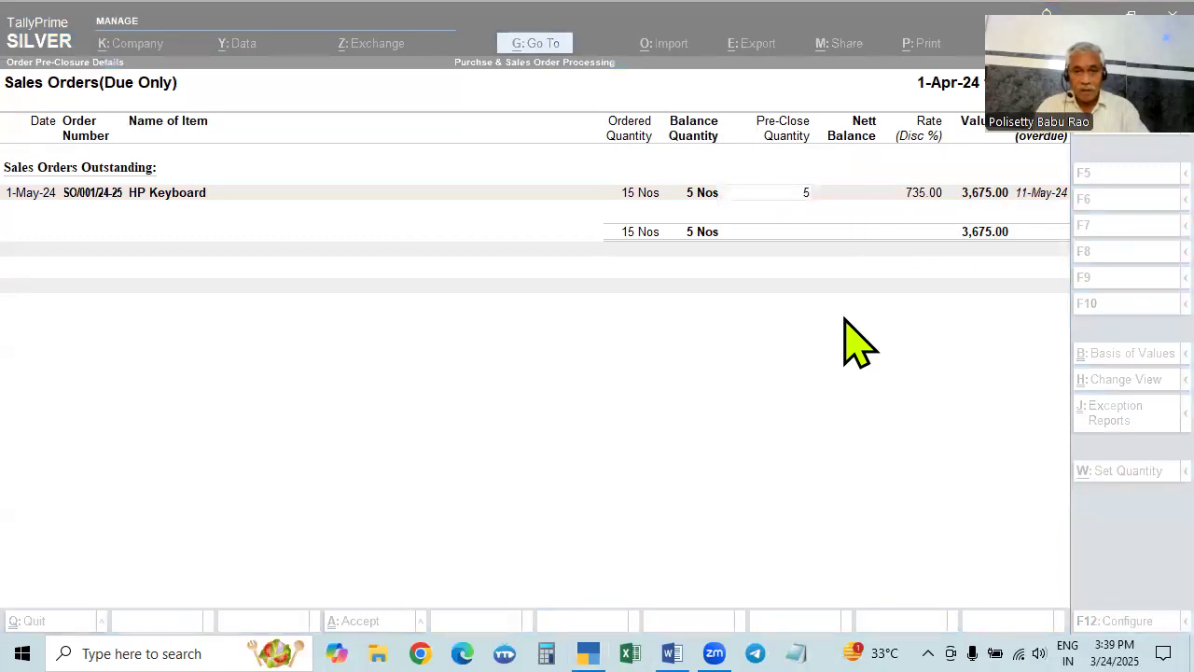
pyautogui.click(843, 319)
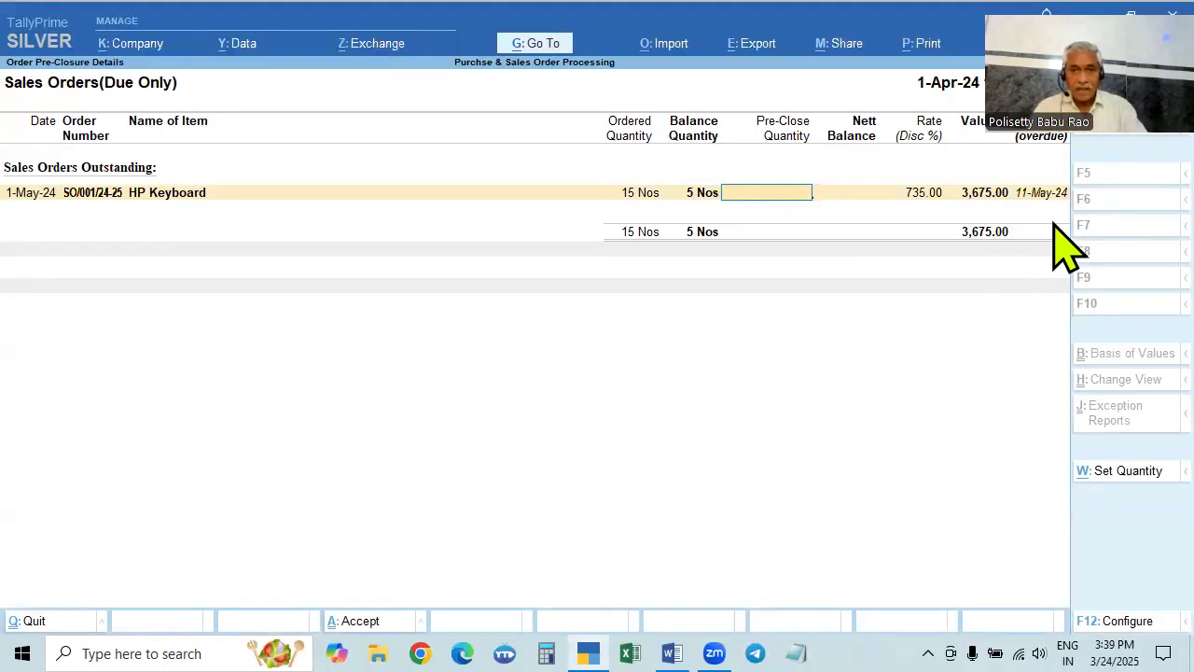
pyautogui.hotkey('ctrl', 'a')
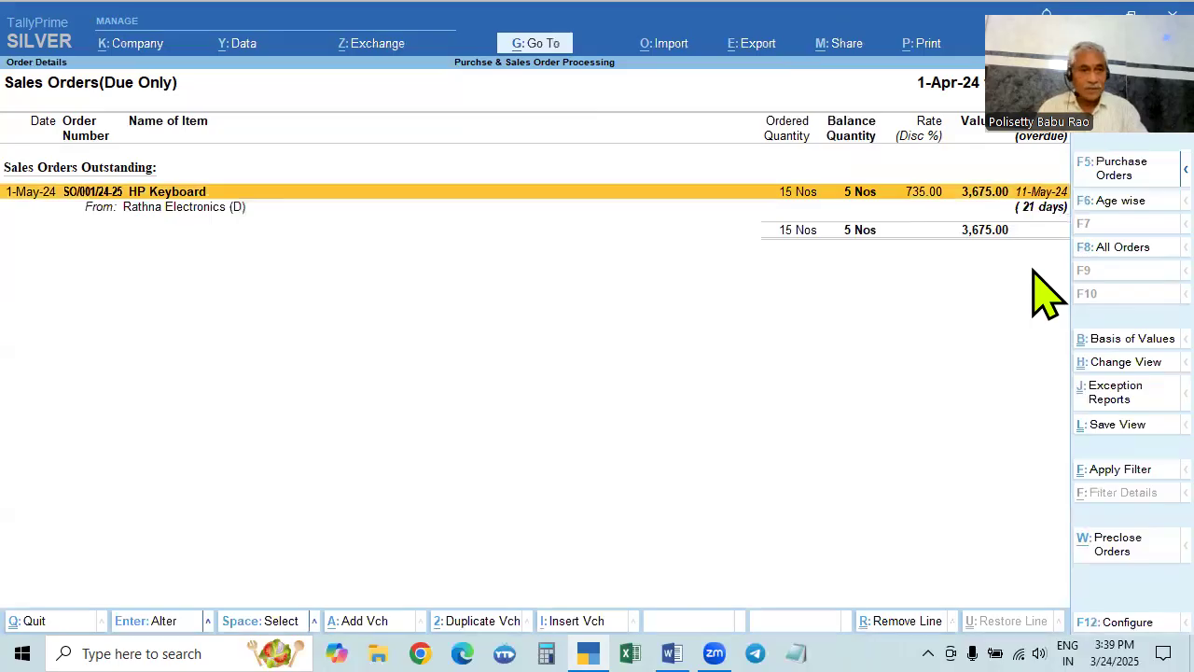
pyautogui.press('F3')
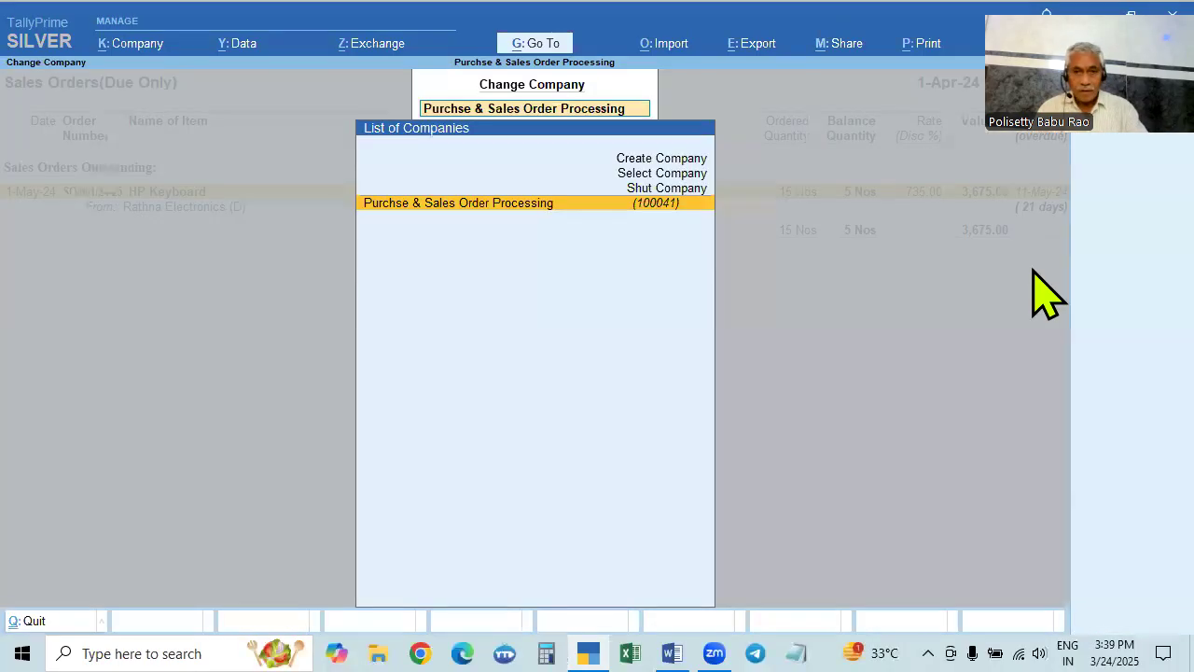
pyautogui.press('BackSpace')
pyautogui.press('Escape')
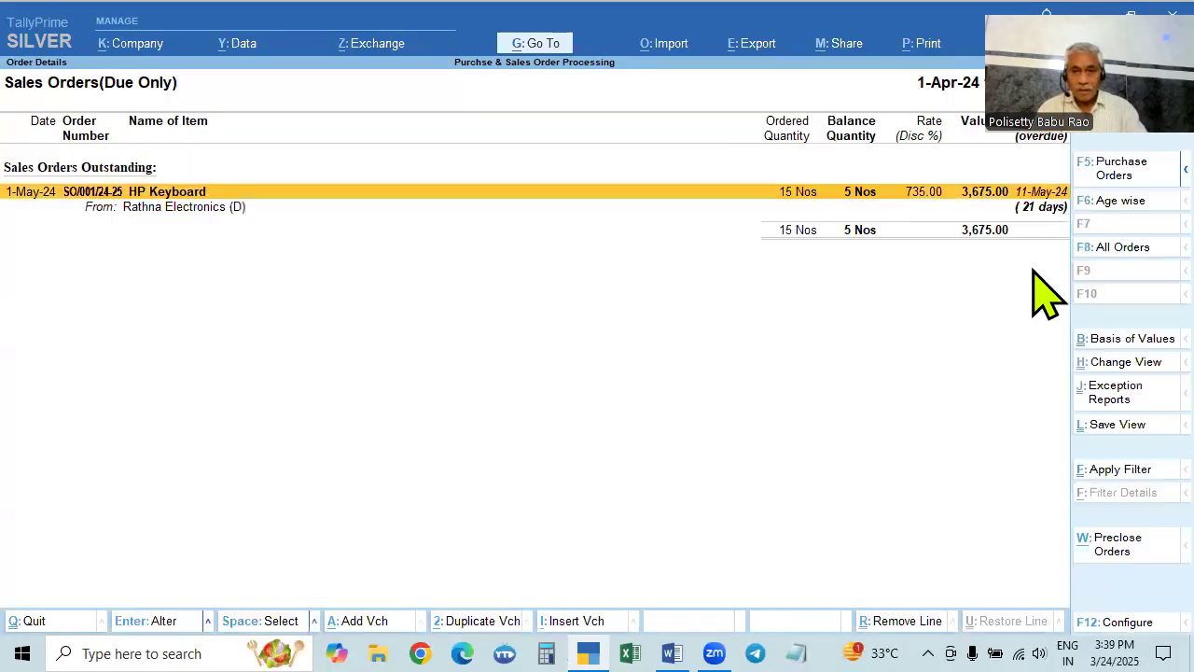
# Step: Start pre-closing the outstanding HP Keyboard order and set the pre-close quantity to 5 Nos
pyautogui.click(1099, 546)
pyautogui.write('5')
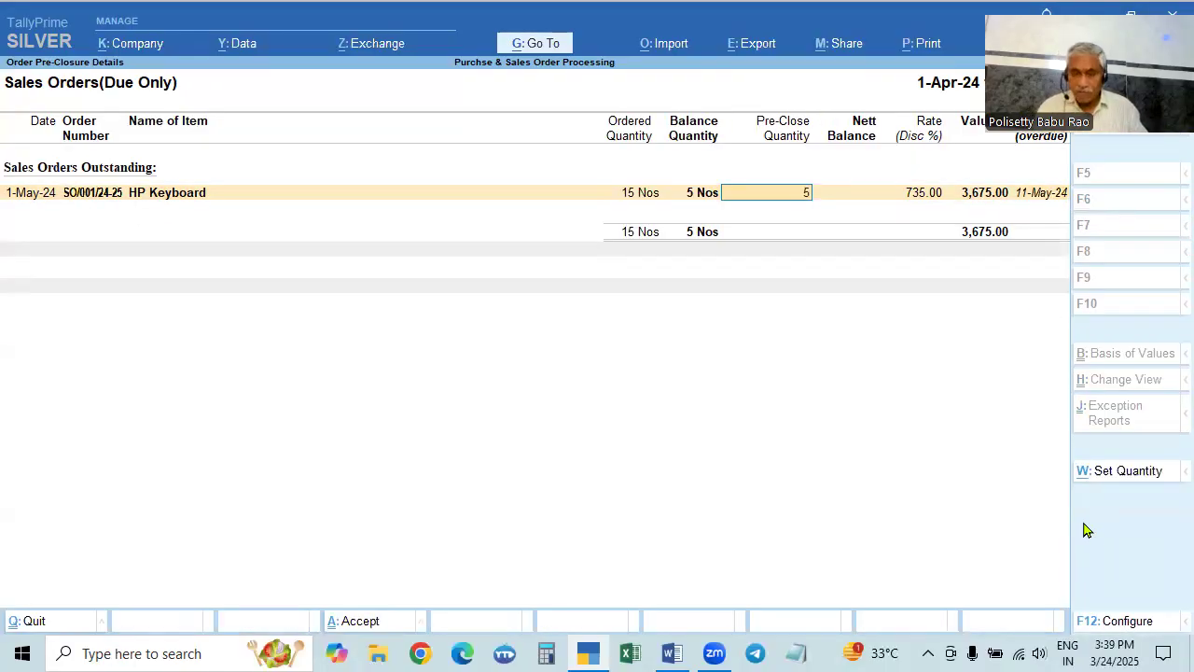
pyautogui.press('Return')
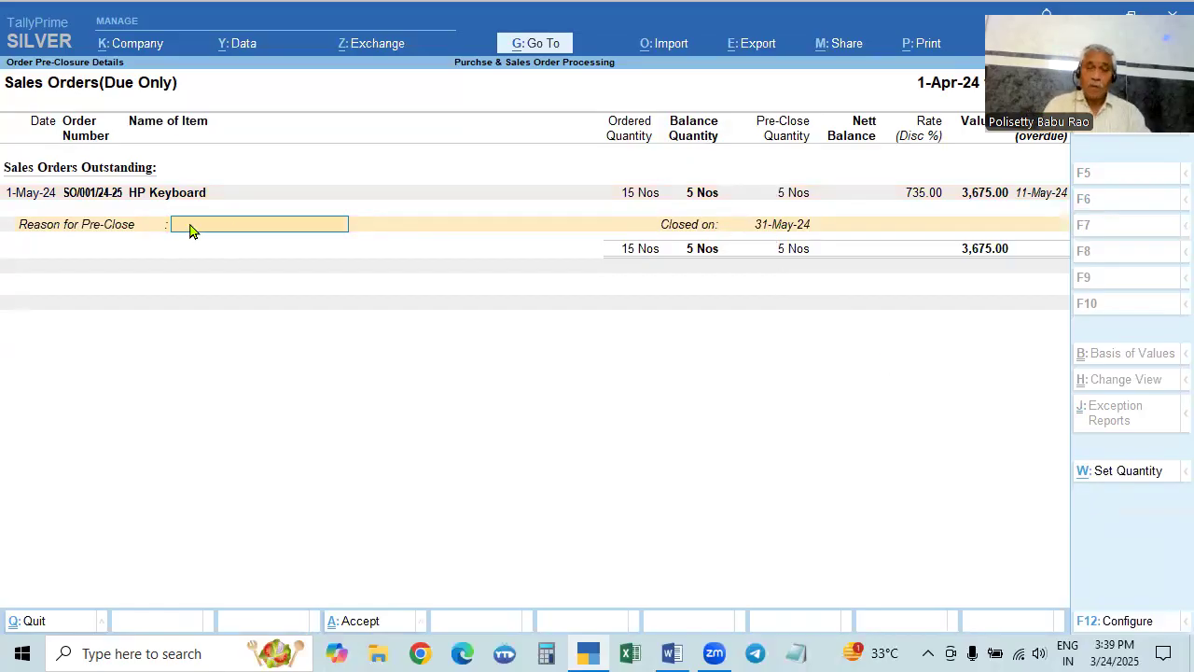
pyautogui.write('No')
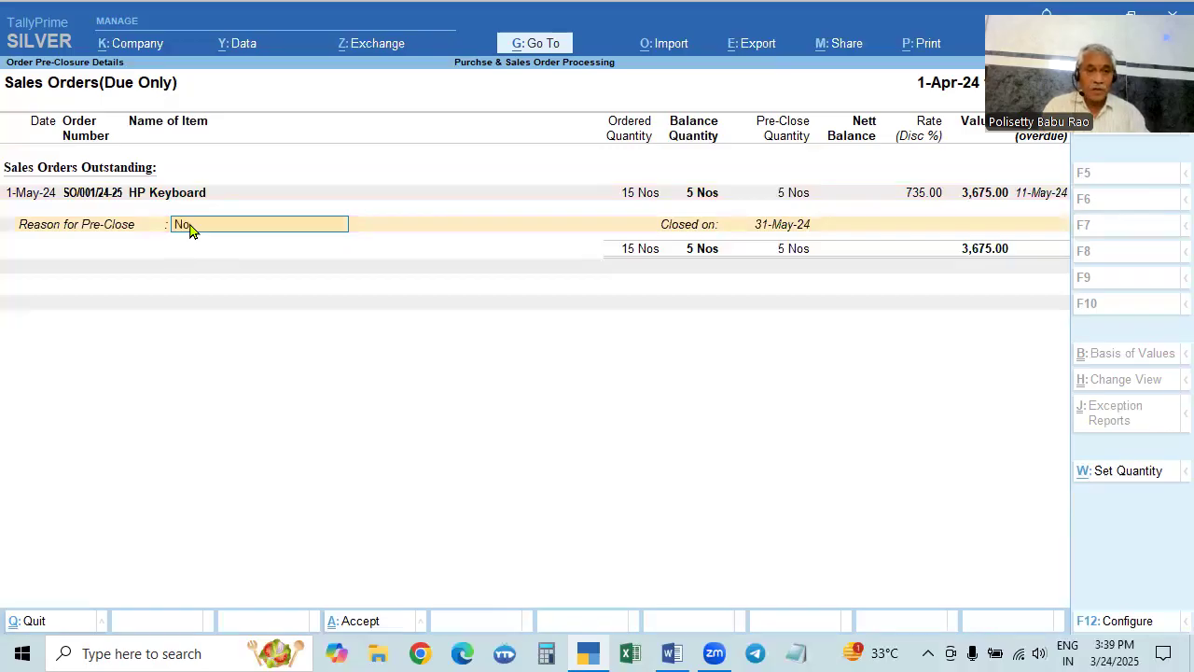
pyautogui.write(' stock')
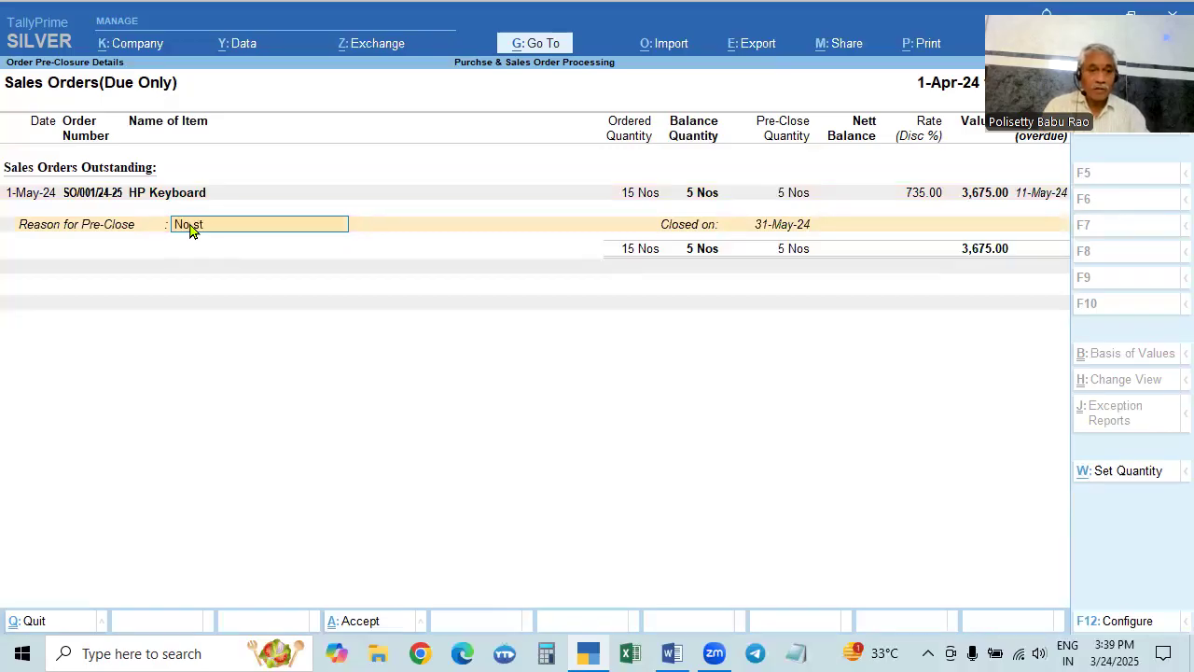
pyautogui.press('BackSpace')
pyautogui.press('BackSpace')
pyautogui.press('BackSpace')
pyautogui.press('BackSpace')
pyautogui.press('BackSpace')
pyautogui.press('BackSpace')
pyautogui.press('BackSpace')
pyautogui.press('BackSpace')
pyautogui.write('not required')
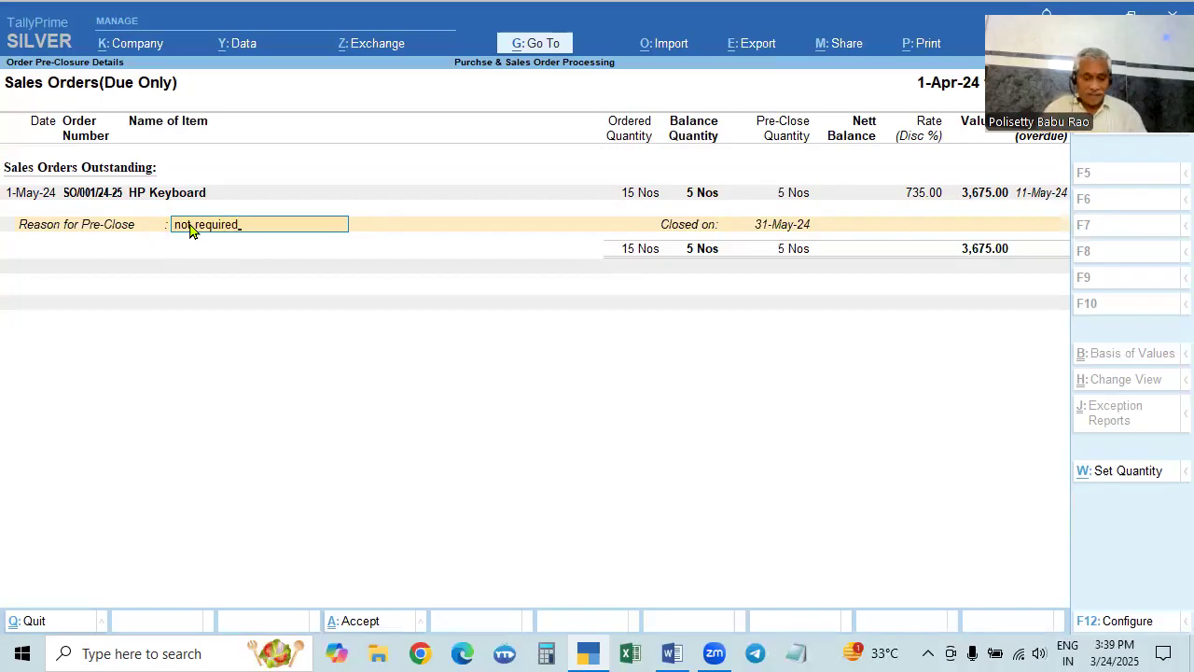
pyautogui.press('BackSpace')
pyautogui.press('BackSpace')
pyautogui.press('BackSpace')
pyautogui.press('BackSpace')
pyautogui.press('BackSpace')
pyautogui.press('BackSpace')
pyautogui.press('BackSpace')
pyautogui.press('BackSpace')
pyautogui.press('BackSpace')
pyautogui.press('BackSpace')
pyautogui.press('BackSpace')
pyautogui.press('BackSpace')
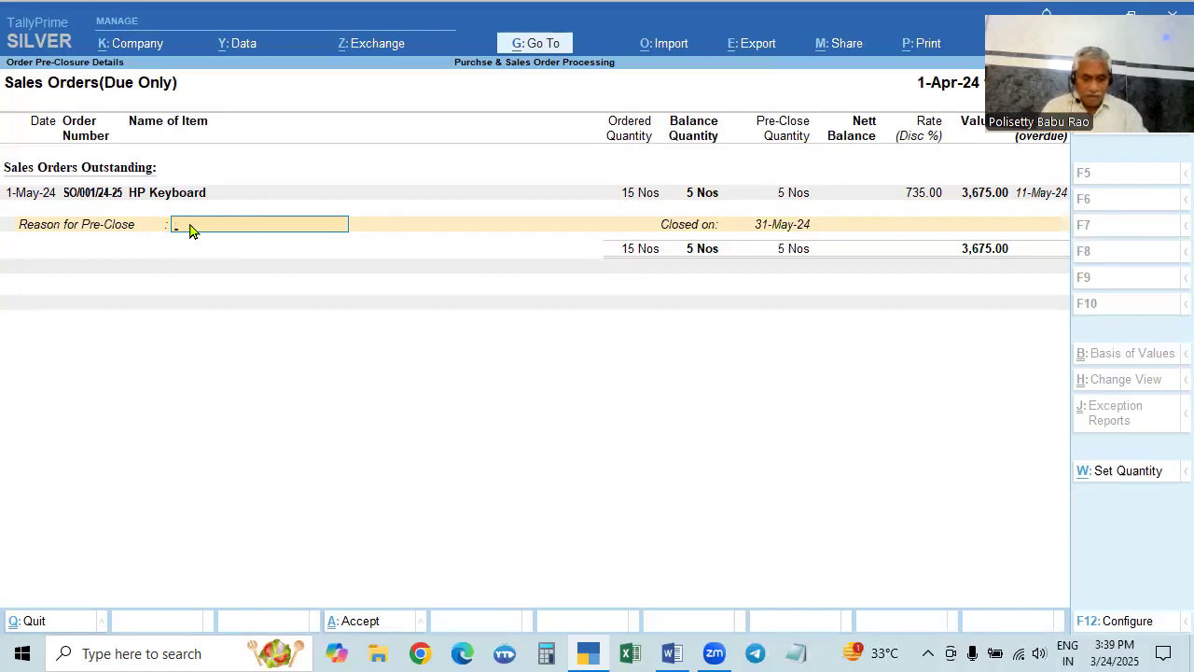
# Step: Enter "No stock" as the reason for pre-close, set the closing date to 2-Jun-24 and accept the pre-closure
pyautogui.write('No stock')
pyautogui.press('Return')
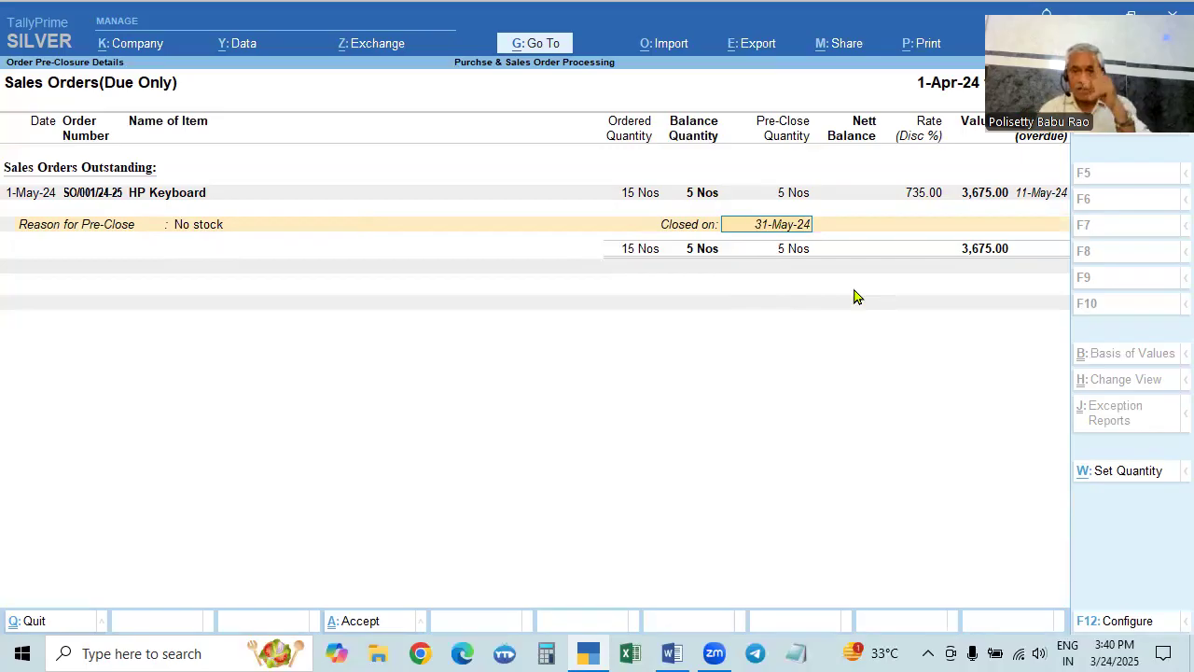
pyautogui.write('2.6')
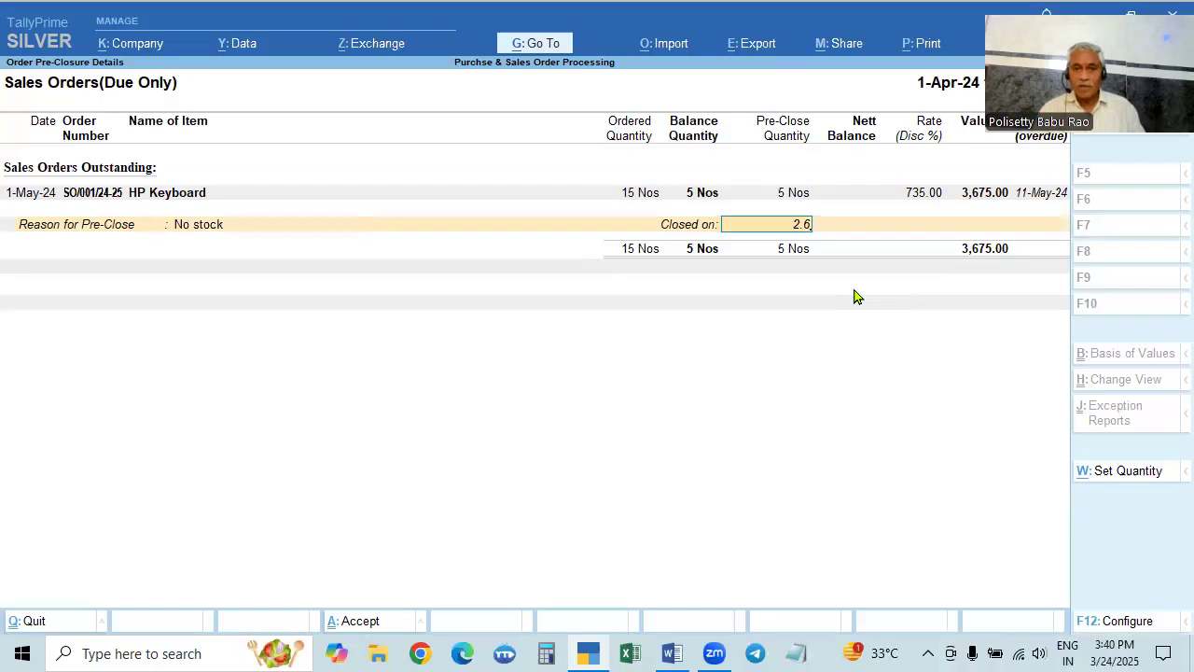
pyautogui.press('Return')
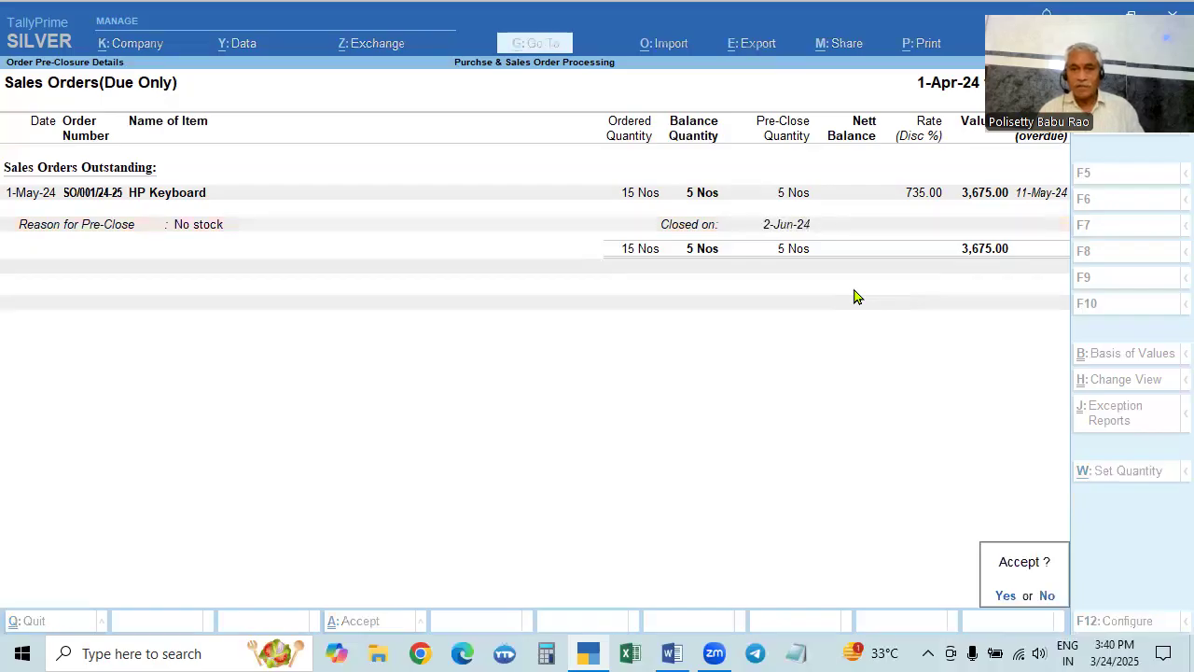
pyautogui.press('y')
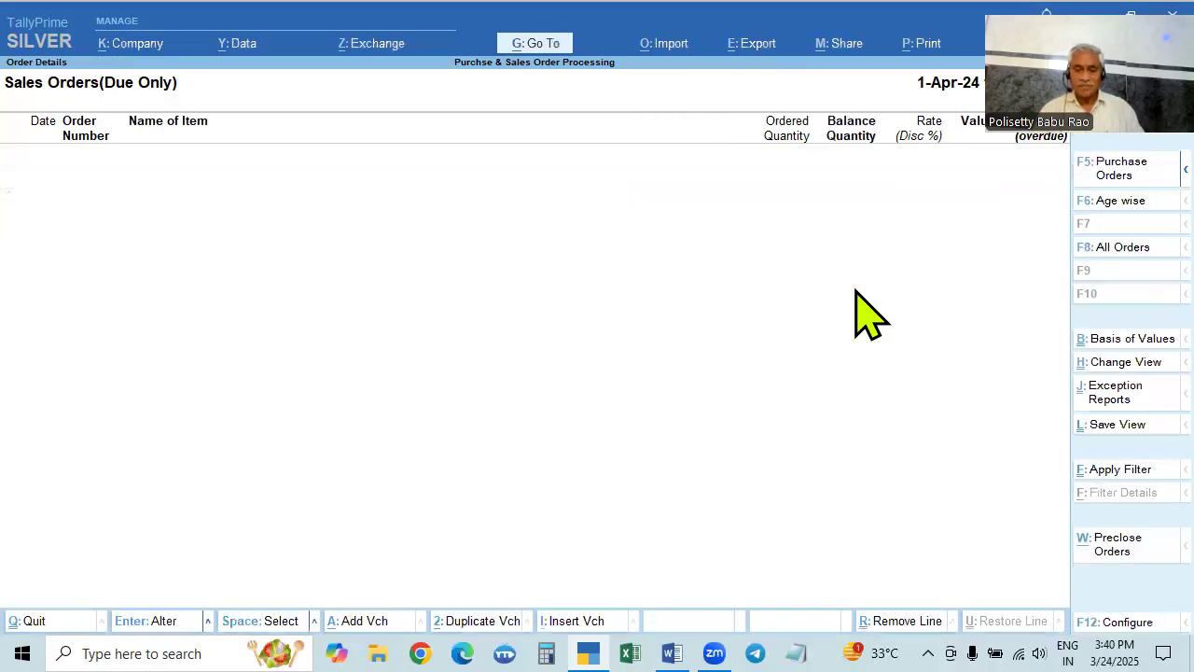
# Step: Reopen the all-orders sales outstandings report to check for pending orders, then return to Sales Order Outstandings
pyautogui.press('Escape')
pyautogui.press('Return')
pyautogui.press('Escape')
# Step: Check the ledger-wise sales order outstandings of Rathna Electronics, then back out to Statements of Inventory
pyautogui.press('Up')
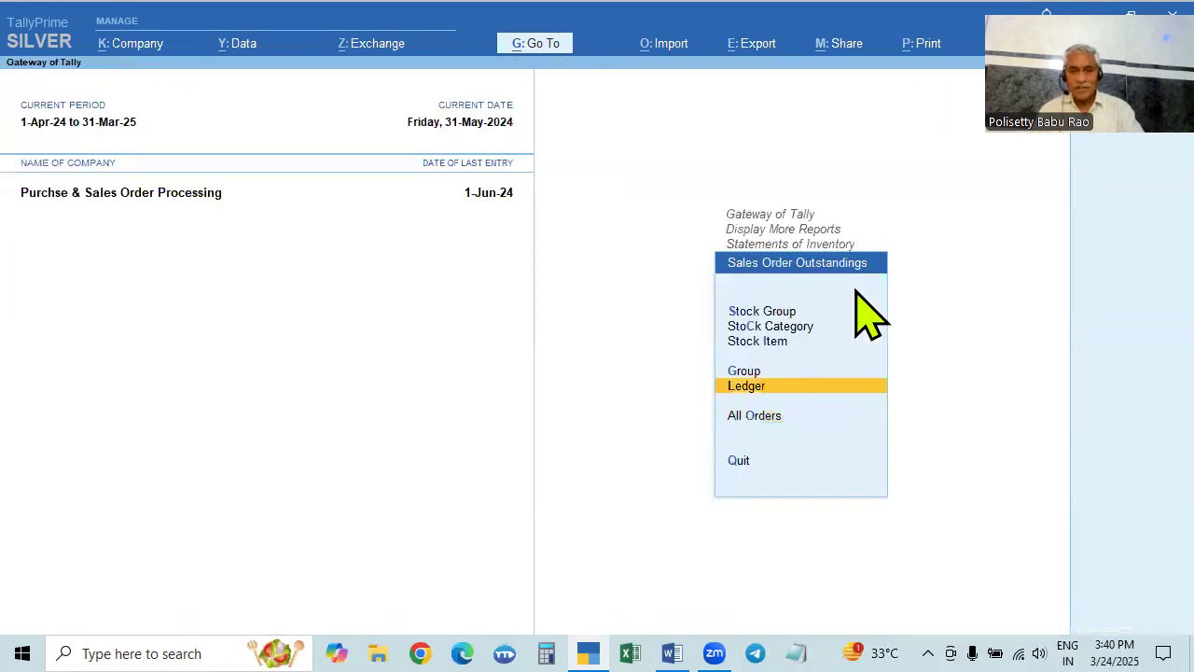
pyautogui.press('Return')
pyautogui.press('Down')
pyautogui.press('Down')
pyautogui.press('Down')
pyautogui.press('Return')
pyautogui.press('Escape')
pyautogui.press('Escape')
pyautogui.press('Escape')
pyautogui.press('Escape')
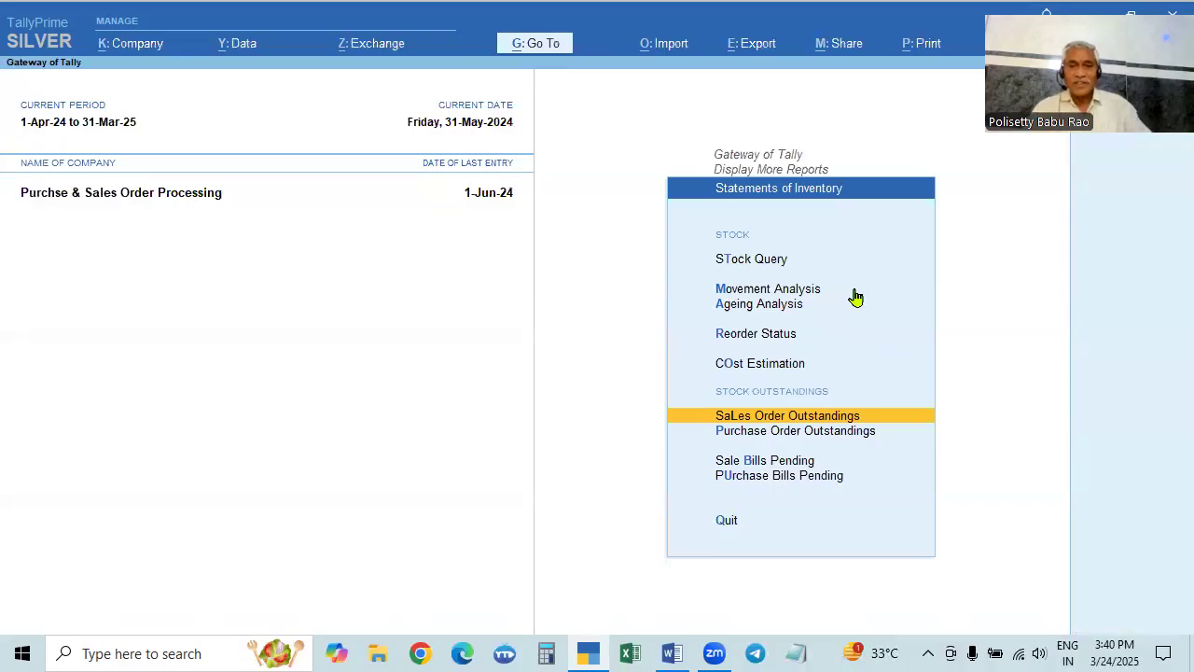